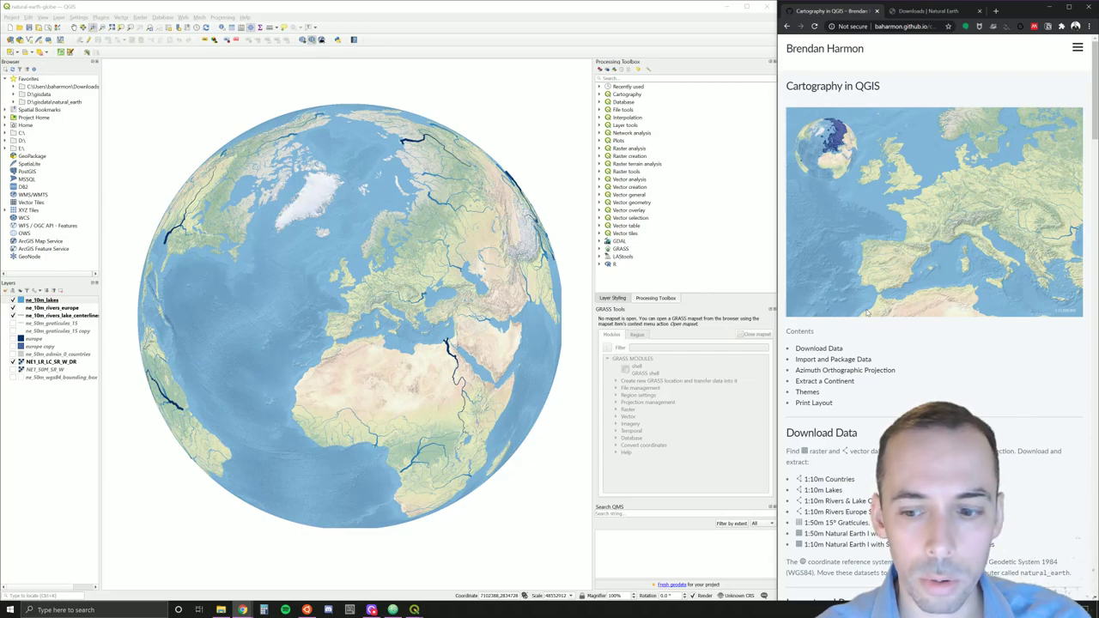
Step: Scroll the Cartography in QGIS tutorial down to its Download Data list of Natural Earth datasets
{"action": "scroll", "coordinate": [867, 305], "scroll_direction": "down", "scroll_amount": 3}
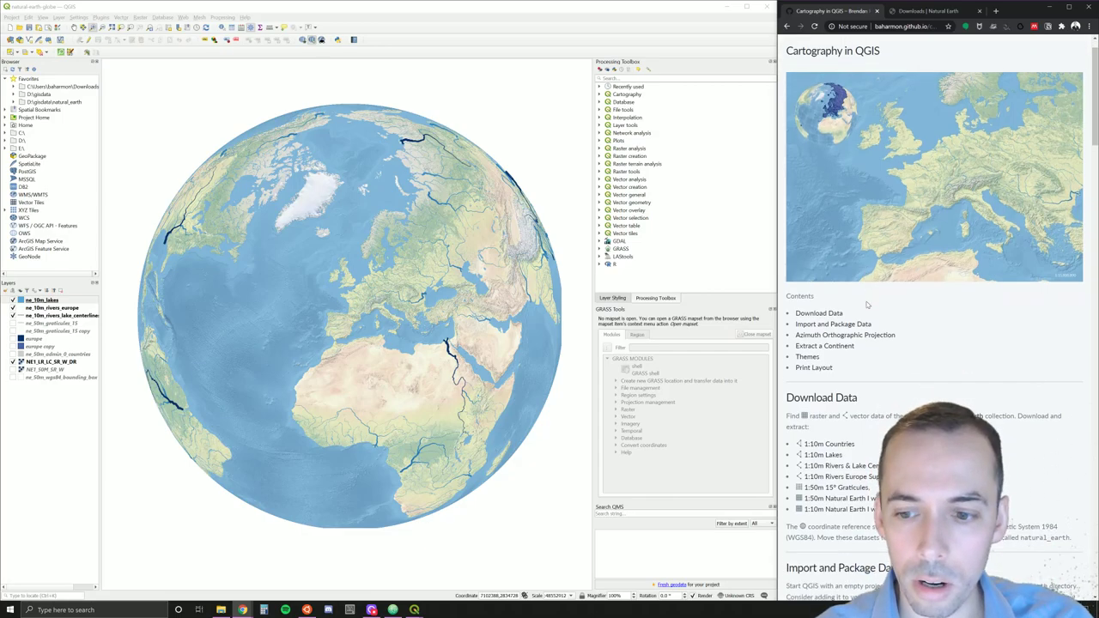
{"action": "scroll", "coordinate": [955, 62], "scroll_direction": "down", "scroll_amount": 2}
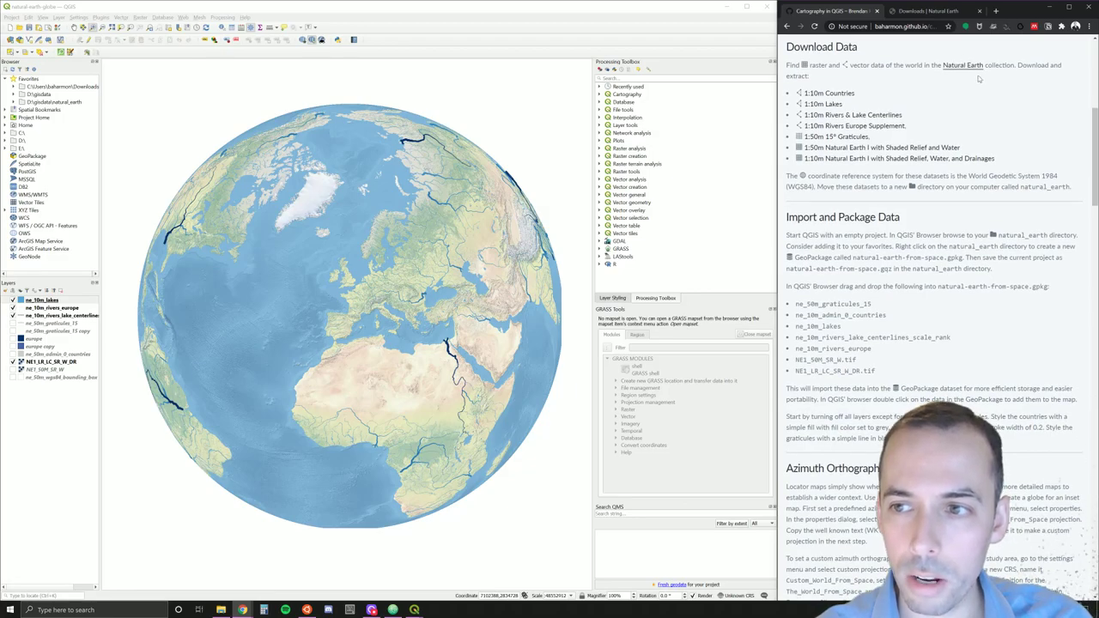
{"action": "left_click", "coordinate": [973, 67]}
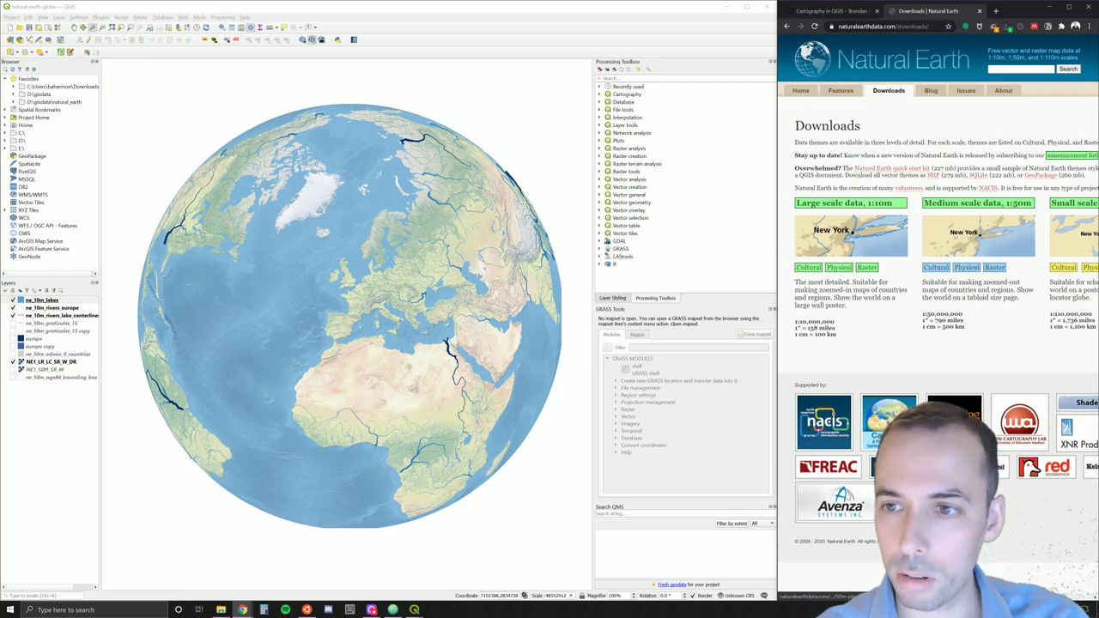
{"action": "left_click", "coordinate": [831, 11]}
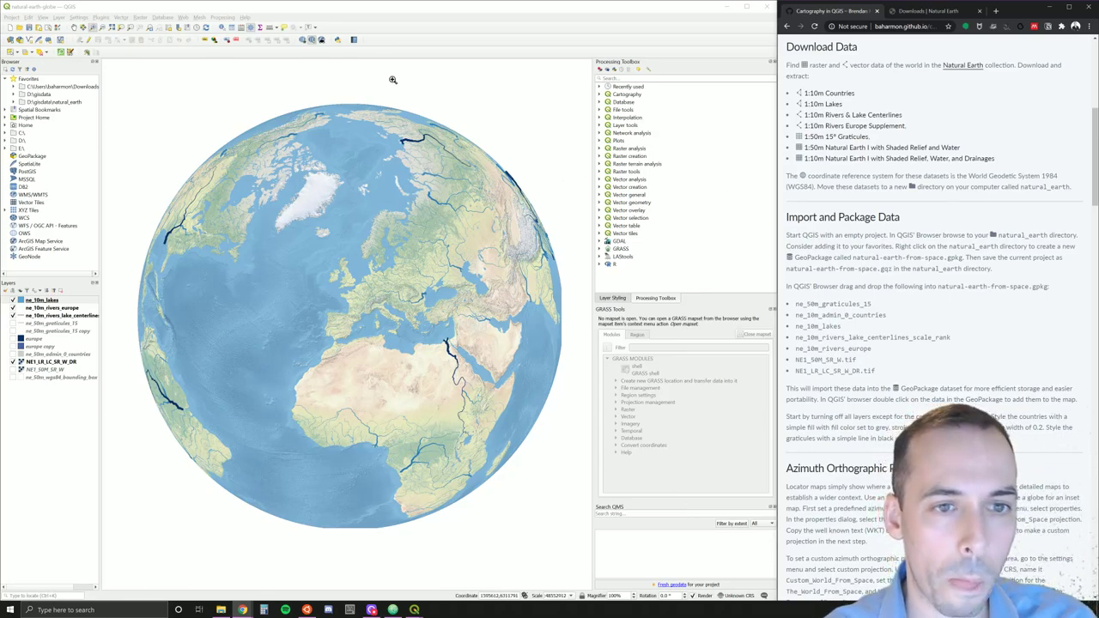
Step: Switch to the empty Untitled Project QGIS window
{"action": "left_click", "coordinate": [144, 8]}
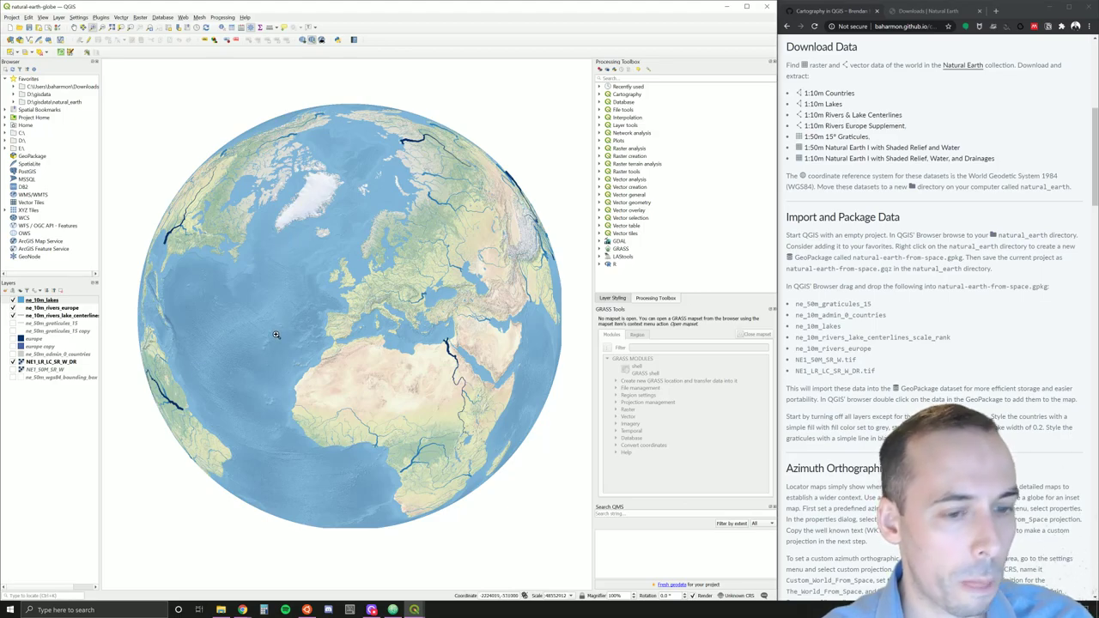
{"action": "left_click", "coordinate": [415, 610]}
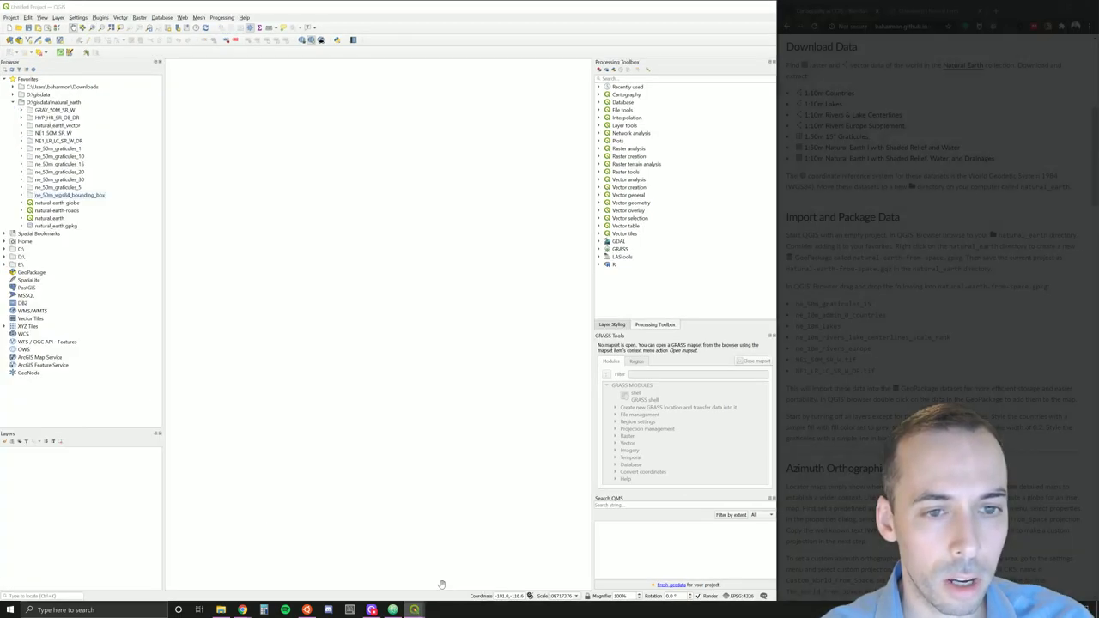
{"action": "left_click", "coordinate": [445, 575]}
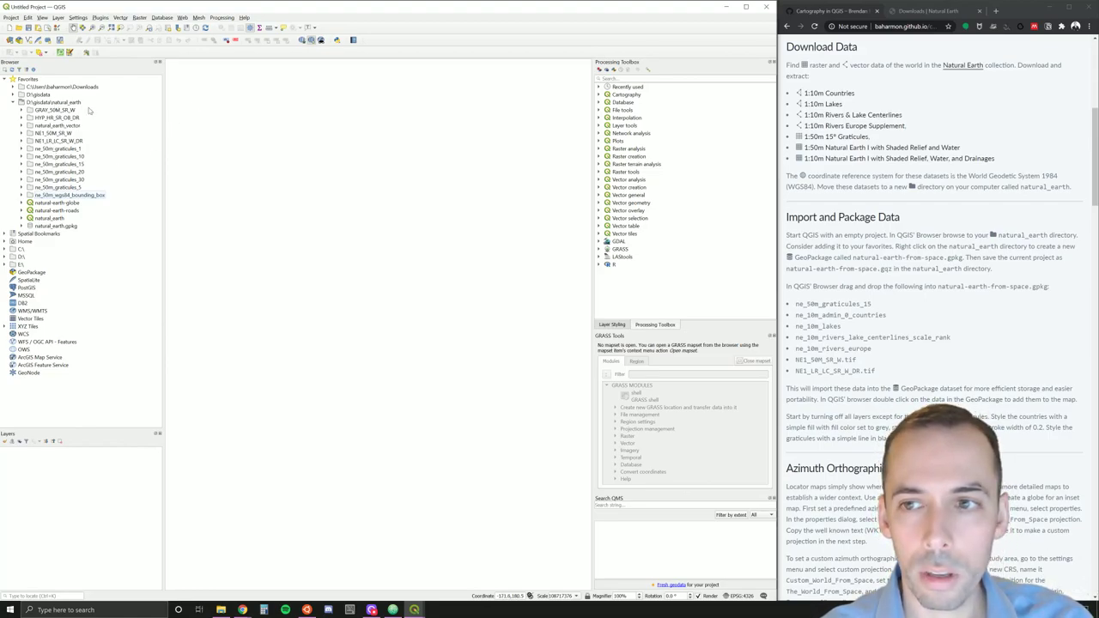
Step: Browse the natural_earth folder's datasets, project file and natural_earth.gpkg in the Browser
{"action": "left_click", "coordinate": [86, 110]}
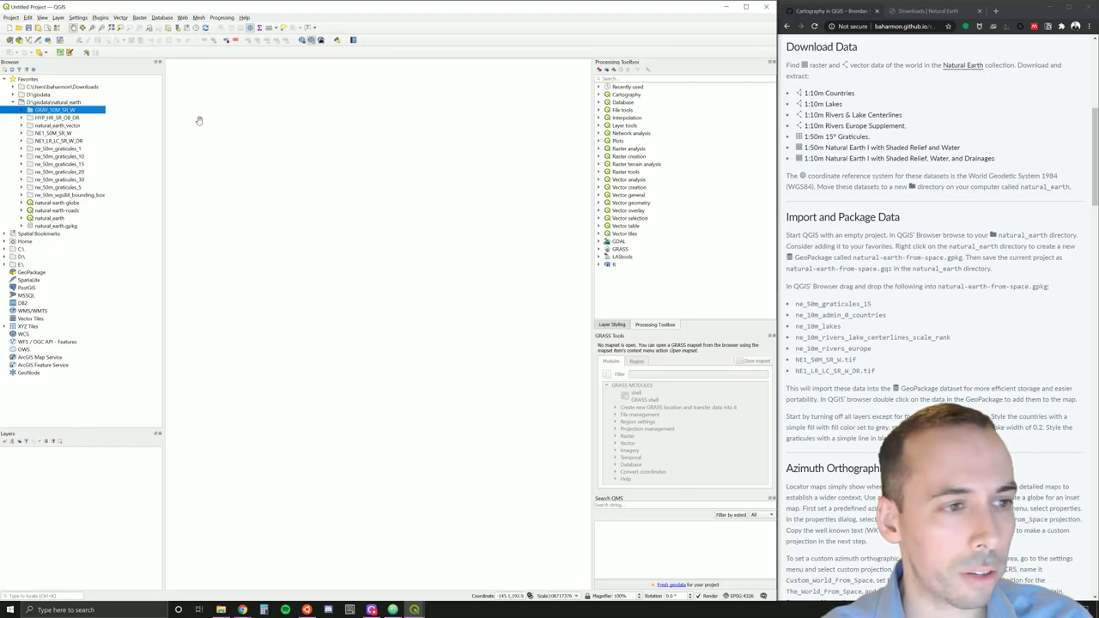
{"action": "left_click", "coordinate": [36, 103]}
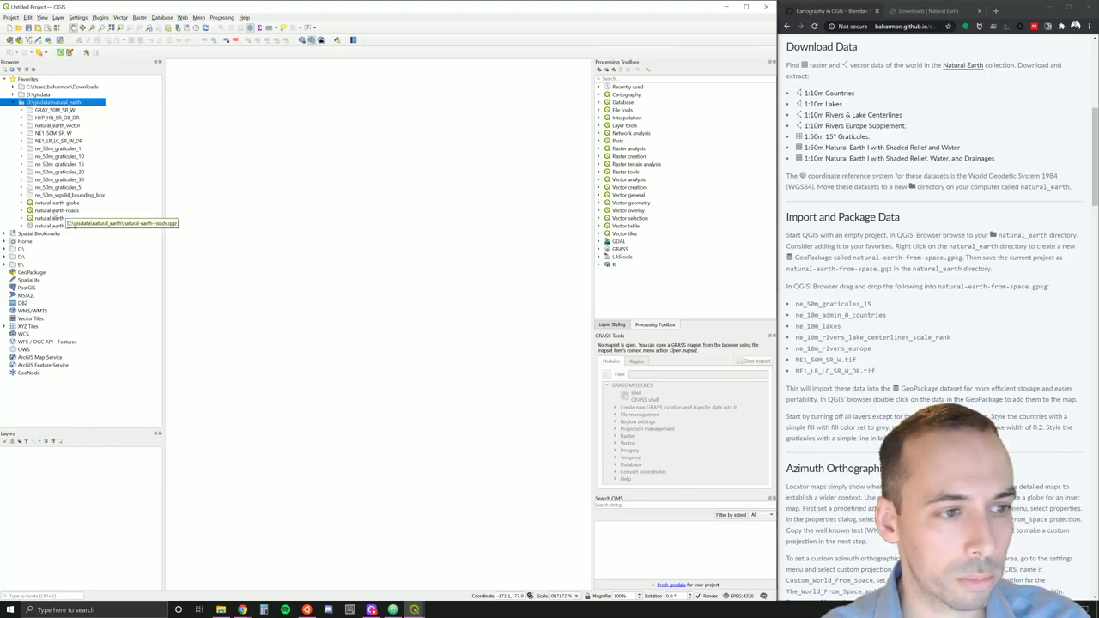
{"action": "left_click", "coordinate": [60, 213]}
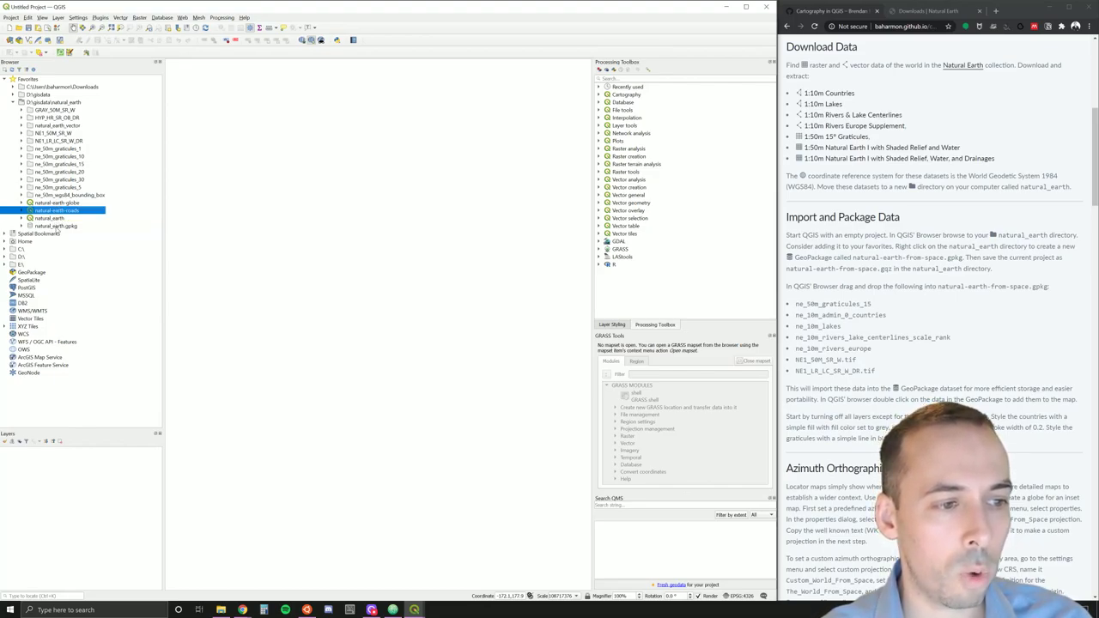
{"action": "left_click", "coordinate": [56, 226]}
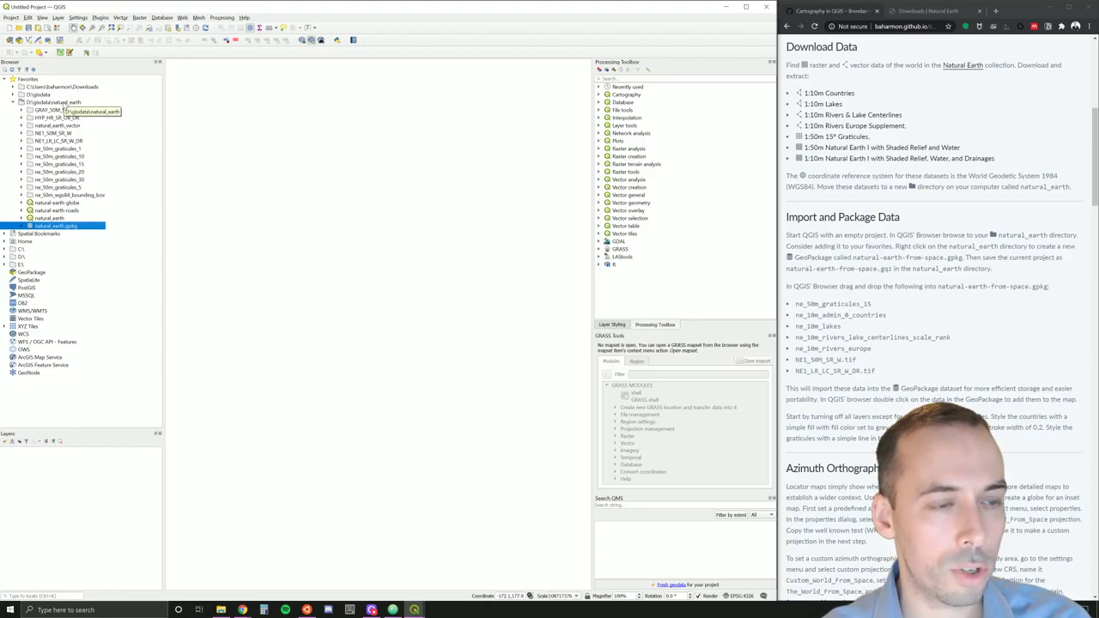
{"action": "left_click", "coordinate": [62, 103]}
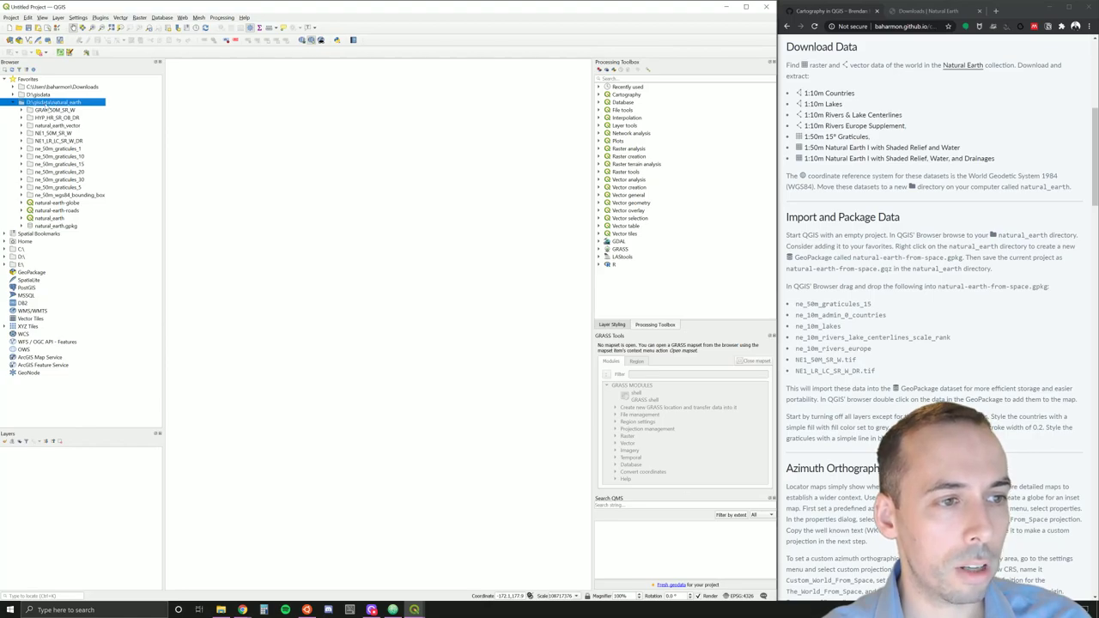
Step: Create GeoPackage natural-earth-demo.gpkg in natural_earth with a no-geometry table named natural-earth
{"action": "right_click", "coordinate": [47, 105]}
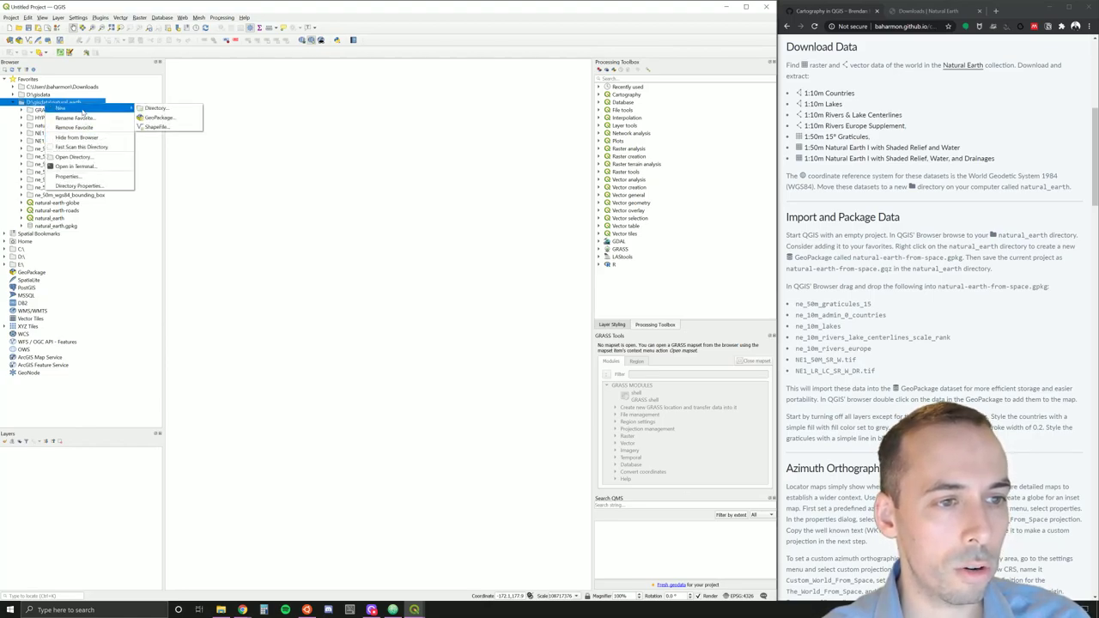
{"action": "left_click", "coordinate": [158, 118]}
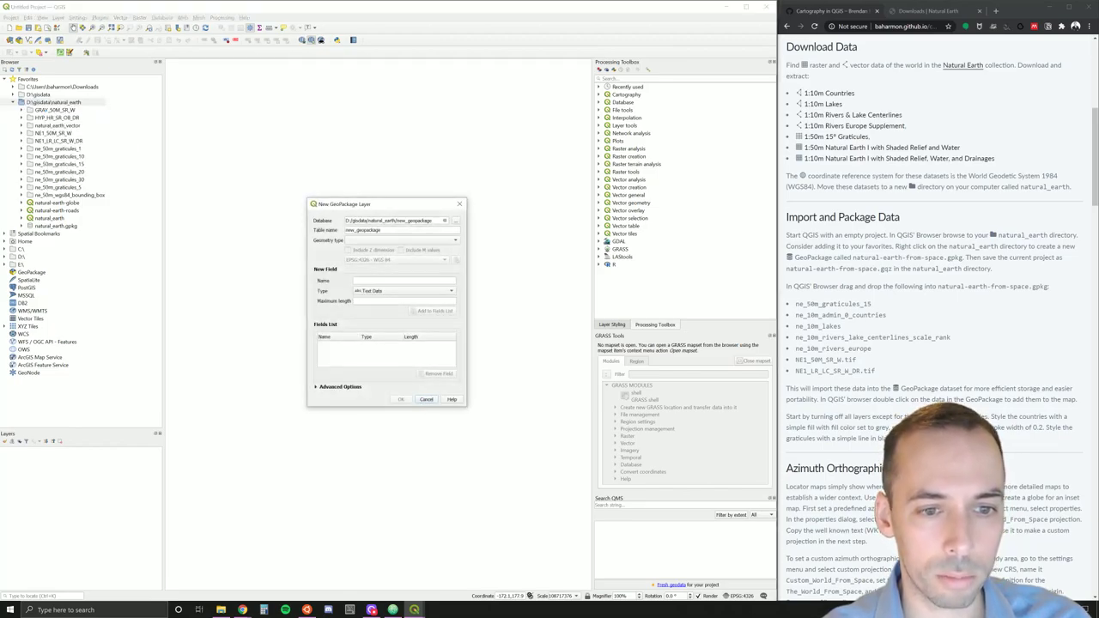
{"action": "left_click_drag", "start_coordinate": [396, 221], "coordinate": [434, 221]}
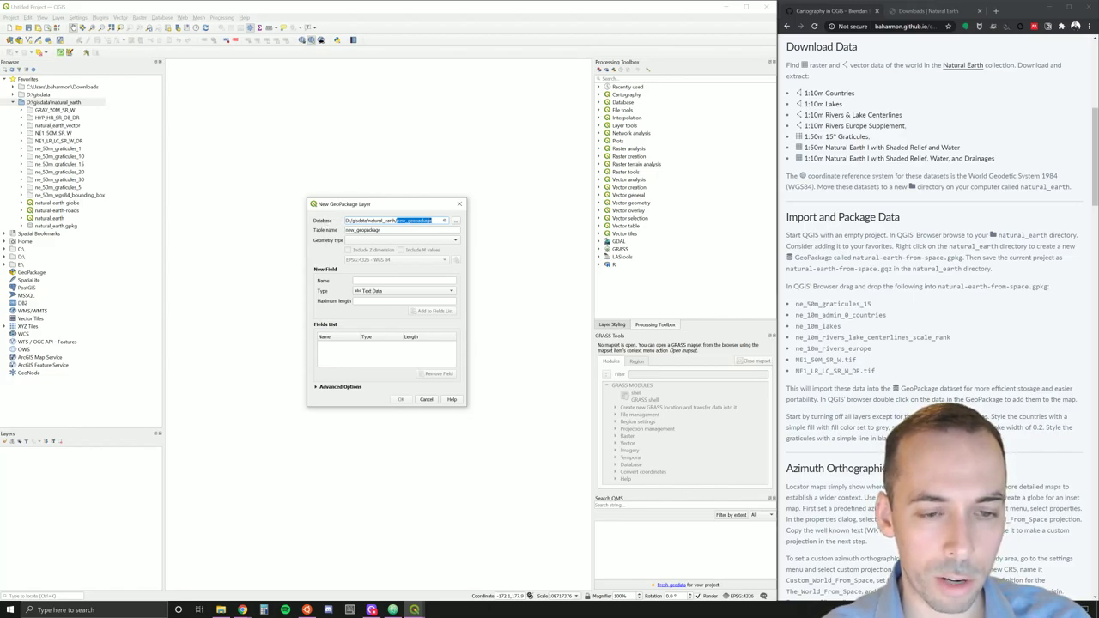
{"action": "type", "text": "natural"}
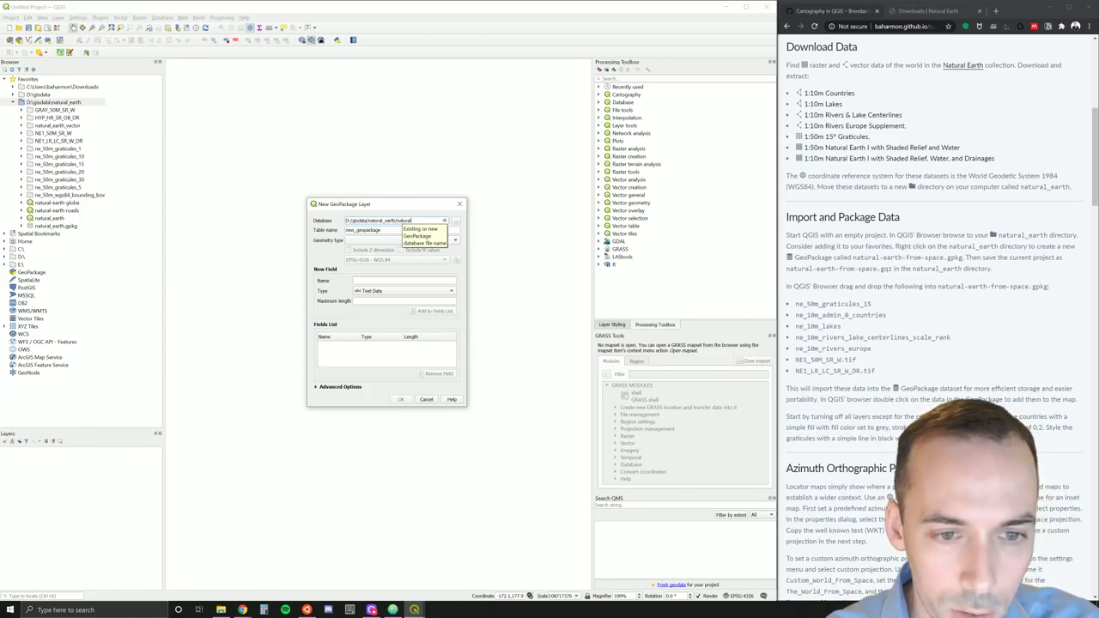
{"action": "type", "text": "-earth"}
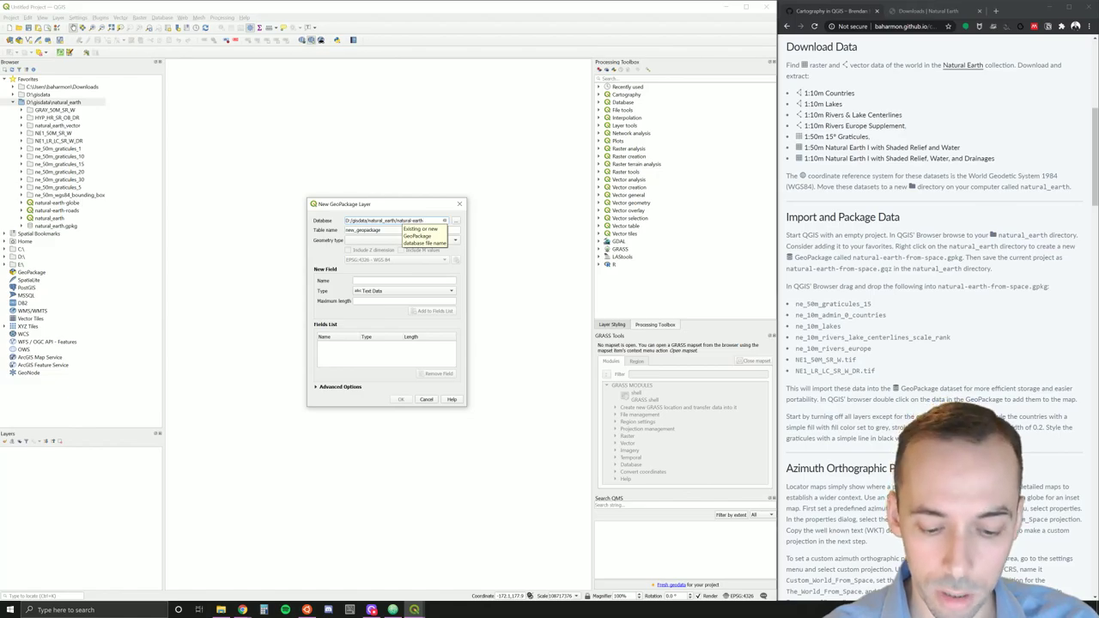
{"action": "type", "text": "-from"}
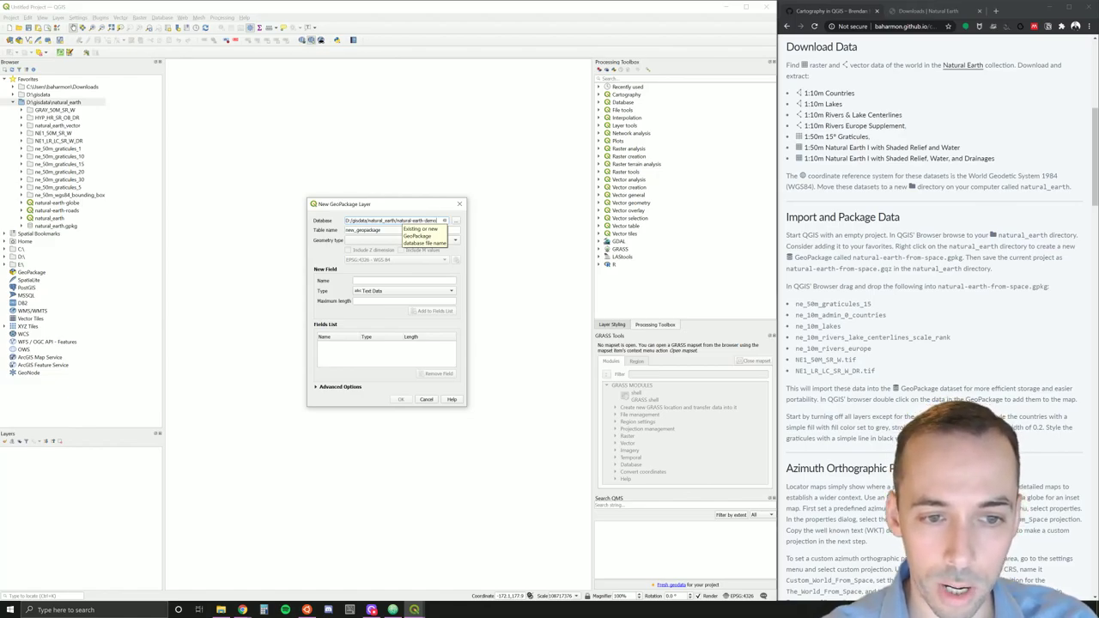
{"action": "key", "text": "Tab"}
{"action": "type", "text": "natural-earth"}
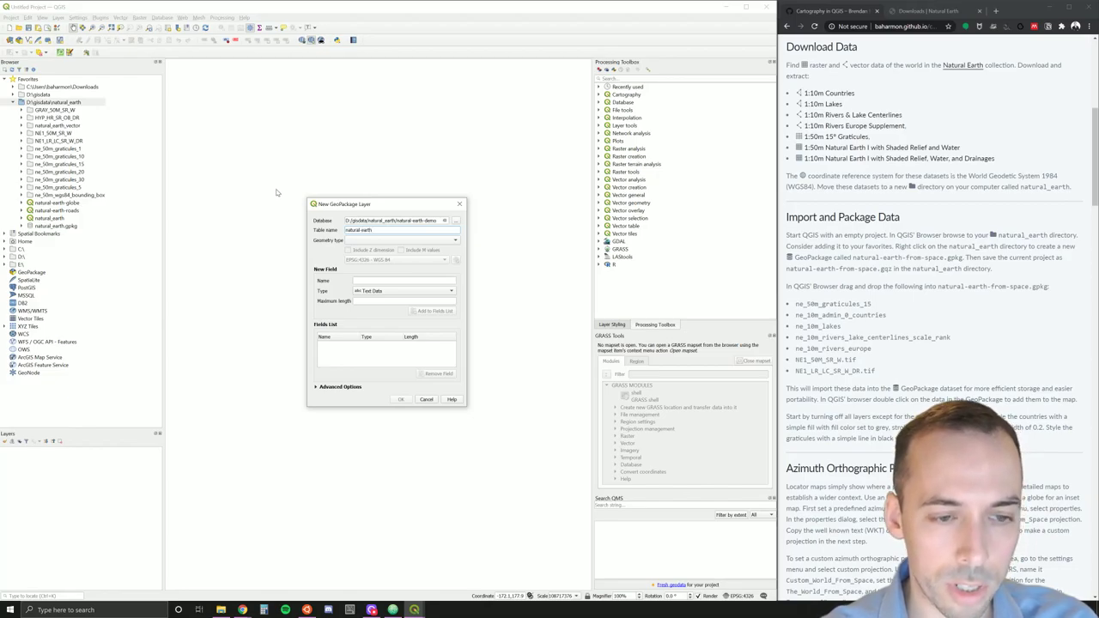
{"action": "left_click", "coordinate": [364, 241]}
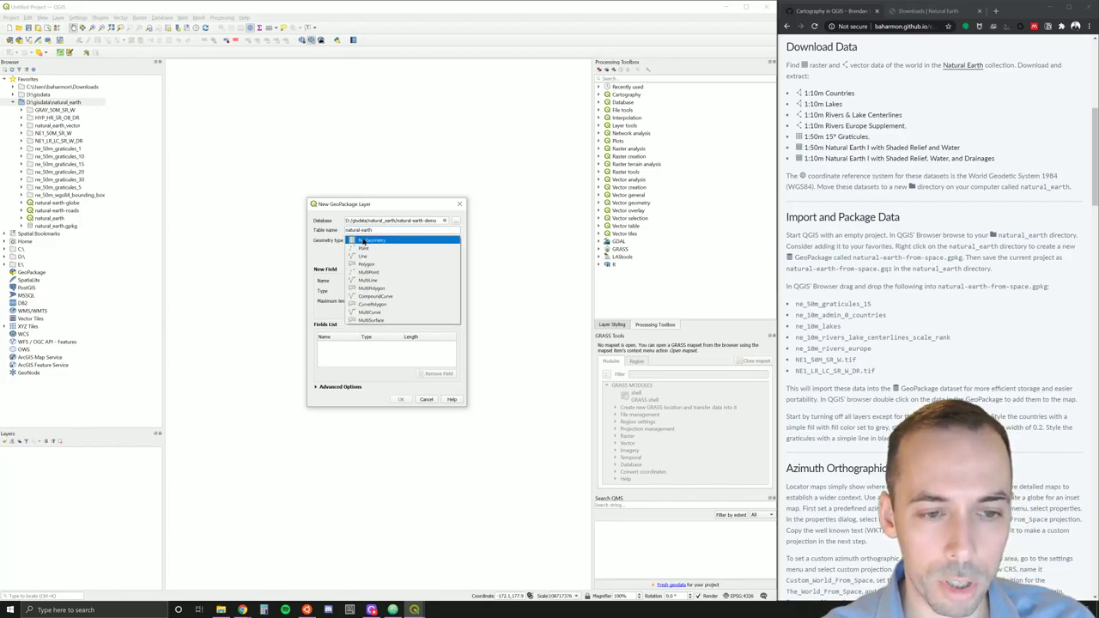
{"action": "left_click", "coordinate": [364, 241]}
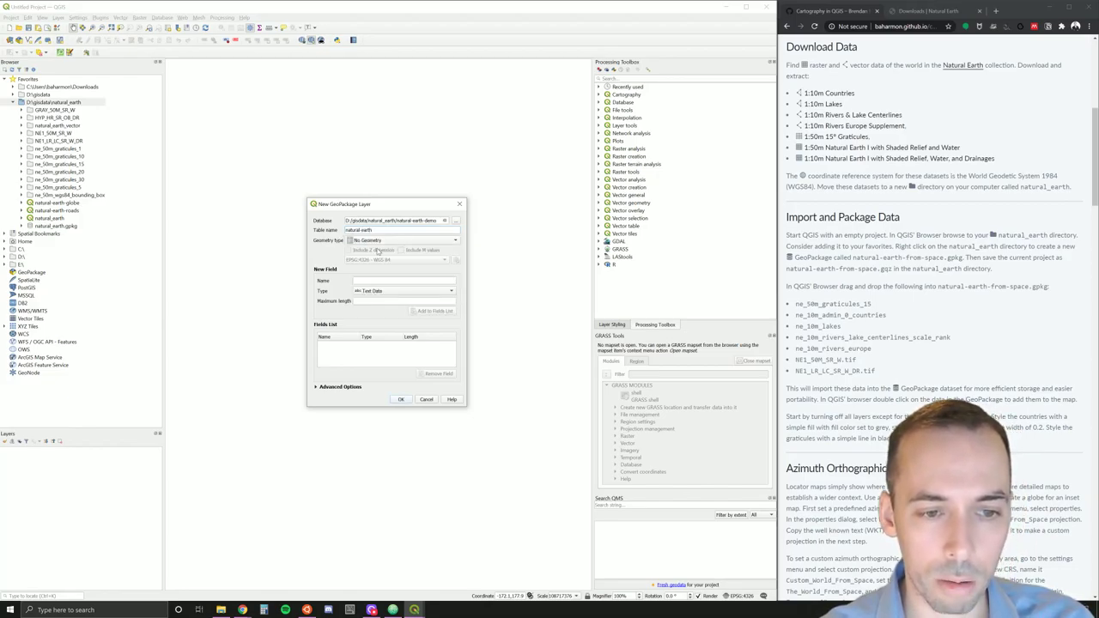
{"action": "left_click", "coordinate": [401, 401]}
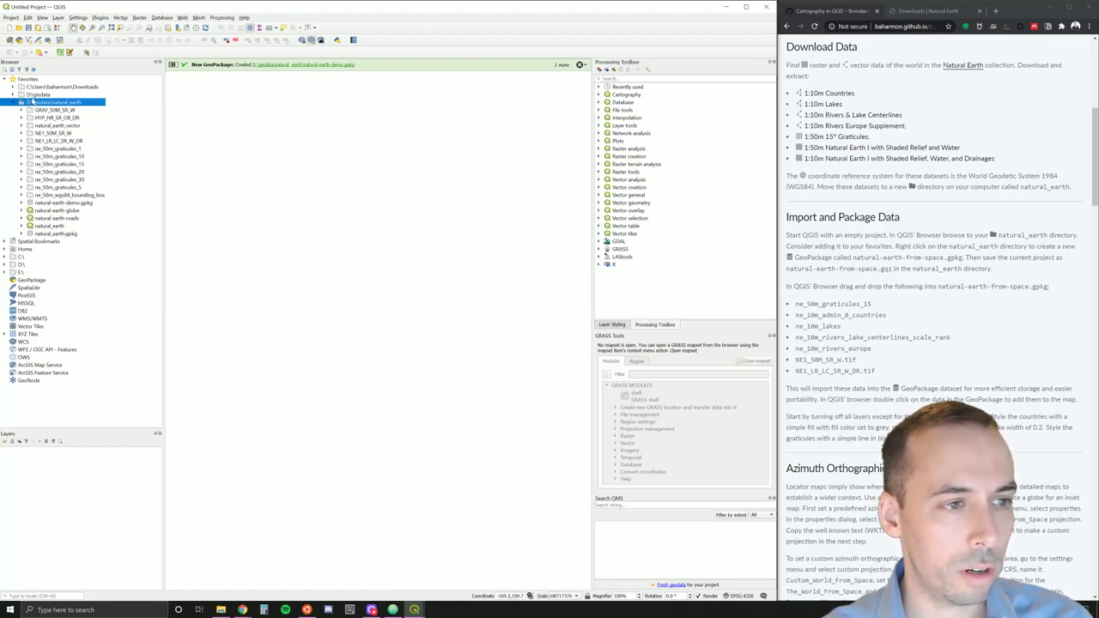
Step: Expand natural-earth-demo.gpkg and ne_50m_graticules_15 in the Browser, then view natural_earth in File Explorer
{"action": "left_click", "coordinate": [48, 204]}
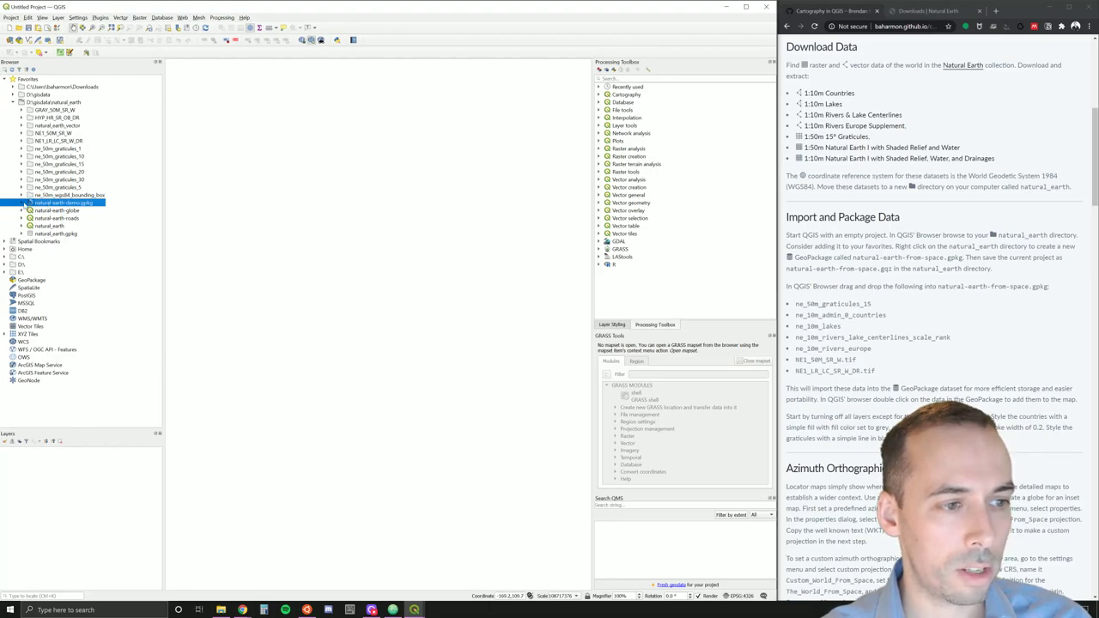
{"action": "left_click", "coordinate": [21, 203]}
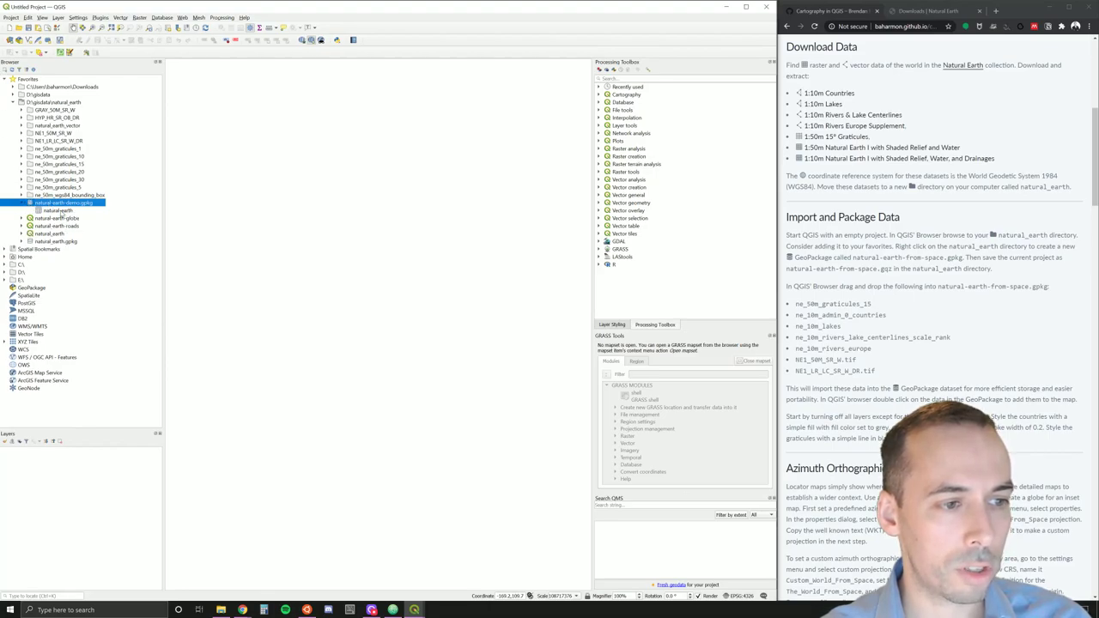
{"action": "left_click", "coordinate": [62, 164]}
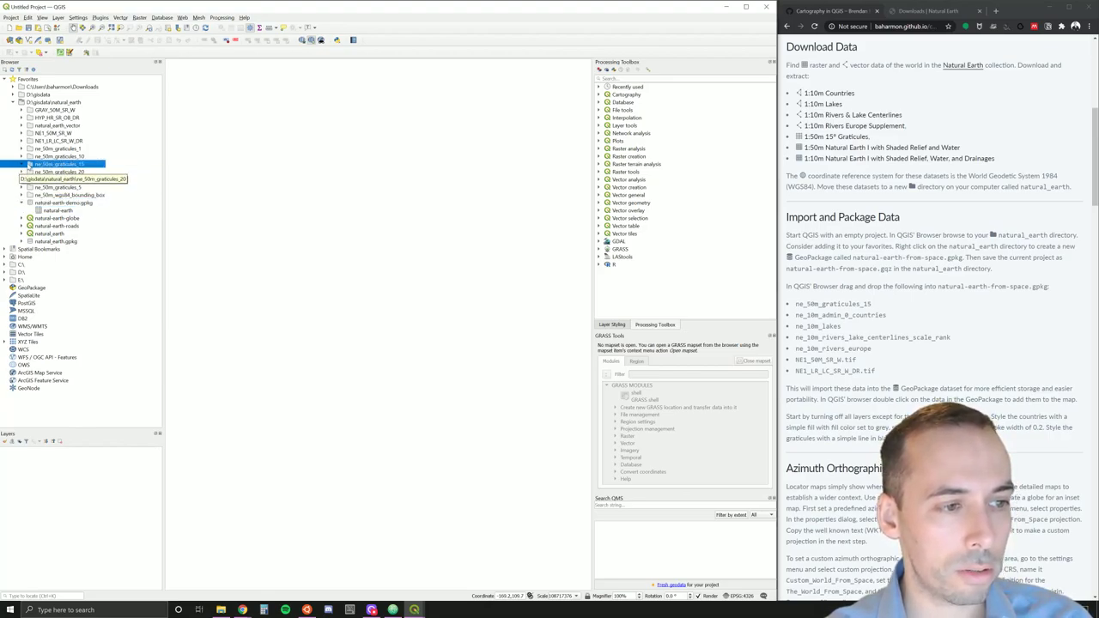
{"action": "double_click", "coordinate": [64, 165]}
{"action": "left_click", "coordinate": [90, 180]}
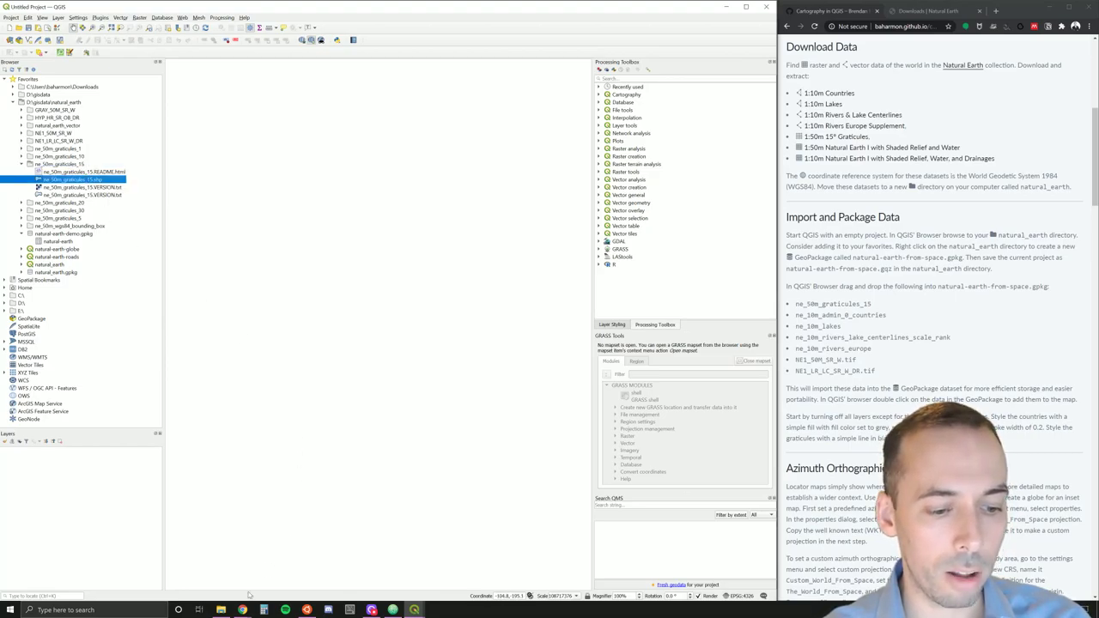
{"action": "left_click", "coordinate": [221, 610]}
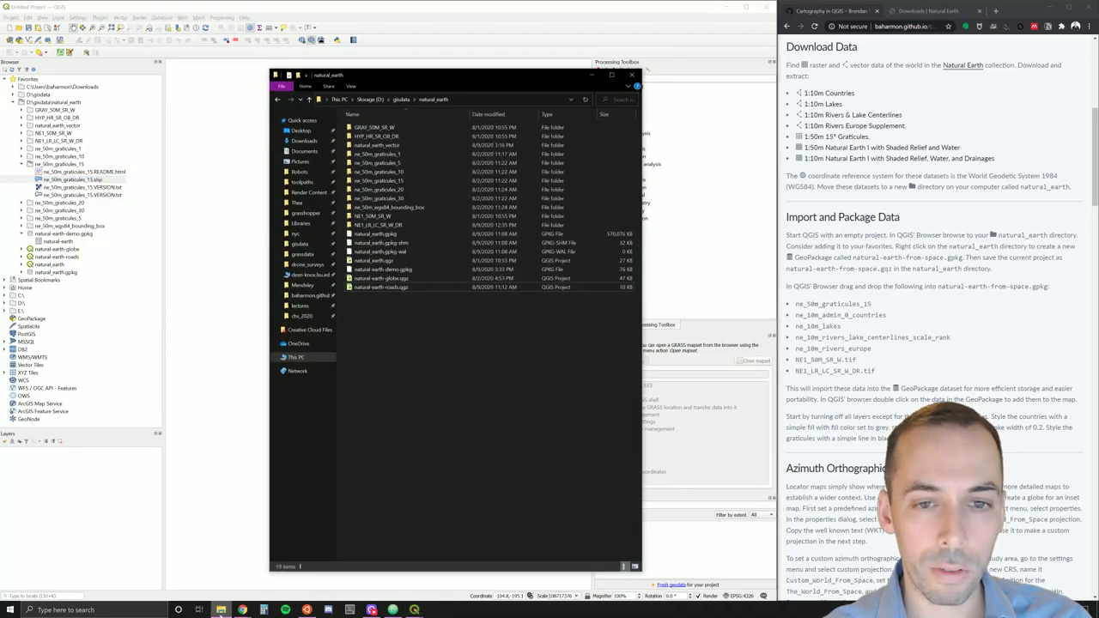
Step: Look inside the ne_50m_graticules_15 folder, return to natural_earth, and minimize File Explorer
{"action": "double_click", "coordinate": [378, 181]}
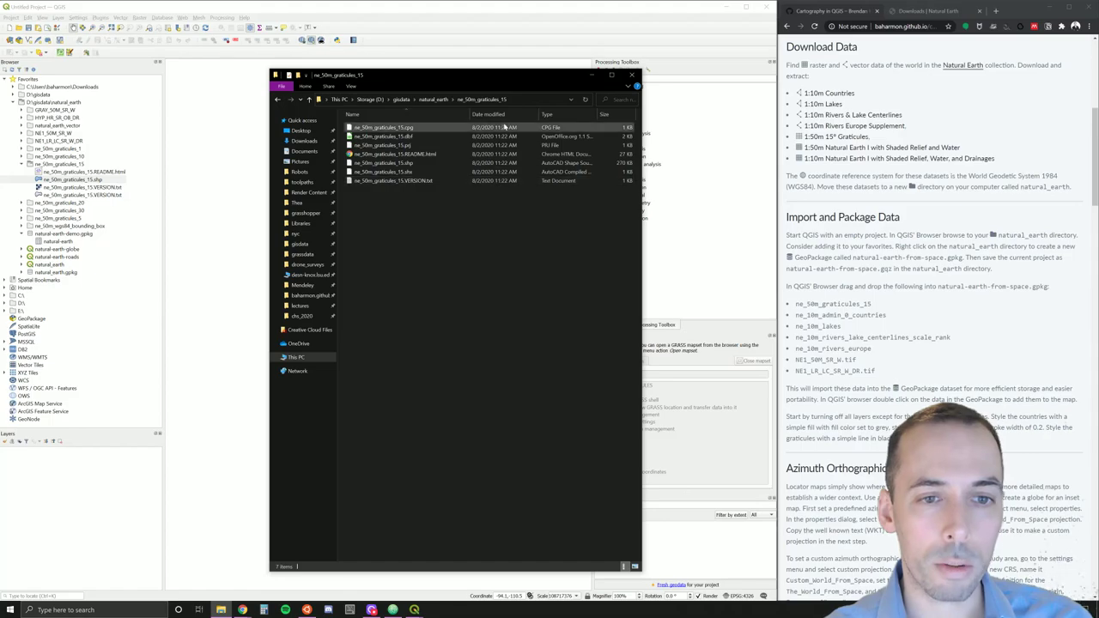
{"action": "left_click", "coordinate": [433, 99]}
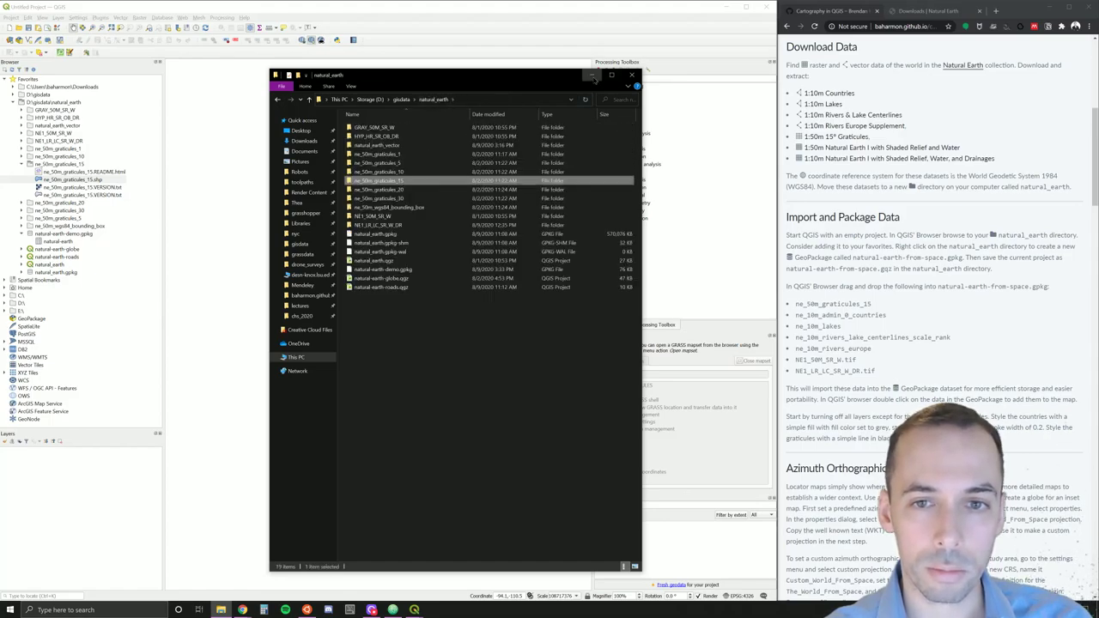
{"action": "left_click", "coordinate": [590, 74]}
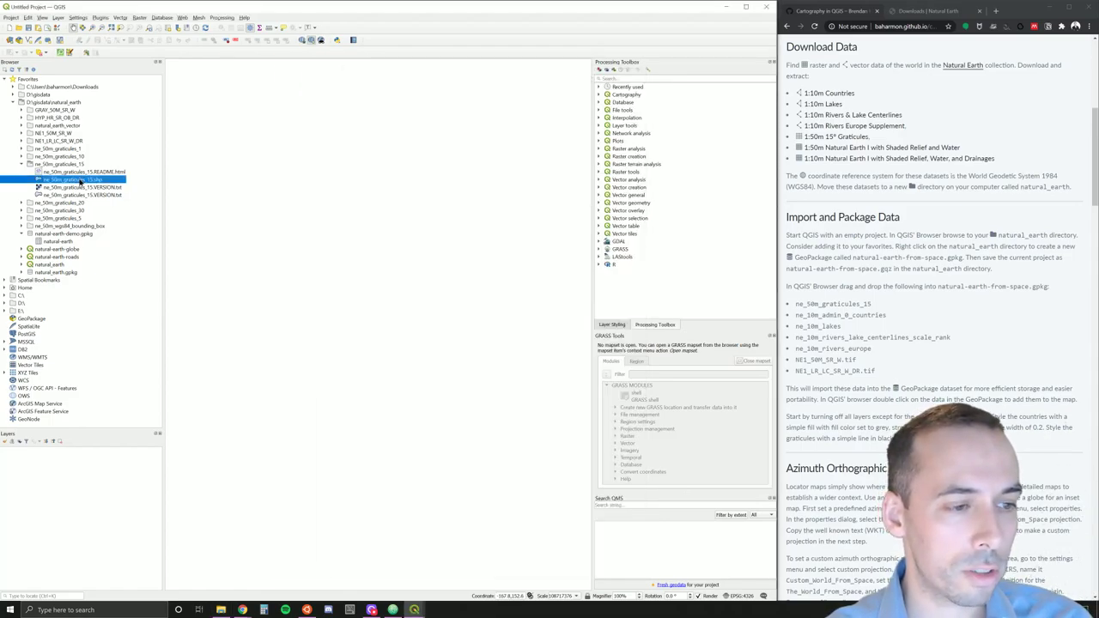
Step: Import the ne_50m_graticules_15 shapefile into natural-earth-demo.gpkg
{"action": "left_click_drag", "start_coordinate": [79, 180], "coordinate": [79, 238]}
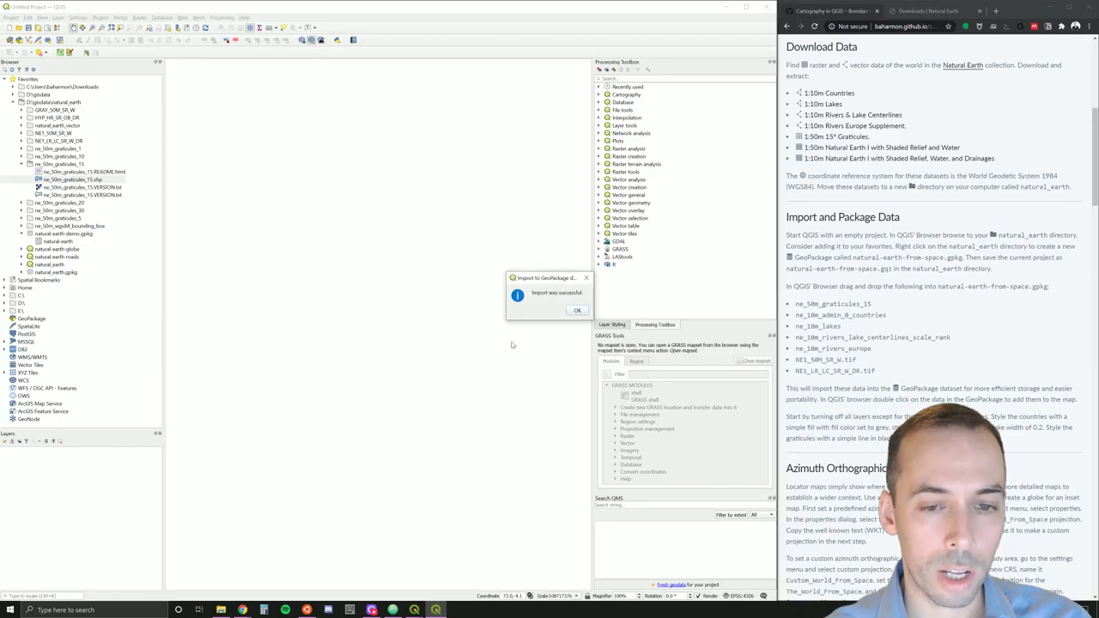
{"action": "left_click", "coordinate": [578, 311]}
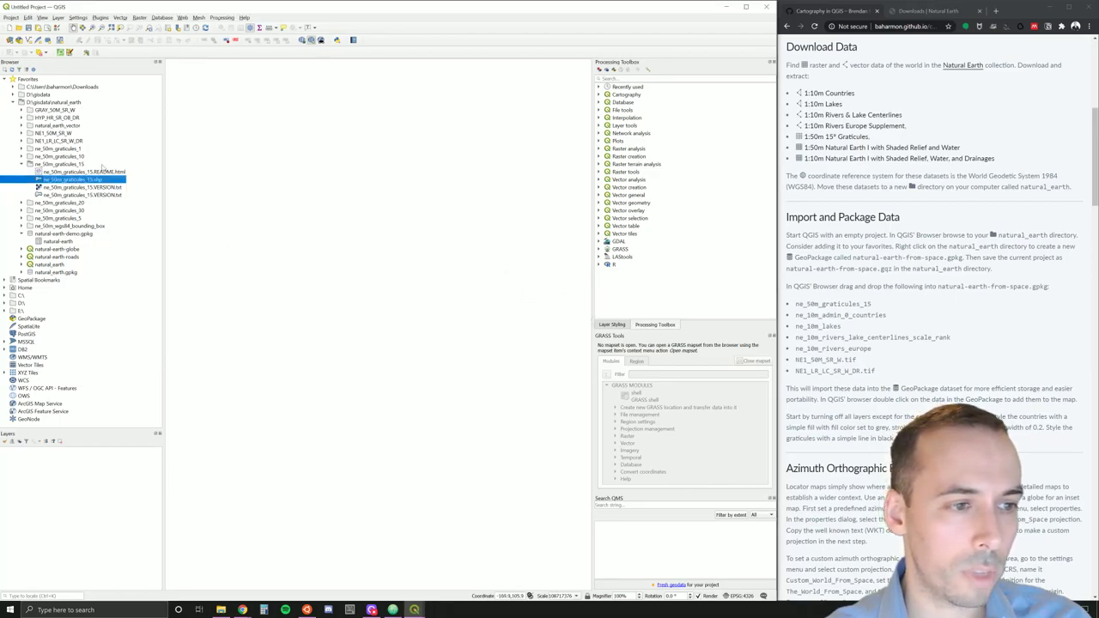
{"action": "left_click", "coordinate": [21, 164]}
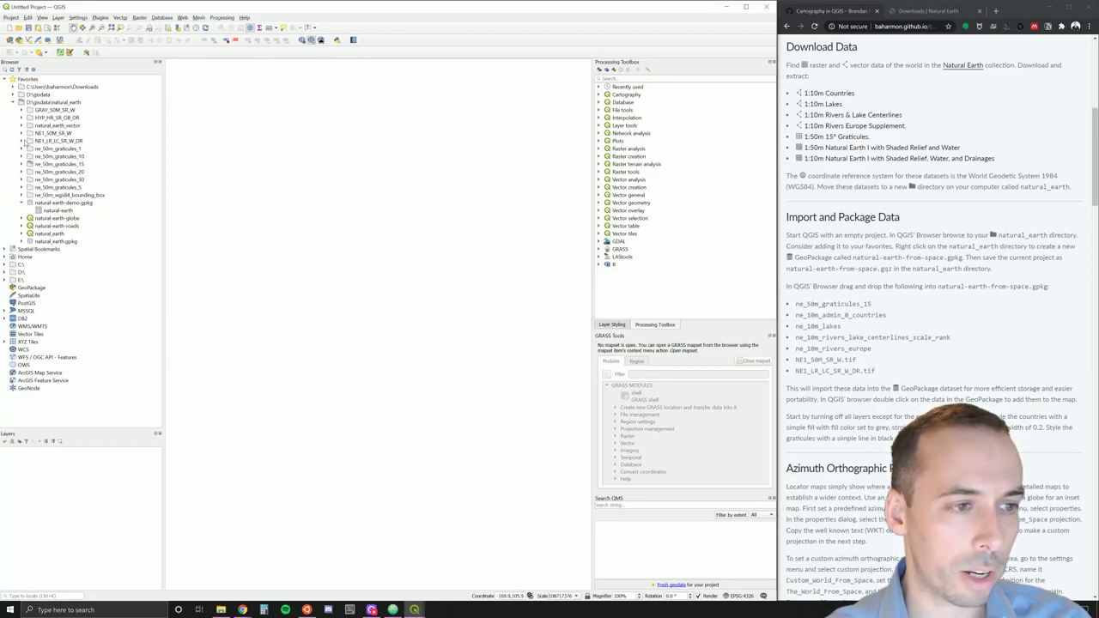
Step: Import the NE1_50M_SR_W.tif shaded-relief raster into natural-earth-demo.gpkg
{"action": "left_click", "coordinate": [22, 133]}
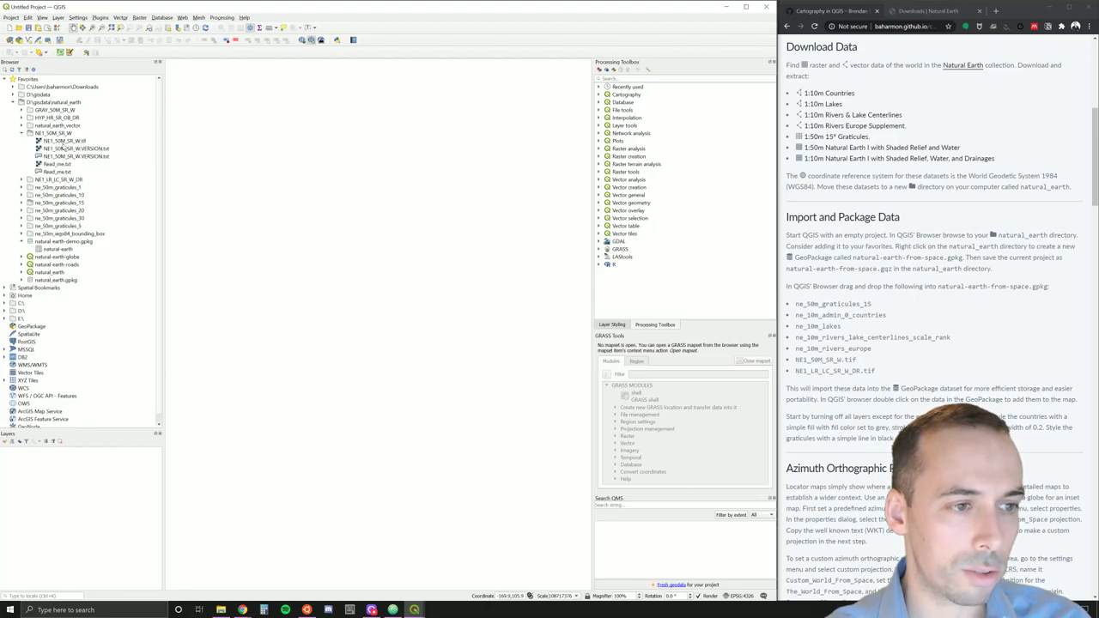
{"action": "left_click", "coordinate": [64, 141]}
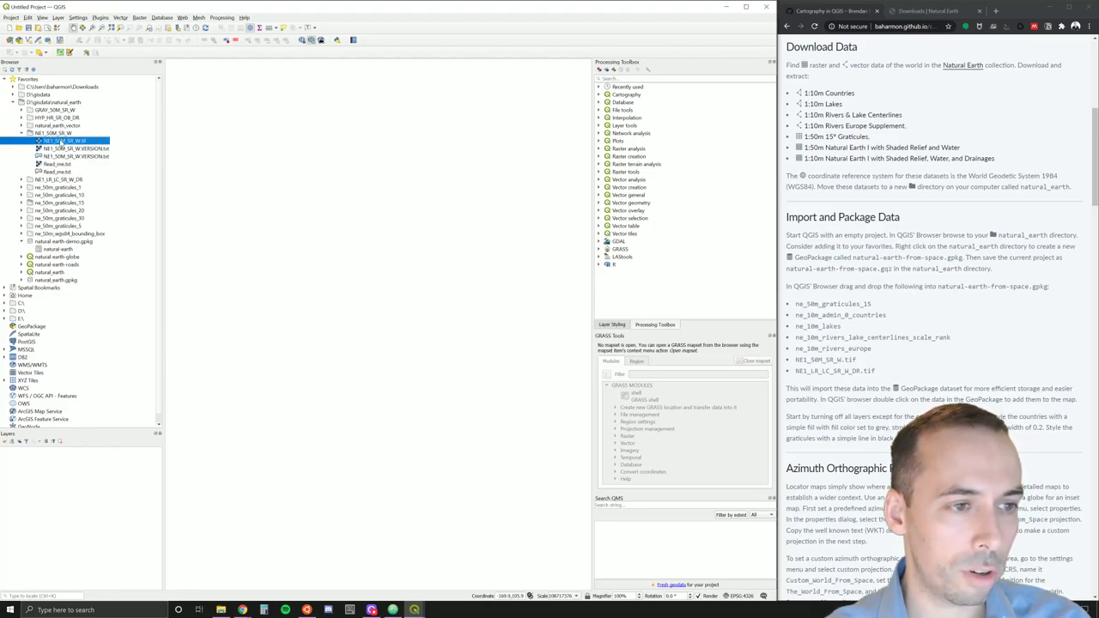
{"action": "left_click_drag", "start_coordinate": [62, 142], "coordinate": [72, 245]}
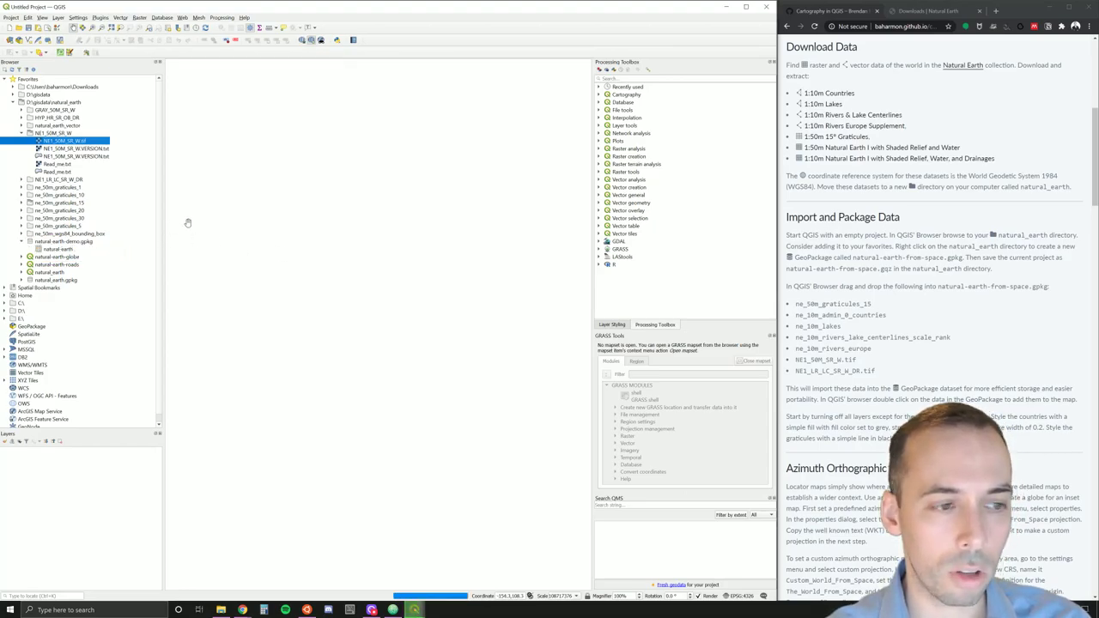
{"action": "left_click", "coordinate": [21, 133]}
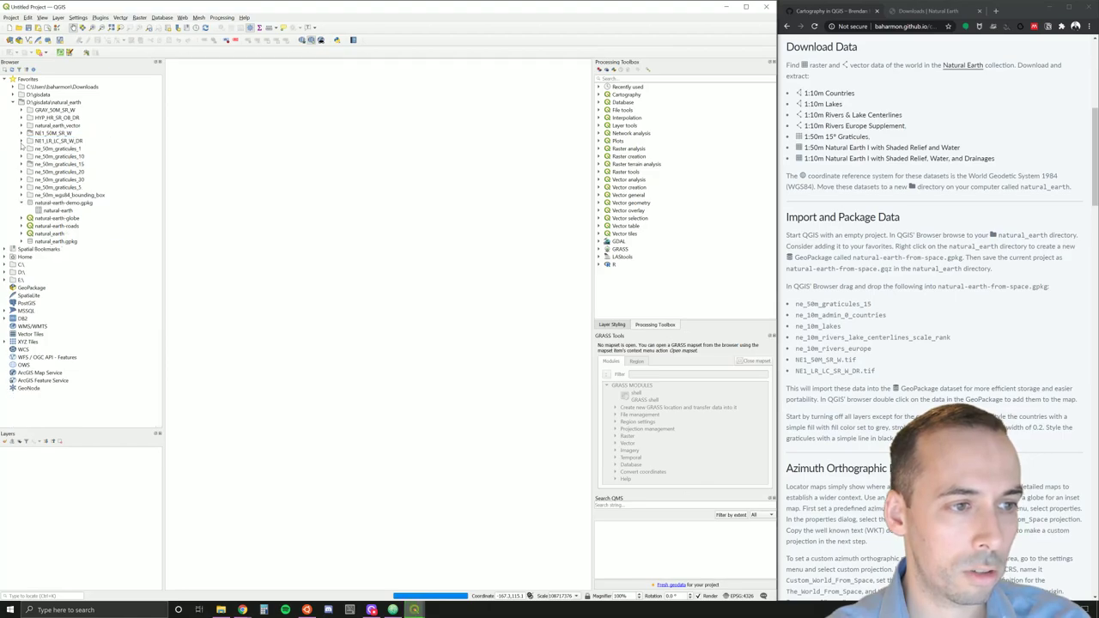
Step: Import the NE1_LR_LC_SR_W_DR.tif raster into natural-earth-demo.gpkg and dismiss the confirmation
{"action": "left_click", "coordinate": [21, 141]}
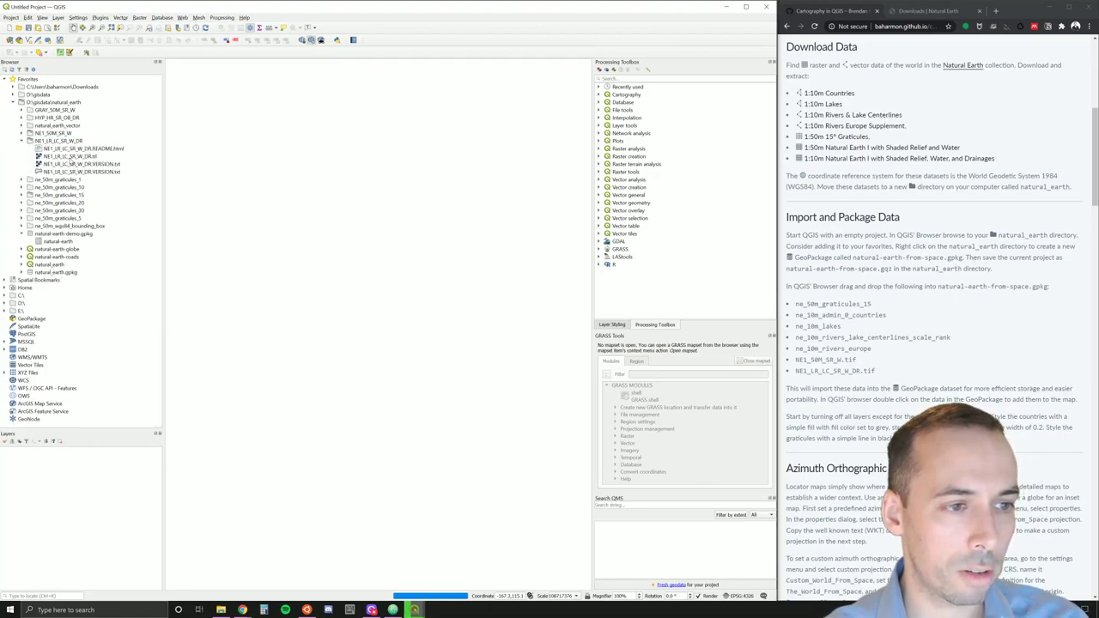
{"action": "left_click", "coordinate": [572, 312]}
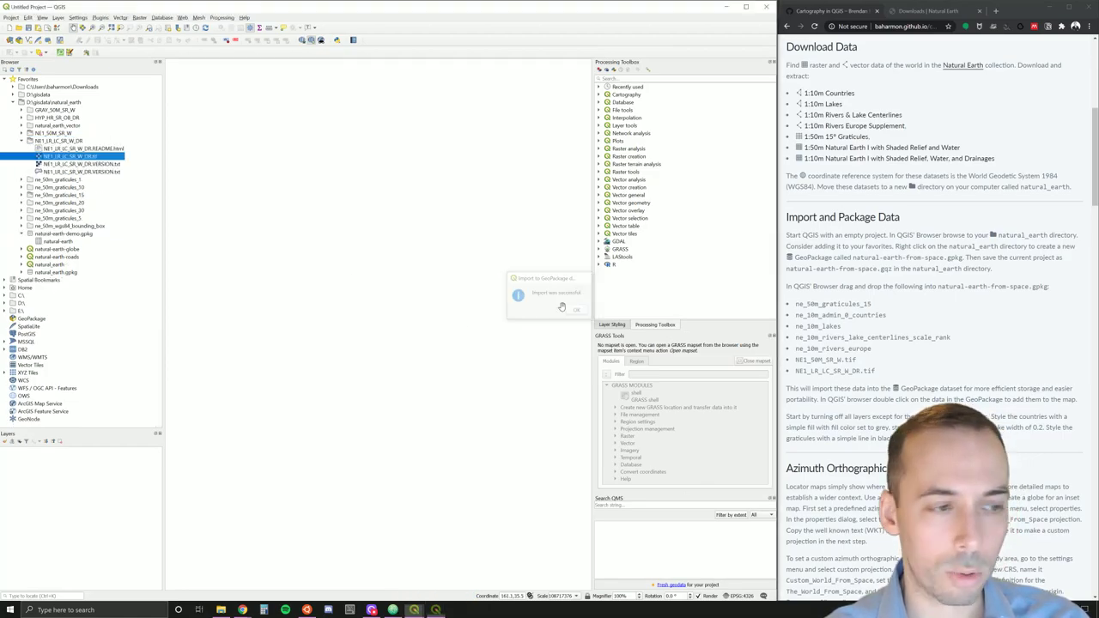
{"action": "left_click_drag", "start_coordinate": [72, 156], "coordinate": [60, 235]}
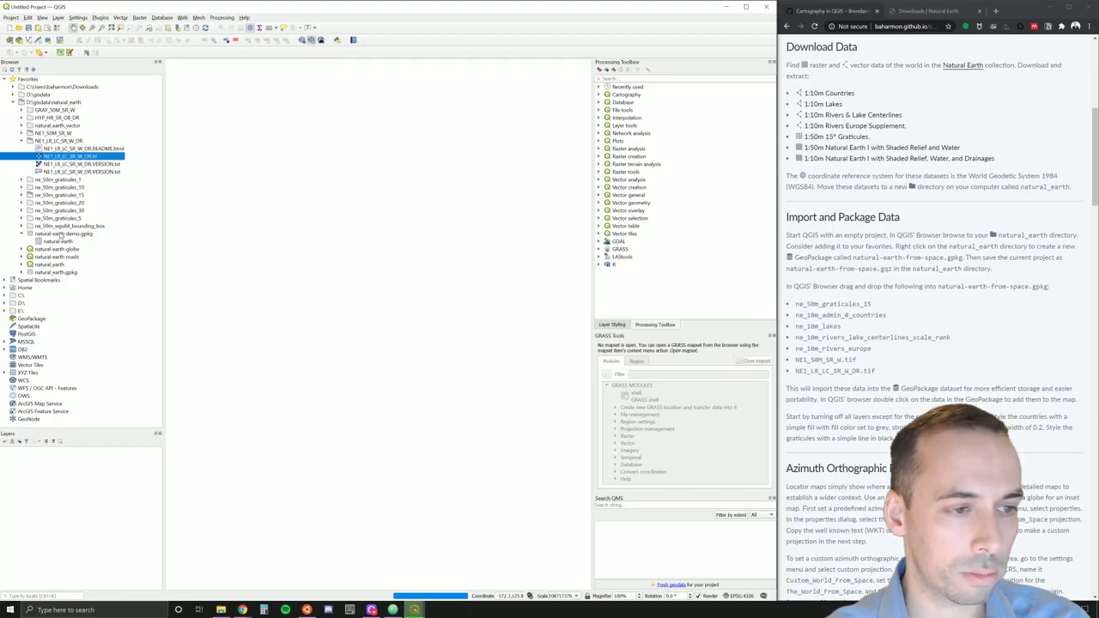
{"action": "left_click", "coordinate": [21, 141]}
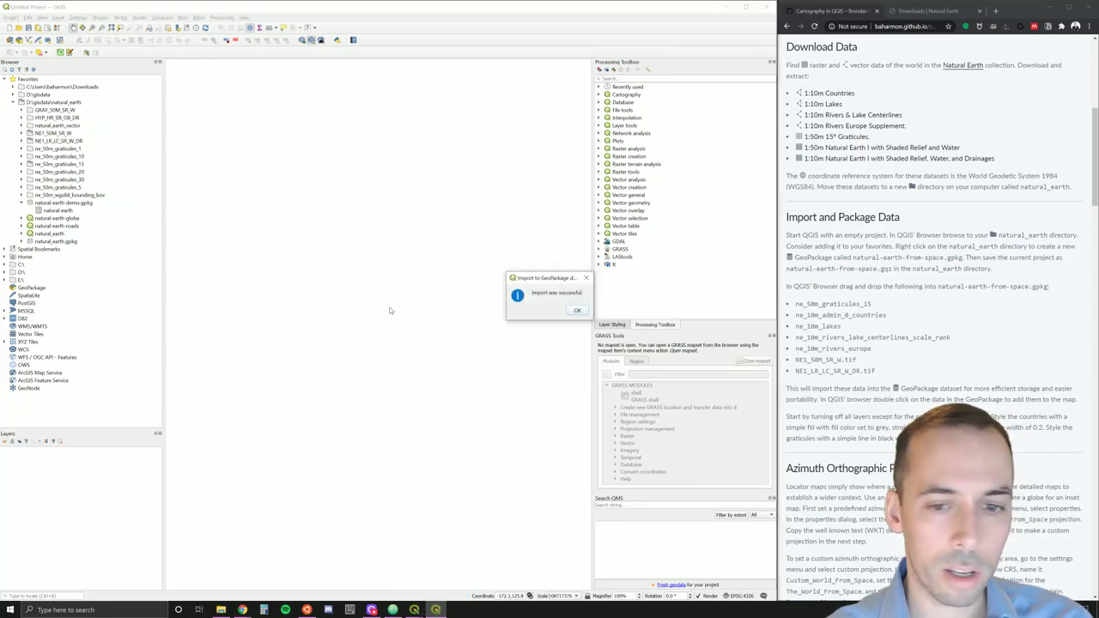
{"action": "left_click", "coordinate": [575, 310]}
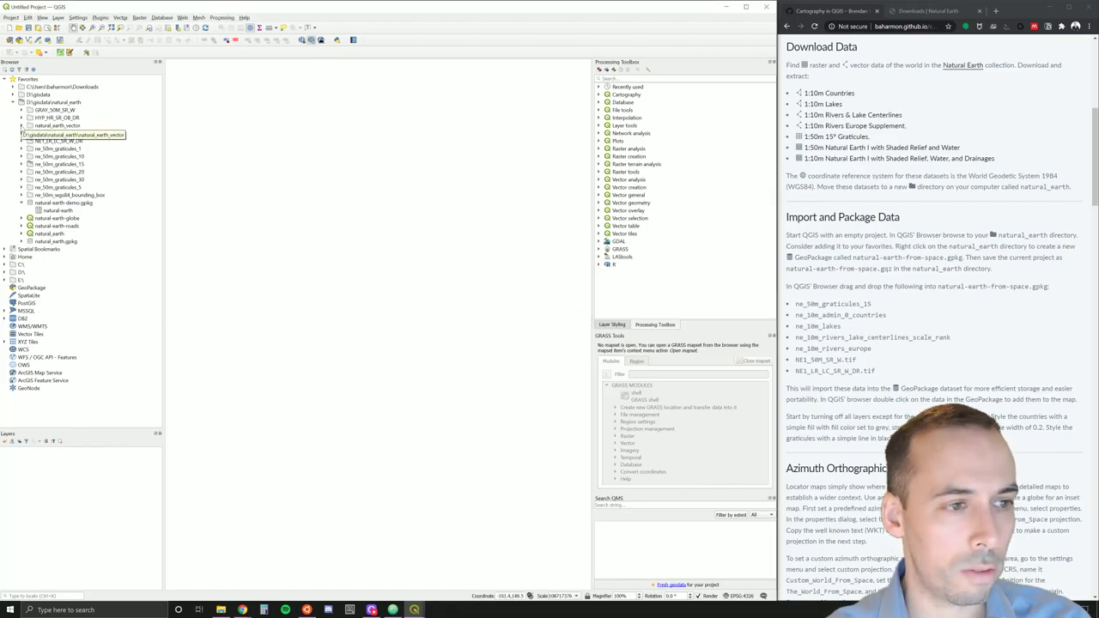
Step: Expand the natural_earth_vector folder and natural_earth_vector.gpkg to list its ne_10m layers
{"action": "left_click", "coordinate": [22, 126]}
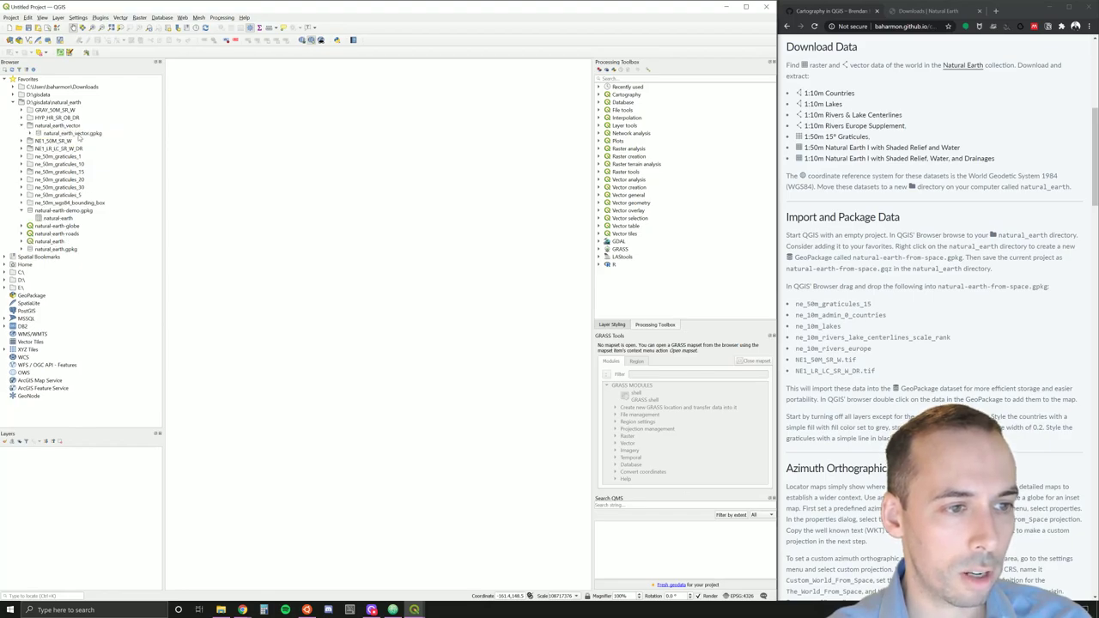
{"action": "left_click", "coordinate": [79, 133]}
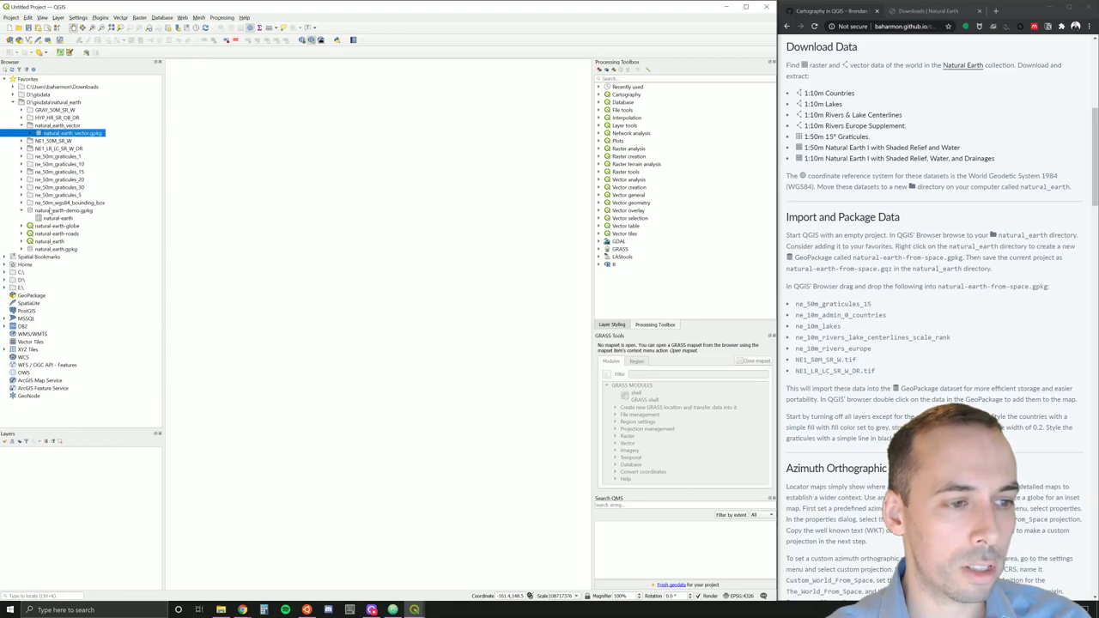
{"action": "left_click", "coordinate": [41, 211]}
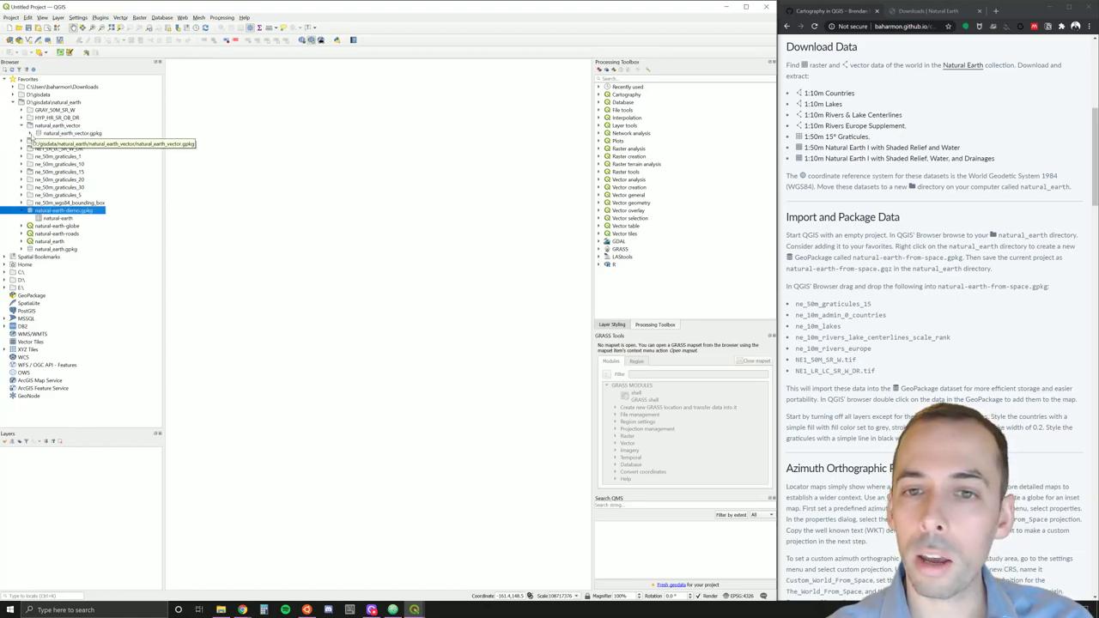
{"action": "left_click", "coordinate": [30, 134]}
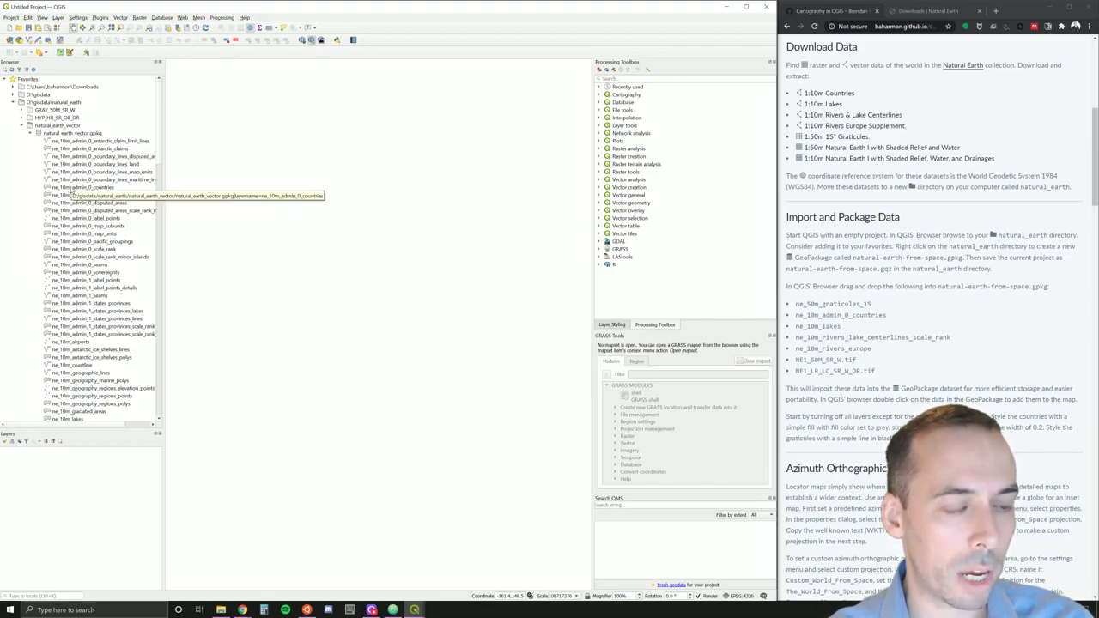
Step: Add ne_10m_admin_0_countries, ne_10m_lakes, ne_10m_lakes_europe, ne_10m_rivers_europe and rivers_lake_centerlines_scale_rank to the map
{"action": "double_click", "coordinate": [81, 187]}
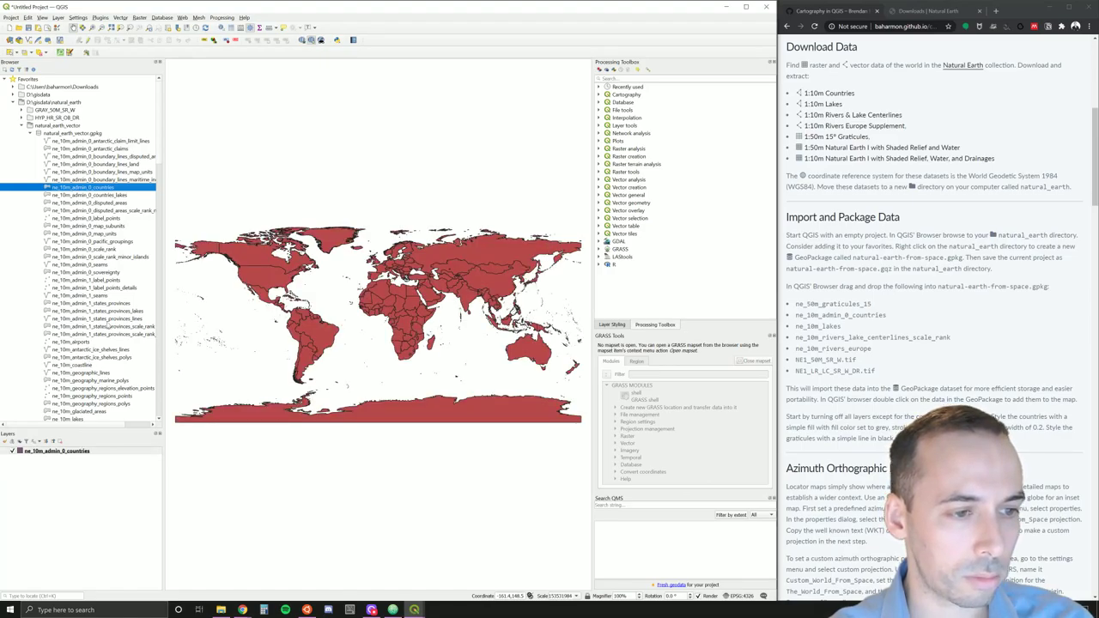
{"action": "double_click", "coordinate": [77, 420]}
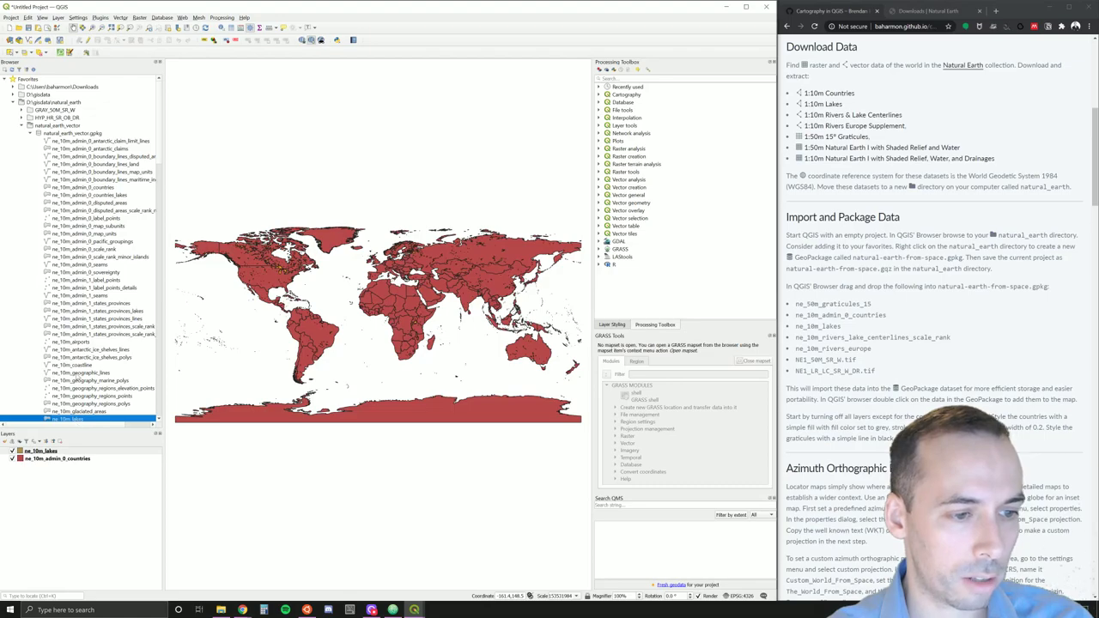
{"action": "scroll", "coordinate": [104, 311], "scroll_direction": "down", "scroll_amount": 3}
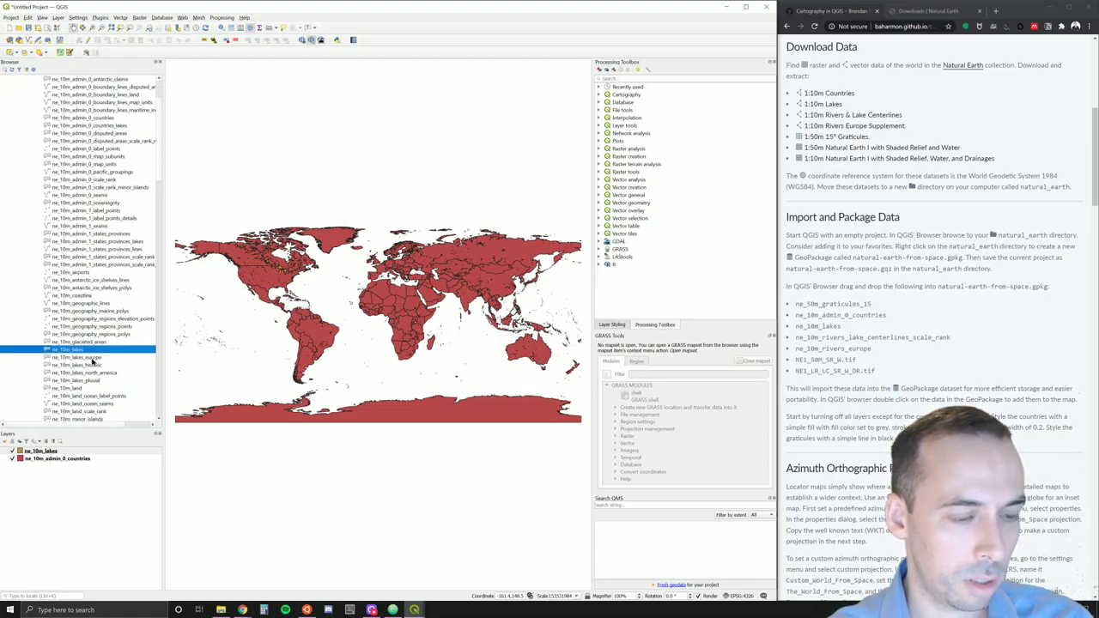
{"action": "double_click", "coordinate": [91, 358]}
{"action": "scroll", "coordinate": [108, 331], "scroll_direction": "down", "scroll_amount": 5}
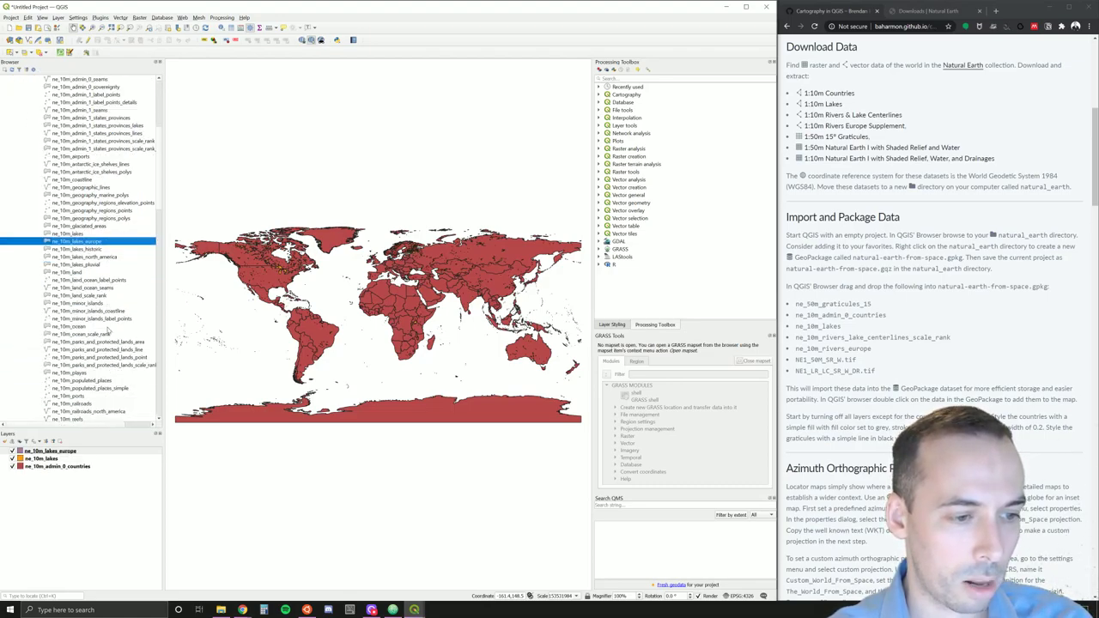
{"action": "scroll", "coordinate": [108, 332], "scroll_direction": "down", "scroll_amount": 4}
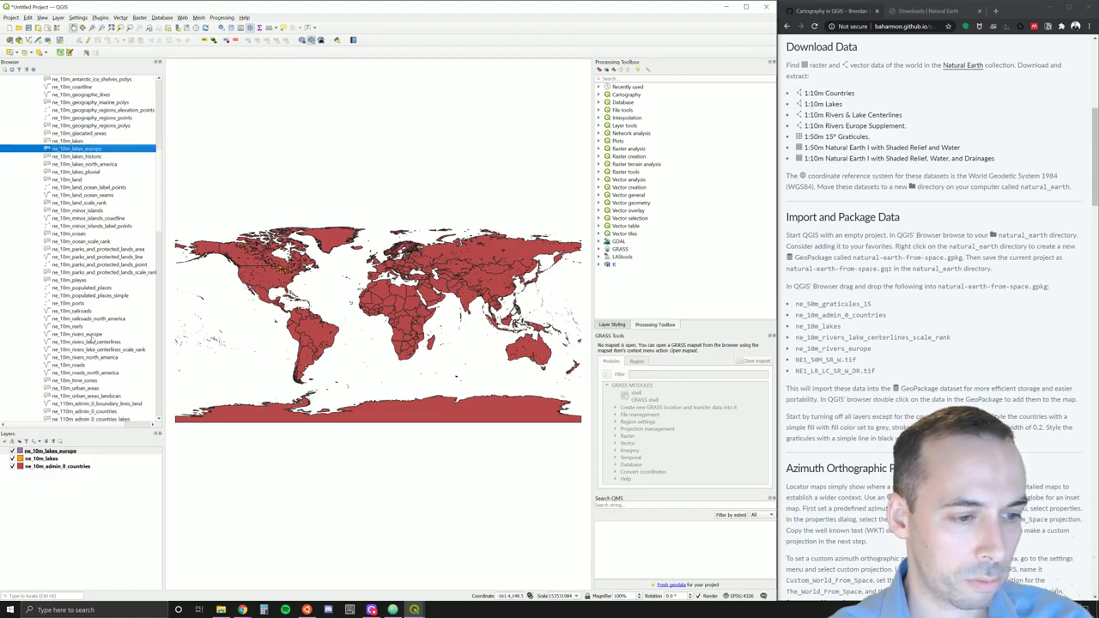
{"action": "double_click", "coordinate": [92, 335]}
{"action": "double_click", "coordinate": [101, 351]}
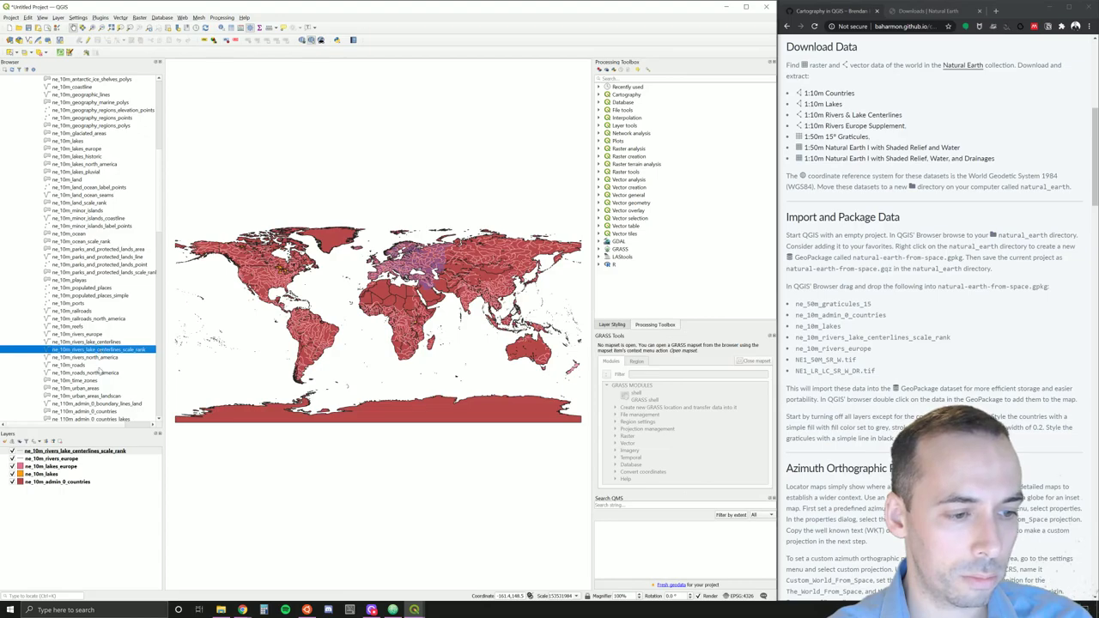
{"action": "scroll", "coordinate": [100, 371], "scroll_direction": "down", "scroll_amount": 7}
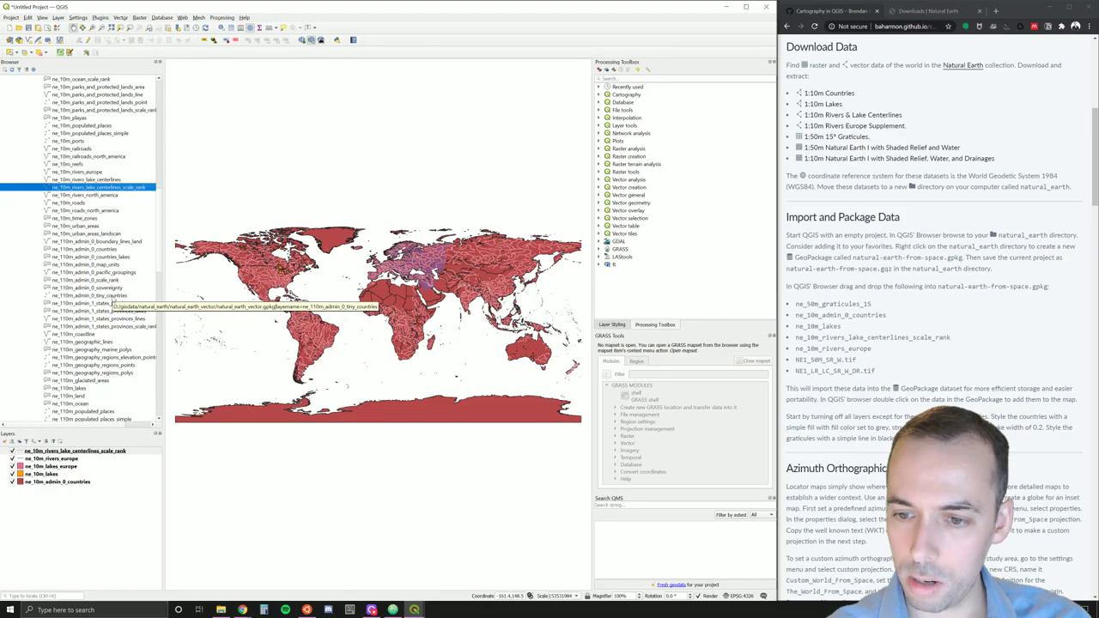
{"action": "scroll", "coordinate": [112, 302], "scroll_direction": "up", "scroll_amount": 10}
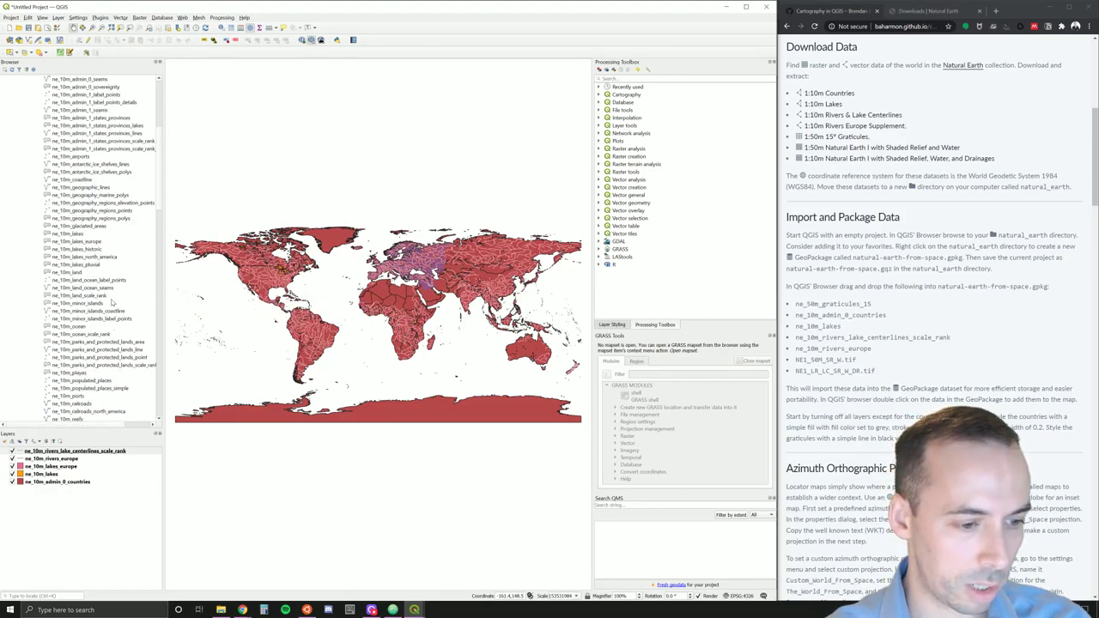
{"action": "scroll", "coordinate": [67, 159], "scroll_direction": "up", "scroll_amount": 8}
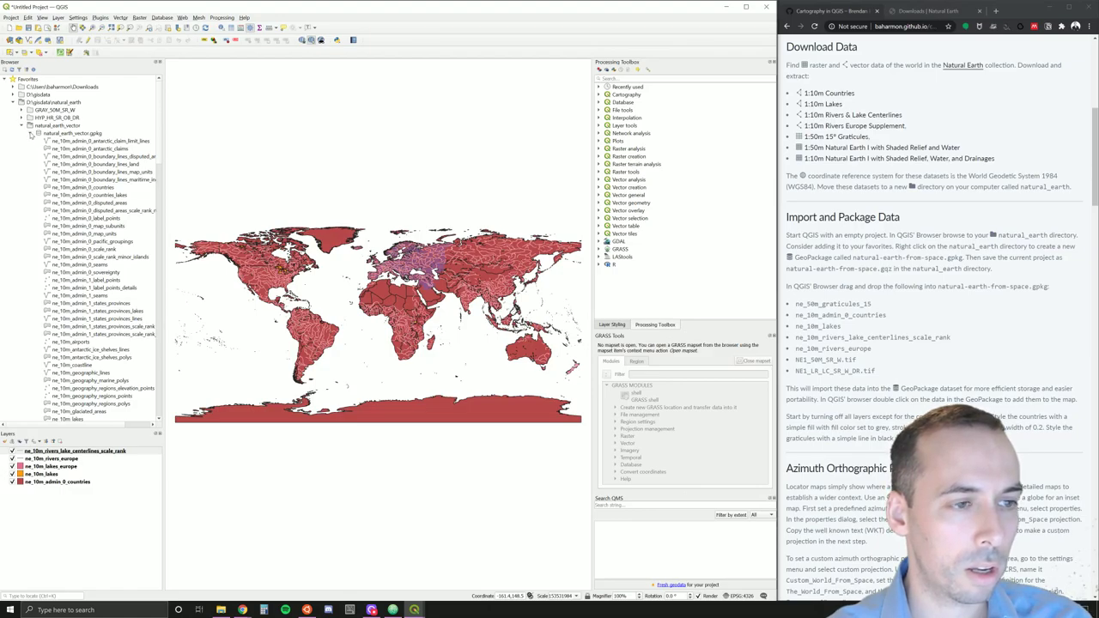
{"action": "left_click", "coordinate": [22, 126]}
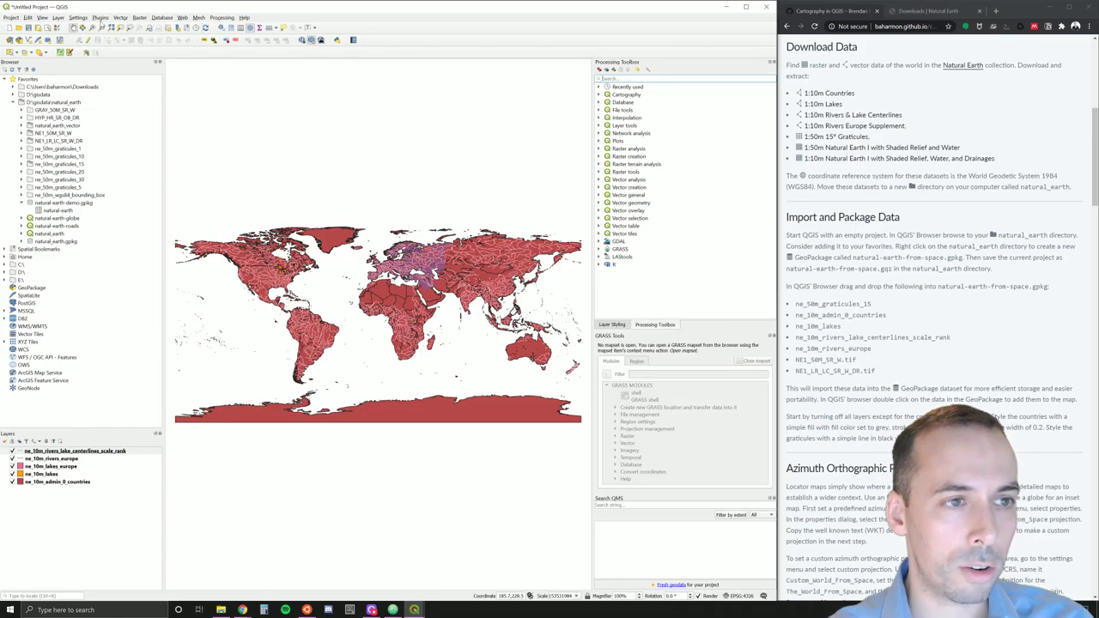
{"action": "left_click", "coordinate": [100, 18]}
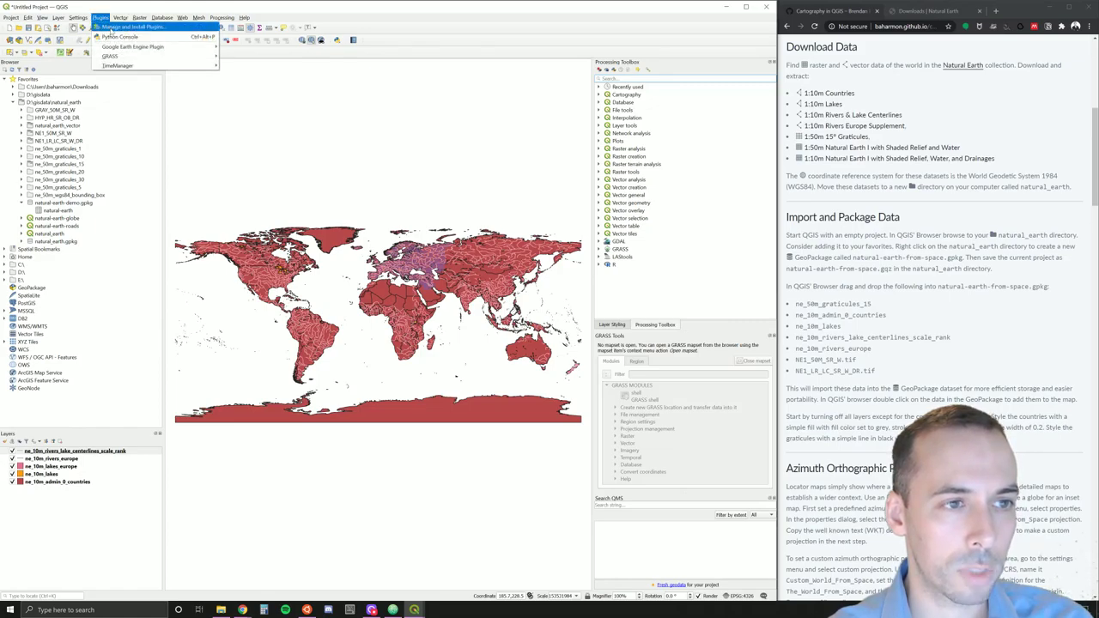
{"action": "left_click", "coordinate": [114, 30]}
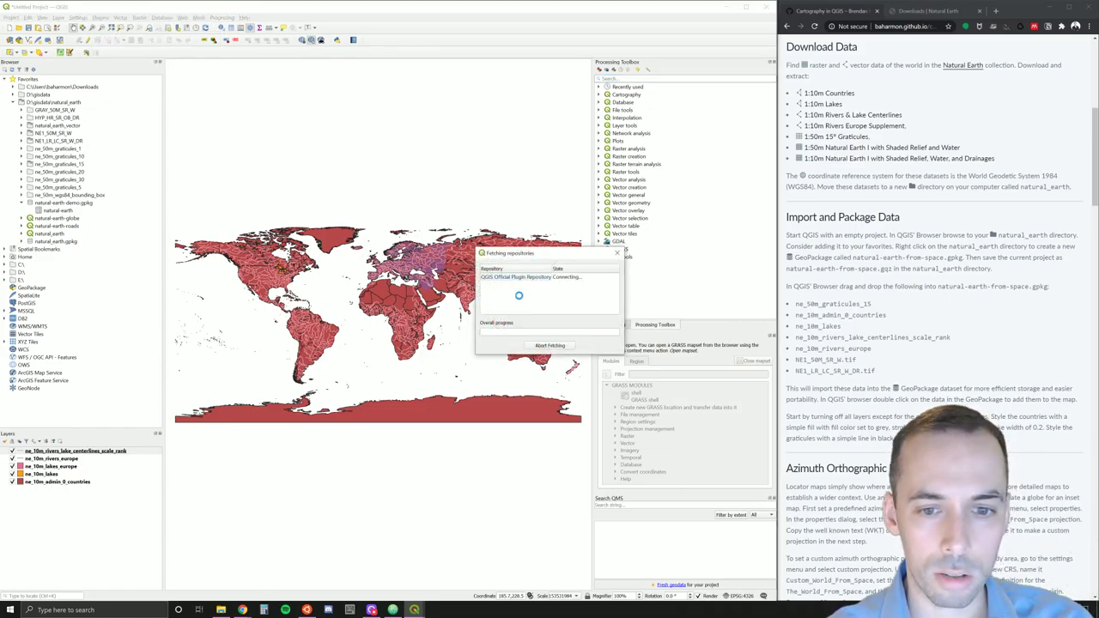
{"action": "left_click", "coordinate": [532, 343]}
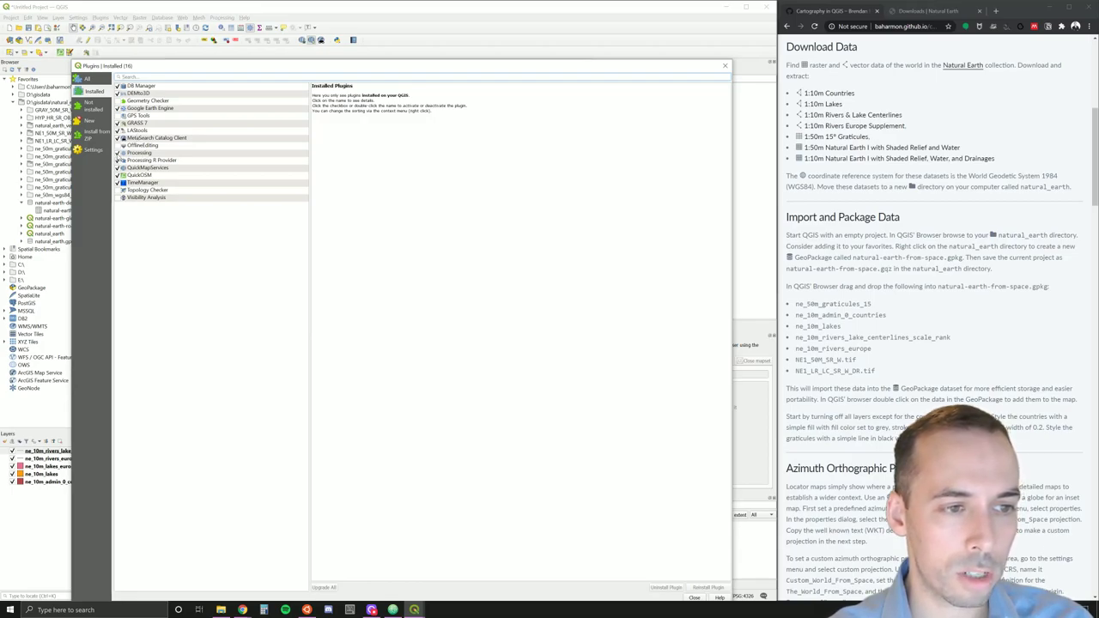
{"action": "left_click", "coordinate": [695, 597]}
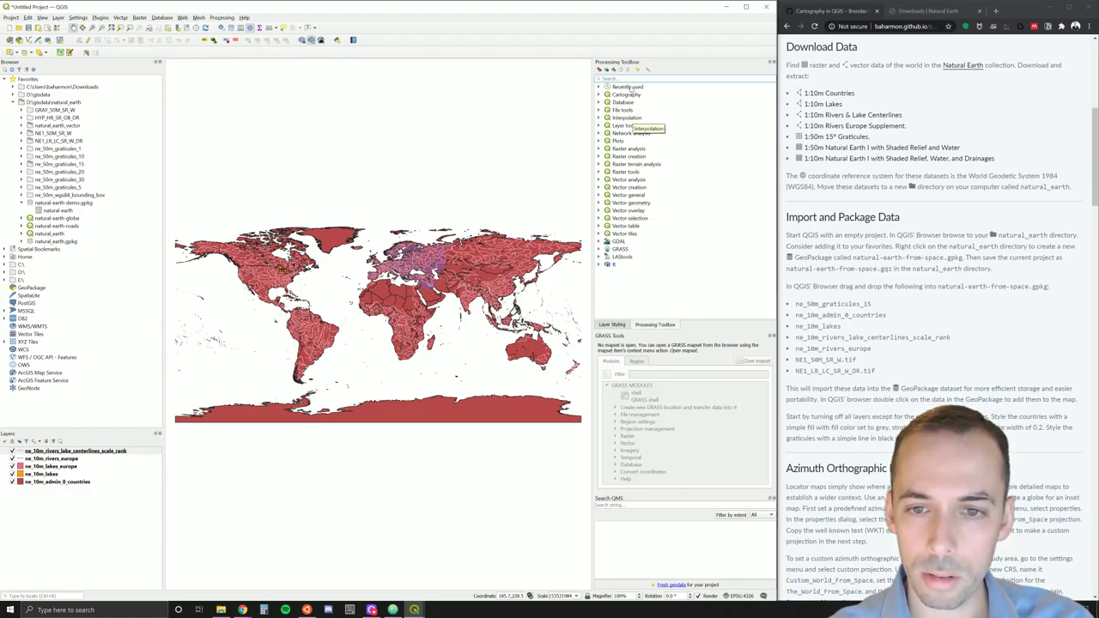
Step: Open Package Layers via a 'geopac' toolbox search and select all five project layers as inputs
{"action": "left_click", "coordinate": [599, 103]}
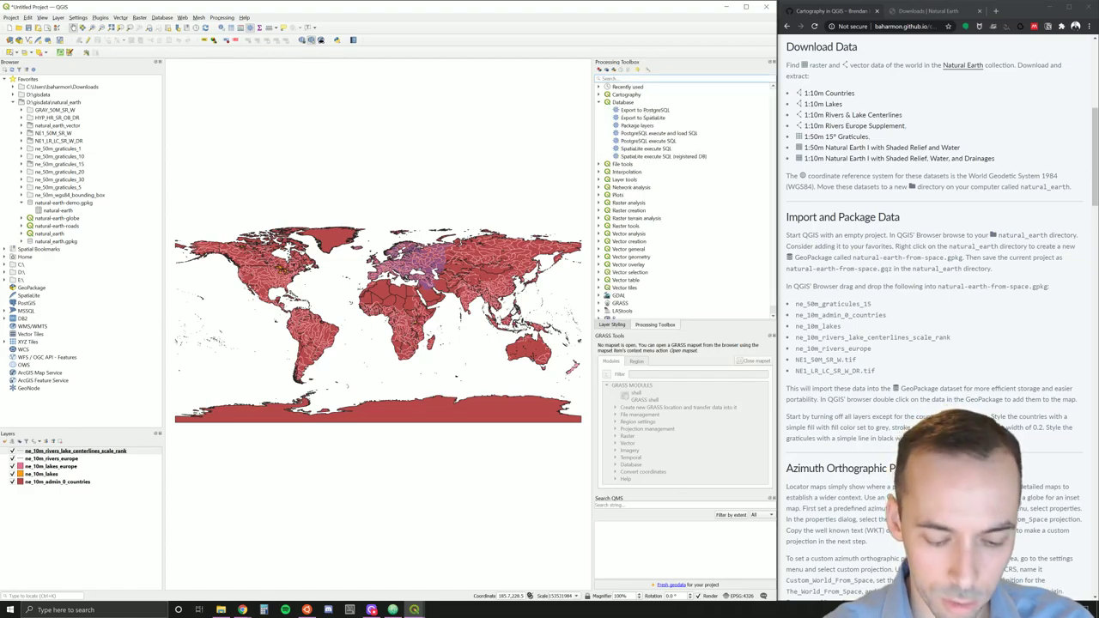
{"action": "type", "text": "geopacka"}
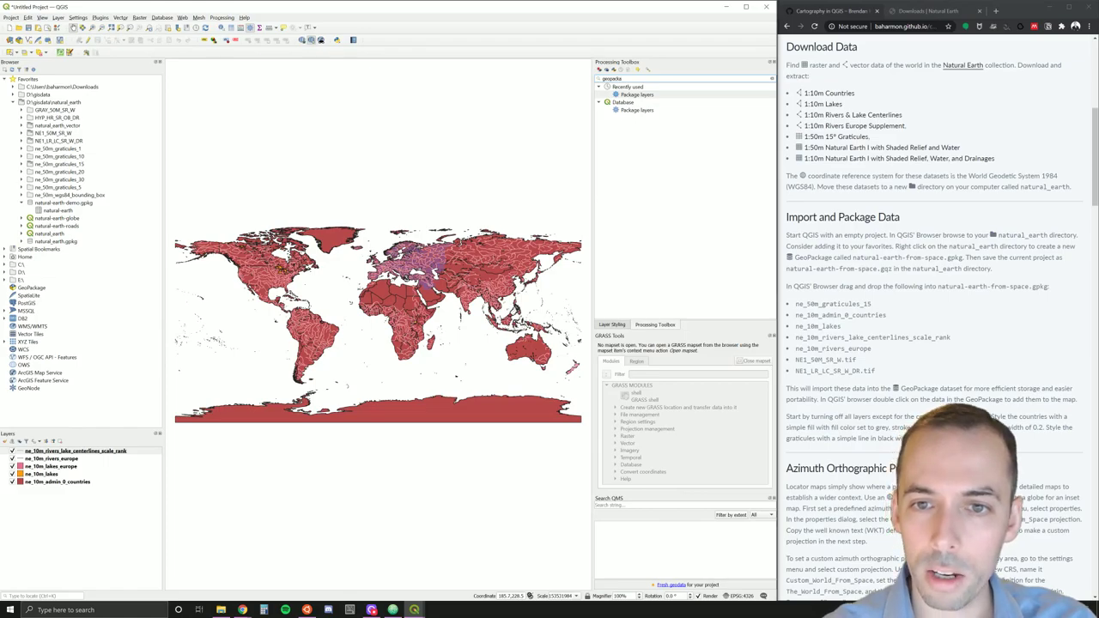
{"action": "double_click", "coordinate": [637, 110]}
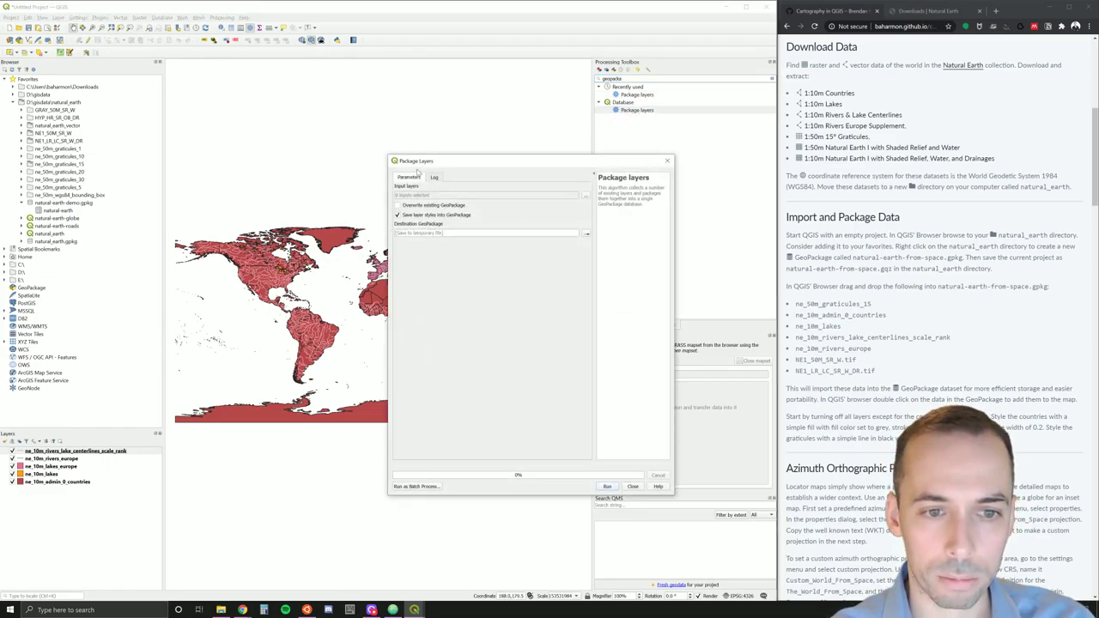
{"action": "left_click_drag", "start_coordinate": [423, 163], "coordinate": [427, 134]}
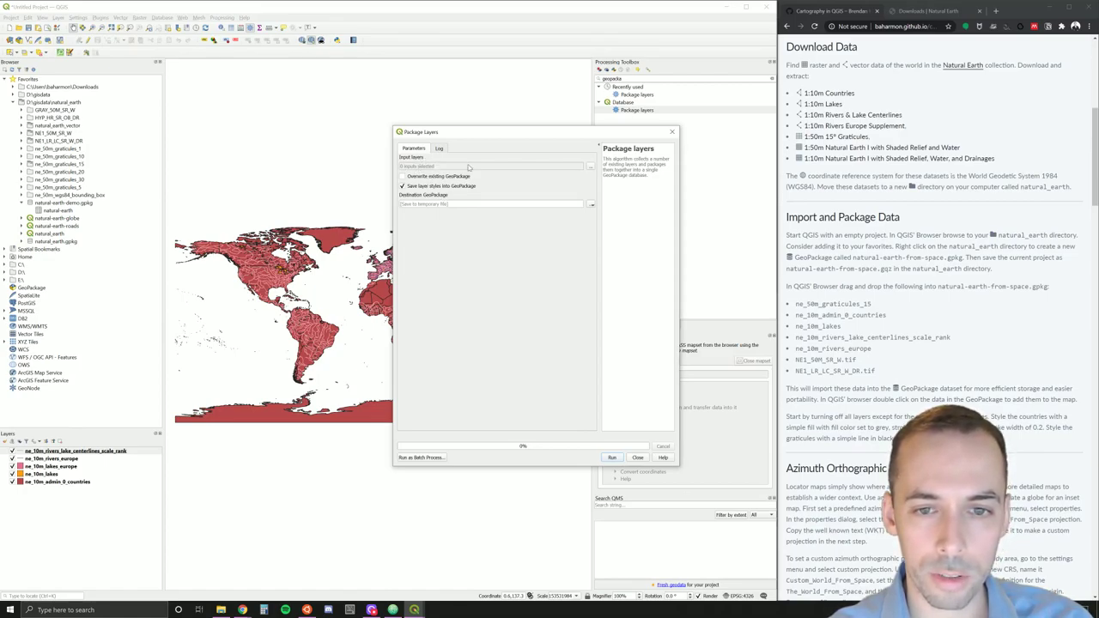
{"action": "left_click", "coordinate": [591, 166]}
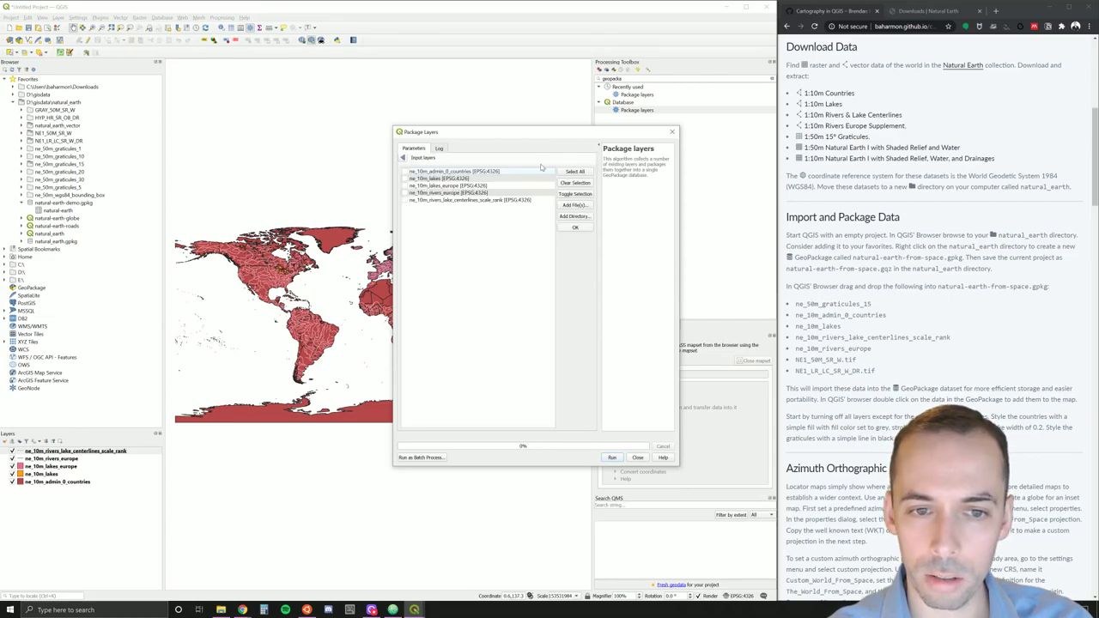
{"action": "left_click", "coordinate": [577, 173]}
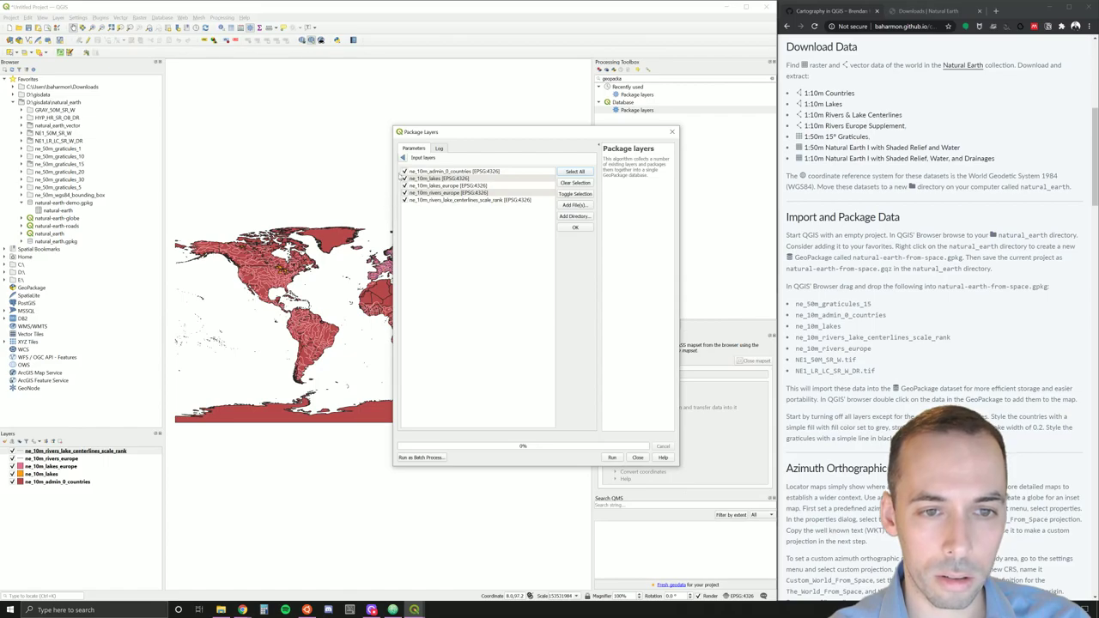
{"action": "left_click", "coordinate": [402, 158]}
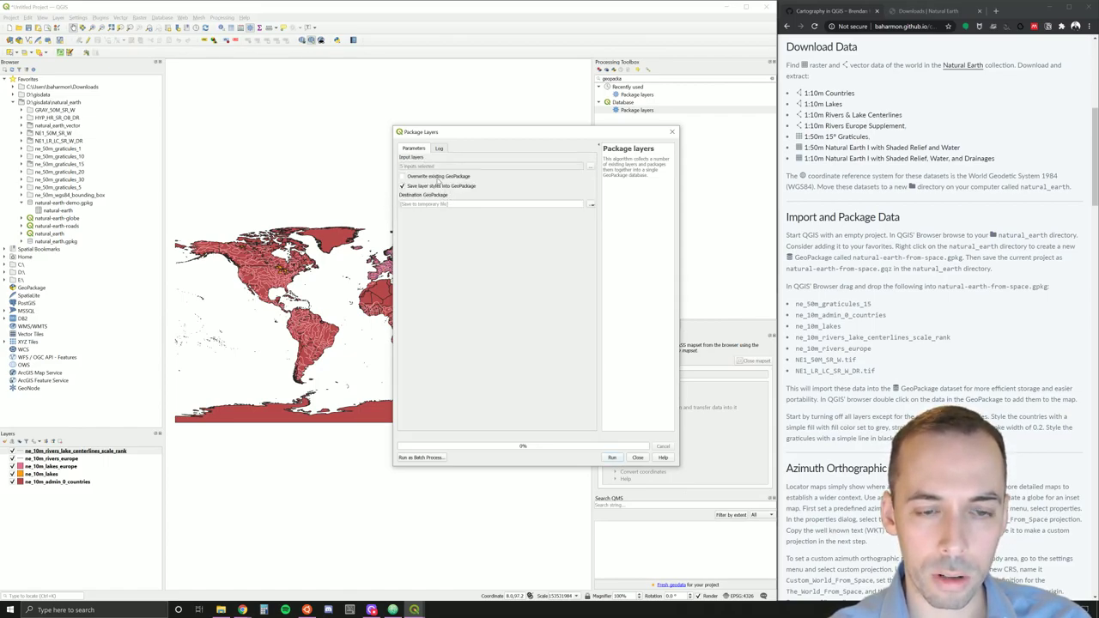
{"action": "left_click", "coordinate": [592, 204]}
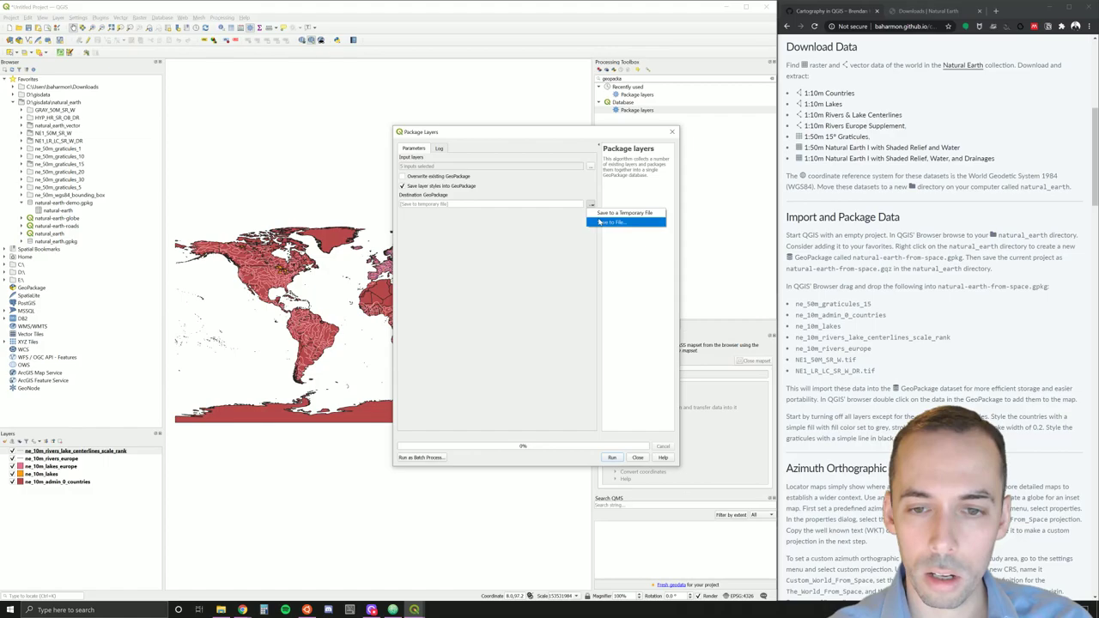
Step: Package the five layers into natural-earth-demo.gpkg, overwriting the existing file, and run the tool
{"action": "left_click", "coordinate": [599, 222]}
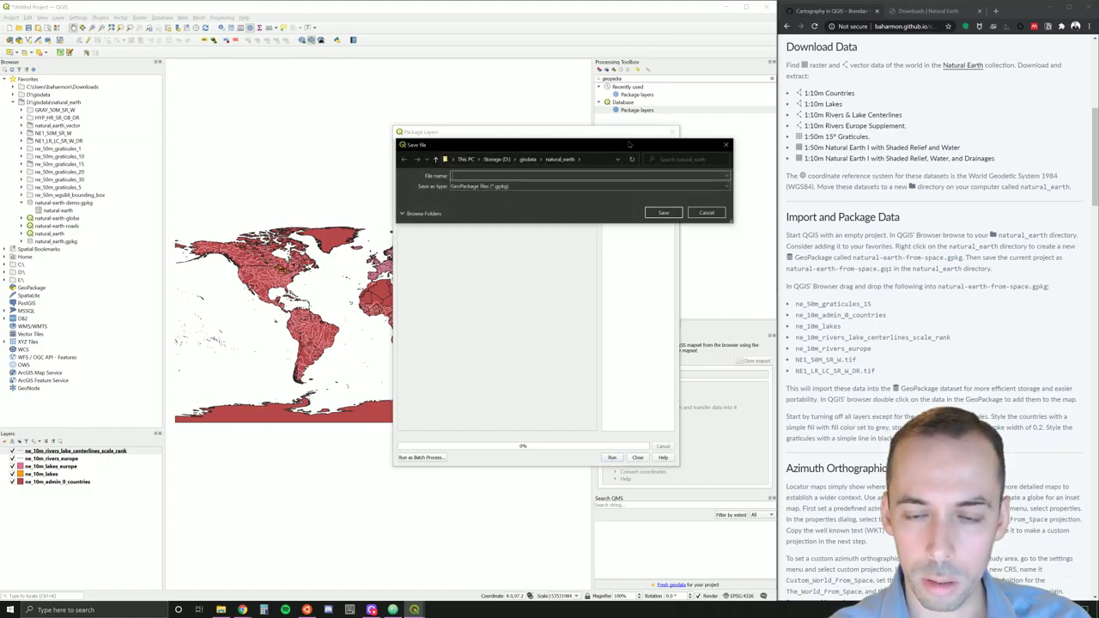
{"action": "left_click_drag", "start_coordinate": [626, 140], "coordinate": [607, 17]}
{"action": "scroll", "coordinate": [532, 139], "scroll_direction": "down", "scroll_amount": 2}
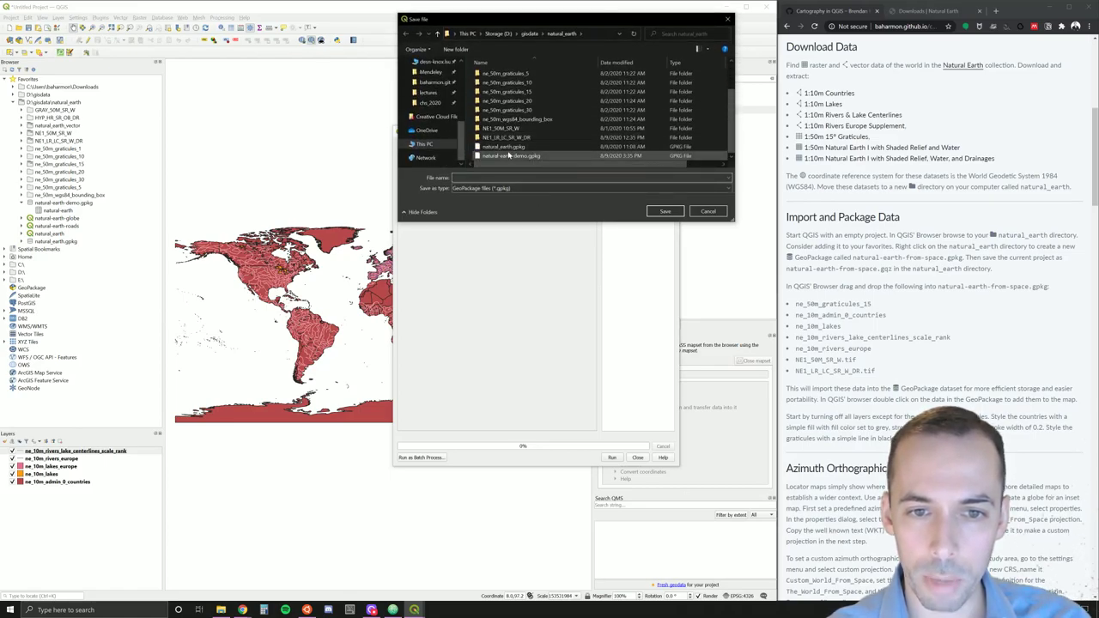
{"action": "left_click", "coordinate": [509, 157]}
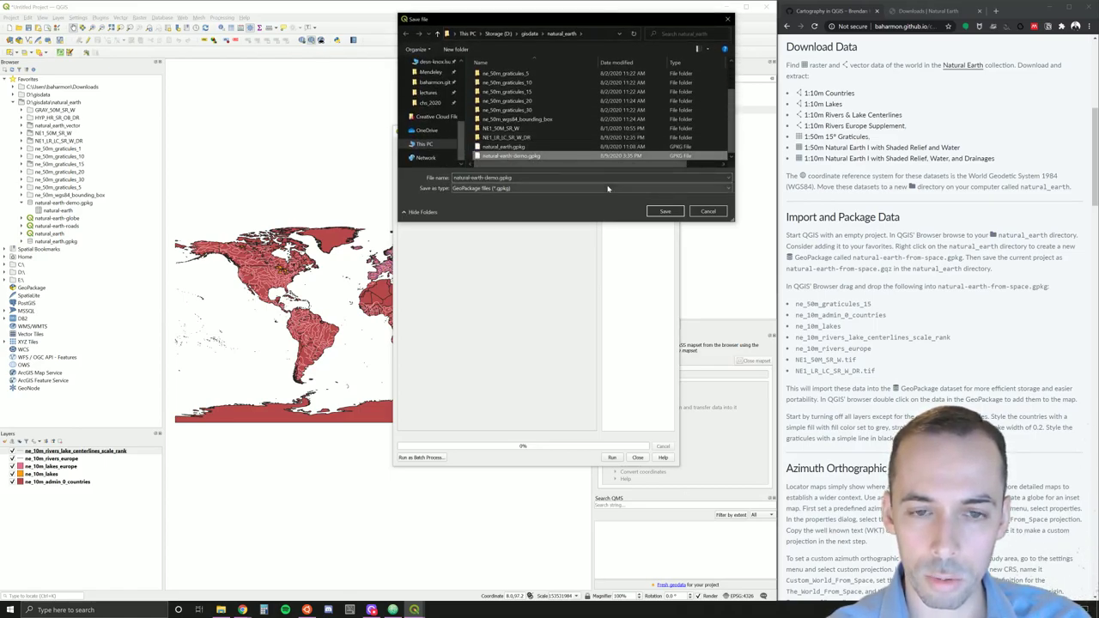
{"action": "left_click", "coordinate": [668, 213]}
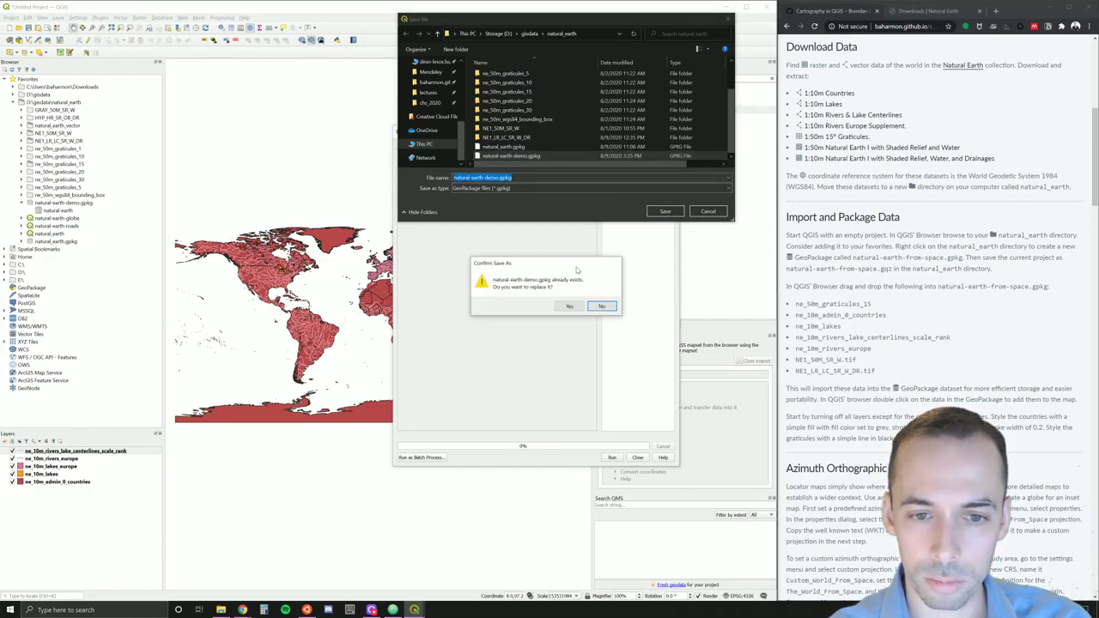
{"action": "left_click", "coordinate": [569, 306]}
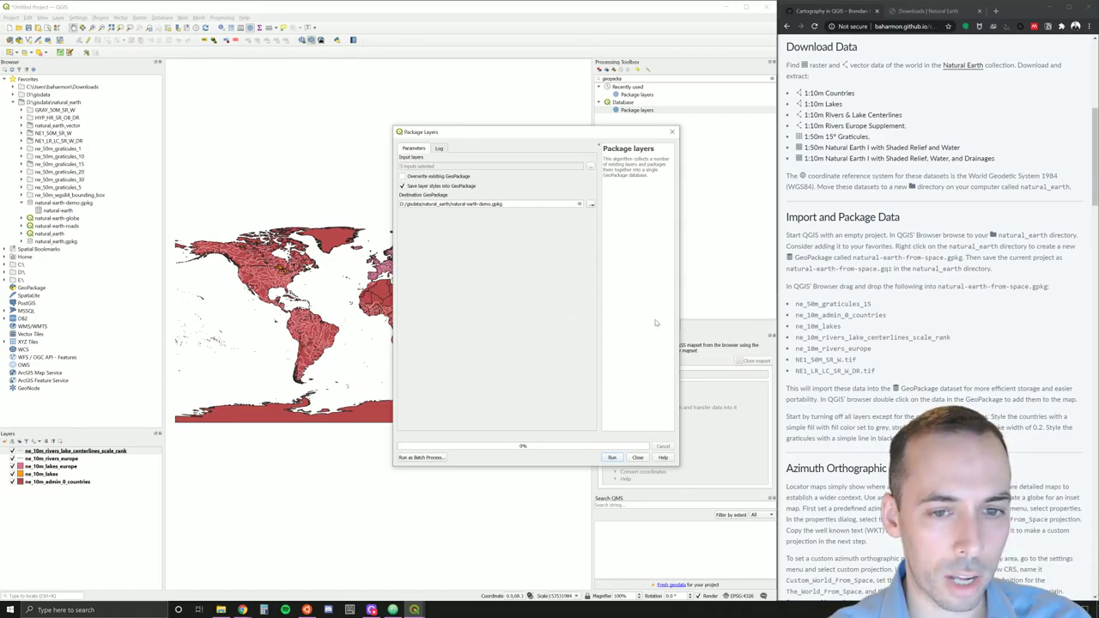
{"action": "left_click", "coordinate": [612, 457]}
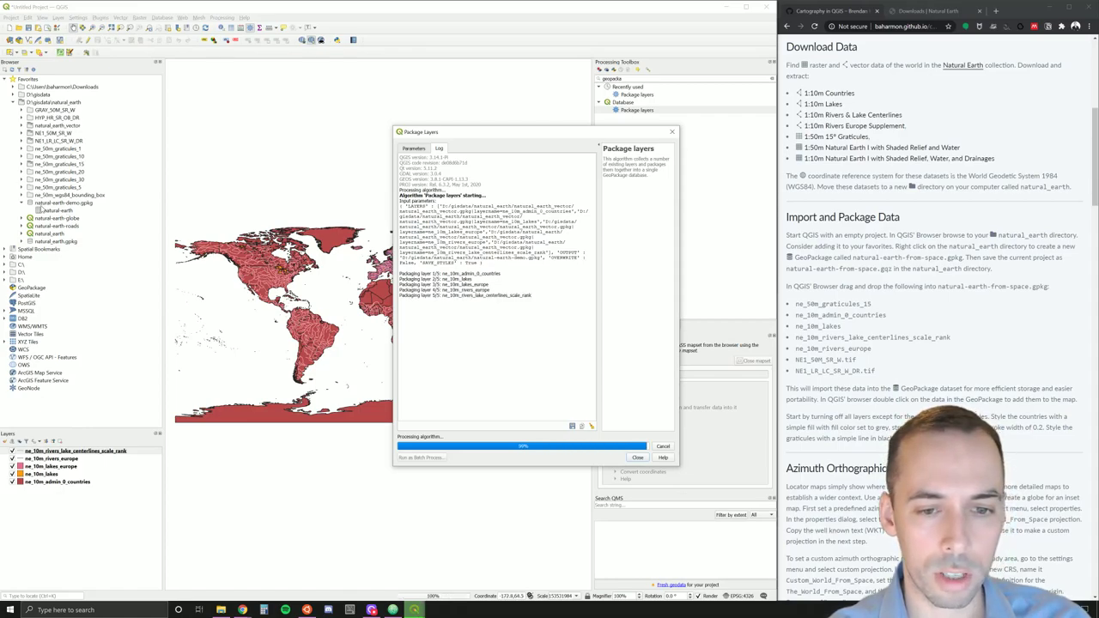
Step: Close the packaging tool and refresh natural-earth-demo.gpkg in the Browser to list its packaged layers
{"action": "left_click", "coordinate": [637, 457]}
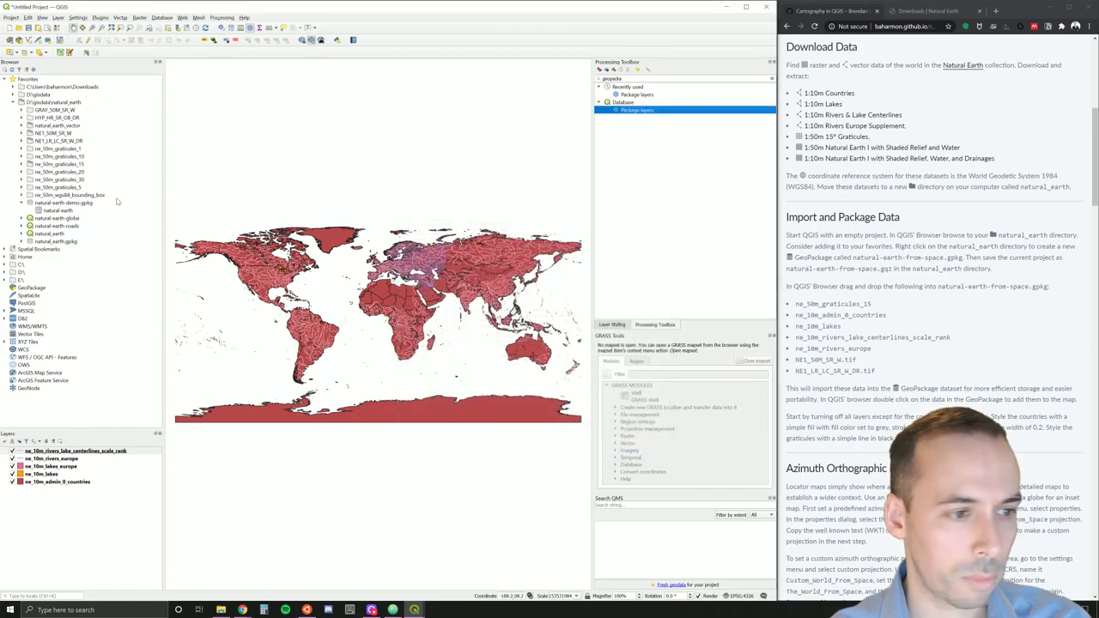
{"action": "left_click", "coordinate": [61, 204]}
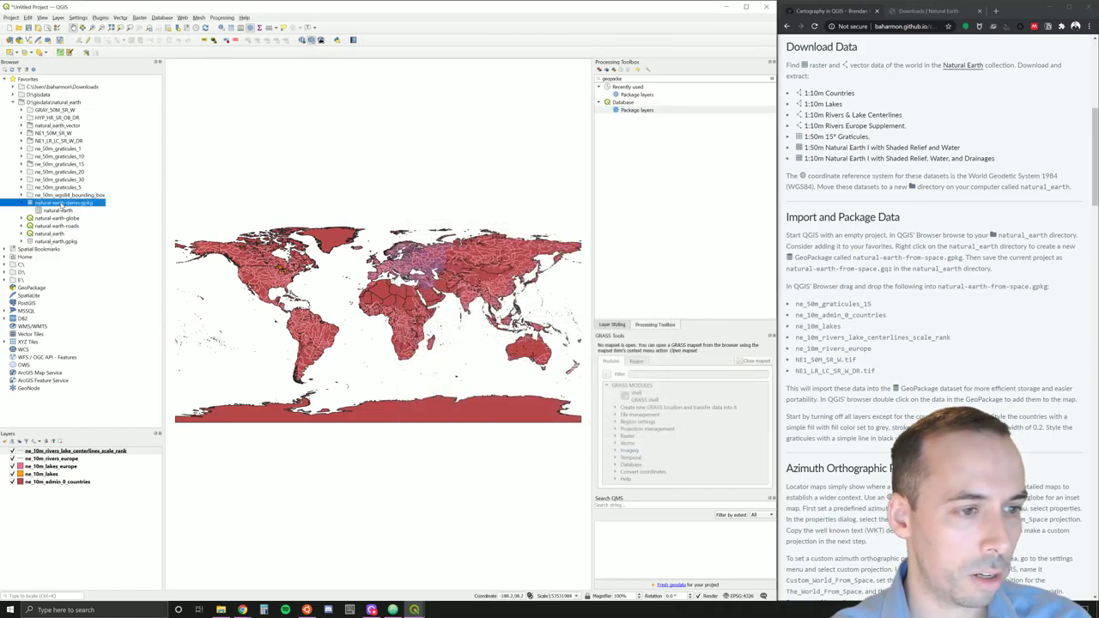
{"action": "left_click", "coordinate": [13, 70]}
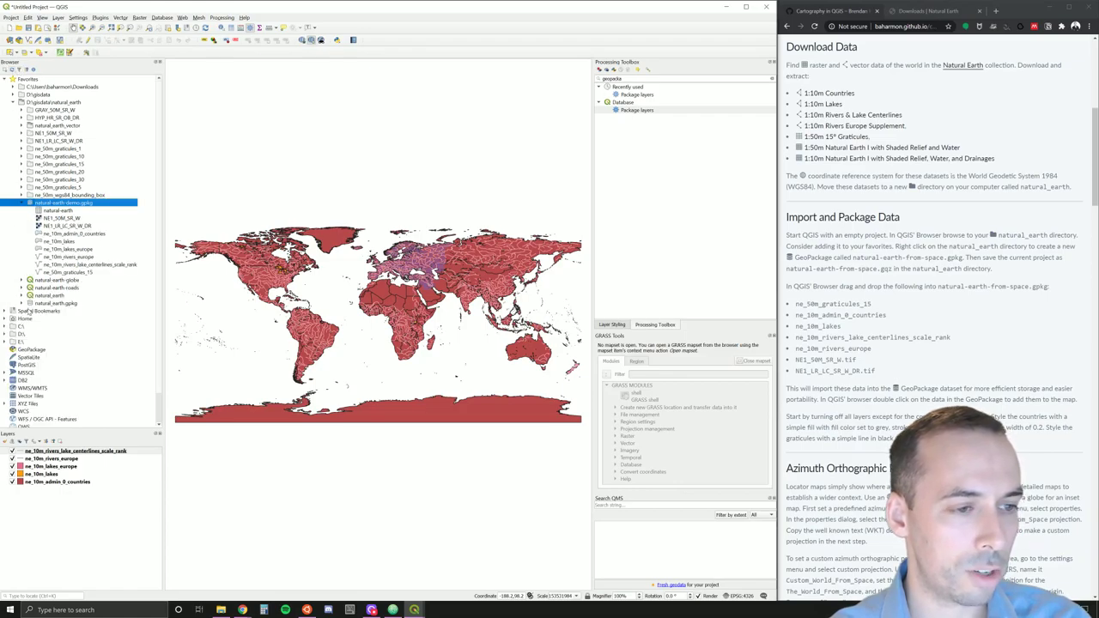
Step: Remove all five original layers from the project, leaving an empty map
{"action": "left_click", "coordinate": [63, 452]}
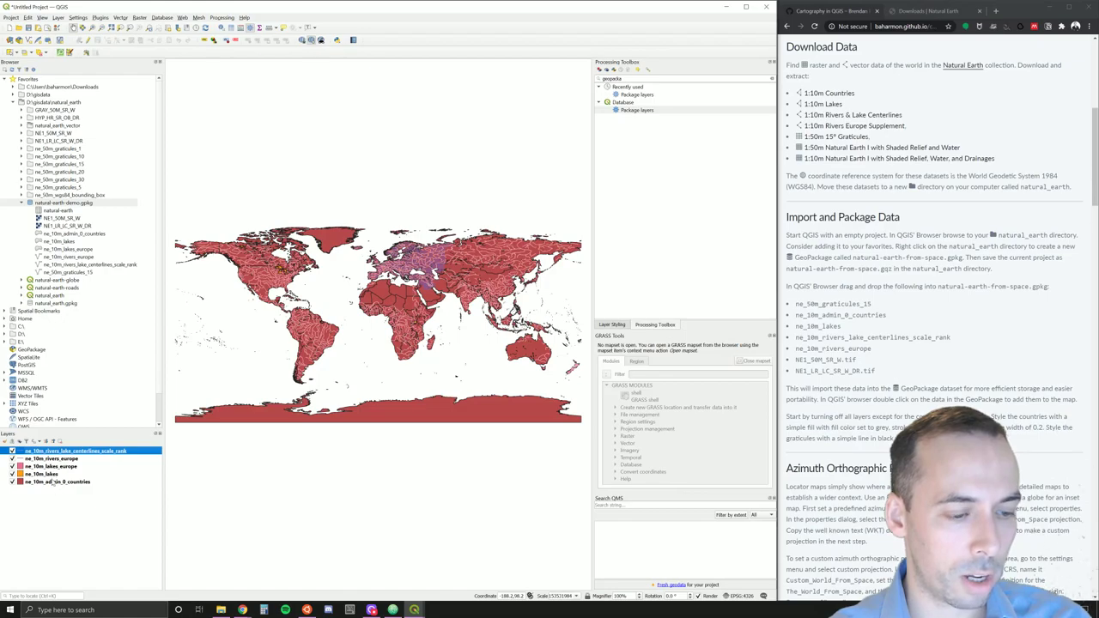
{"action": "left_click", "coordinate": [53, 482], "text": "shift"}
{"action": "right_click", "coordinate": [53, 483]}
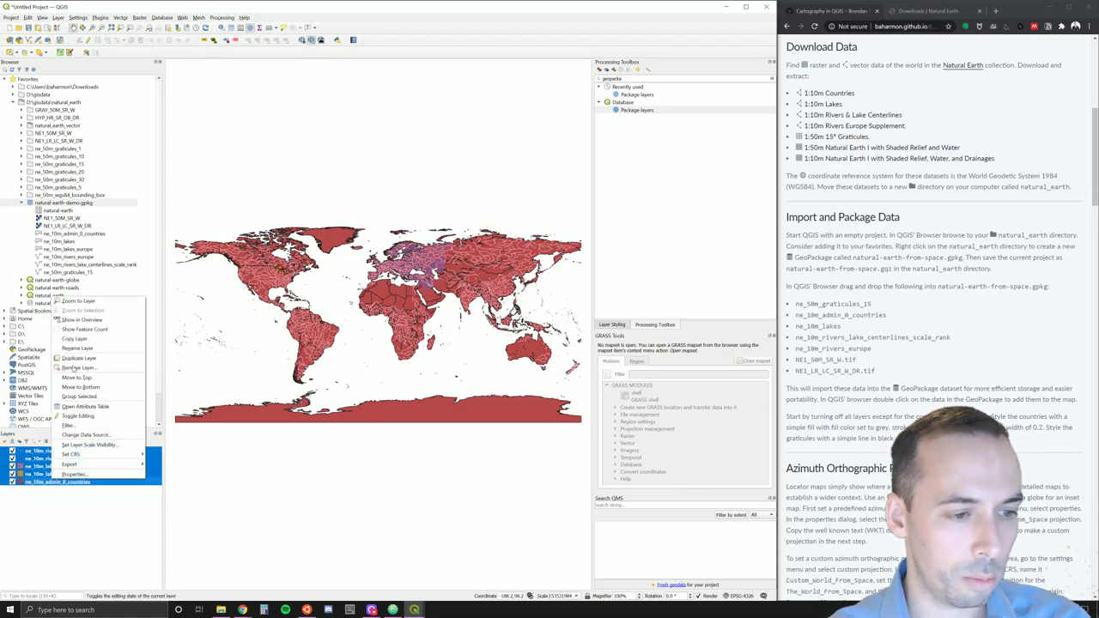
{"action": "left_click", "coordinate": [104, 367]}
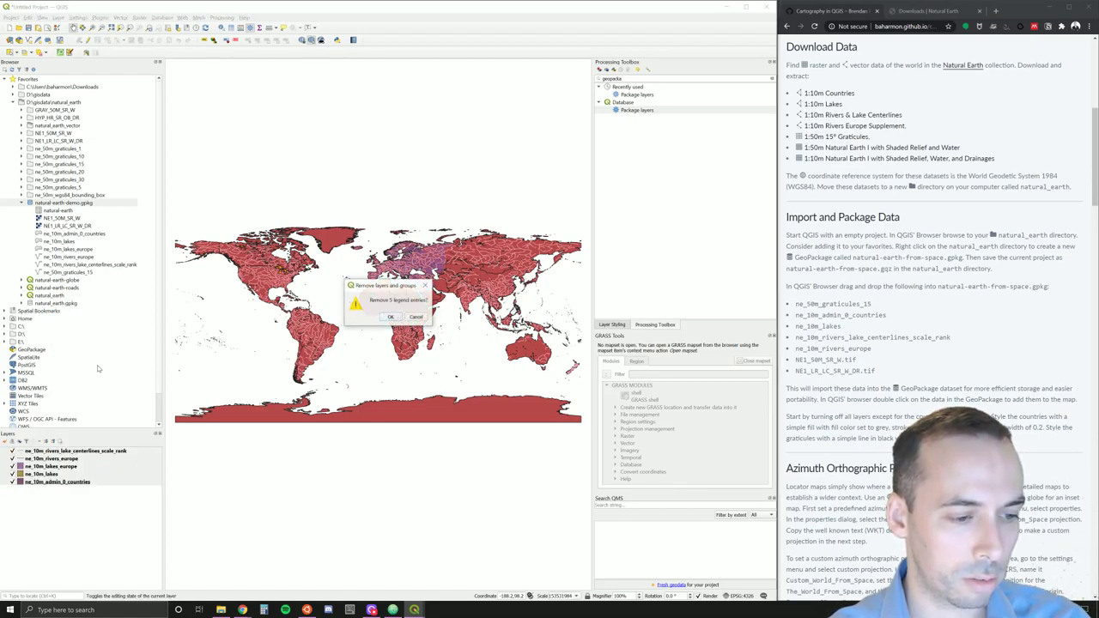
{"action": "left_click", "coordinate": [389, 317]}
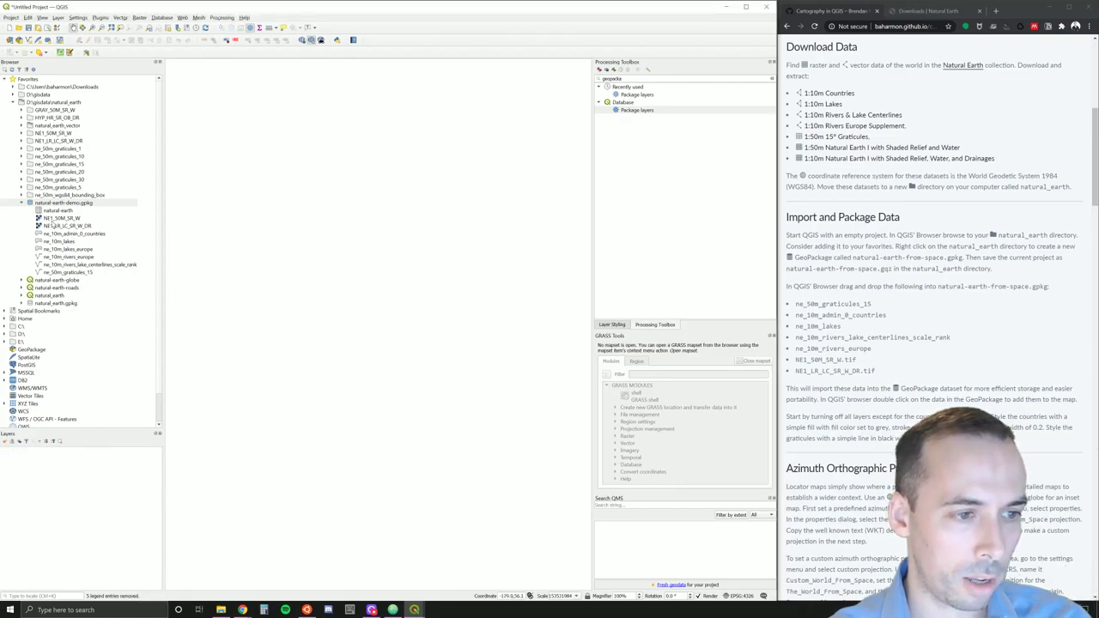
{"action": "left_click", "coordinate": [57, 203]}
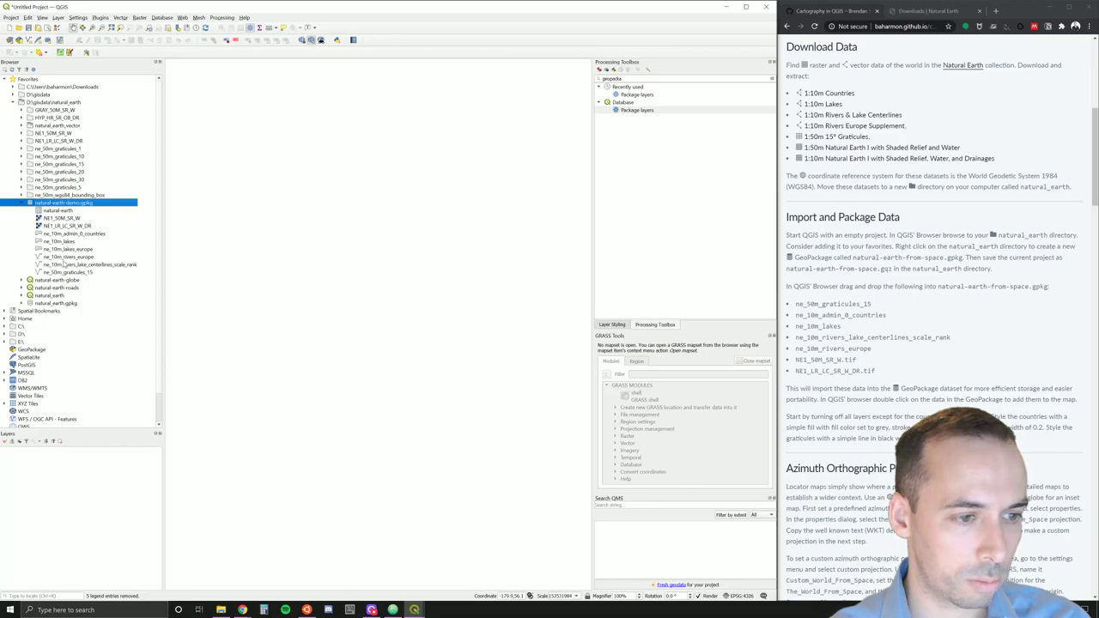
Step: Add ne_10m_admin_0_countries from the GeoPackage and style it with a #cecece fill and 0.2 stroke width
{"action": "double_click", "coordinate": [69, 233]}
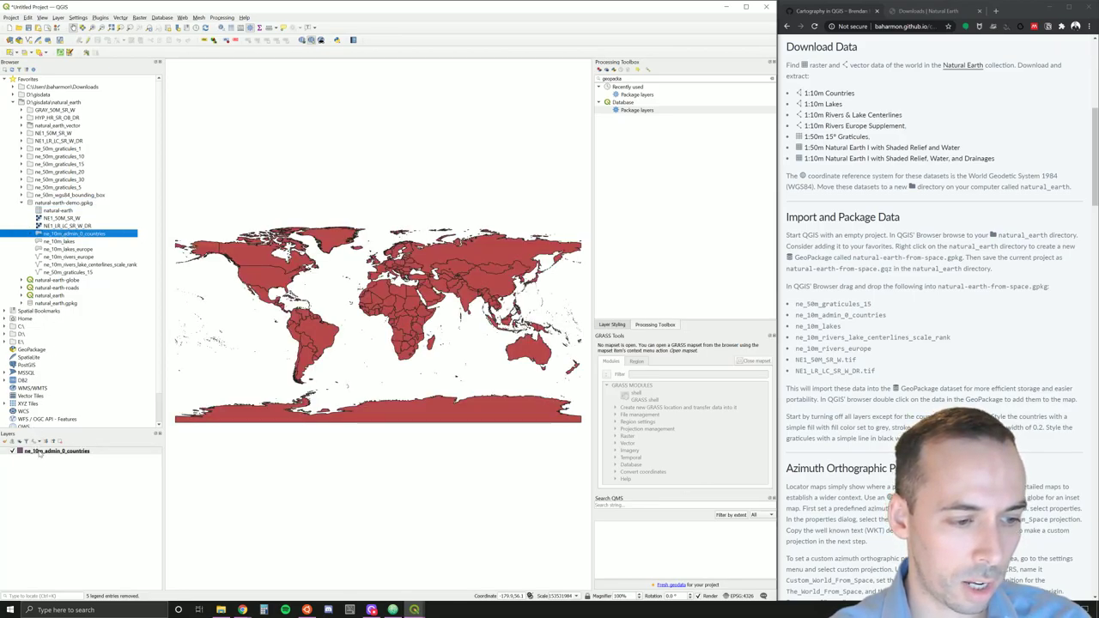
{"action": "double_click", "coordinate": [40, 452]}
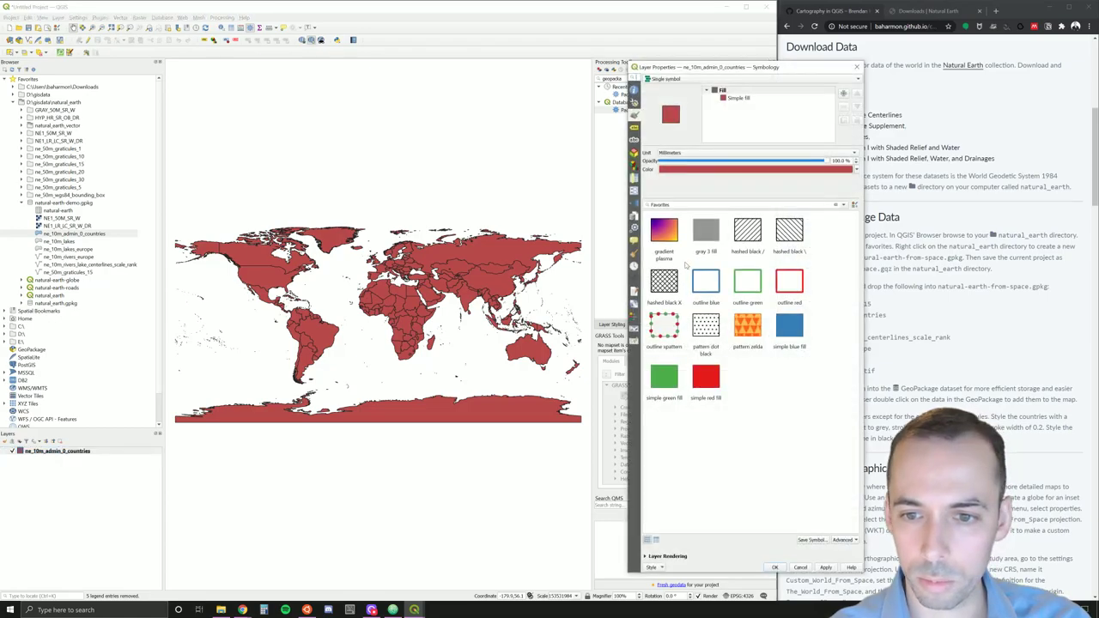
{"action": "left_click", "coordinate": [734, 91]}
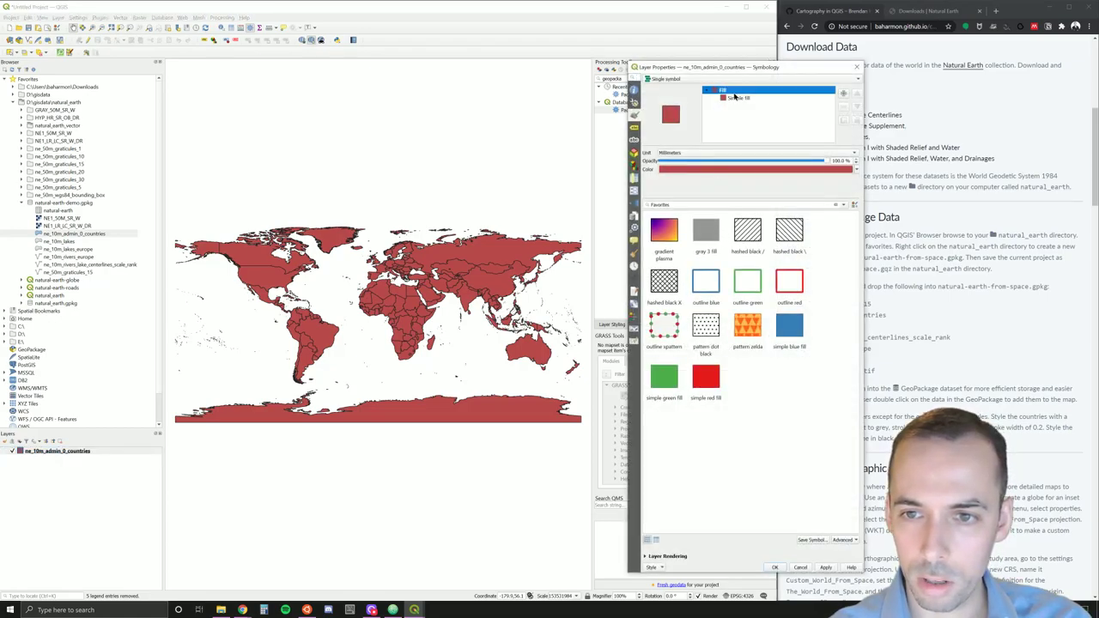
{"action": "left_click", "coordinate": [736, 97]}
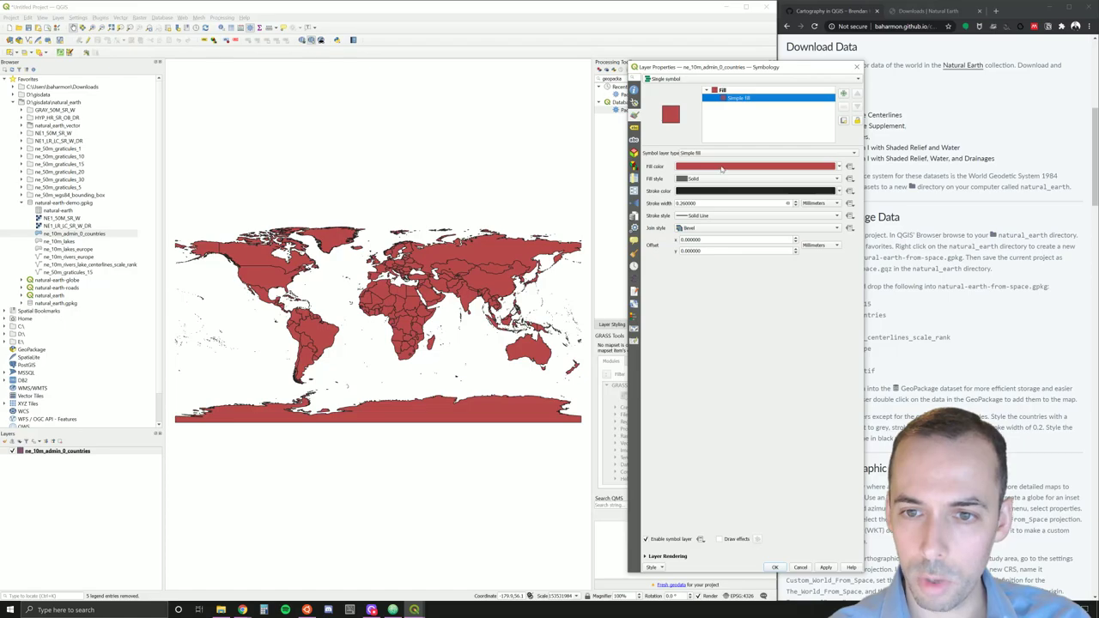
{"action": "left_click", "coordinate": [773, 166]}
{"action": "left_click", "coordinate": [493, 166]}
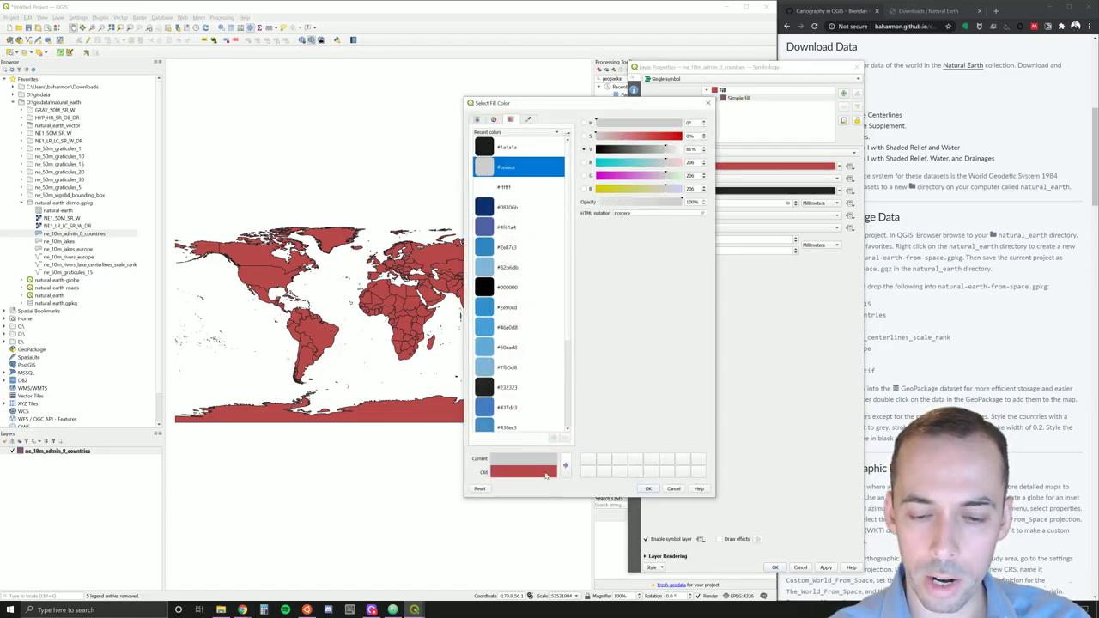
{"action": "left_click", "coordinate": [648, 488]}
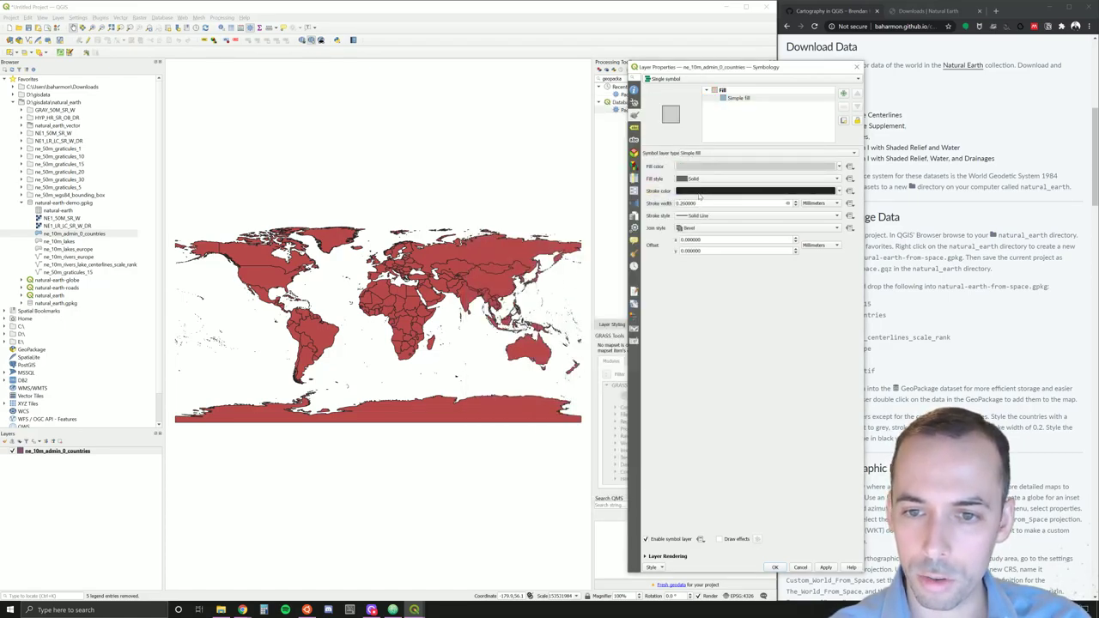
{"action": "double_click", "coordinate": [691, 203]}
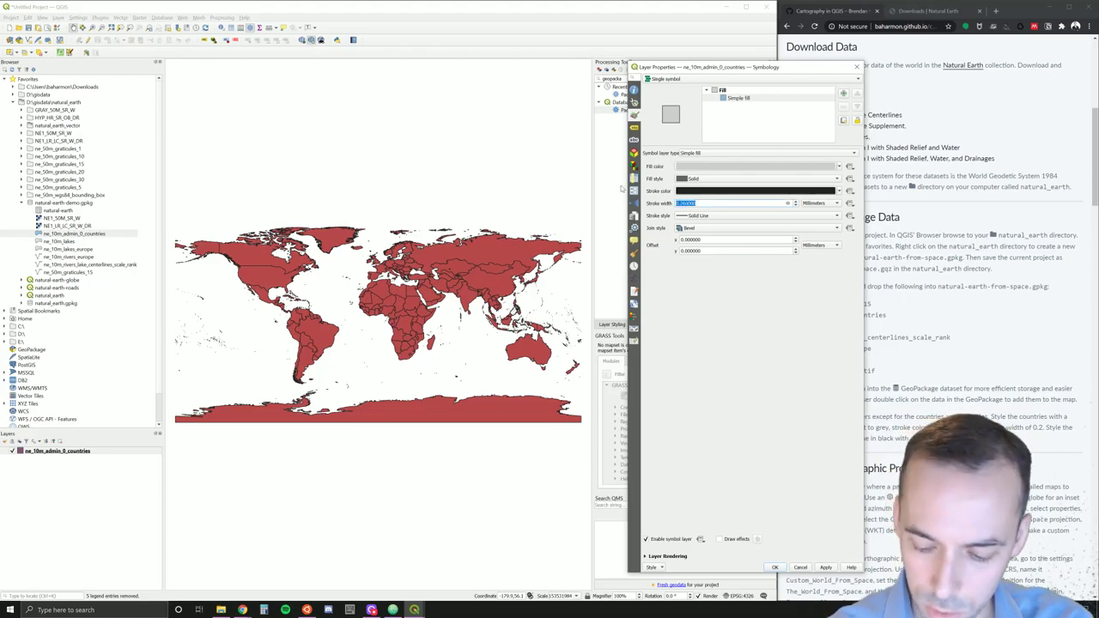
{"action": "type", "text": "0.2"}
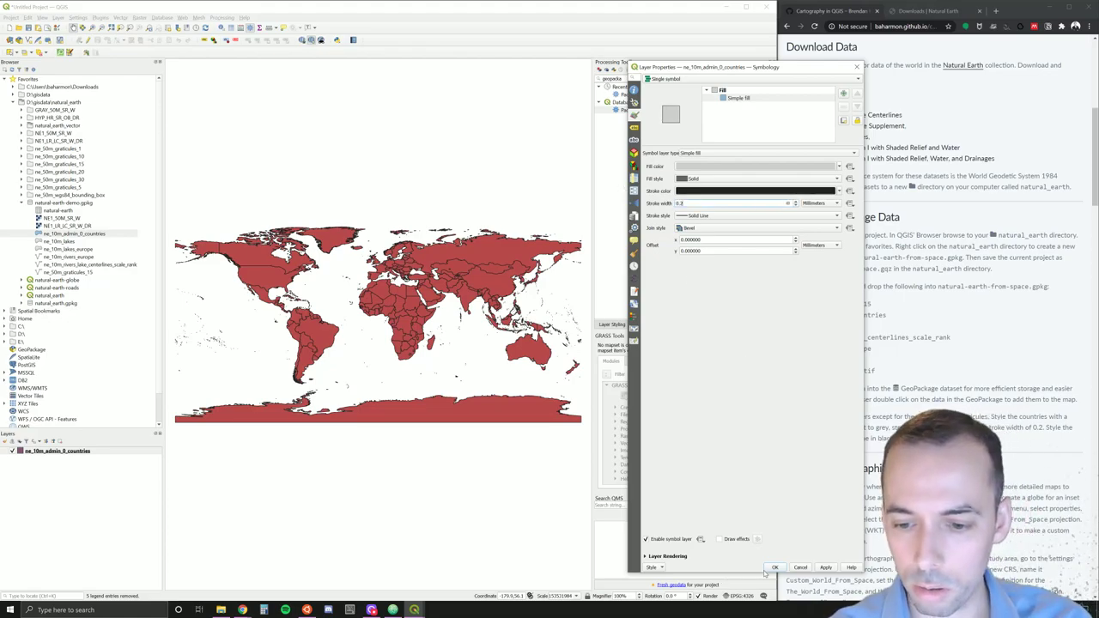
{"action": "left_click", "coordinate": [772, 569]}
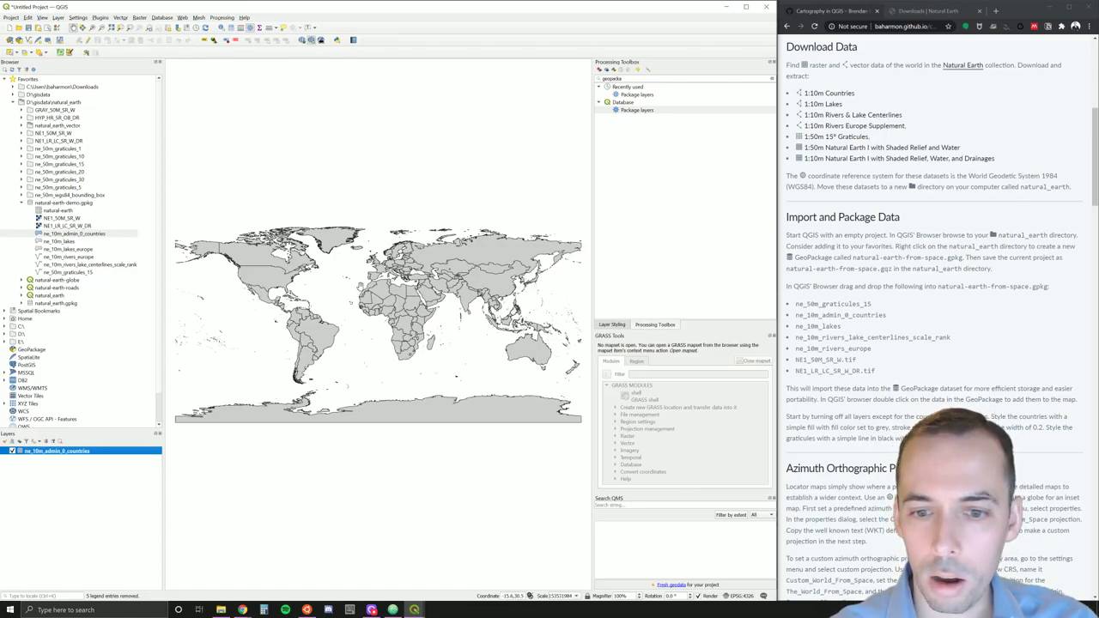
Step: Open the project properties' CRS settings, then close them without changes
{"action": "scroll", "coordinate": [965, 359], "scroll_direction": "down", "scroll_amount": 5}
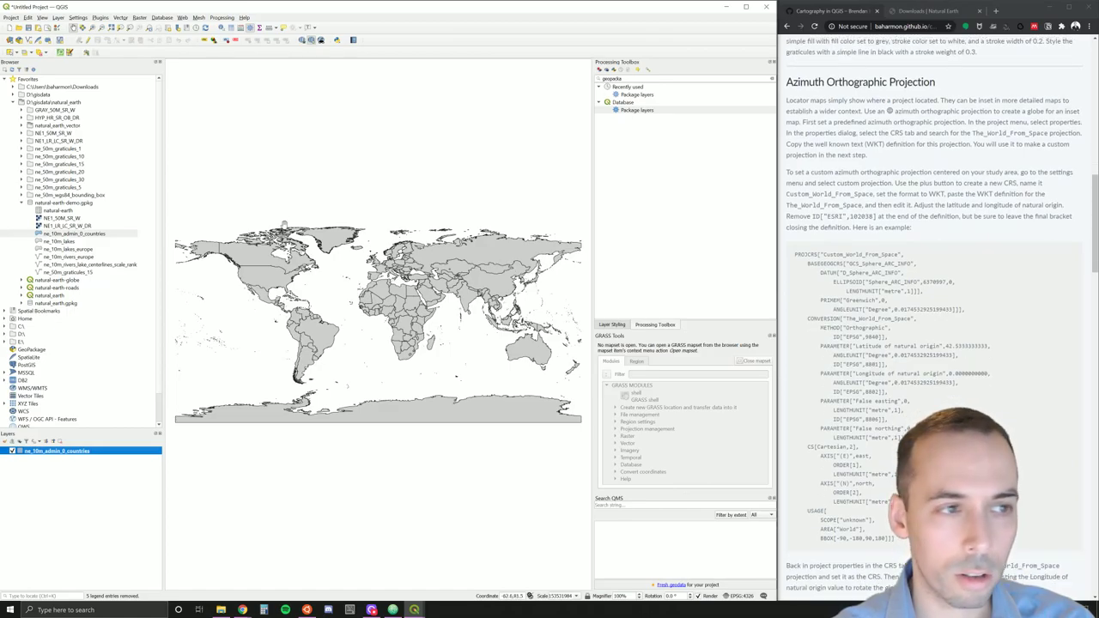
{"action": "left_click", "coordinate": [10, 18]}
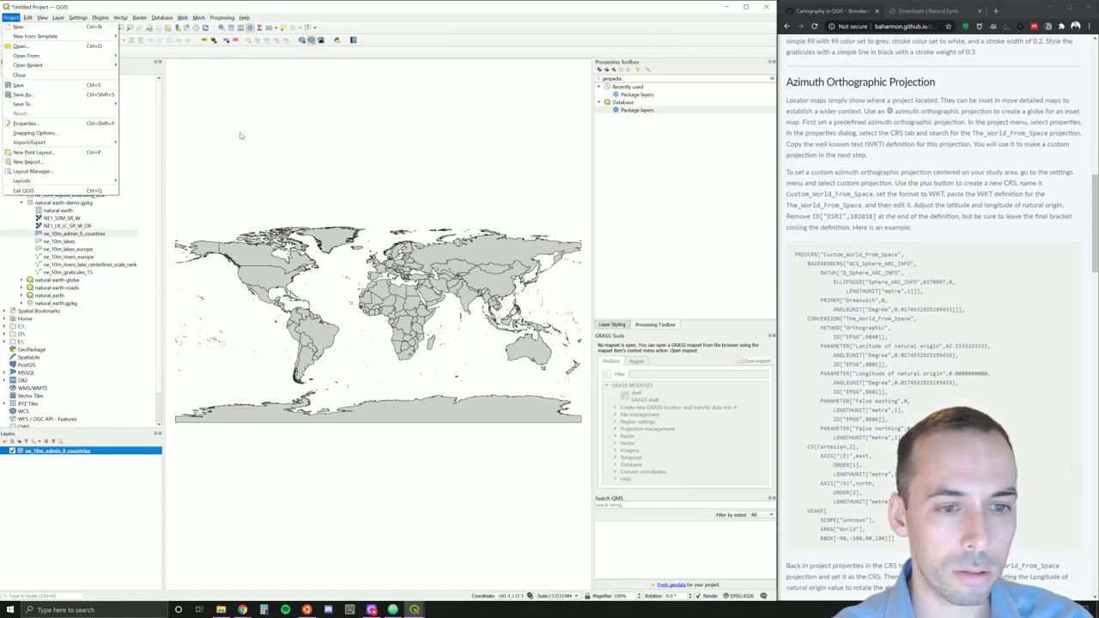
{"action": "left_click", "coordinate": [111, 125]}
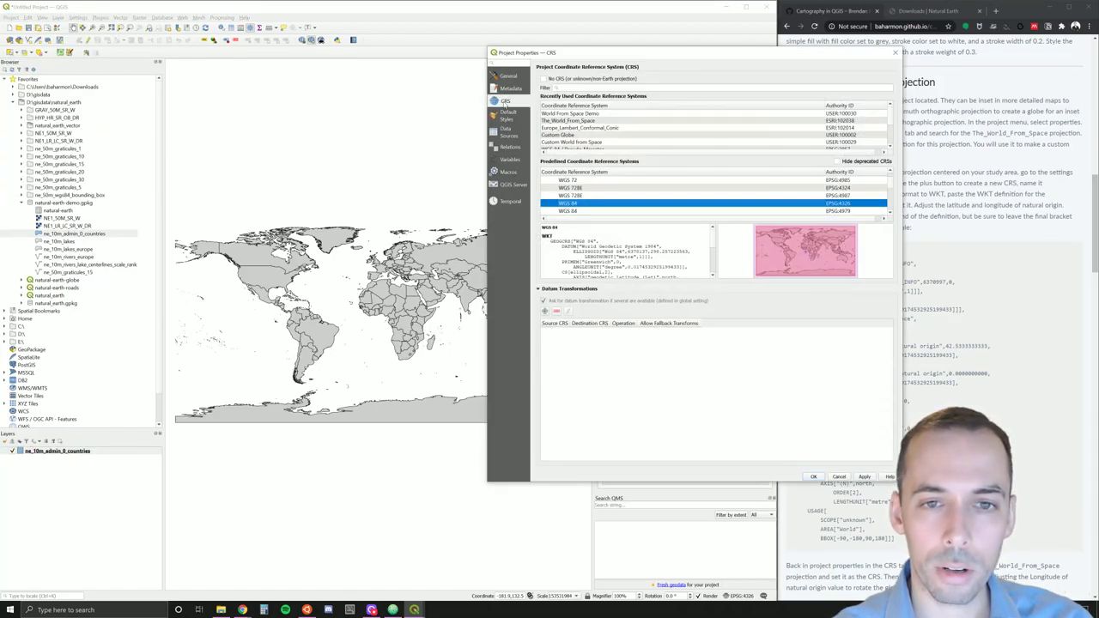
{"action": "left_click_drag", "start_coordinate": [506, 53], "coordinate": [326, 55]}
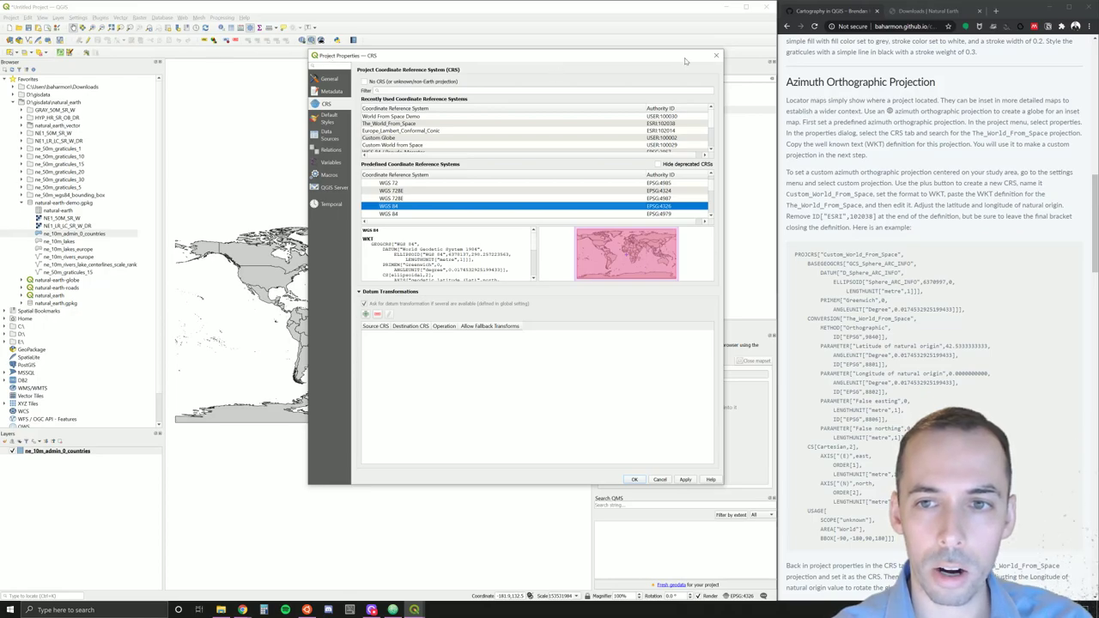
{"action": "left_click", "coordinate": [717, 58]}
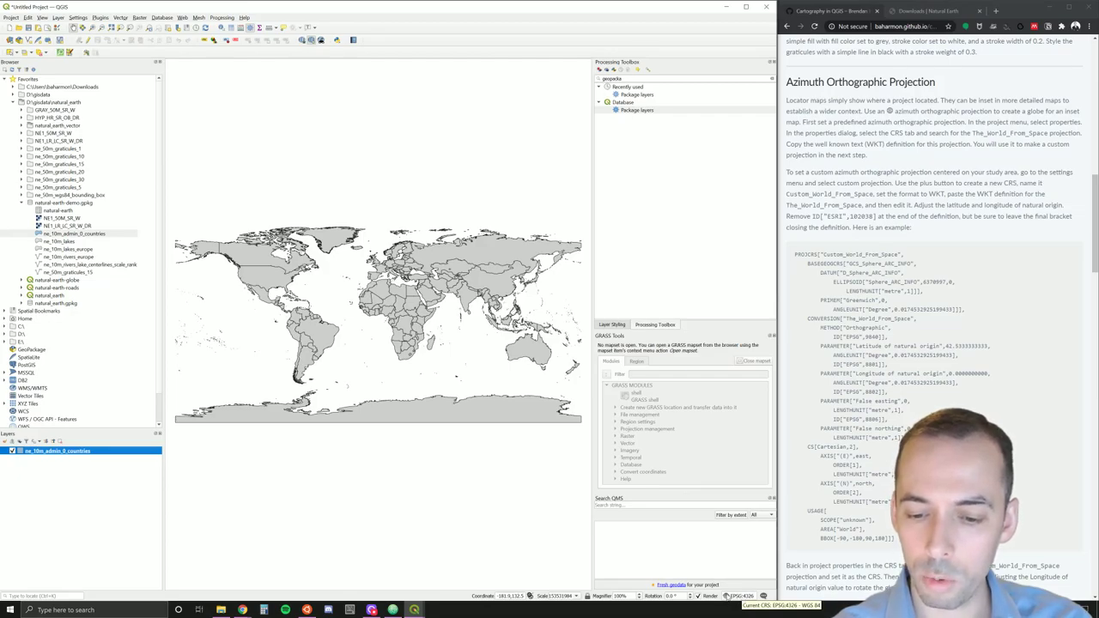
Step: Set the project CRS to The_World_From_Space (ESRI:102038), found by filtering 'world from'
{"action": "left_click", "coordinate": [732, 595]}
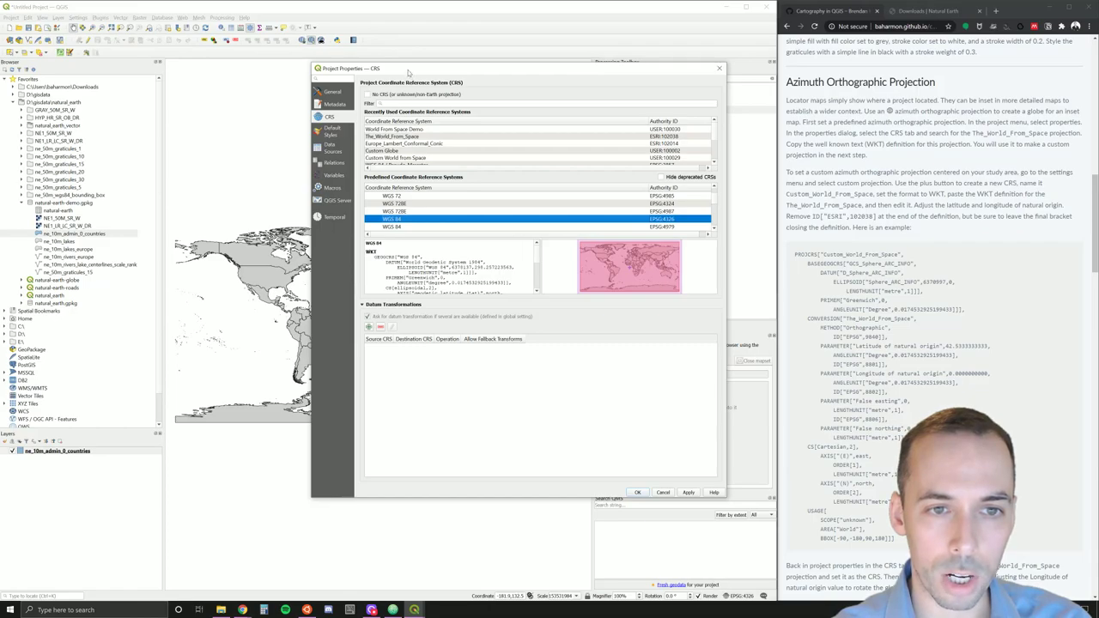
{"action": "left_click_drag", "start_coordinate": [409, 72], "coordinate": [275, 84]}
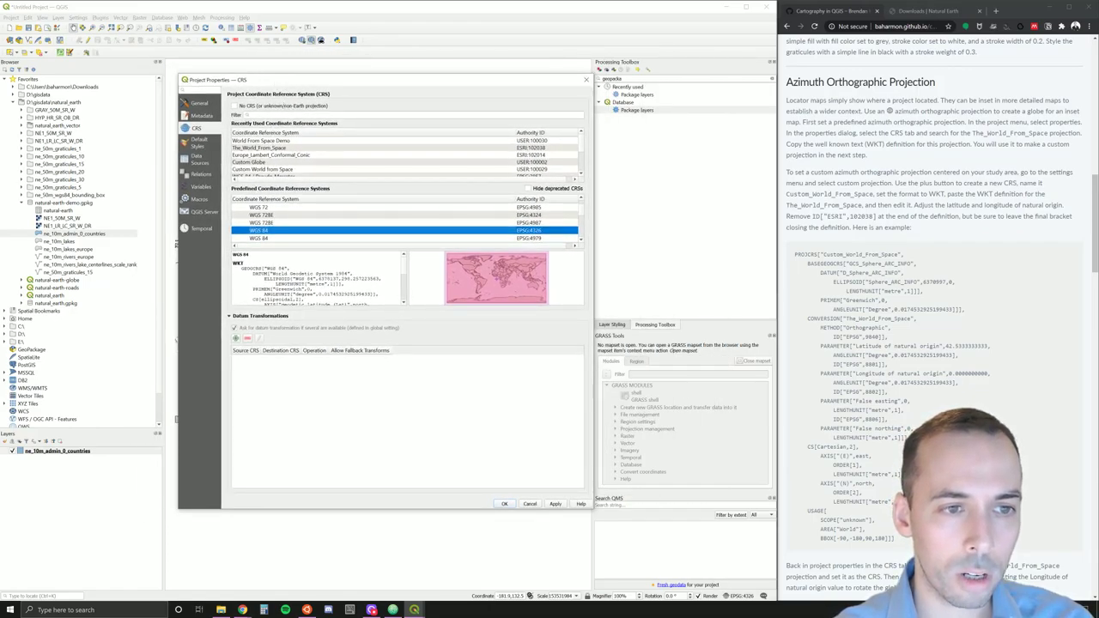
{"action": "type", "text": "worl"}
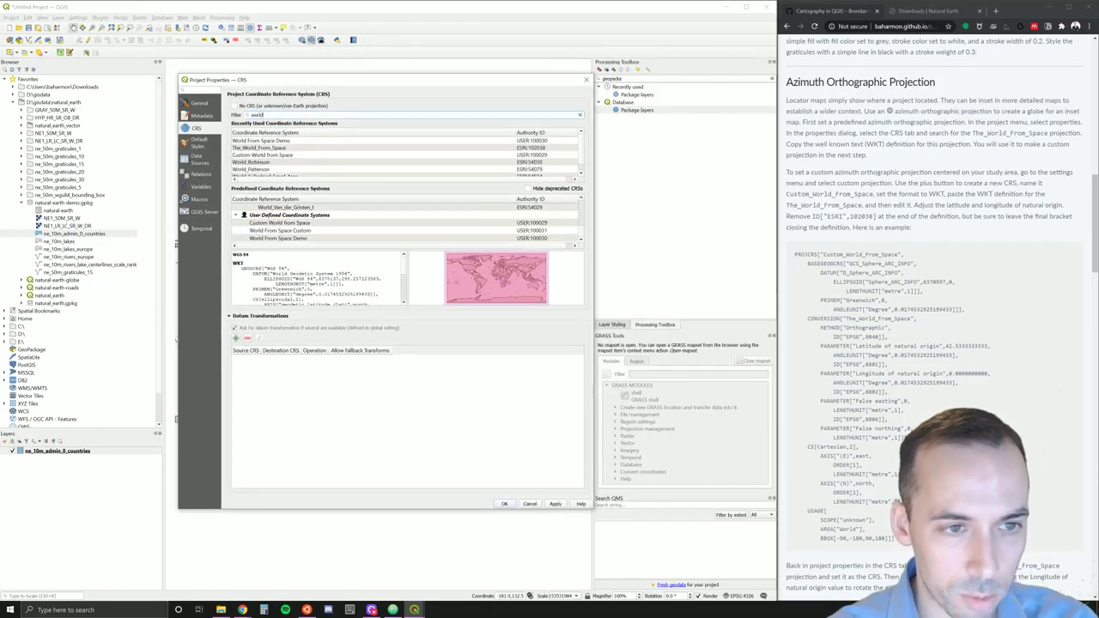
{"action": "type", "text": "d from space"}
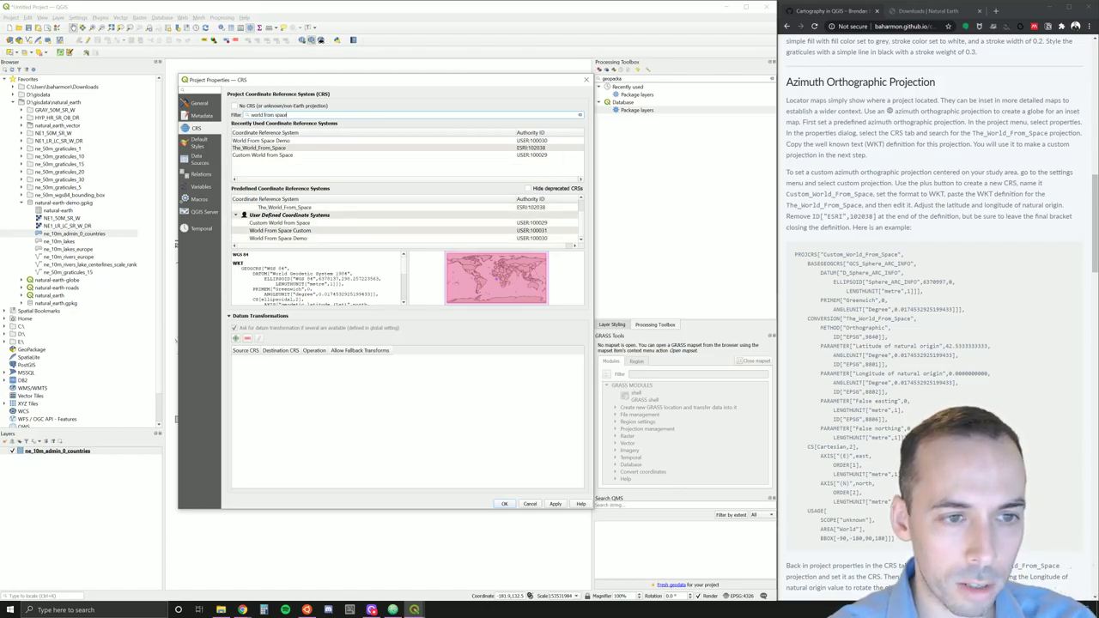
{"action": "left_click", "coordinate": [289, 207]}
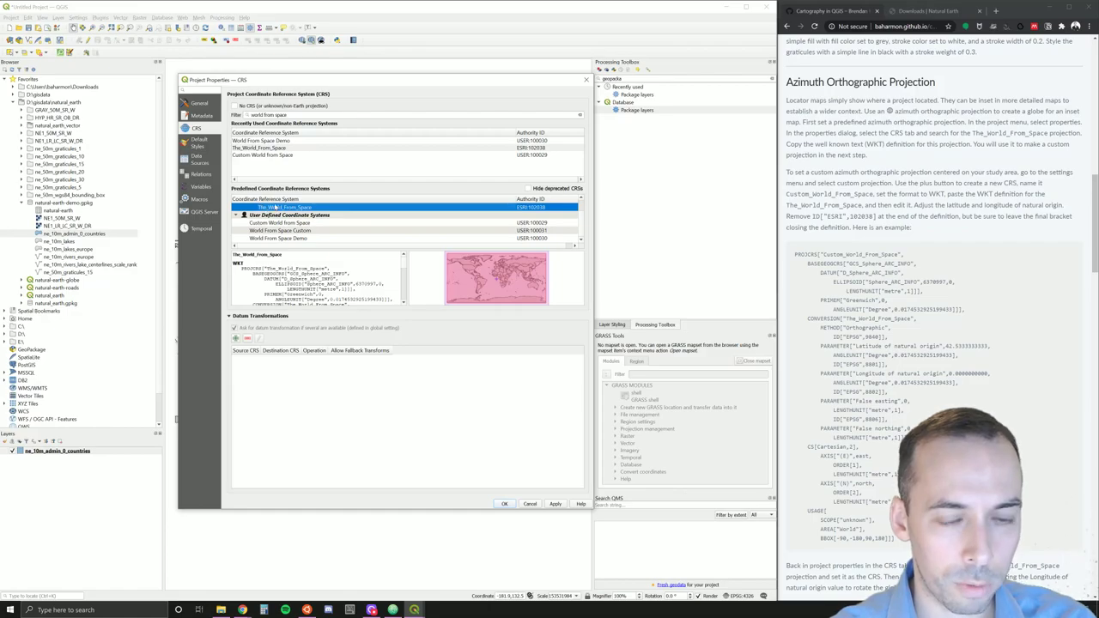
{"action": "left_click", "coordinate": [556, 504]}
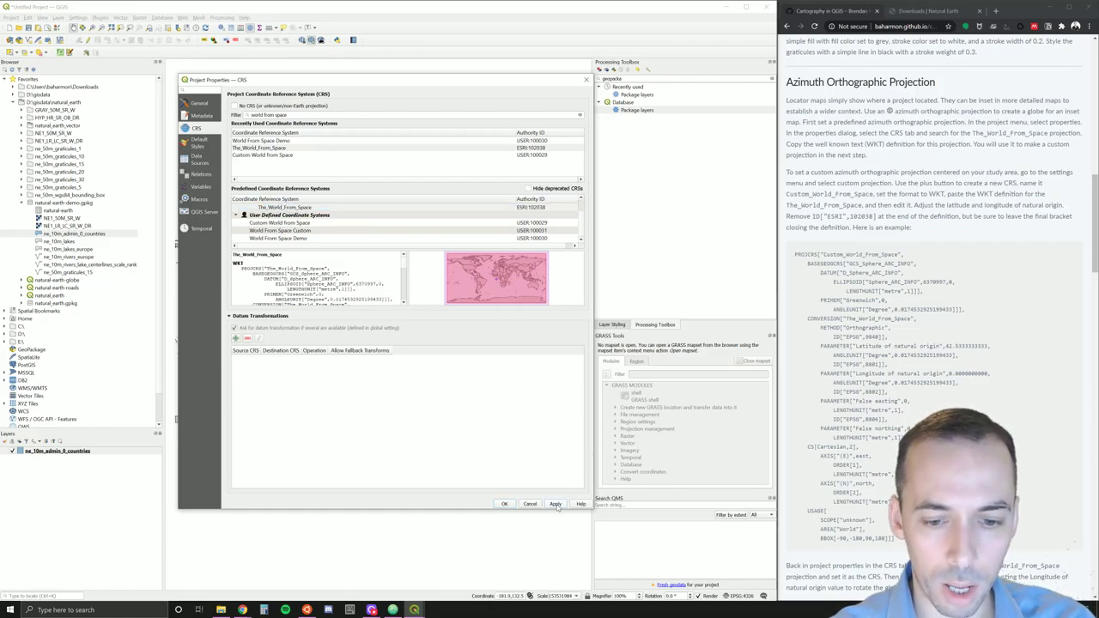
{"action": "left_click_drag", "start_coordinate": [407, 89], "coordinate": [856, 100]}
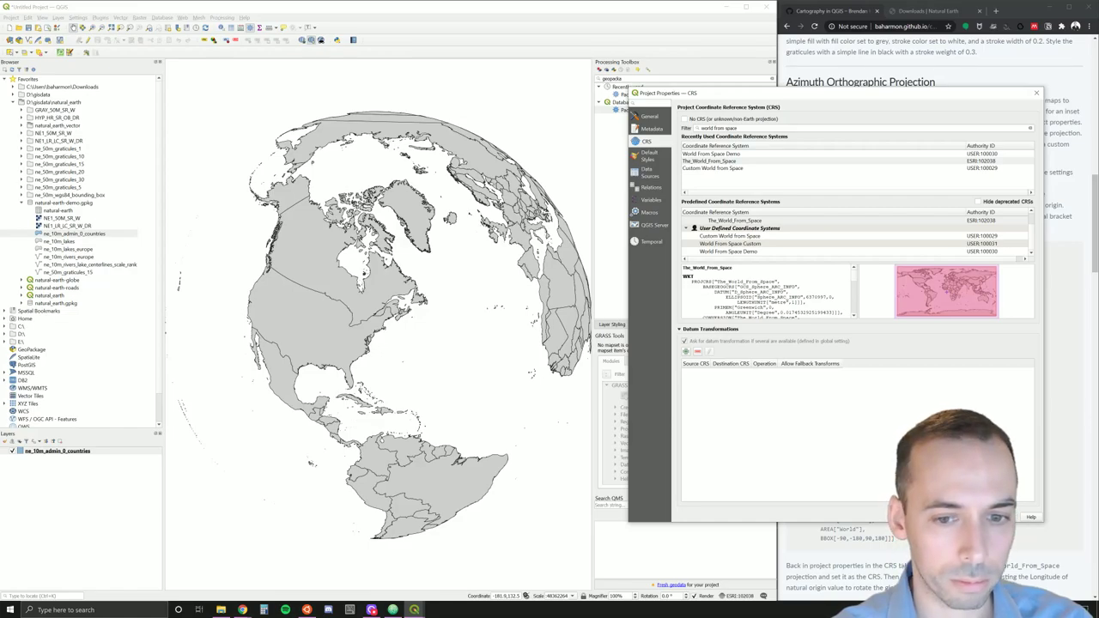
{"action": "key", "text": "Escape"}
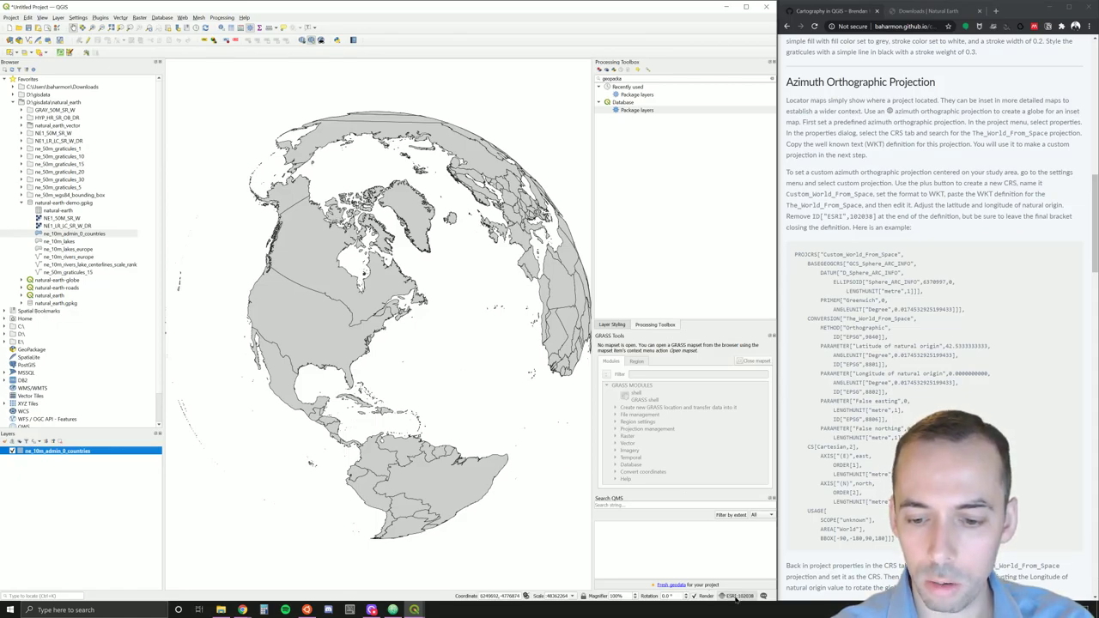
Step: Copy The_World_From_Space proj string from the project CRS details and close Project Properties
{"action": "left_click", "coordinate": [735, 596]}
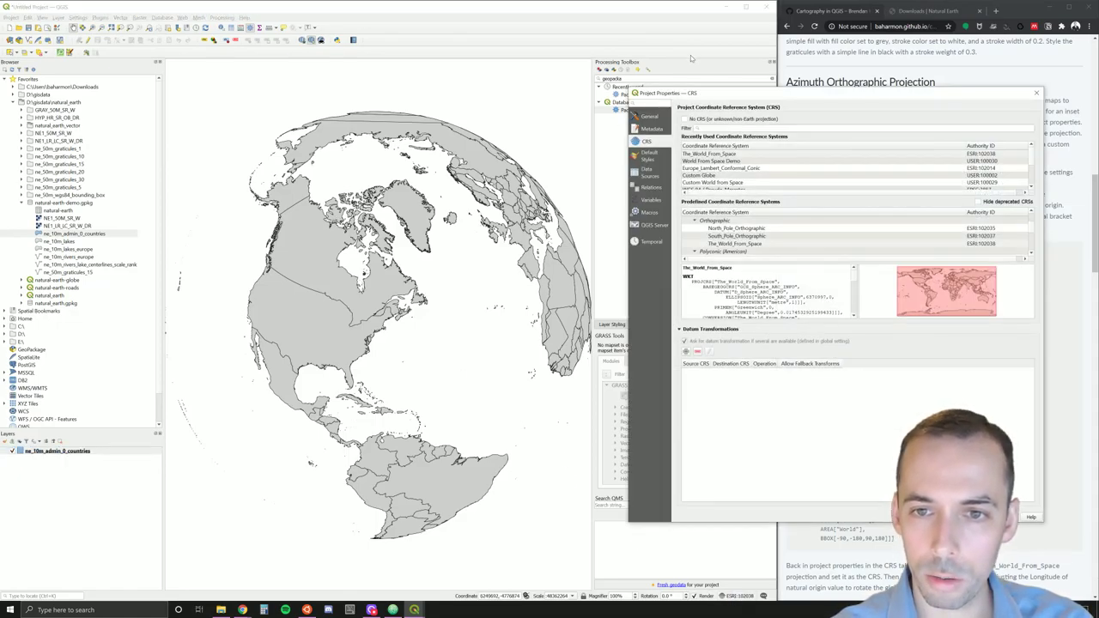
{"action": "left_click_drag", "start_coordinate": [710, 94], "coordinate": [474, 66]}
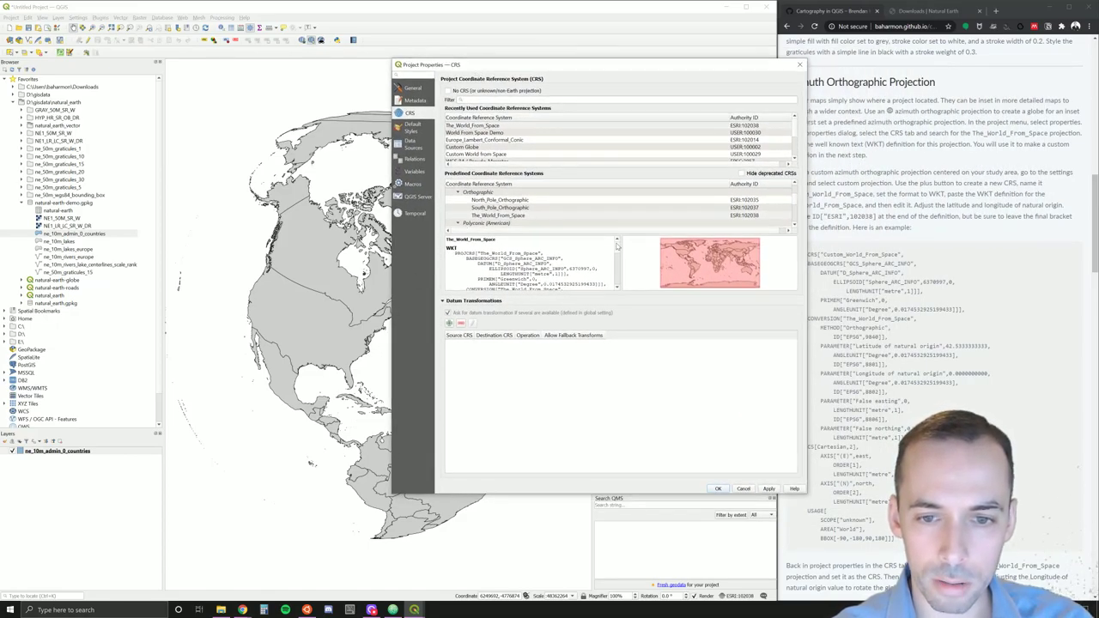
{"action": "left_click_drag", "start_coordinate": [617, 247], "coordinate": [611, 292]}
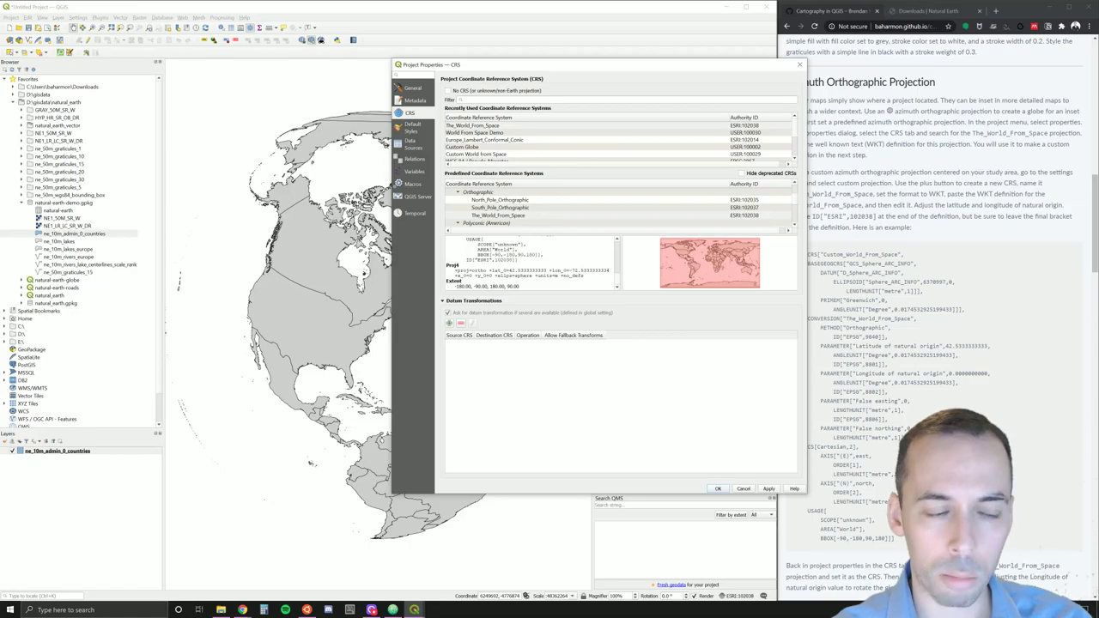
{"action": "left_click_drag", "start_coordinate": [503, 271], "coordinate": [584, 275]}
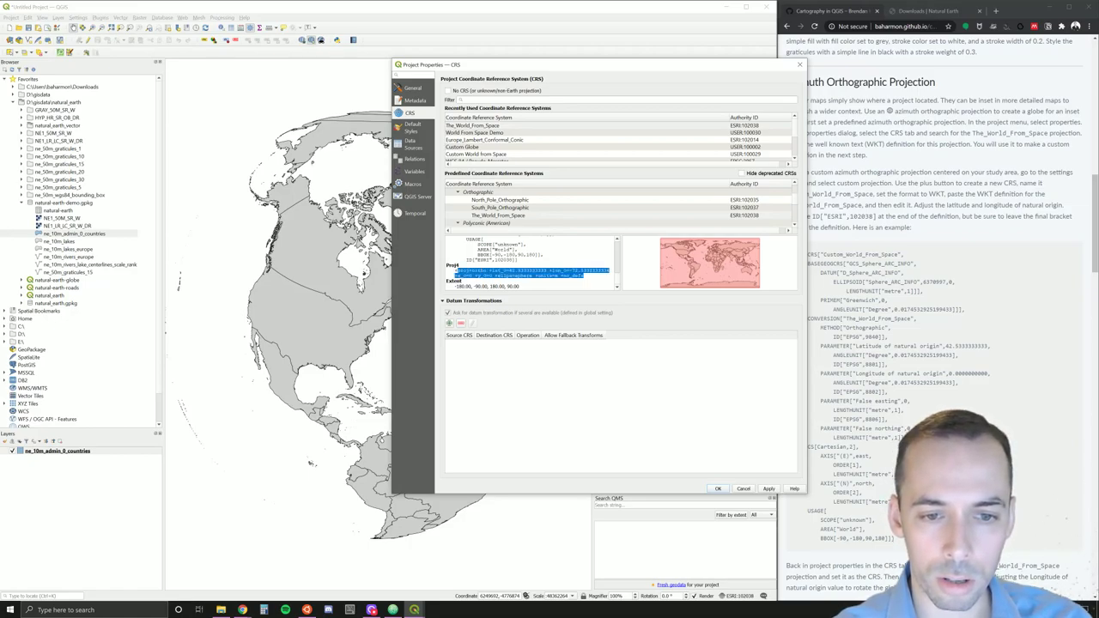
{"action": "left_click_drag", "start_coordinate": [583, 276], "coordinate": [455, 269]}
{"action": "key", "text": "ctrl+c"}
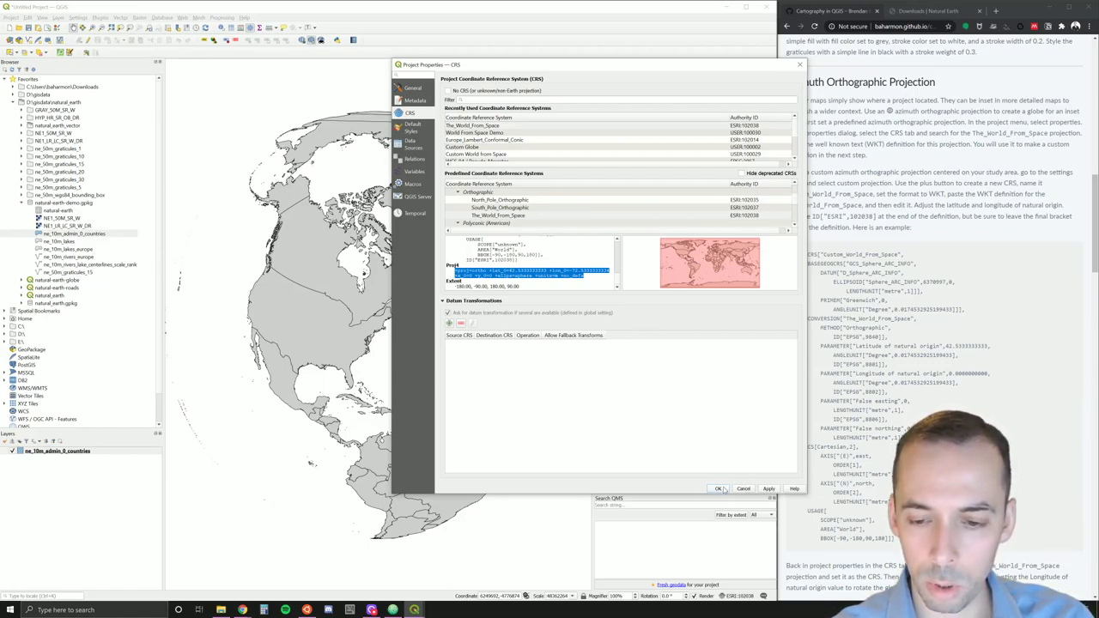
{"action": "left_click", "coordinate": [722, 489]}
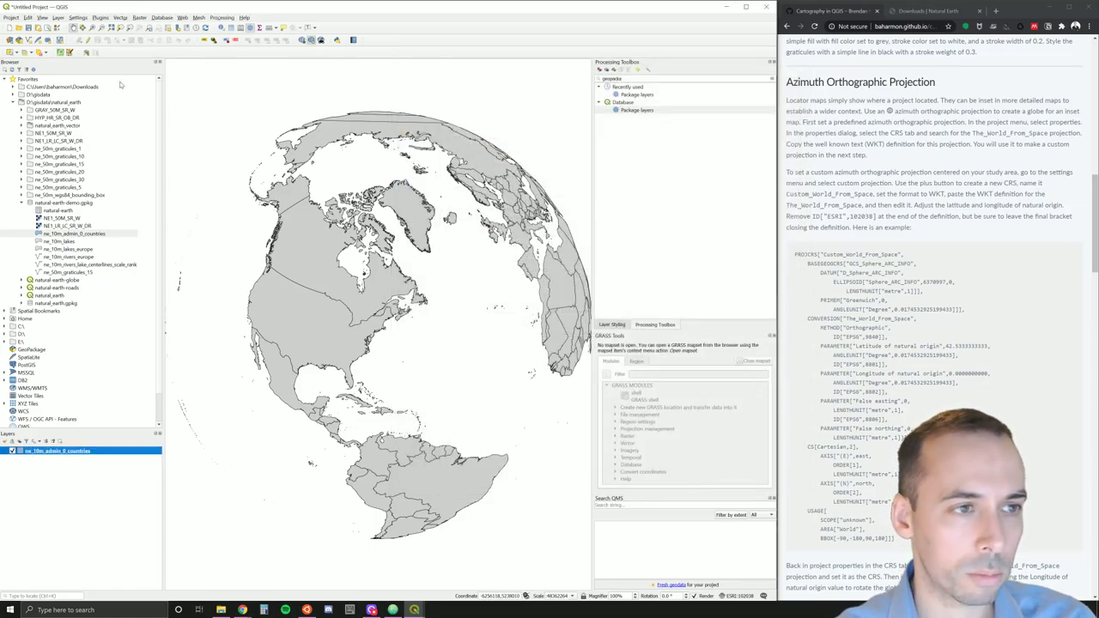
Step: Create a custom CRS named Customized World from Space using the pasted proj string
{"action": "left_click", "coordinate": [79, 17]}
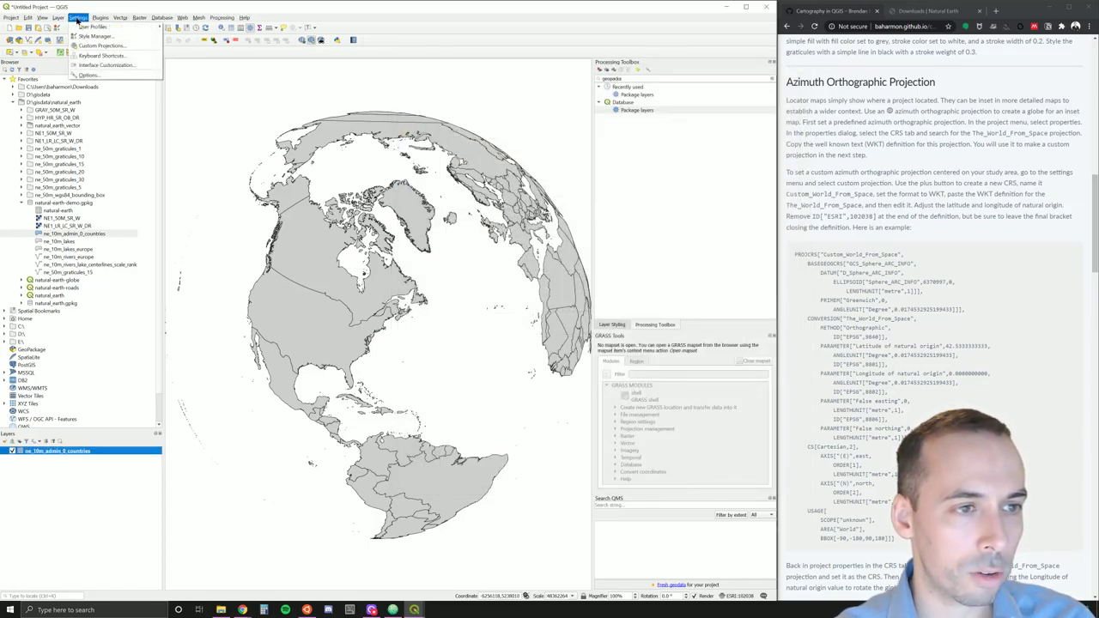
{"action": "left_click", "coordinate": [101, 45]}
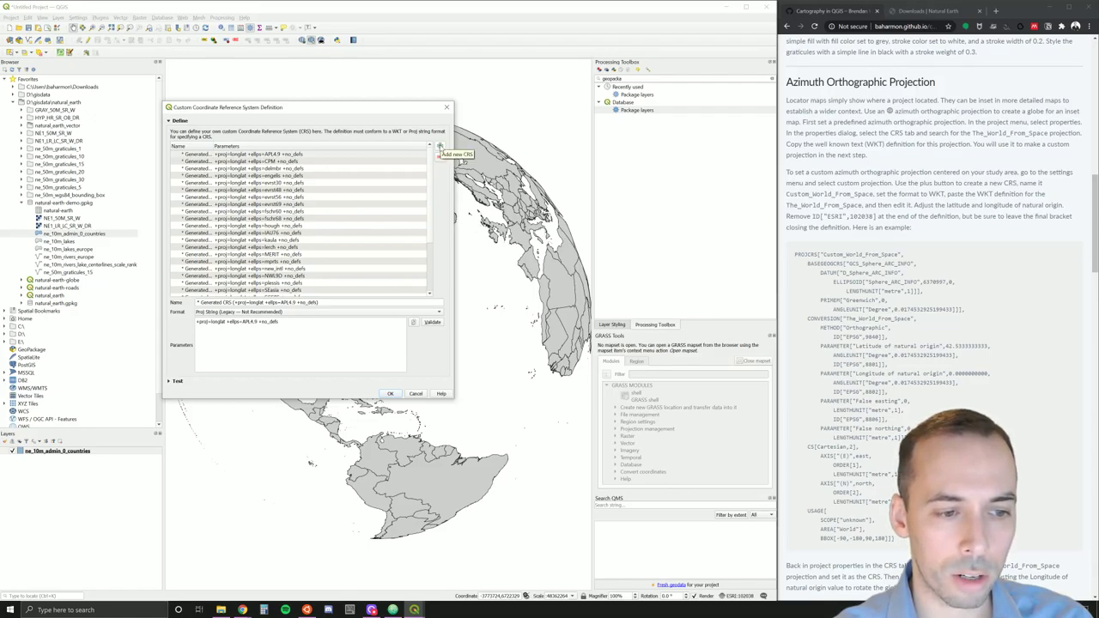
{"action": "left_click", "coordinate": [440, 146]}
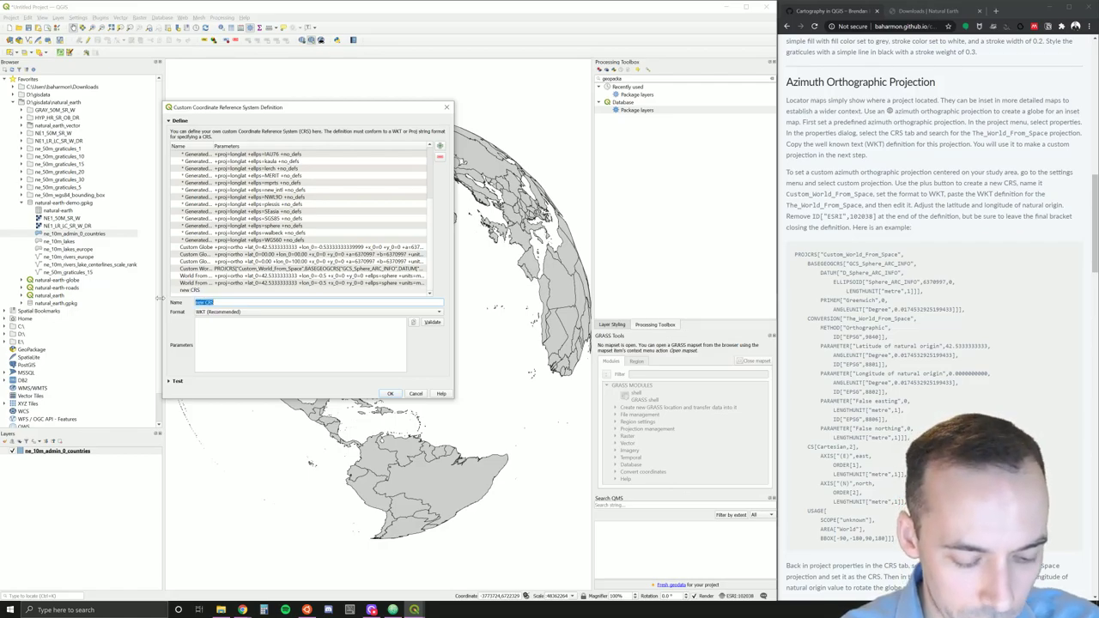
{"action": "type", "text": "W"}
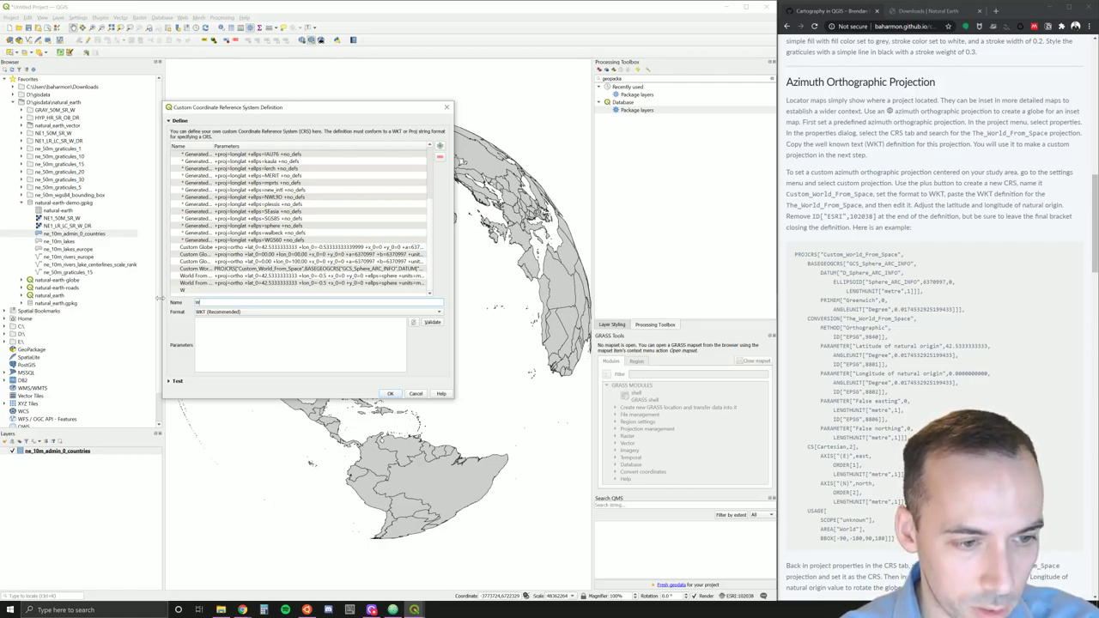
{"action": "key", "text": "BackSpace"}
{"action": "type", "text": "Custom"}
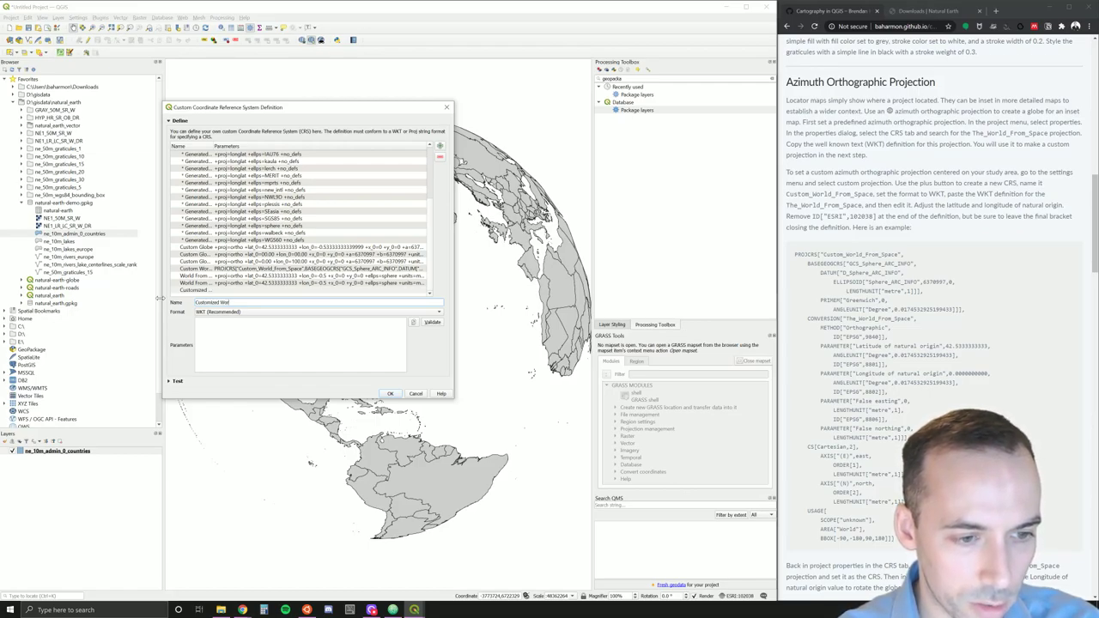
{"action": "type", "text": "ized World from Space"}
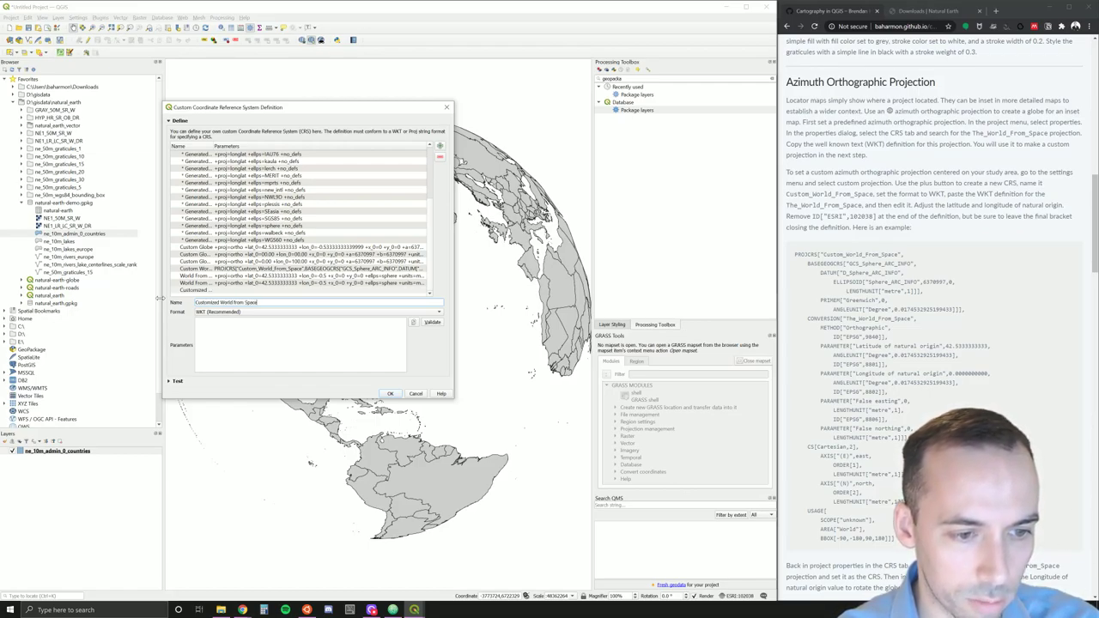
{"action": "left_click", "coordinate": [227, 315]}
{"action": "left_click", "coordinate": [226, 319]}
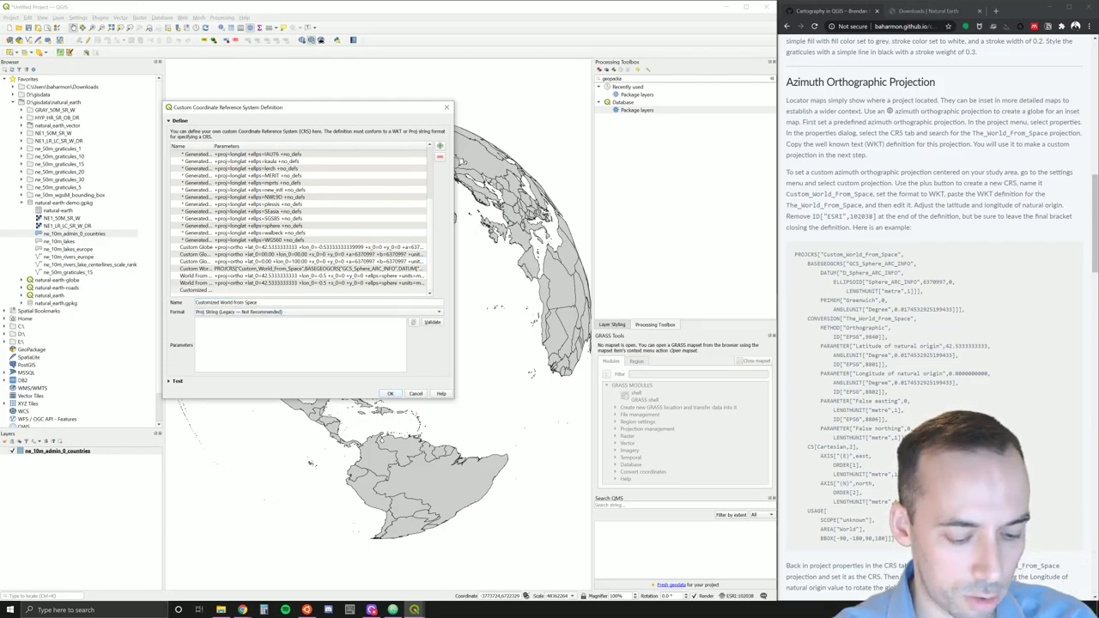
{"action": "key", "text": "ctrl+v"}
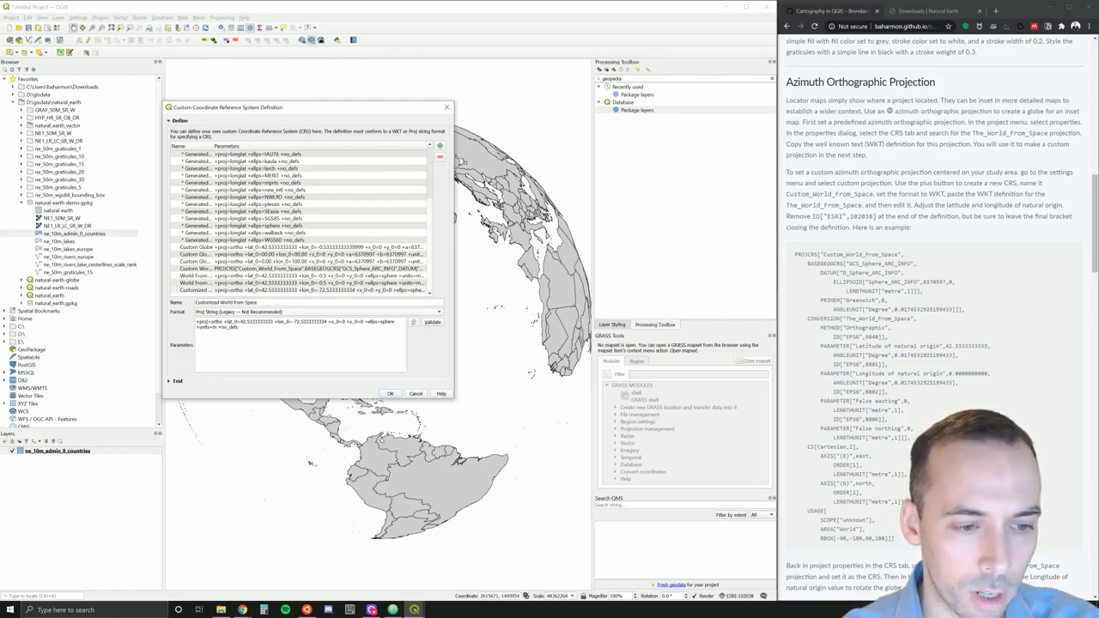
Step: Change the proj string's longitude to lon_0=-0.5, validate it, and save the custom CRS
{"action": "scroll", "coordinate": [1067, 504], "scroll_direction": "down", "scroll_amount": 6}
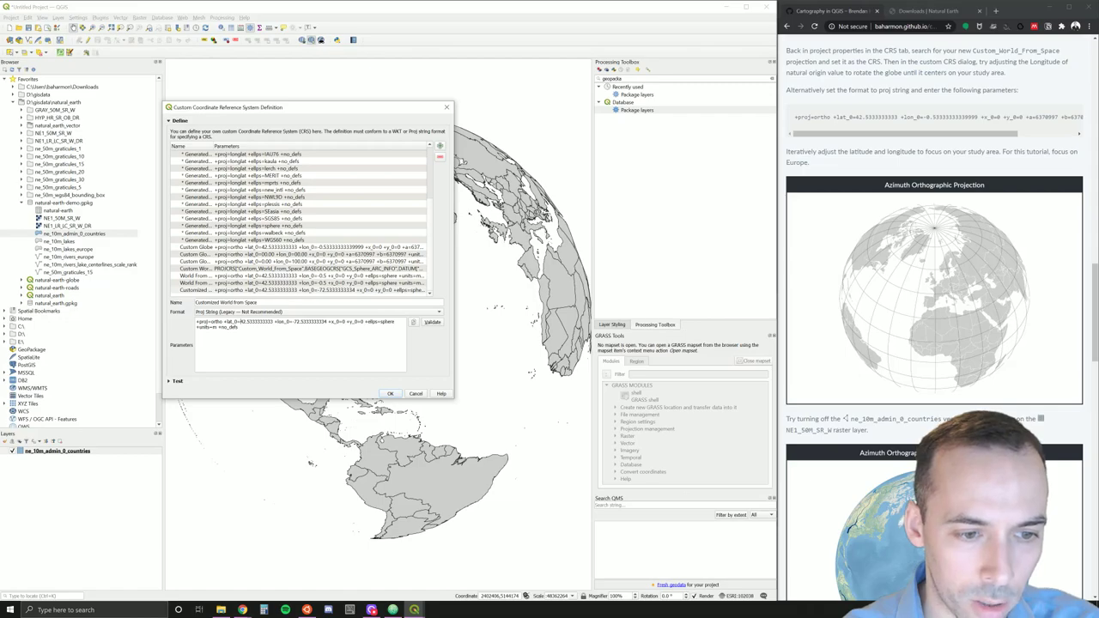
{"action": "left_click_drag", "start_coordinate": [286, 322], "coordinate": [326, 321]}
{"action": "type", "text": "0.54"}
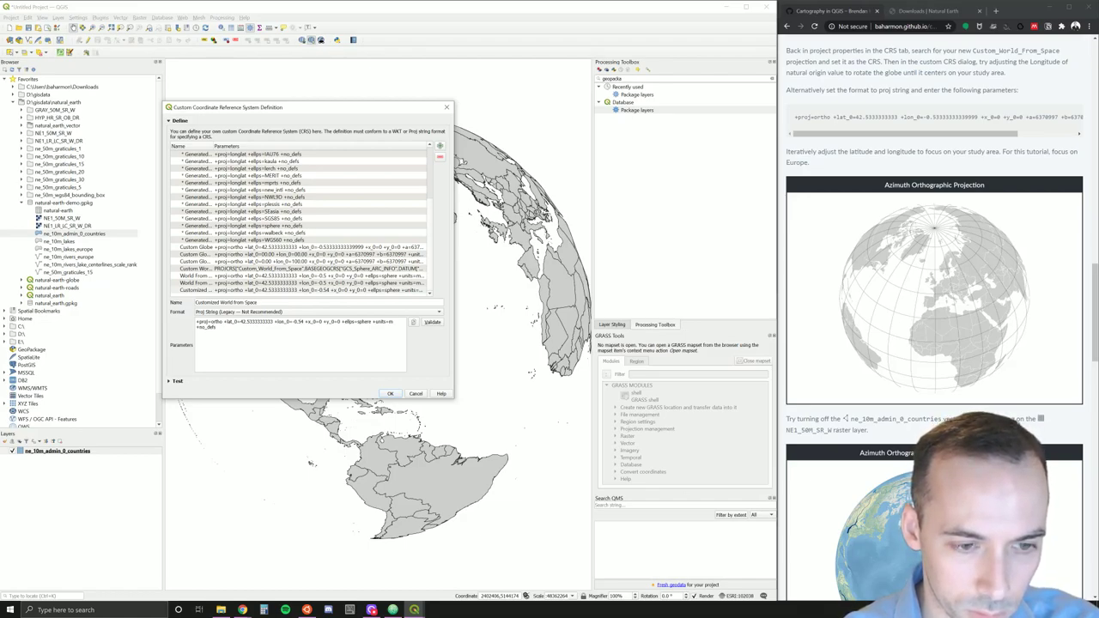
{"action": "key", "text": "ctrl+z"}
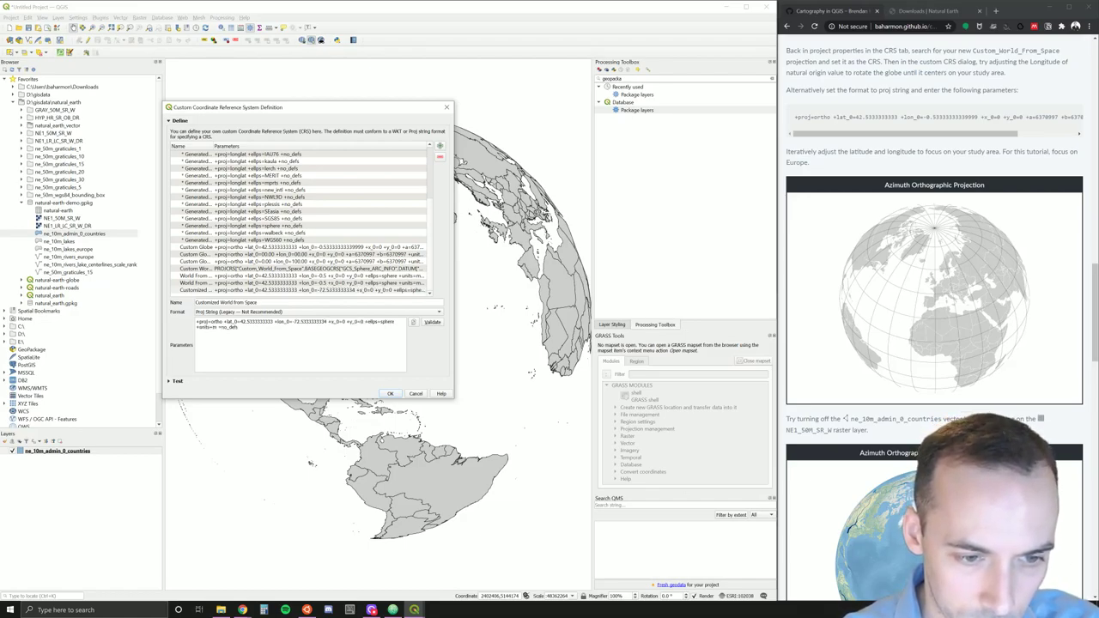
{"action": "left_click_drag", "start_coordinate": [327, 322], "coordinate": [294, 322]}
{"action": "type", "text": "0.5"}
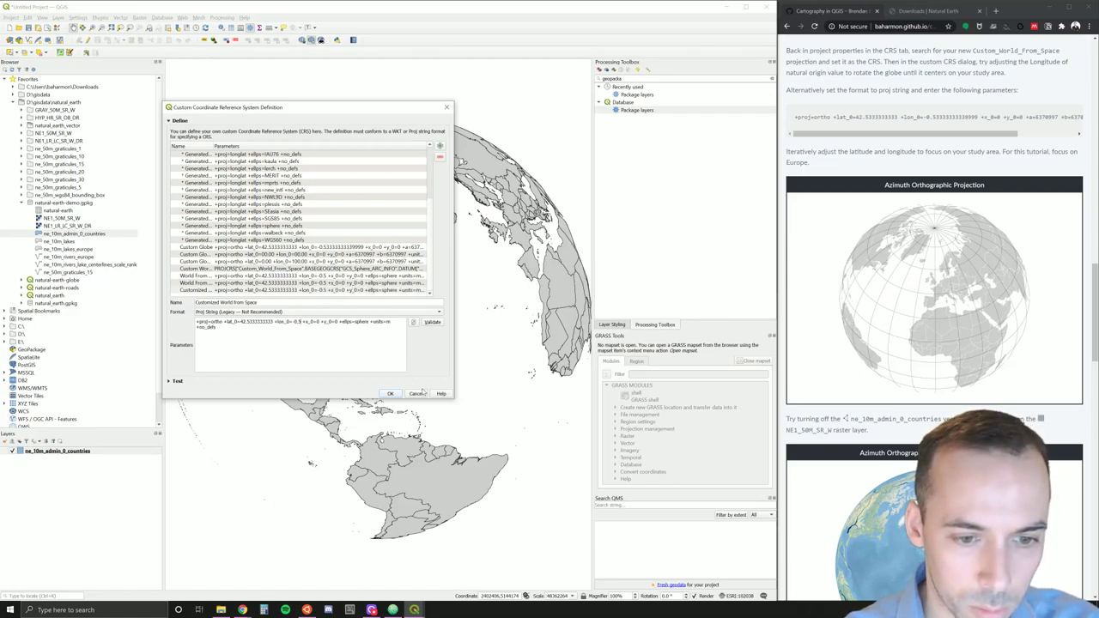
{"action": "left_click", "coordinate": [433, 323]}
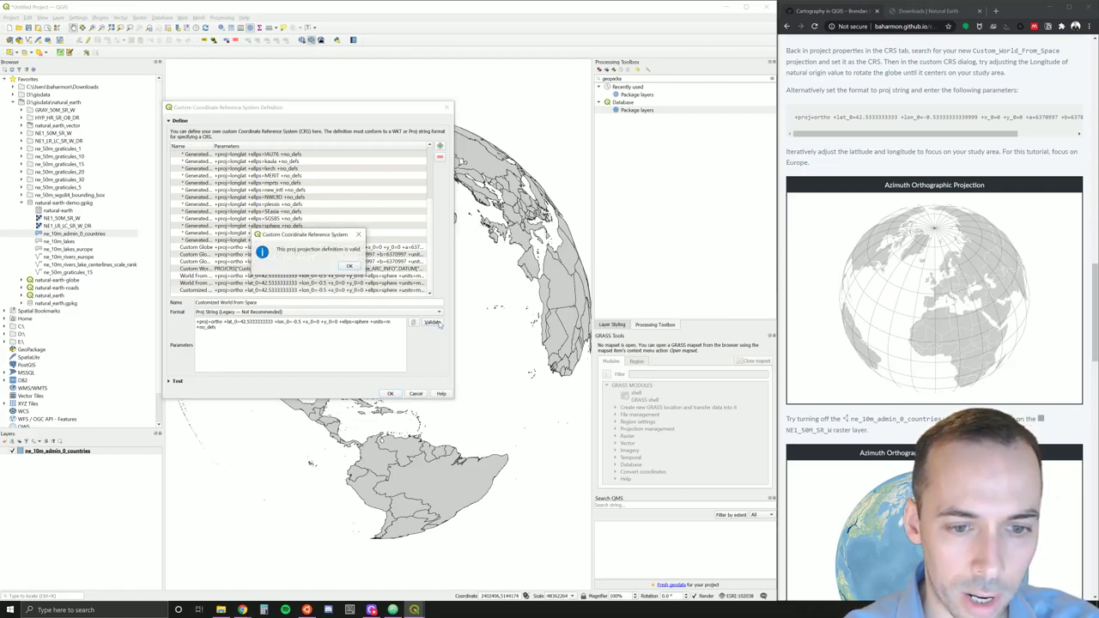
{"action": "left_click", "coordinate": [350, 267]}
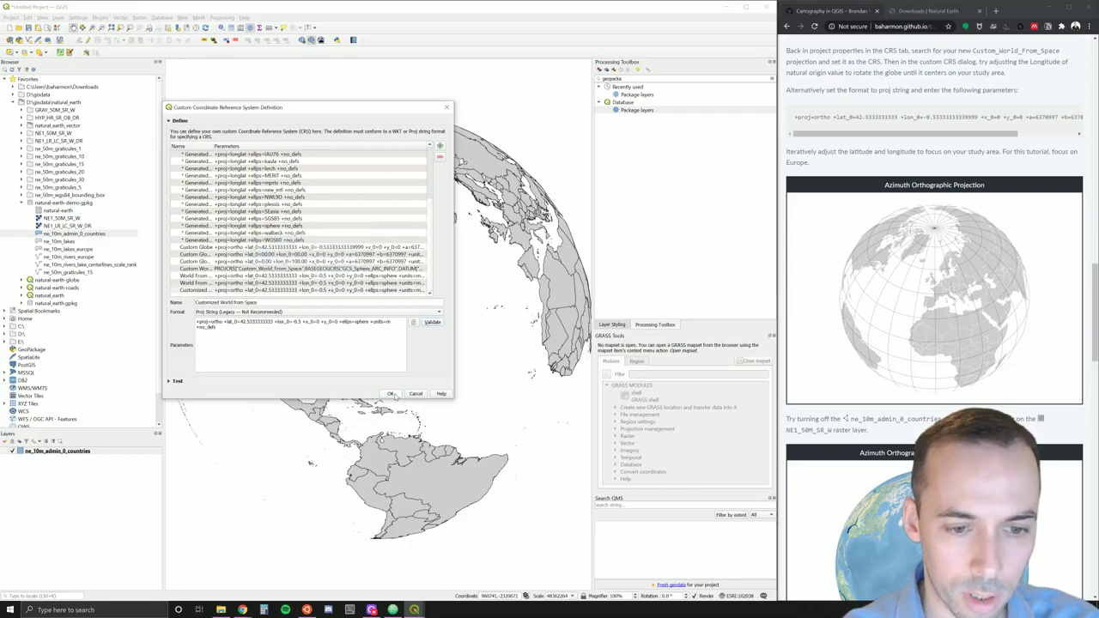
{"action": "left_click", "coordinate": [391, 394]}
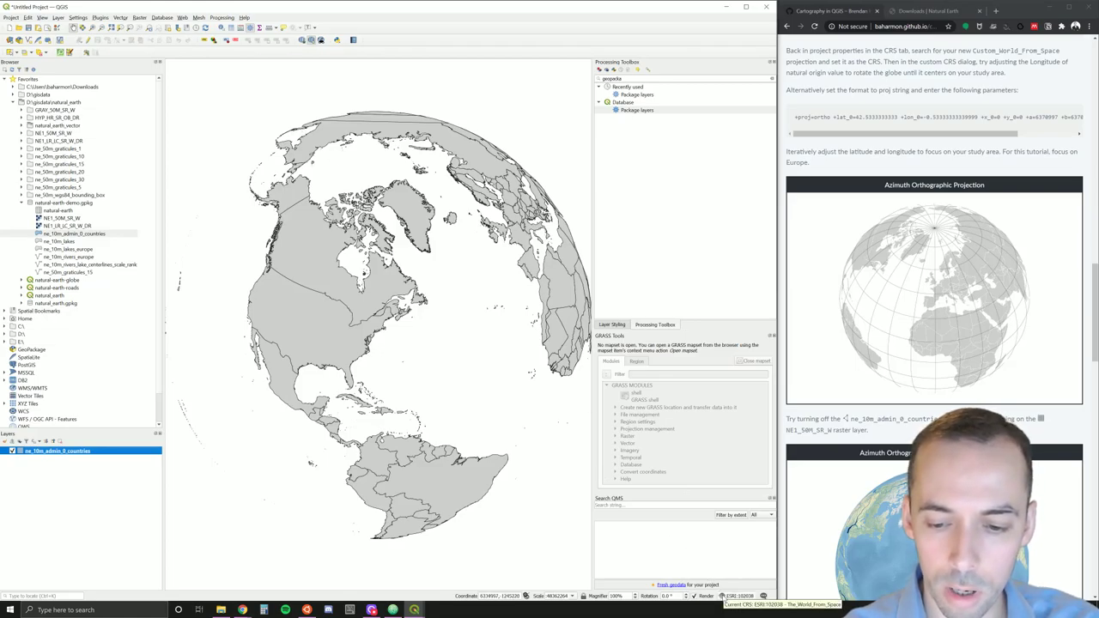
Step: Switch the project CRS to Custom World from Space, centring the globe on Europe and Africa
{"action": "left_click", "coordinate": [723, 596]}
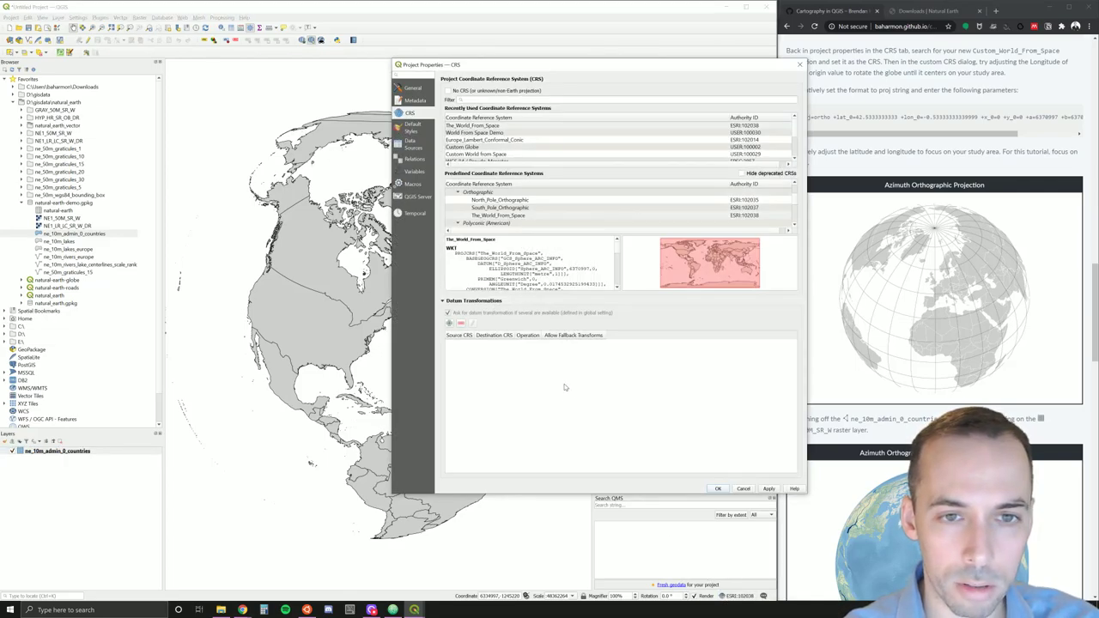
{"action": "left_click_drag", "start_coordinate": [510, 65], "coordinate": [375, 65]}
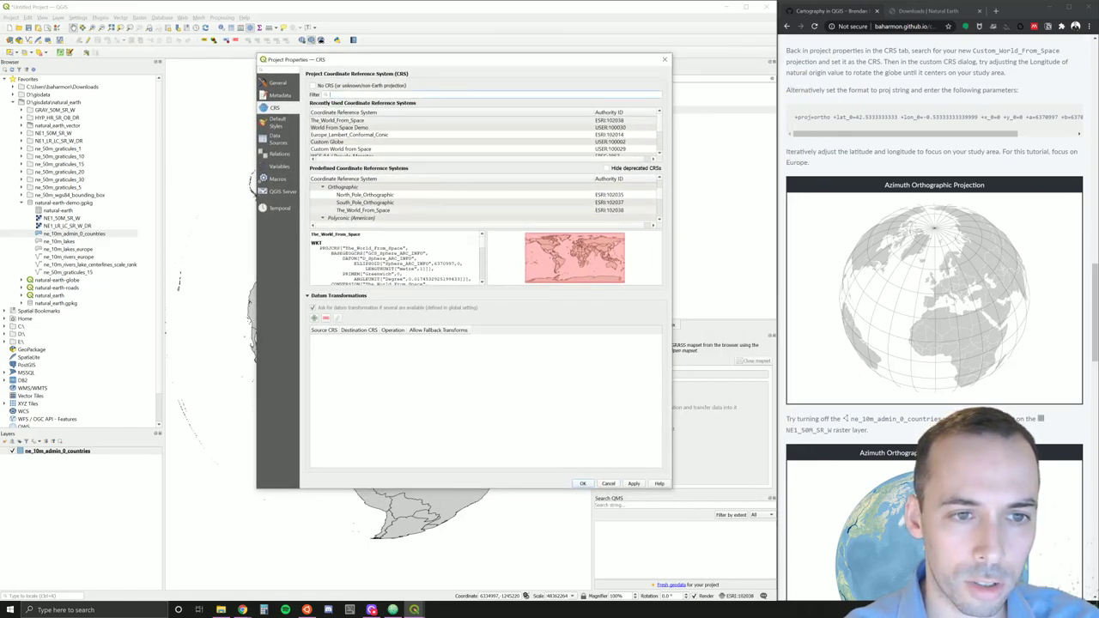
{"action": "type", "text": "customized"}
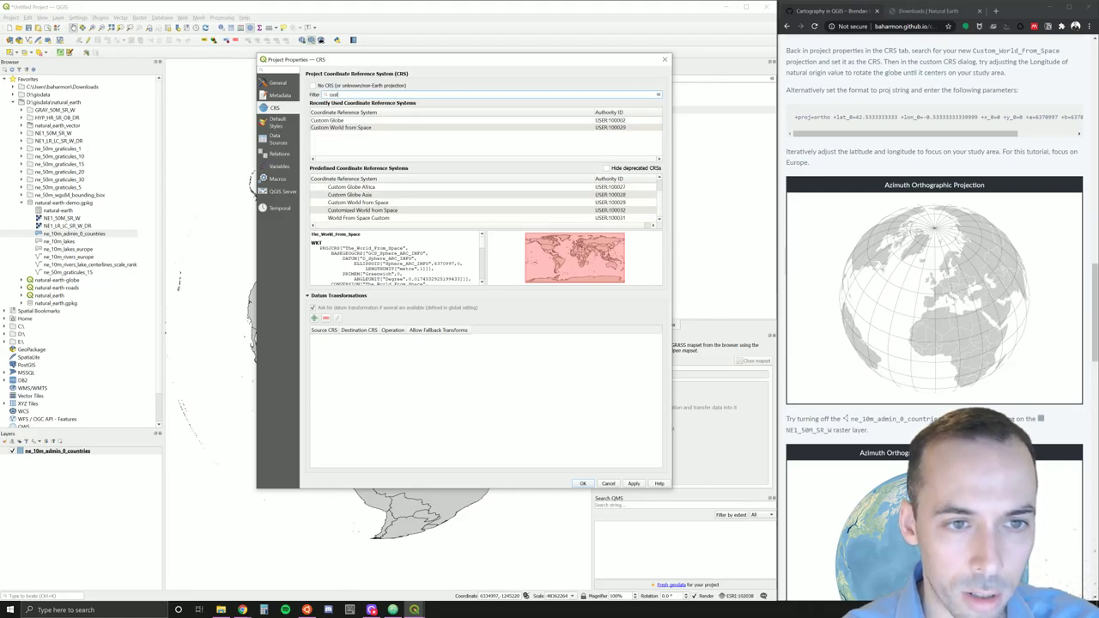
{"action": "key", "text": "BackSpace"}
{"action": "key", "text": "BackSpace"}
{"action": "key", "text": "BackSpace"}
{"action": "key", "text": "BackSpace"}
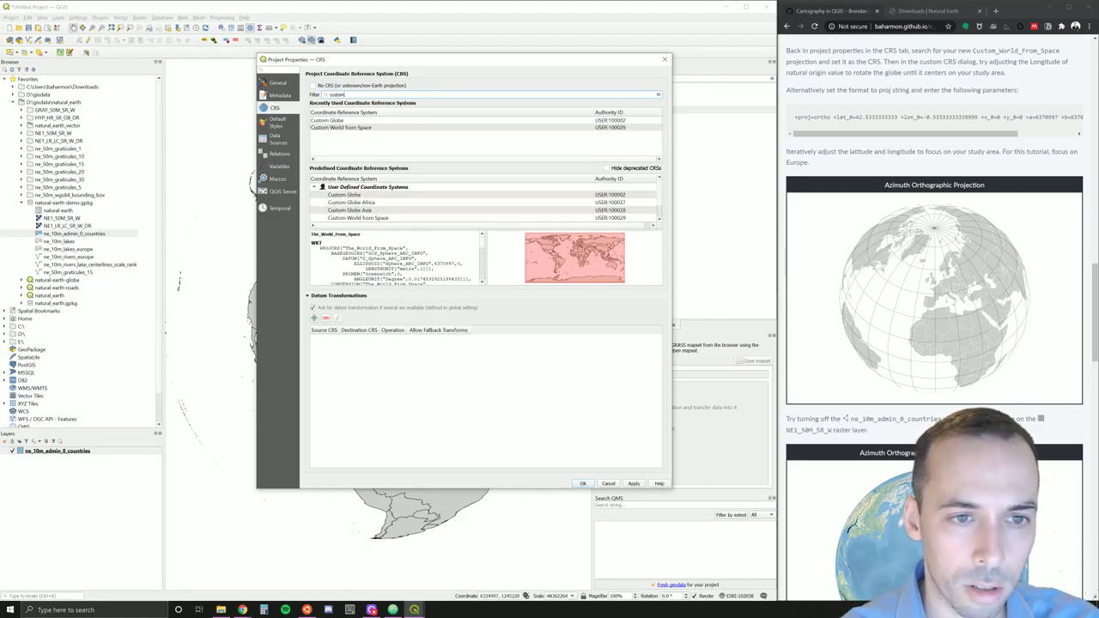
{"action": "left_click", "coordinate": [356, 129]}
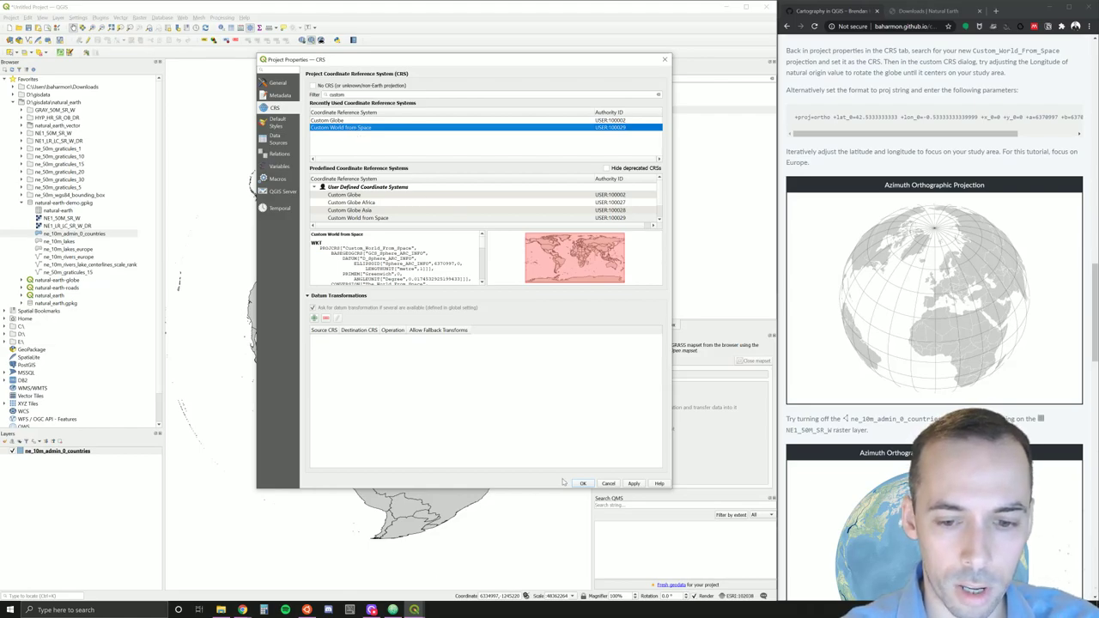
{"action": "left_click_drag", "start_coordinate": [471, 60], "coordinate": [719, 62]}
{"action": "left_click", "coordinate": [881, 486]}
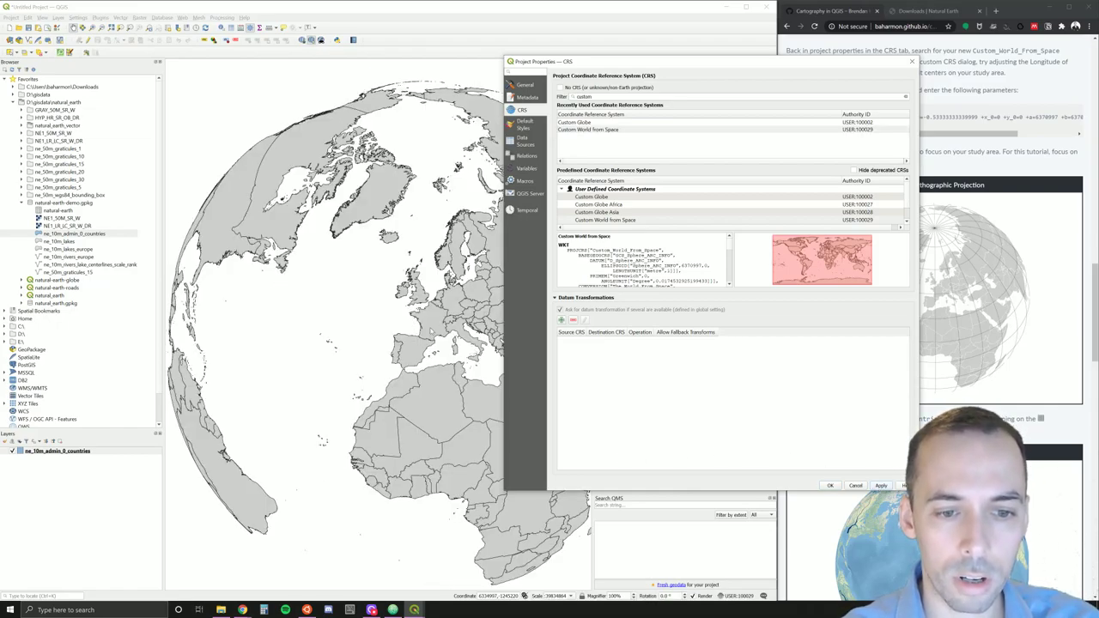
{"action": "left_click", "coordinate": [830, 486]}
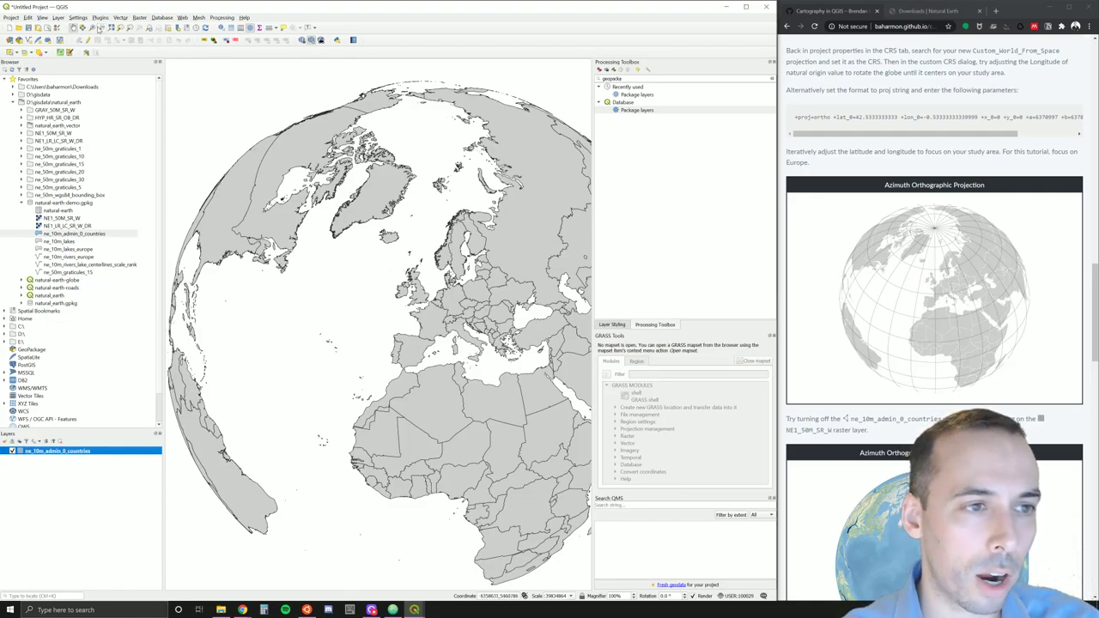
Step: Zoom so the globe fills the view, then hide the ne_10m_admin_0_countries layer
{"action": "left_click", "coordinate": [101, 28]}
{"action": "left_click", "coordinate": [325, 175]}
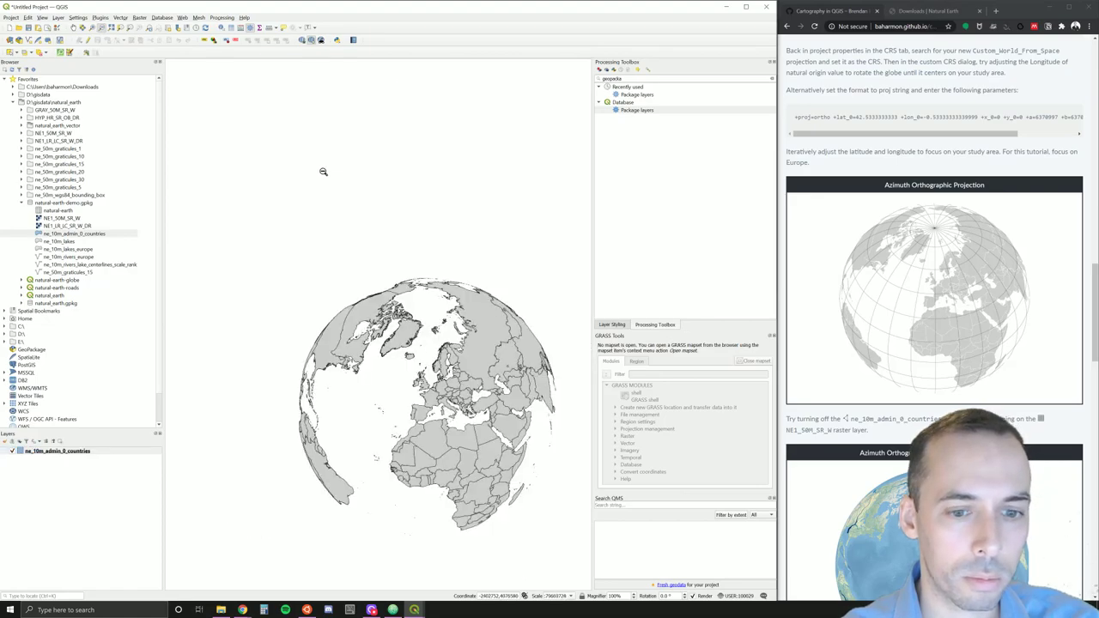
{"action": "left_click", "coordinate": [92, 27]}
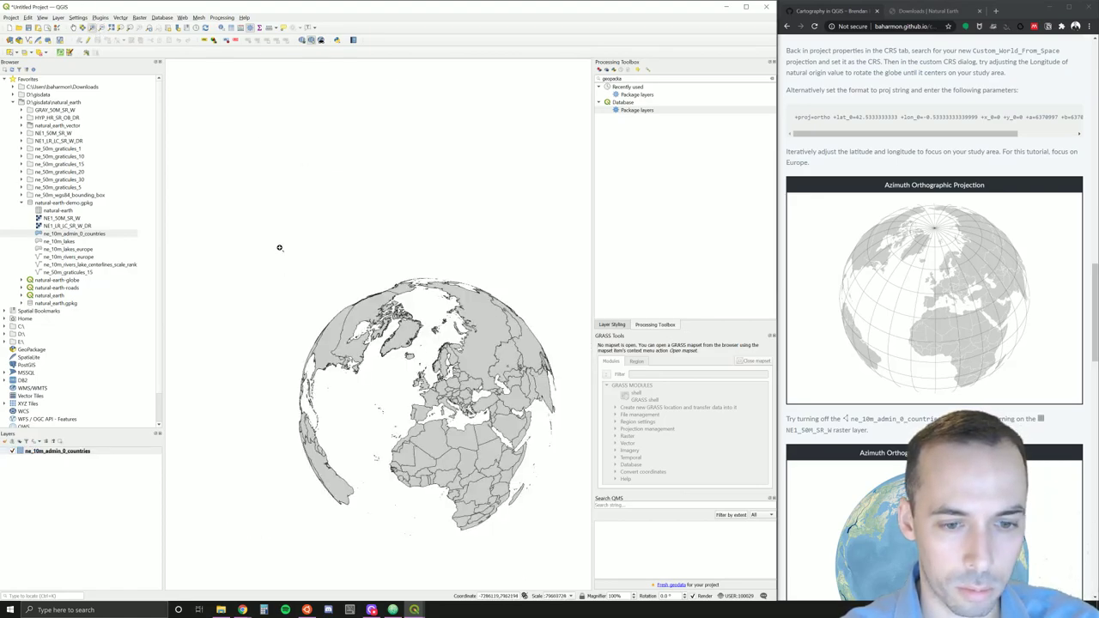
{"action": "left_click_drag", "start_coordinate": [278, 244], "coordinate": [581, 575]}
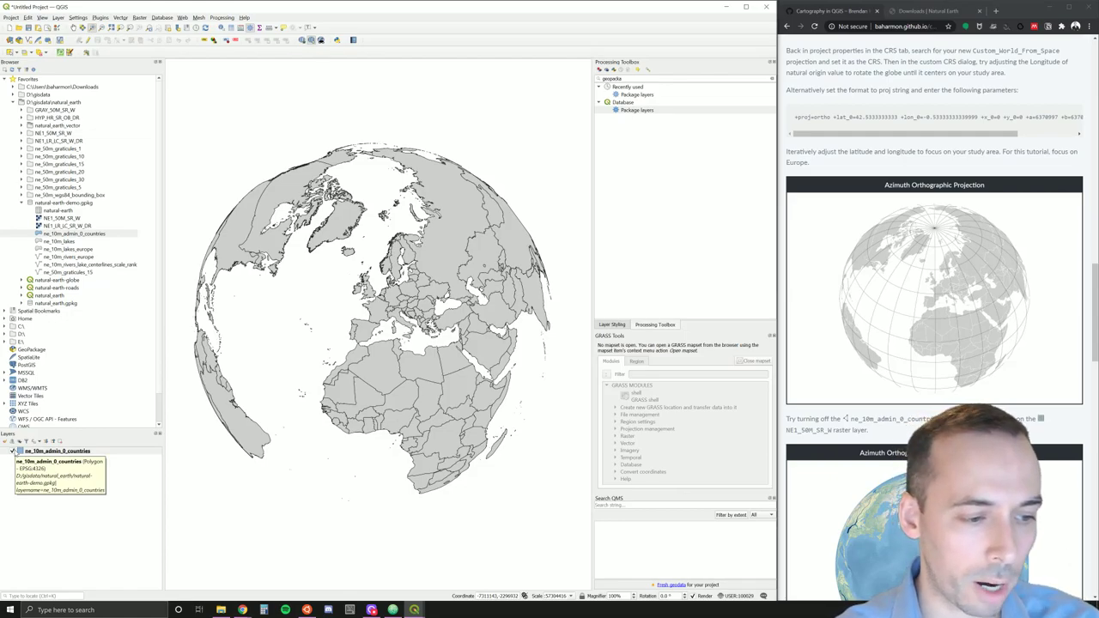
{"action": "left_click", "coordinate": [12, 450]}
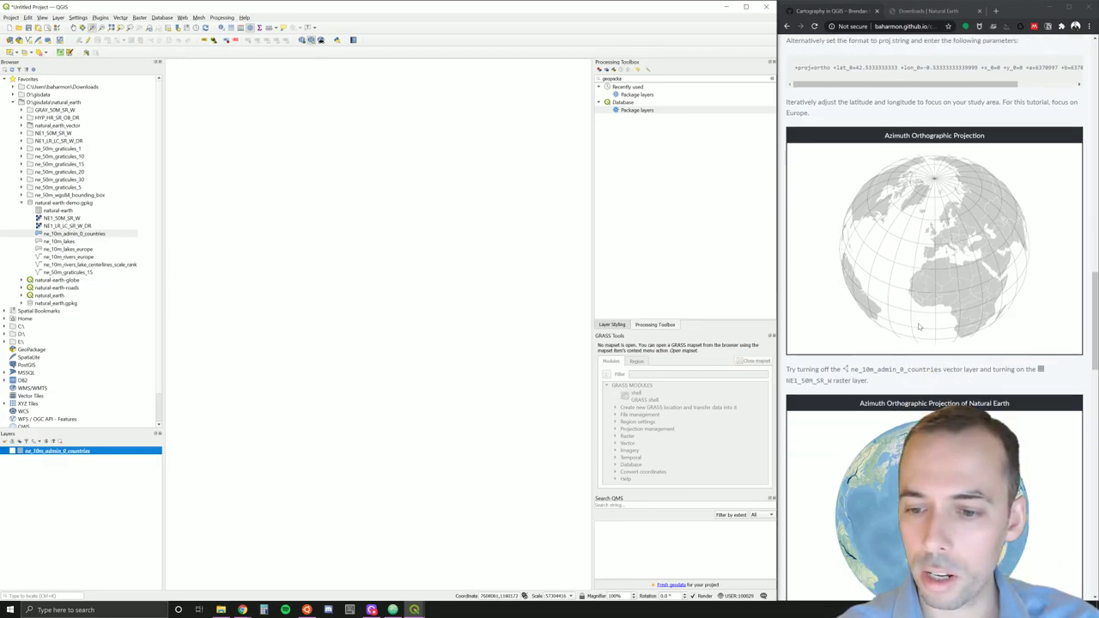
{"action": "scroll", "coordinate": [918, 326], "scroll_direction": "down", "scroll_amount": 8}
{"action": "scroll", "coordinate": [917, 323], "scroll_direction": "up", "scroll_amount": 1}
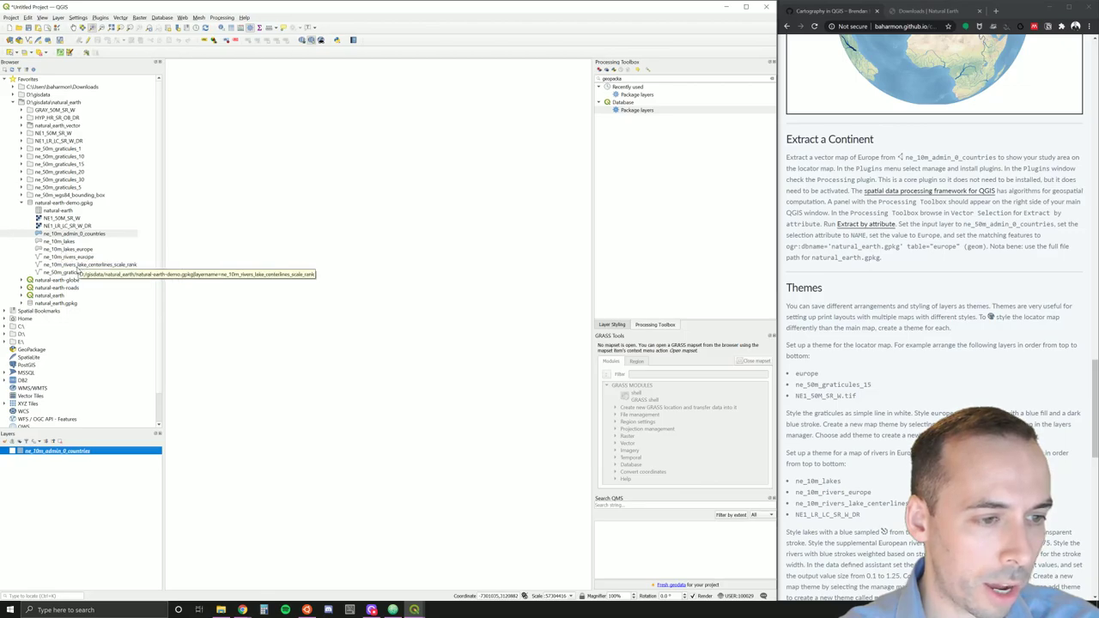
Step: Keep one visible countries layer, removing the duplicate, and add ne_50m_graticules_15 lines over it
{"action": "double_click", "coordinate": [67, 234]}
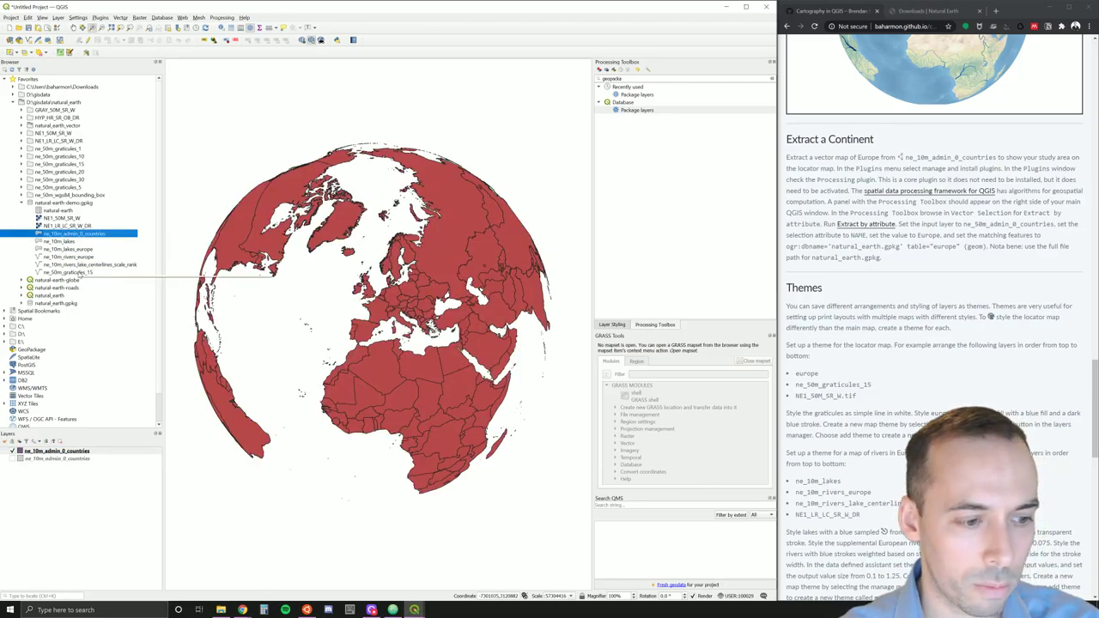
{"action": "right_click", "coordinate": [49, 453]}
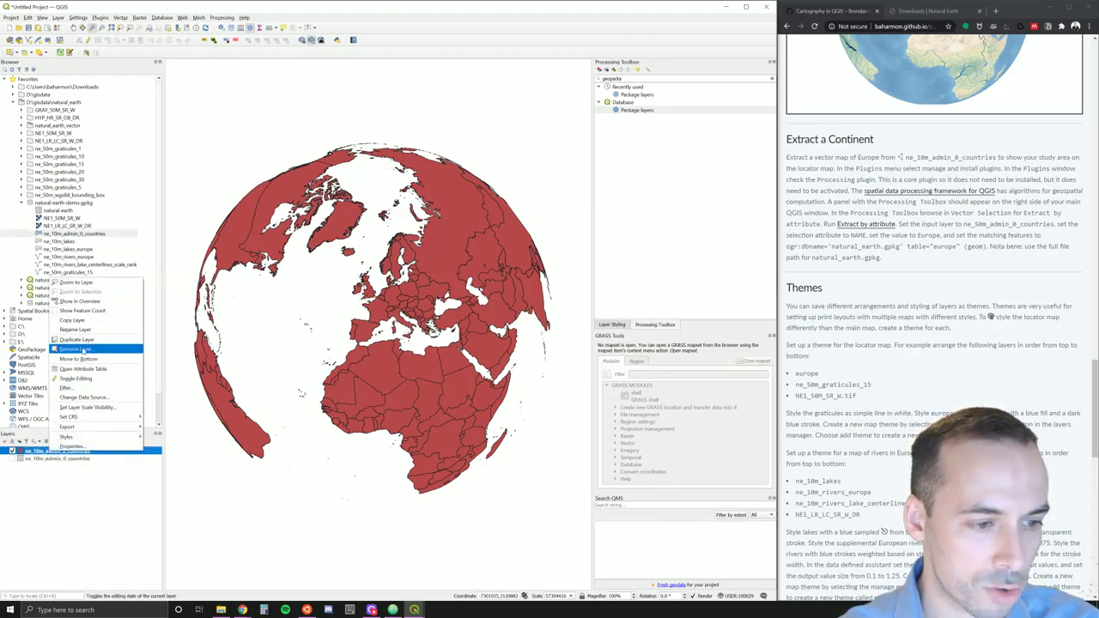
{"action": "left_click", "coordinate": [77, 349]}
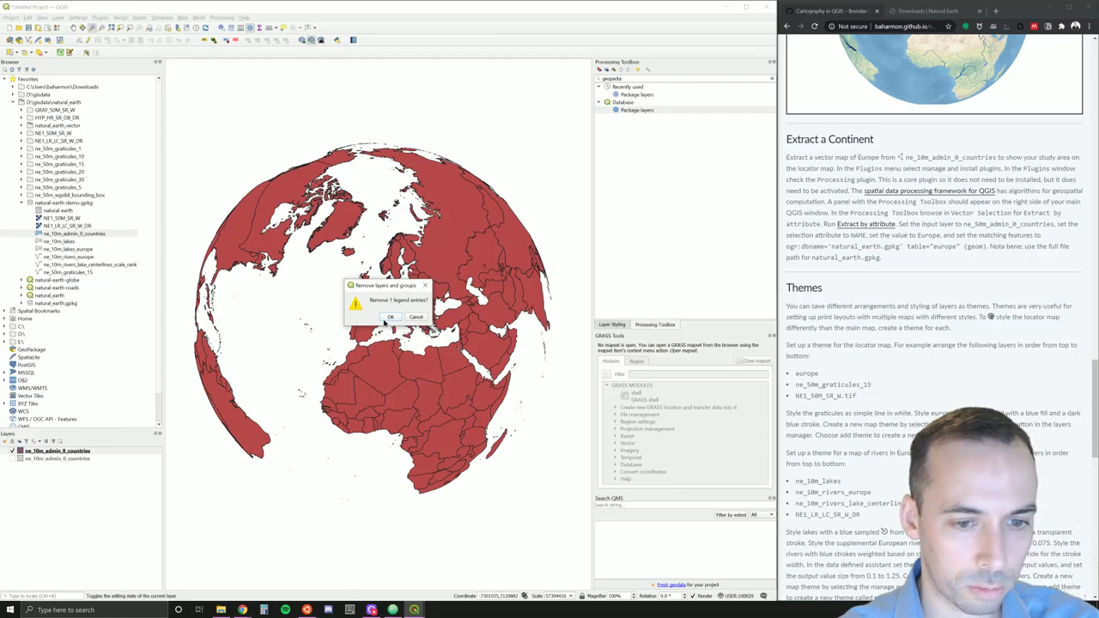
{"action": "left_click", "coordinate": [388, 317]}
{"action": "left_click", "coordinate": [12, 451]}
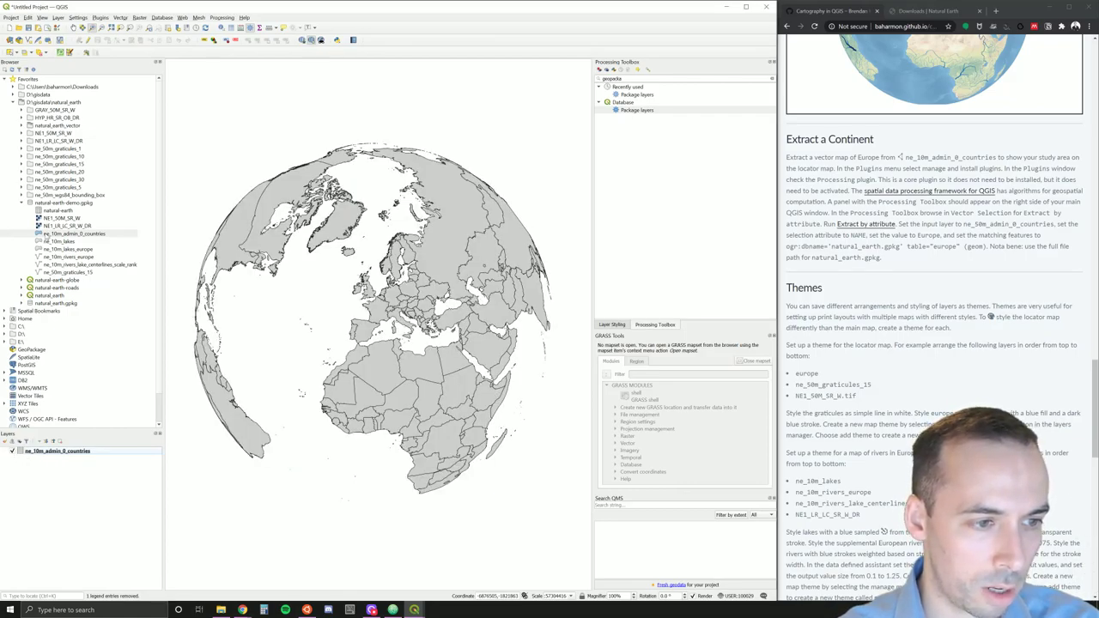
{"action": "left_click", "coordinate": [58, 273]}
{"action": "double_click", "coordinate": [58, 273]}
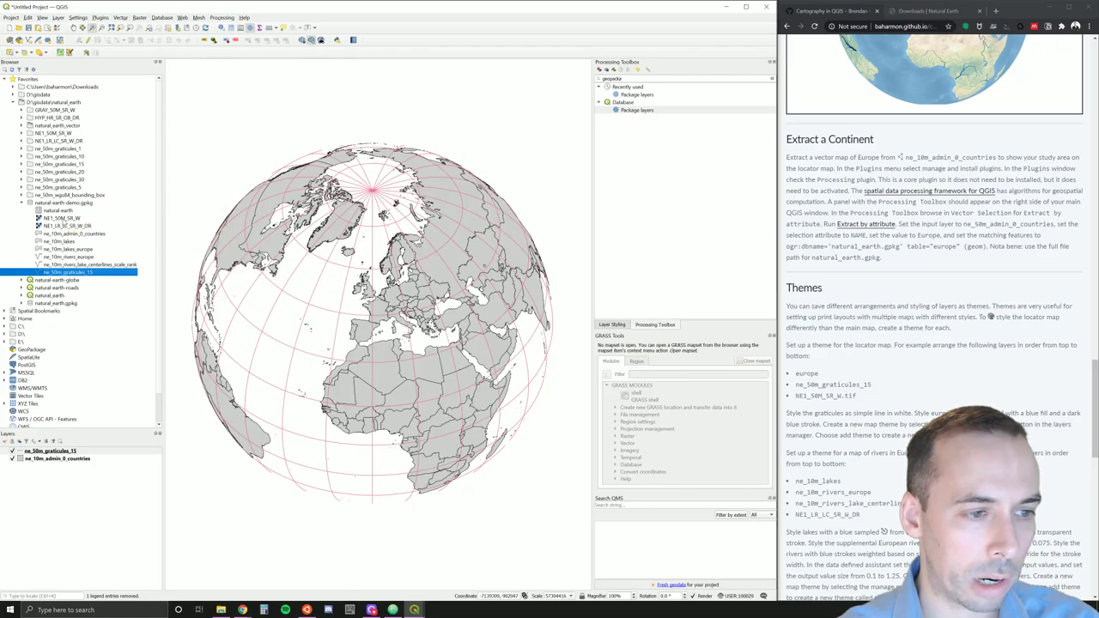
Step: Add the NE1_50M_SR_W shaded relief beneath the other layers and open the countries layer's properties
{"action": "left_click", "coordinate": [63, 219]}
{"action": "double_click", "coordinate": [62, 219]}
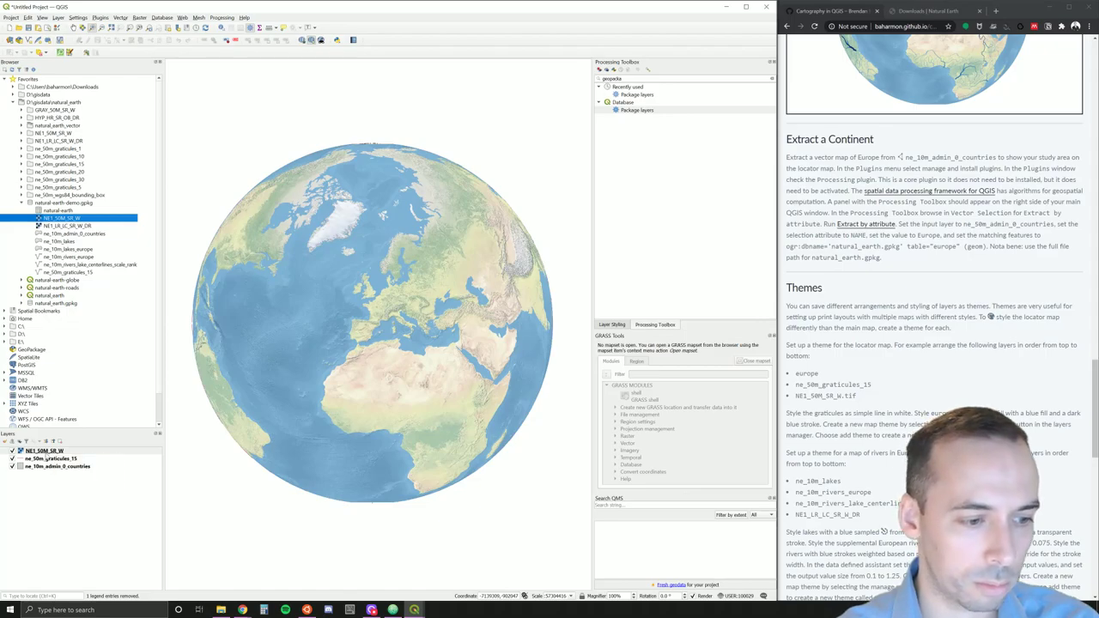
{"action": "left_click_drag", "start_coordinate": [47, 451], "coordinate": [47, 475]}
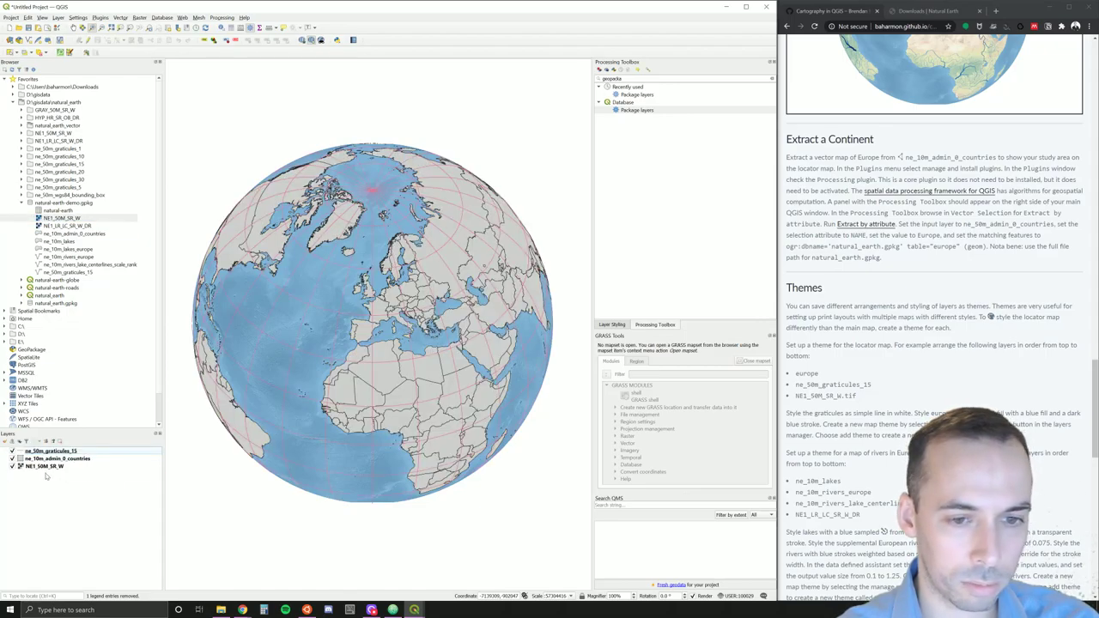
{"action": "left_click", "coordinate": [19, 459]}
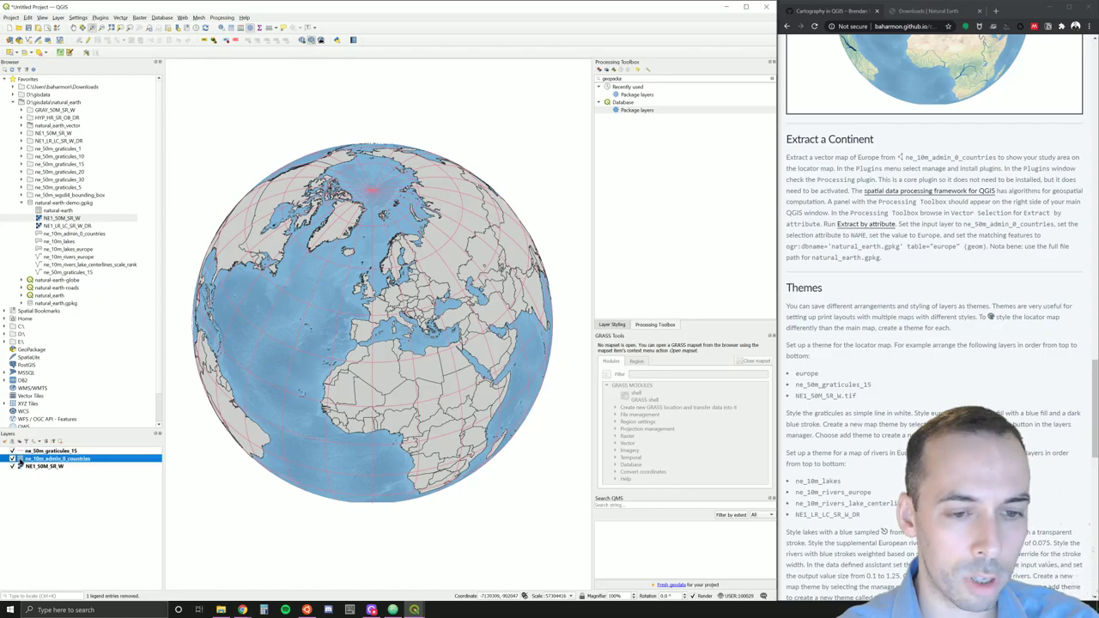
{"action": "double_click", "coordinate": [19, 459]}
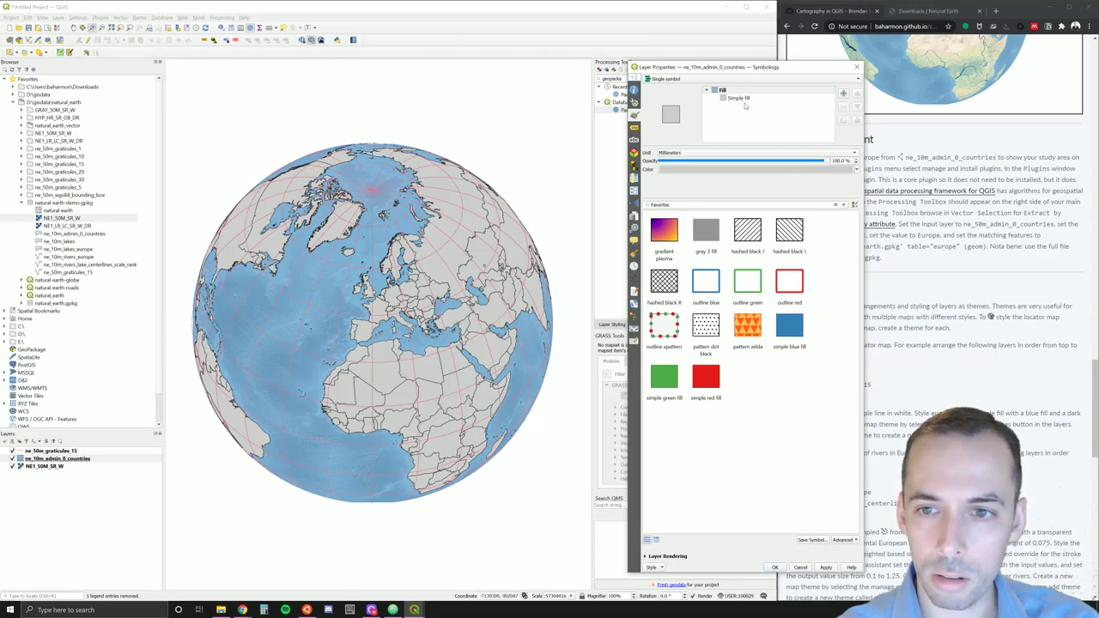
Step: Change the countries symbol to a white Simple line outline and apply it
{"action": "left_click", "coordinate": [744, 101]}
{"action": "left_click", "coordinate": [742, 160]}
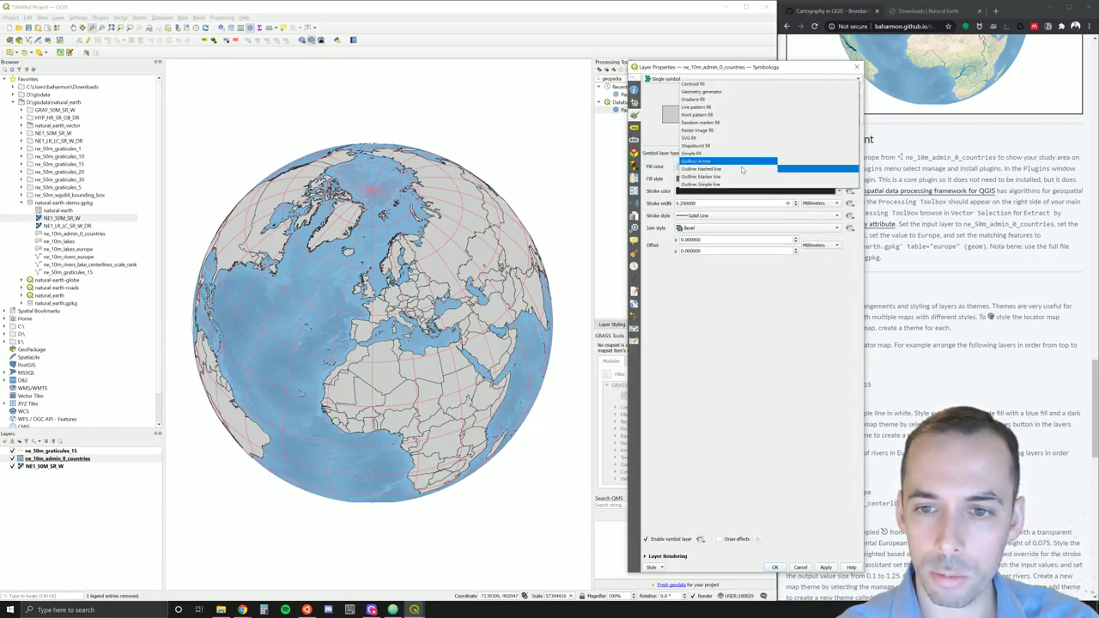
{"action": "left_click", "coordinate": [743, 183]}
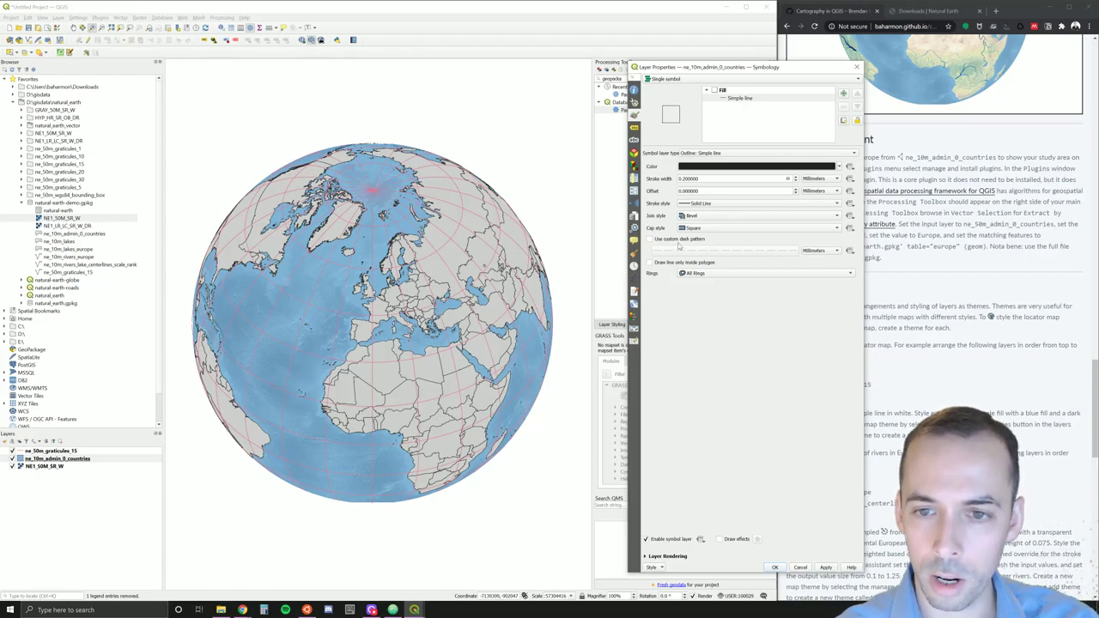
{"action": "left_click", "coordinate": [692, 168]}
{"action": "left_click", "coordinate": [507, 185]}
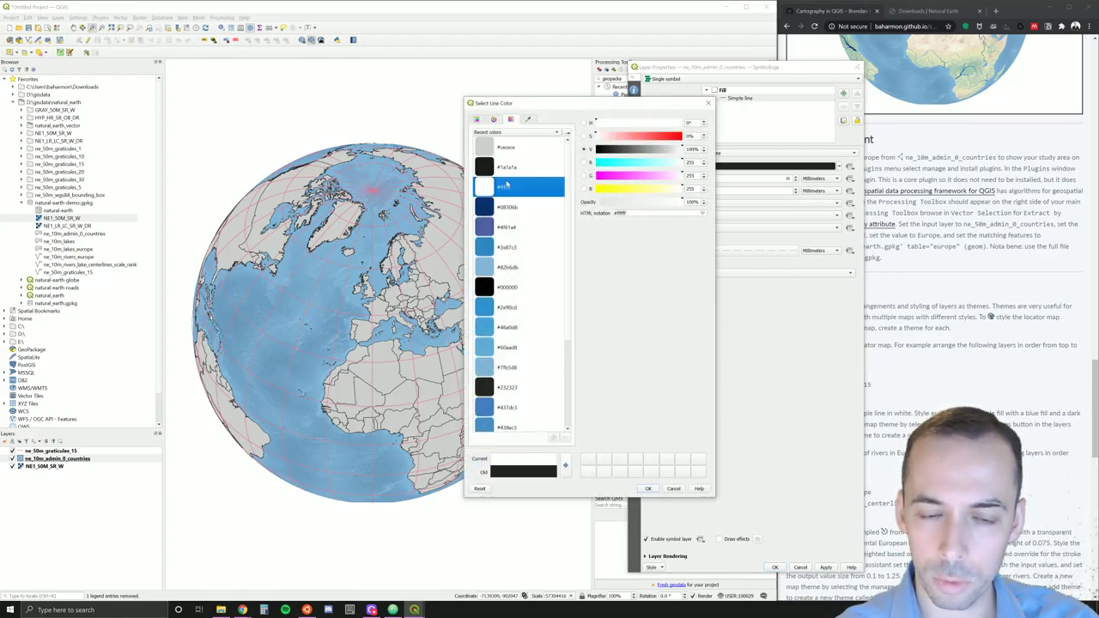
{"action": "left_click", "coordinate": [648, 489]}
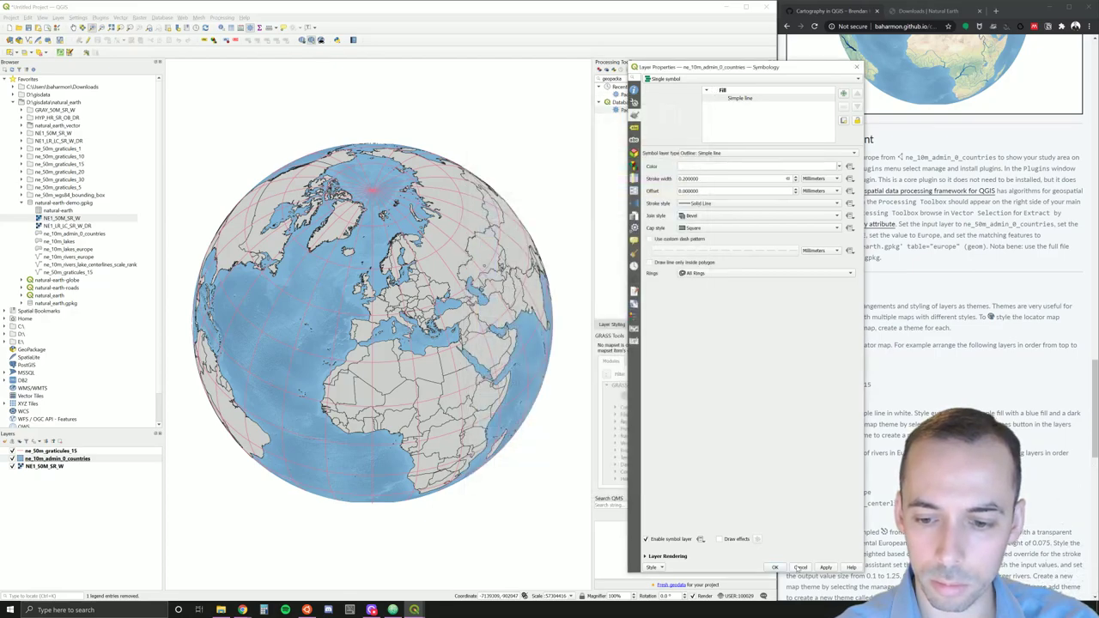
{"action": "left_click", "coordinate": [825, 567]}
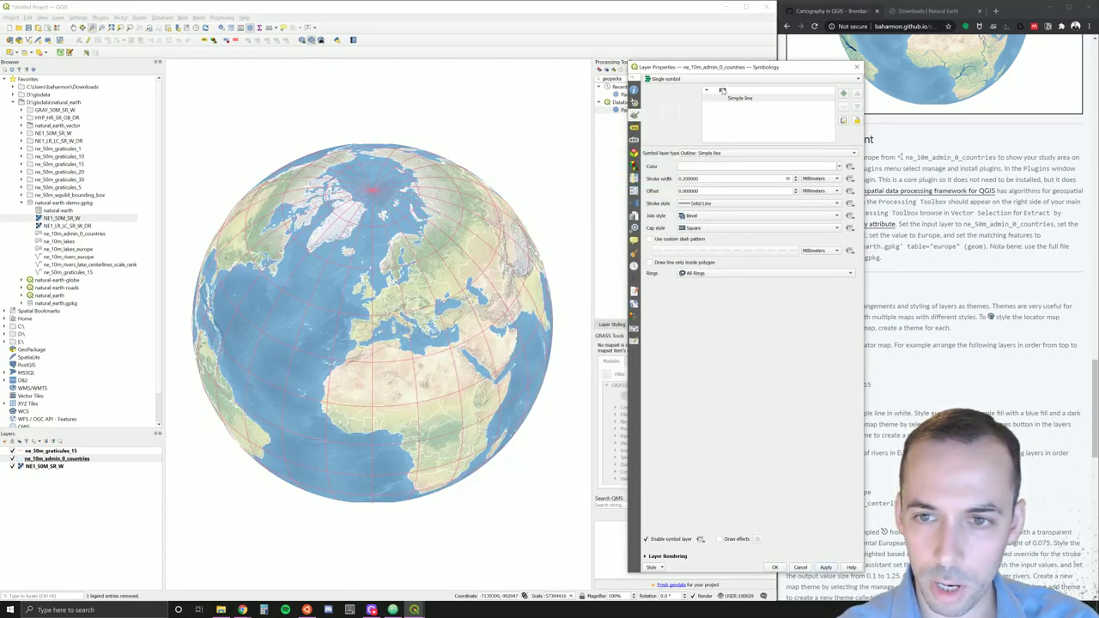
Step: Lower the countries symbol opacity to 80% and close the layer properties
{"action": "left_click", "coordinate": [722, 91]}
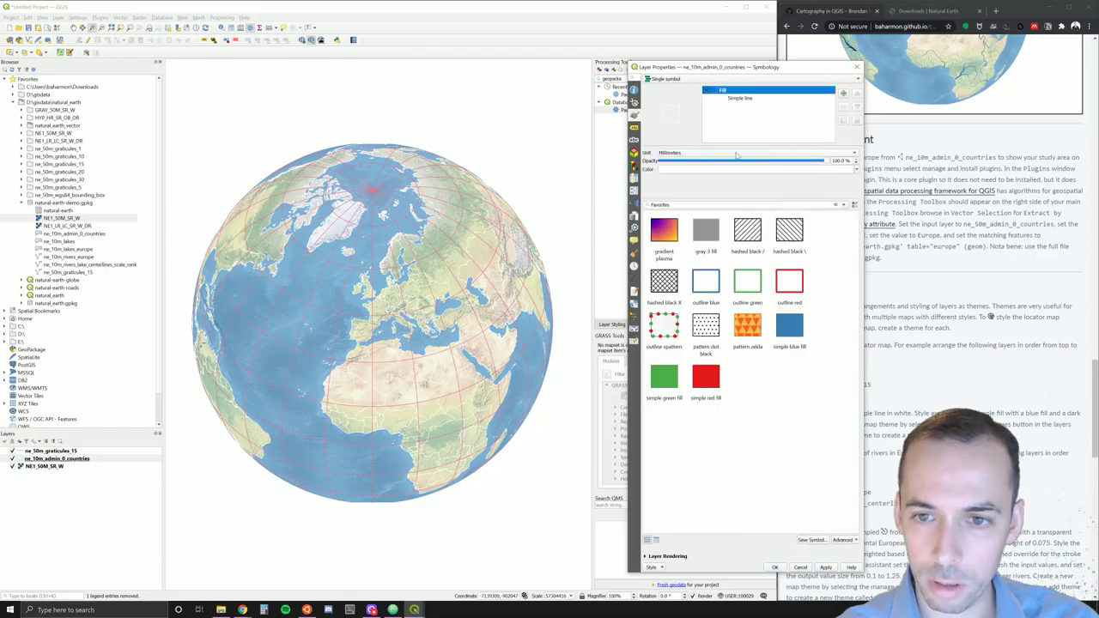
{"action": "left_click", "coordinate": [786, 162]}
{"action": "left_click", "coordinate": [829, 569]}
{"action": "left_click", "coordinate": [775, 567]}
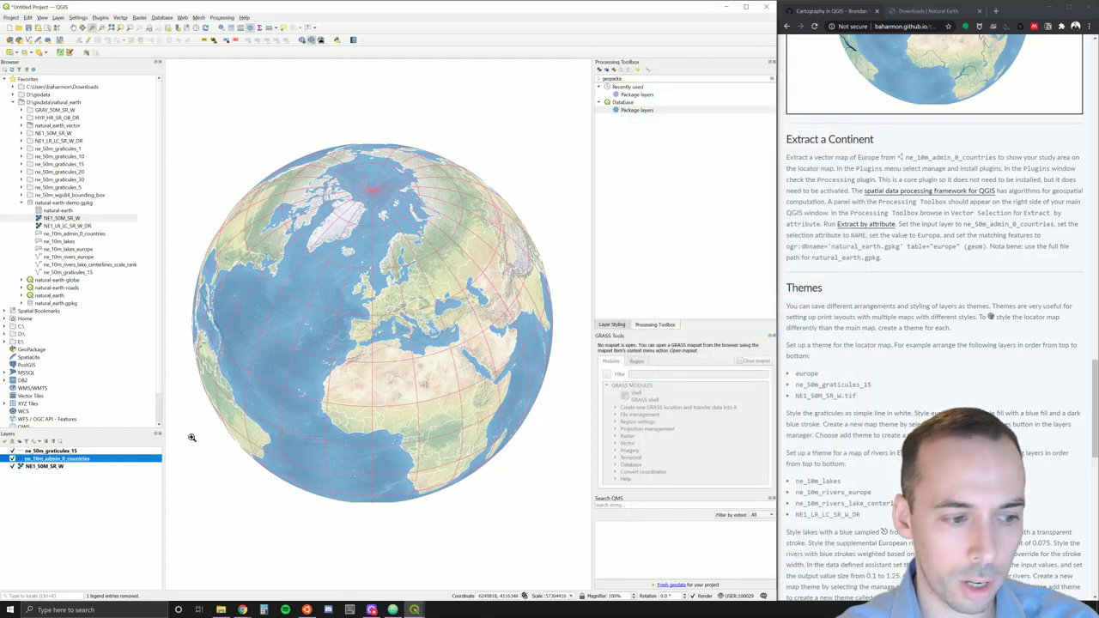
Step: Give the ne_50m_graticules_15 lines width 0.3 and a white #ffffff colour, and apply
{"action": "left_click", "coordinate": [50, 452]}
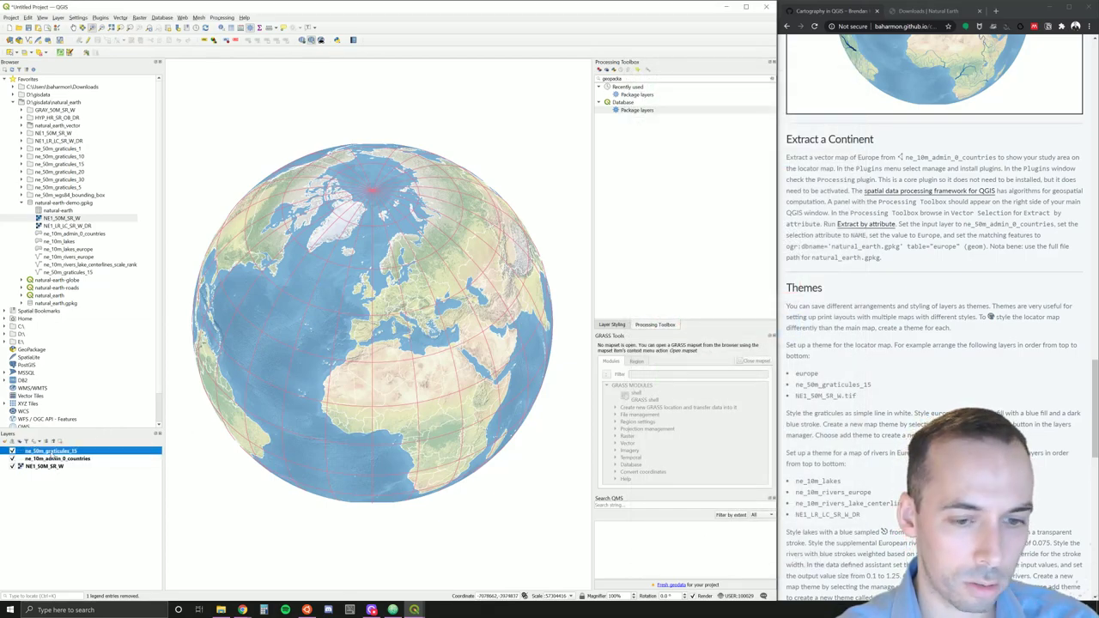
{"action": "double_click", "coordinate": [50, 452]}
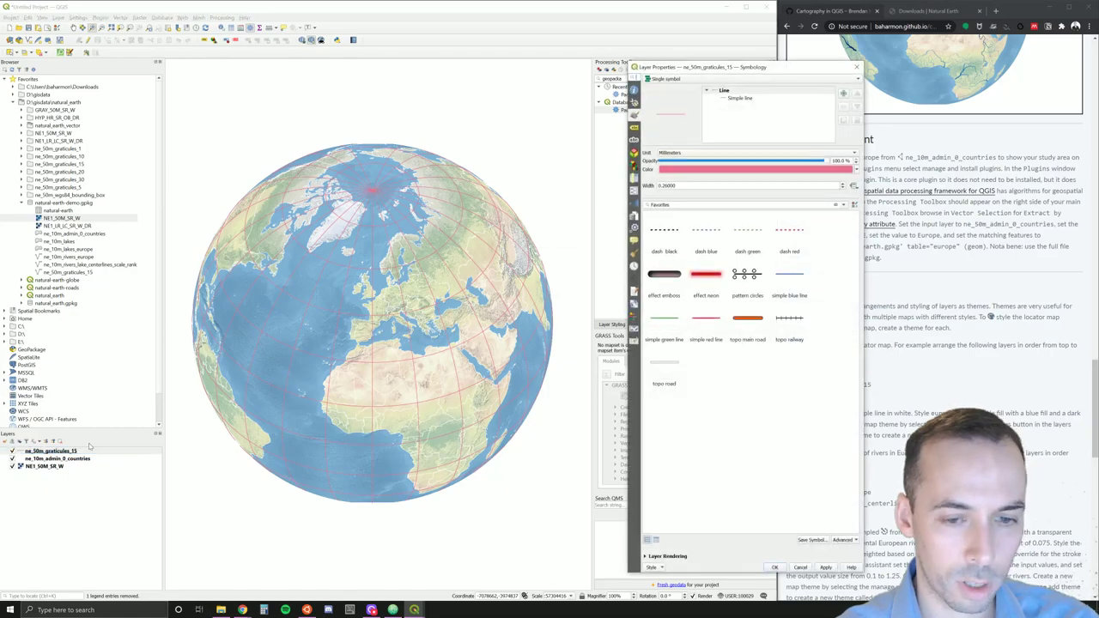
{"action": "left_click", "coordinate": [695, 170]}
{"action": "left_click", "coordinate": [513, 188]}
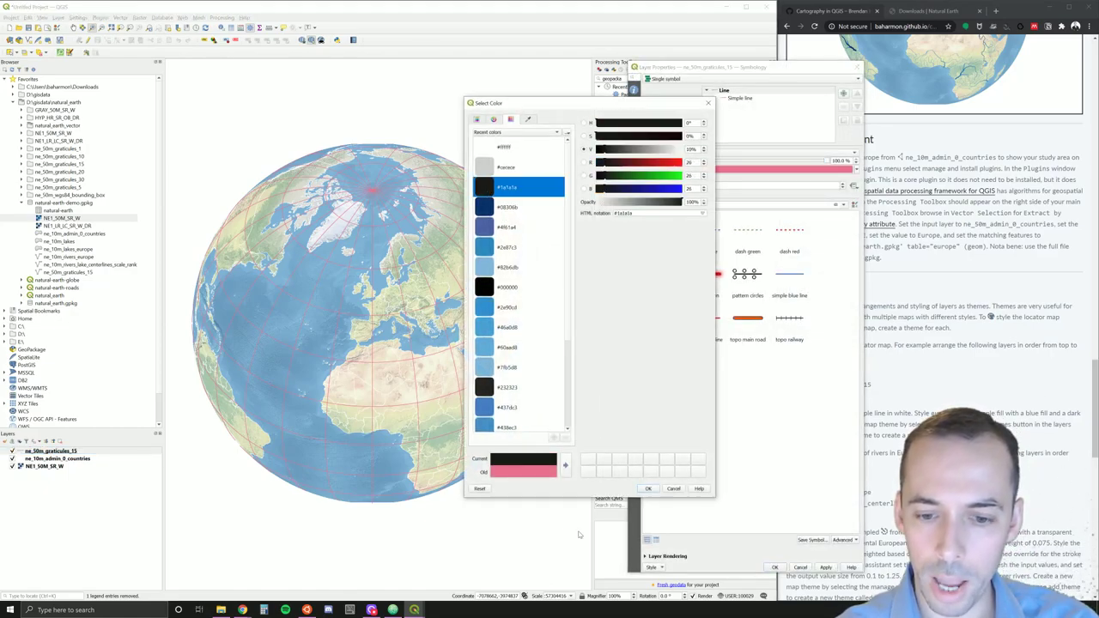
{"action": "left_click", "coordinate": [645, 489]}
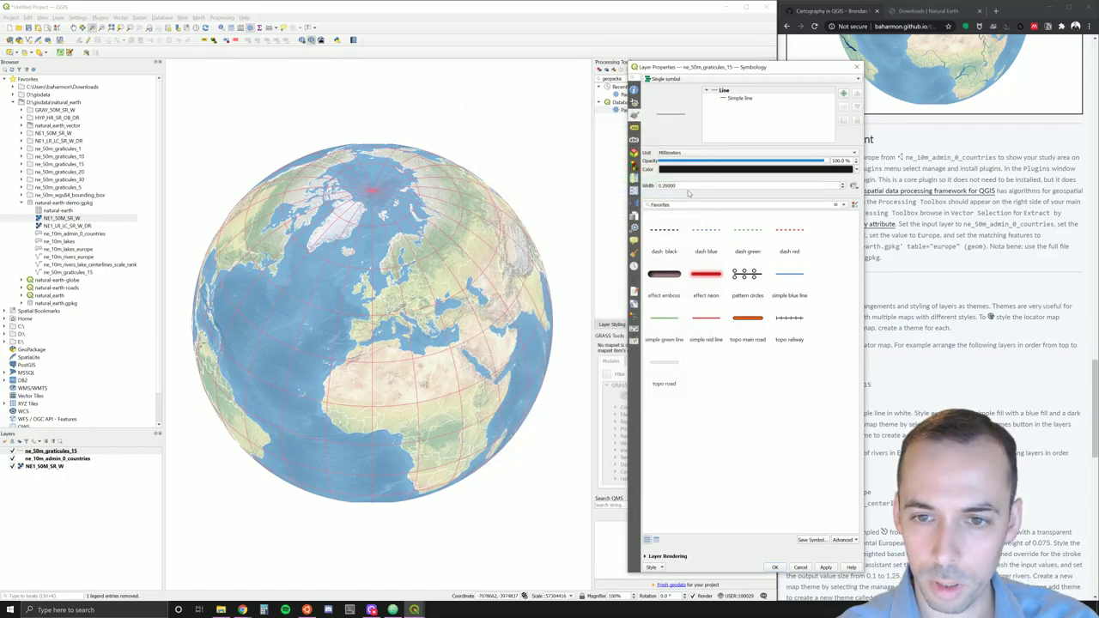
{"action": "key", "text": "Tab"}
{"action": "type", "text": "0"}
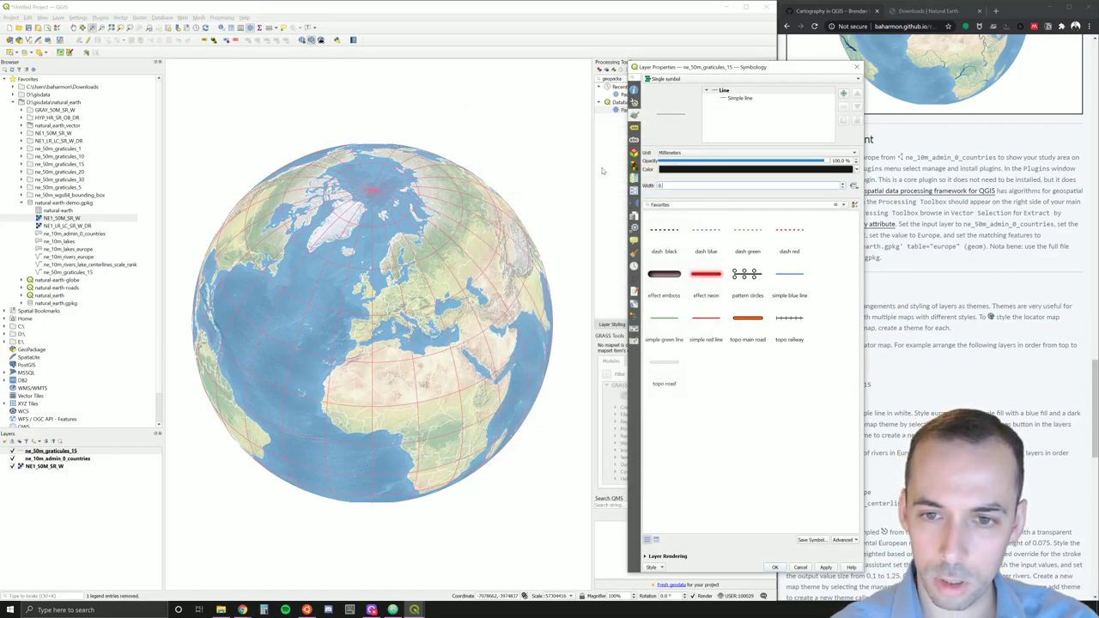
{"action": "type", "text": ".3"}
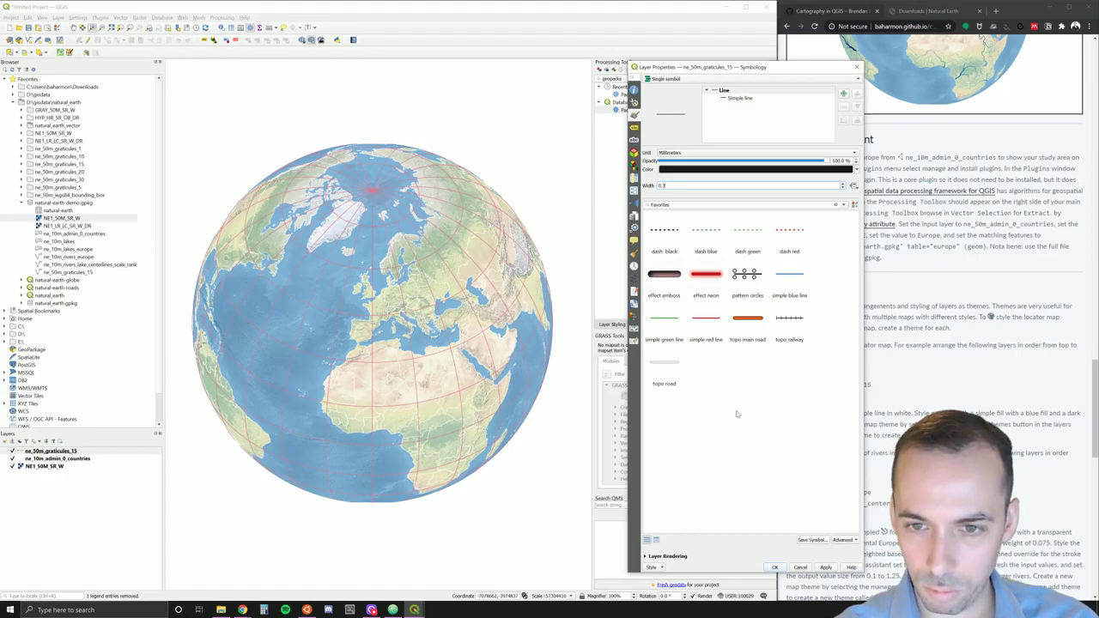
{"action": "left_click", "coordinate": [703, 170]}
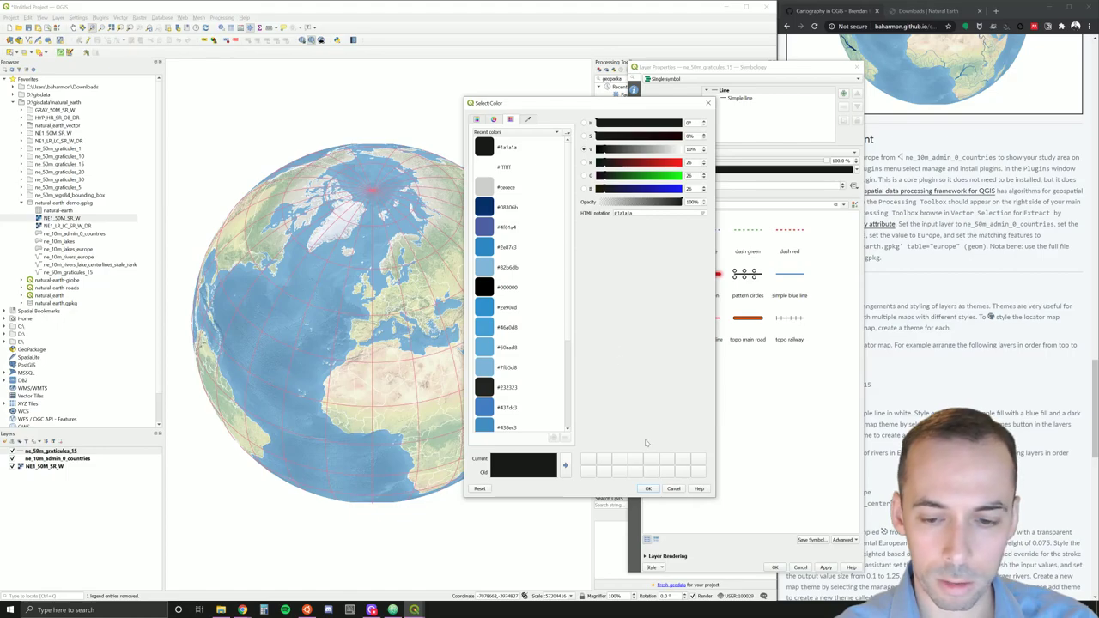
{"action": "left_click", "coordinate": [488, 175]}
{"action": "left_click", "coordinate": [648, 488]}
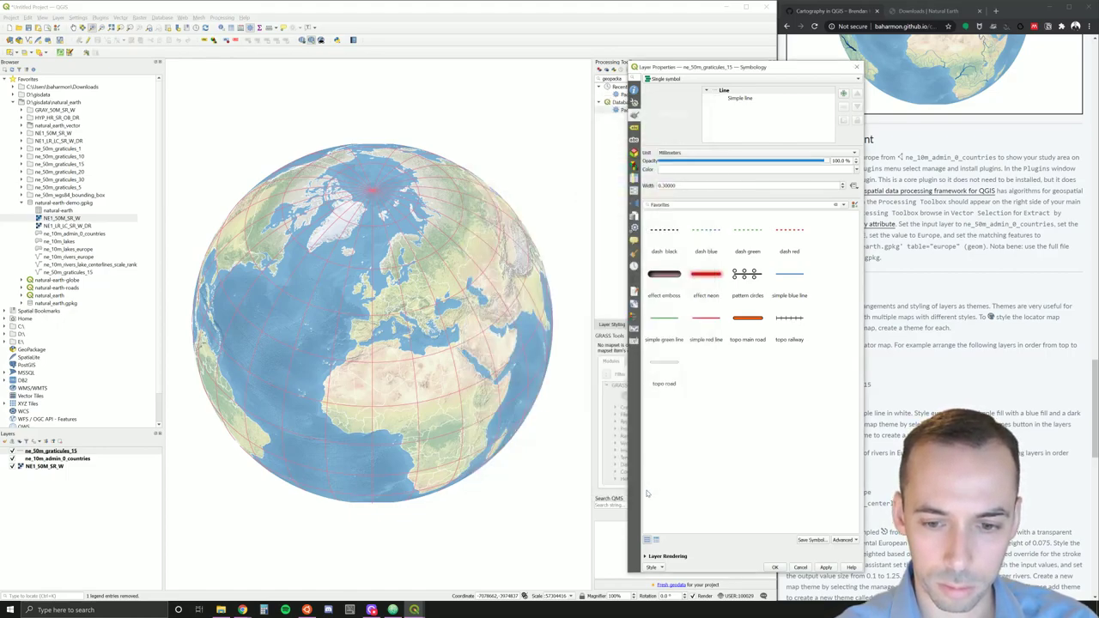
{"action": "left_click", "coordinate": [825, 568]}
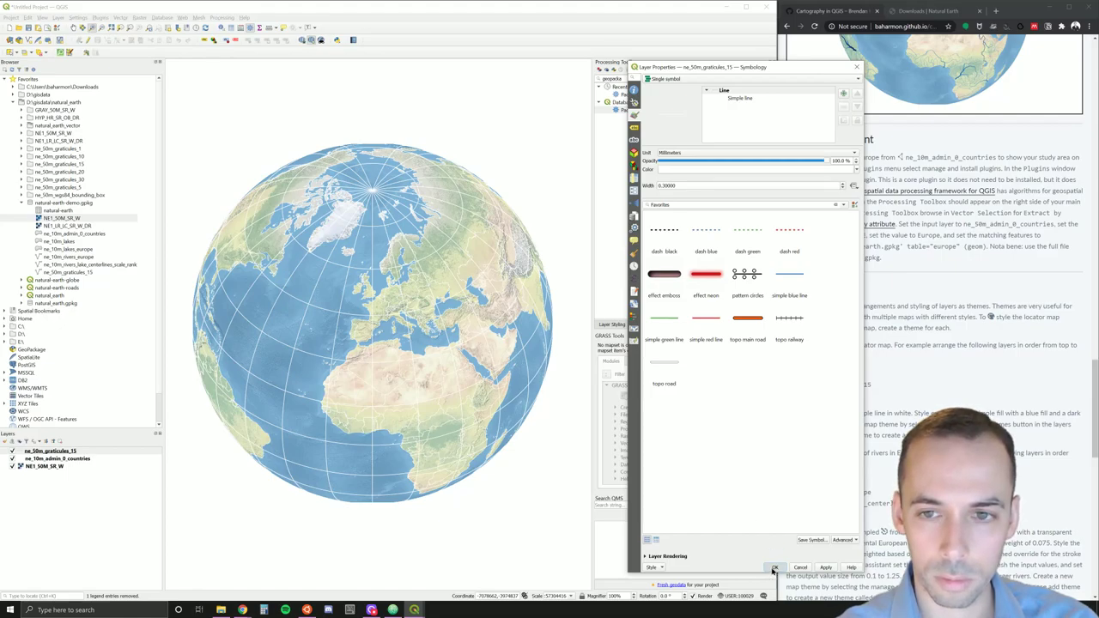
Step: Lower the graticule line opacity to about 60%, apply it and close the properties
{"action": "left_click", "coordinate": [724, 91]}
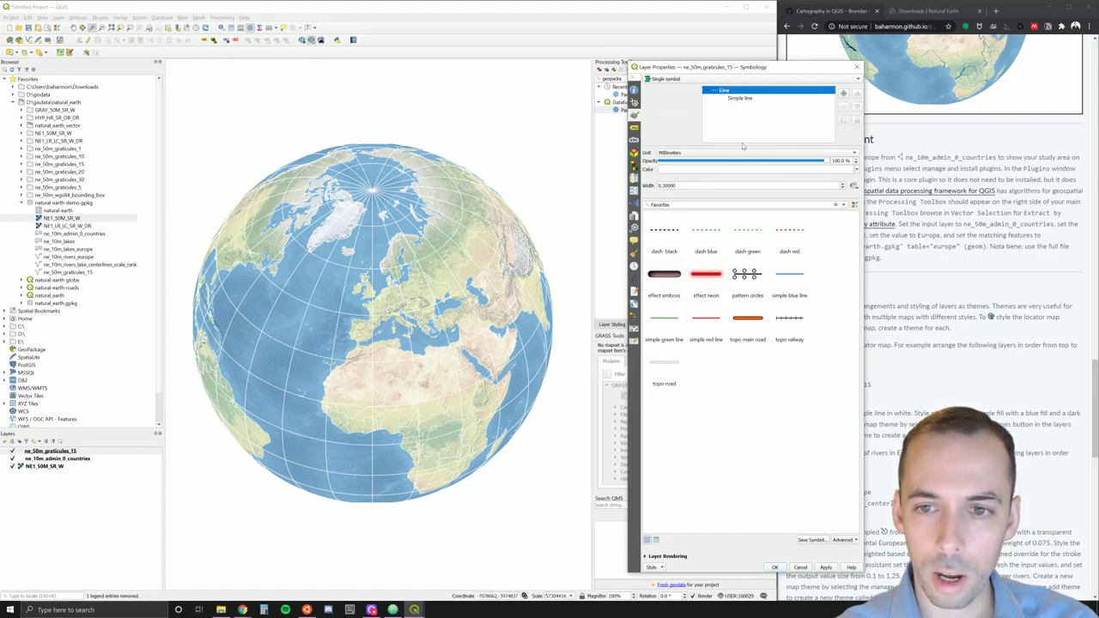
{"action": "left_click", "coordinate": [810, 162]}
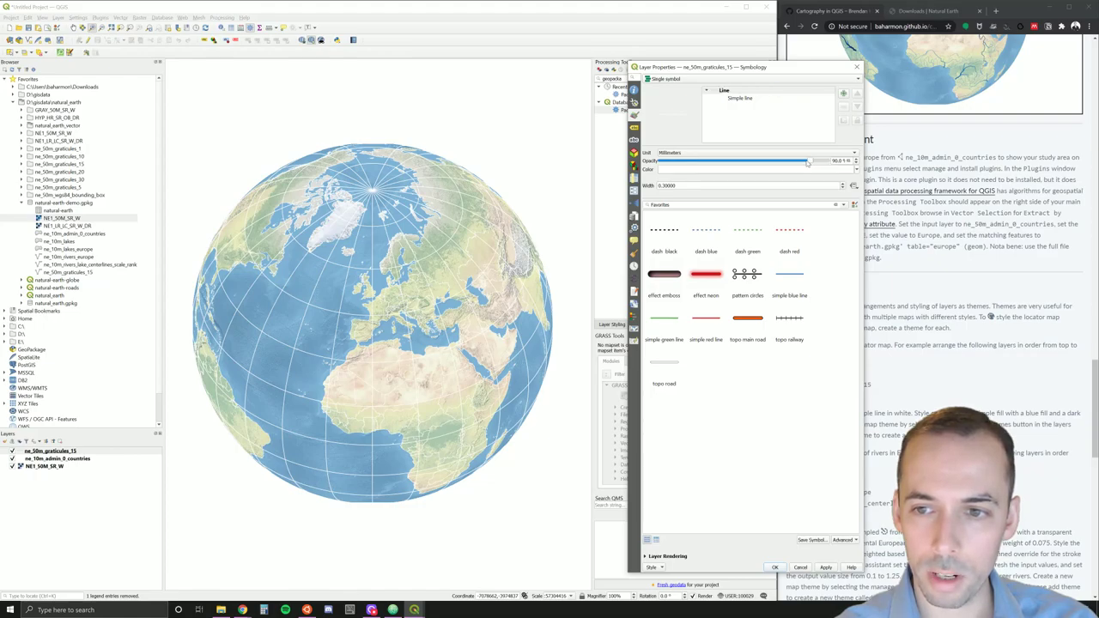
{"action": "left_click_drag", "start_coordinate": [807, 163], "coordinate": [749, 163]}
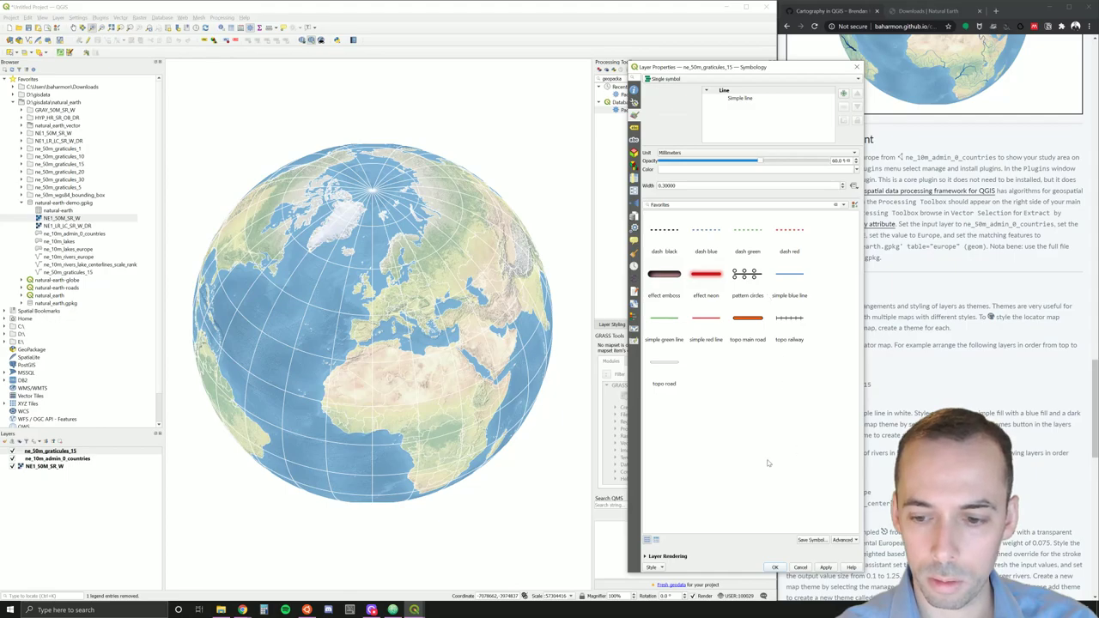
{"action": "left_click", "coordinate": [825, 568]}
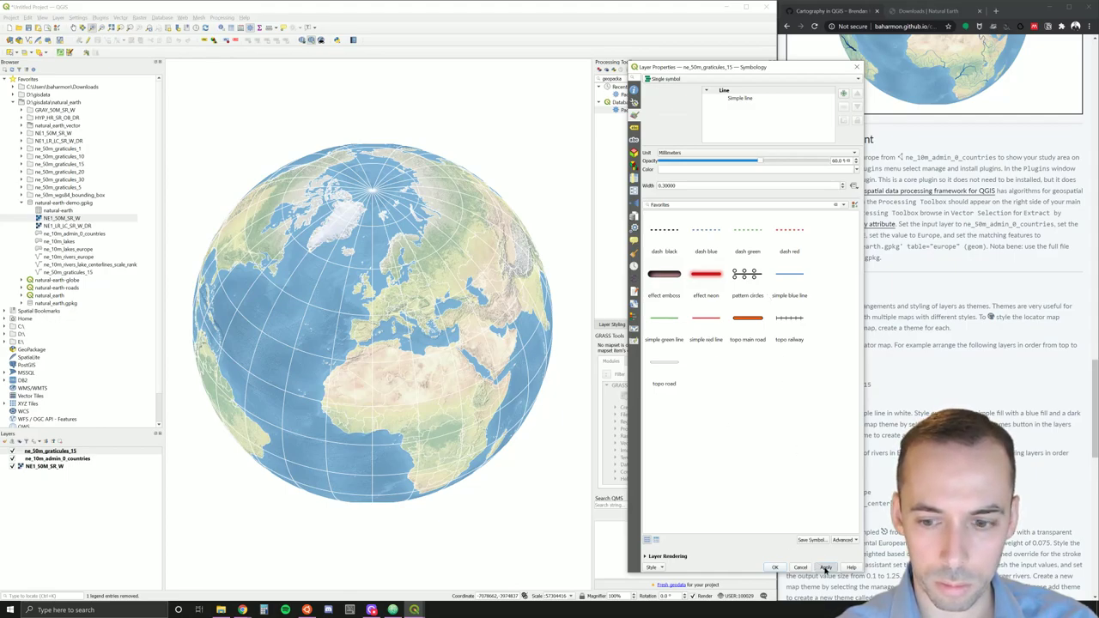
{"action": "left_click", "coordinate": [772, 569]}
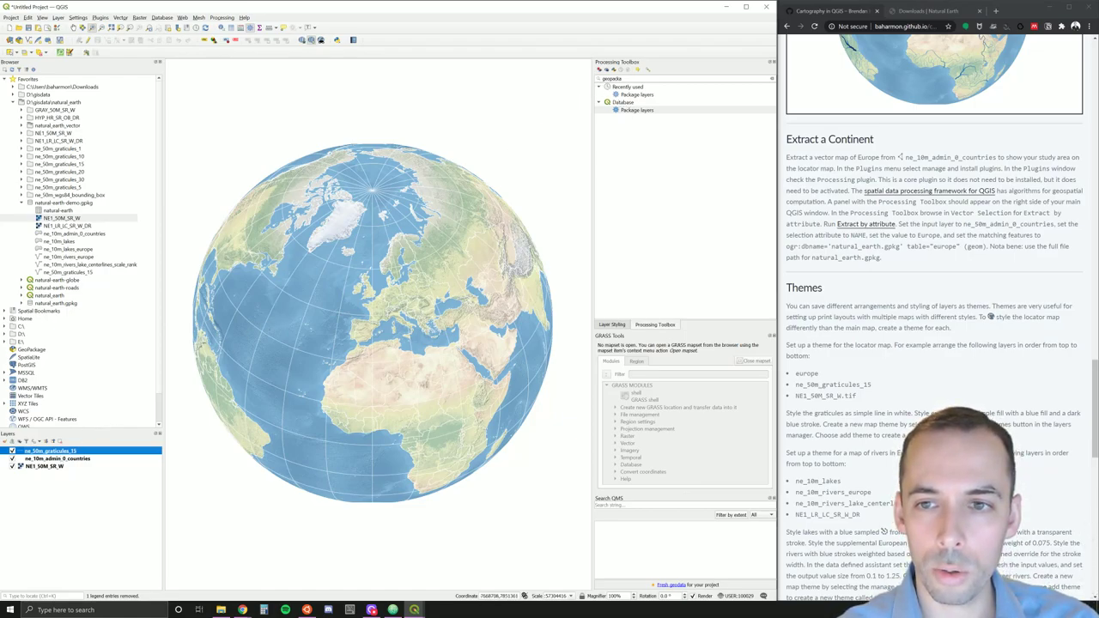
Step: Open the Extract by attribute algorithm from the Processing Toolbox
{"action": "left_click", "coordinate": [772, 79]}
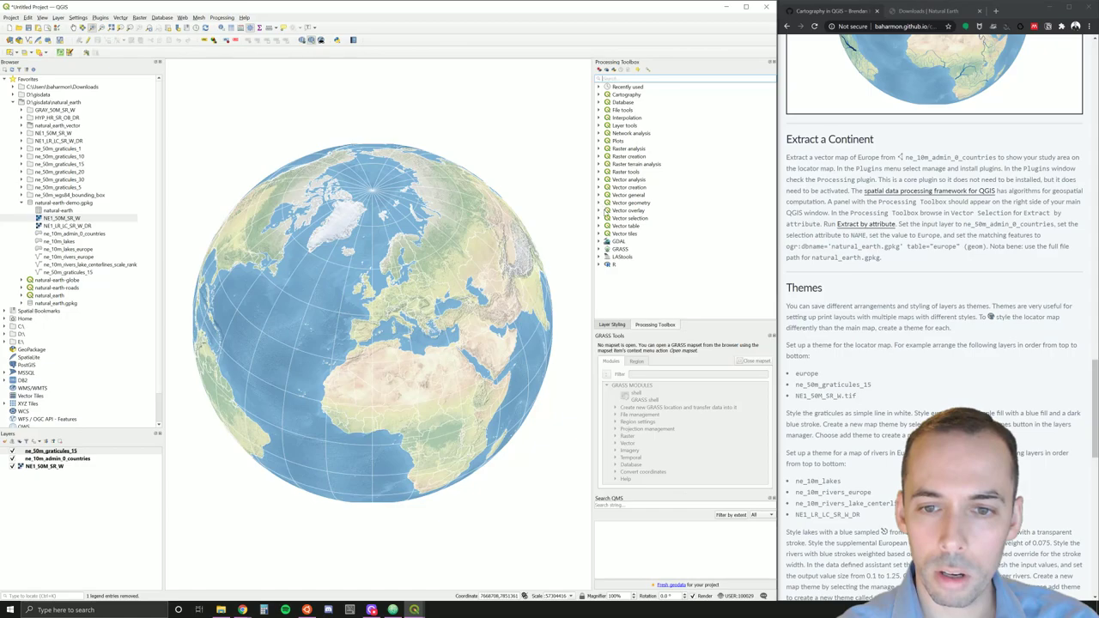
{"action": "left_click", "coordinate": [600, 219]}
{"action": "left_click", "coordinate": [650, 228]}
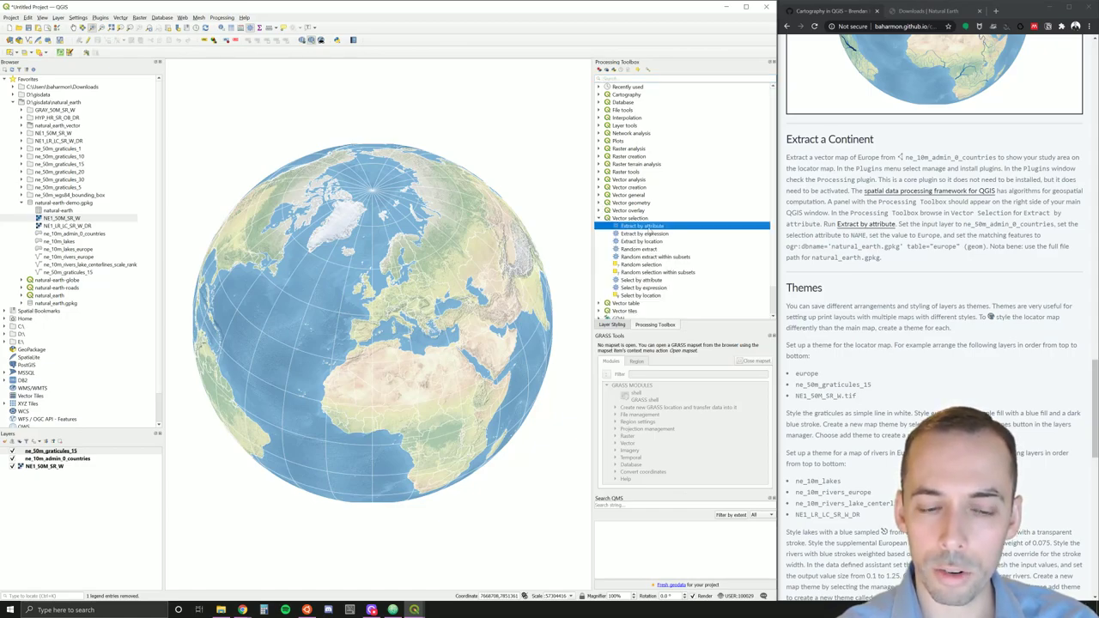
{"action": "double_click", "coordinate": [647, 228]}
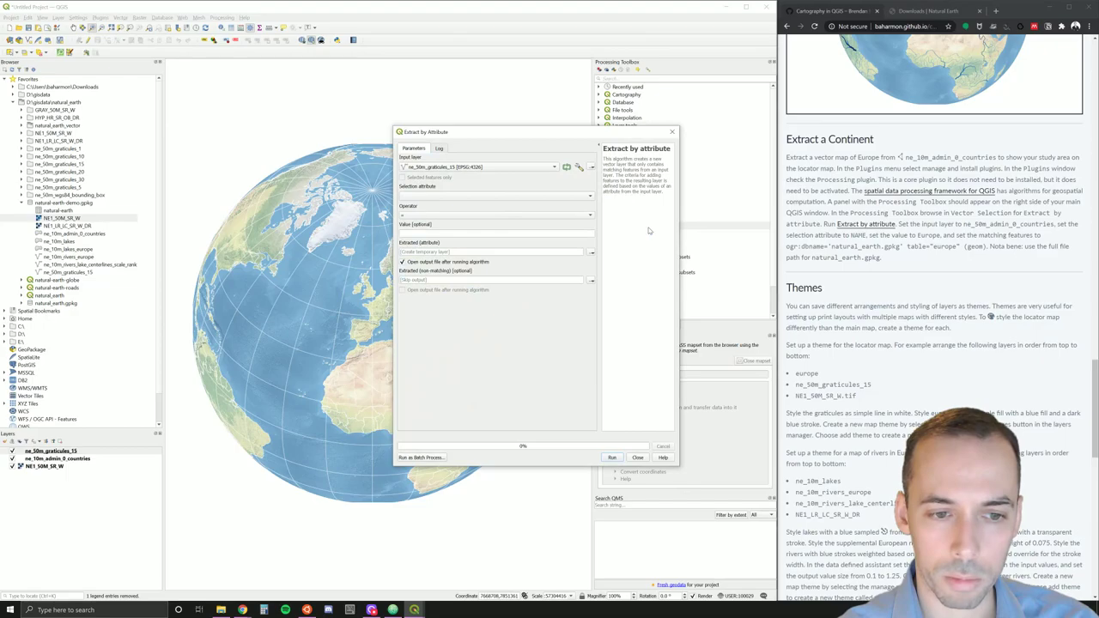
Step: Extract from ne_10m_admin_0_countries the features where CONTINENT equals Europe
{"action": "left_click", "coordinate": [433, 168]}
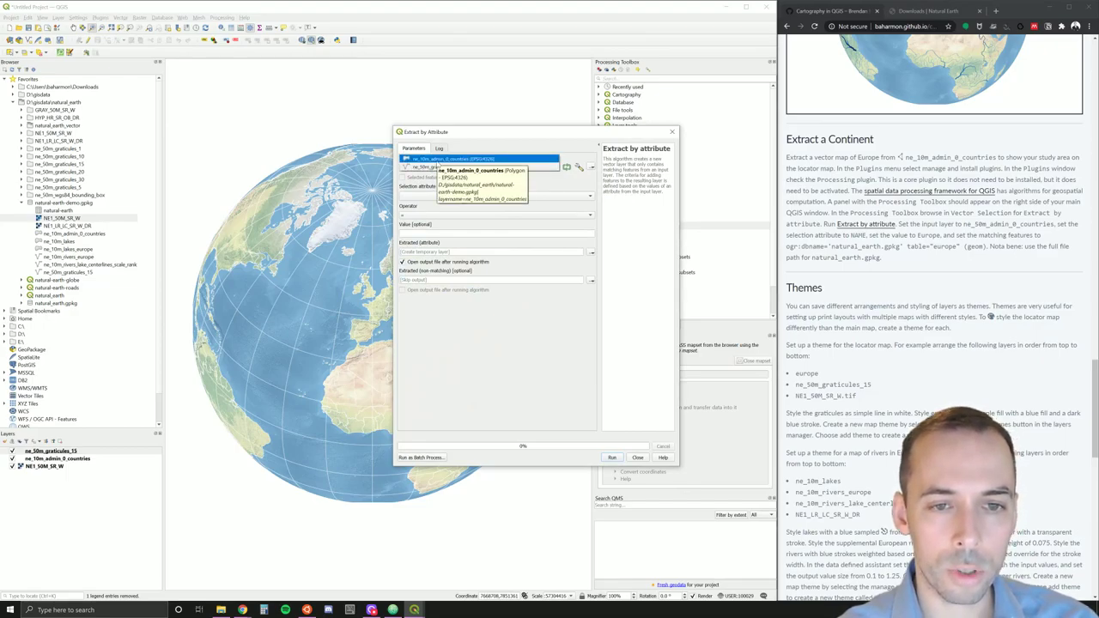
{"action": "left_click", "coordinate": [438, 159]}
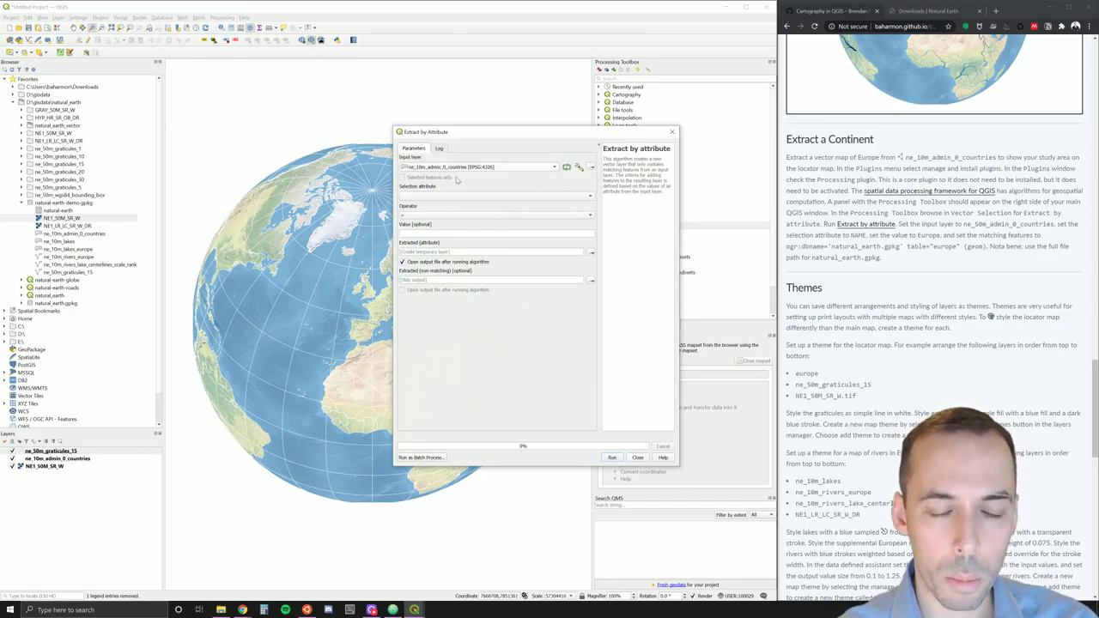
{"action": "left_click", "coordinate": [491, 196]}
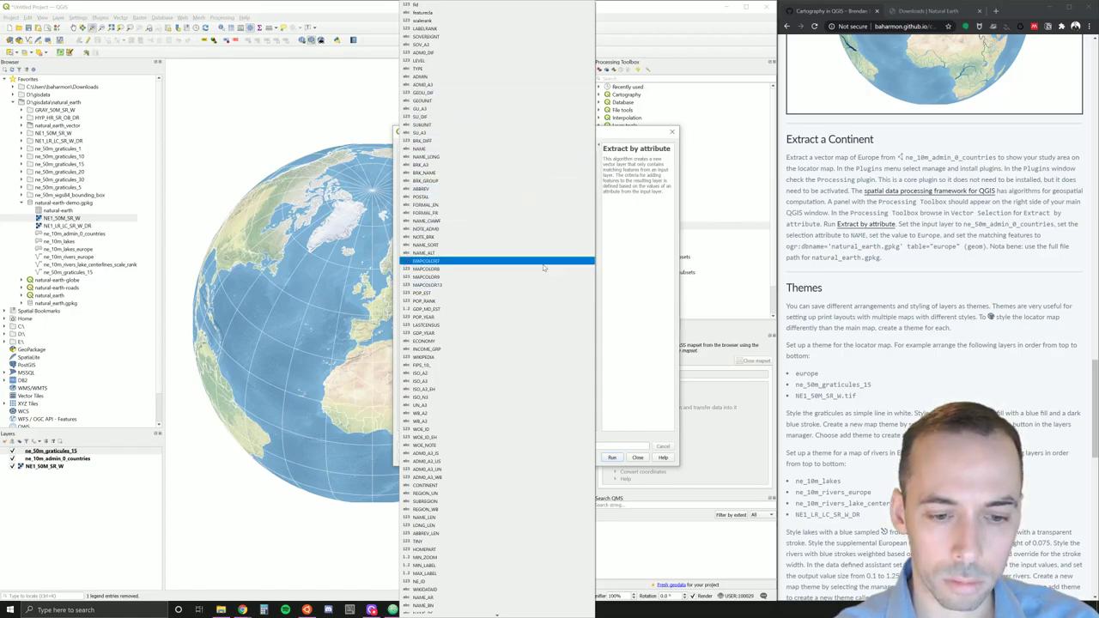
{"action": "scroll", "coordinate": [542, 361], "scroll_direction": "down", "scroll_amount": 6}
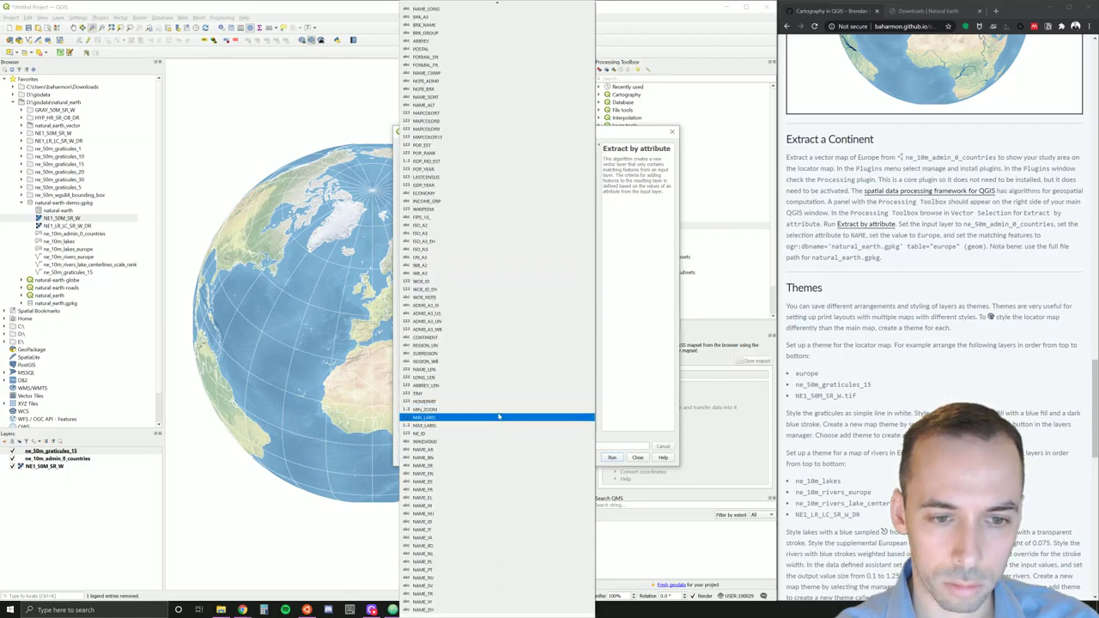
{"action": "scroll", "coordinate": [495, 366], "scroll_direction": "up", "scroll_amount": 1}
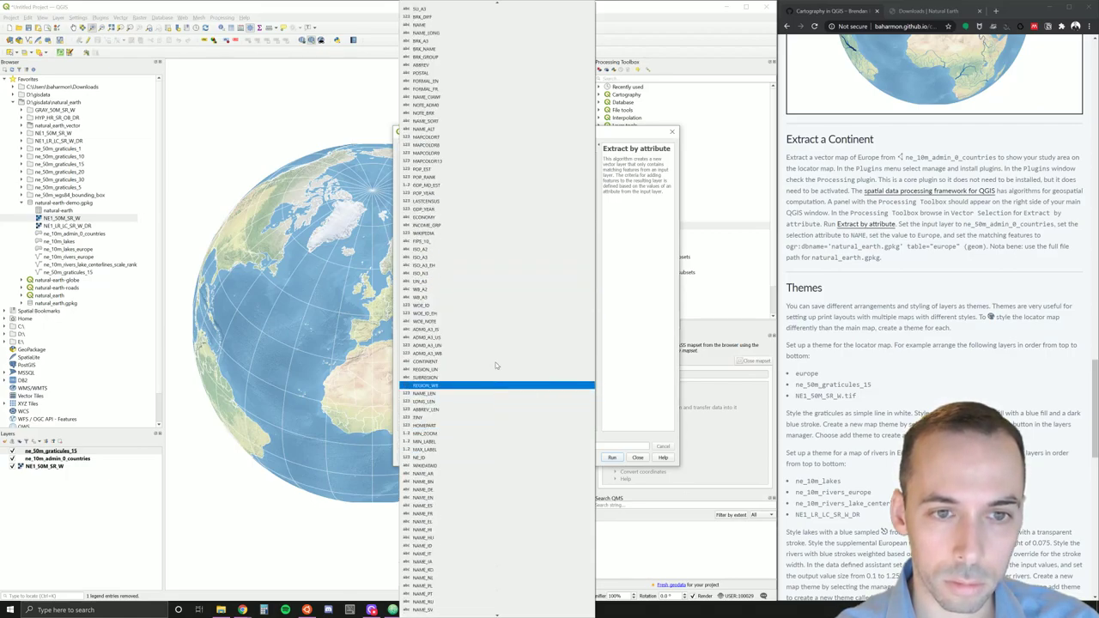
{"action": "scroll", "coordinate": [496, 366], "scroll_direction": "up", "scroll_amount": 1}
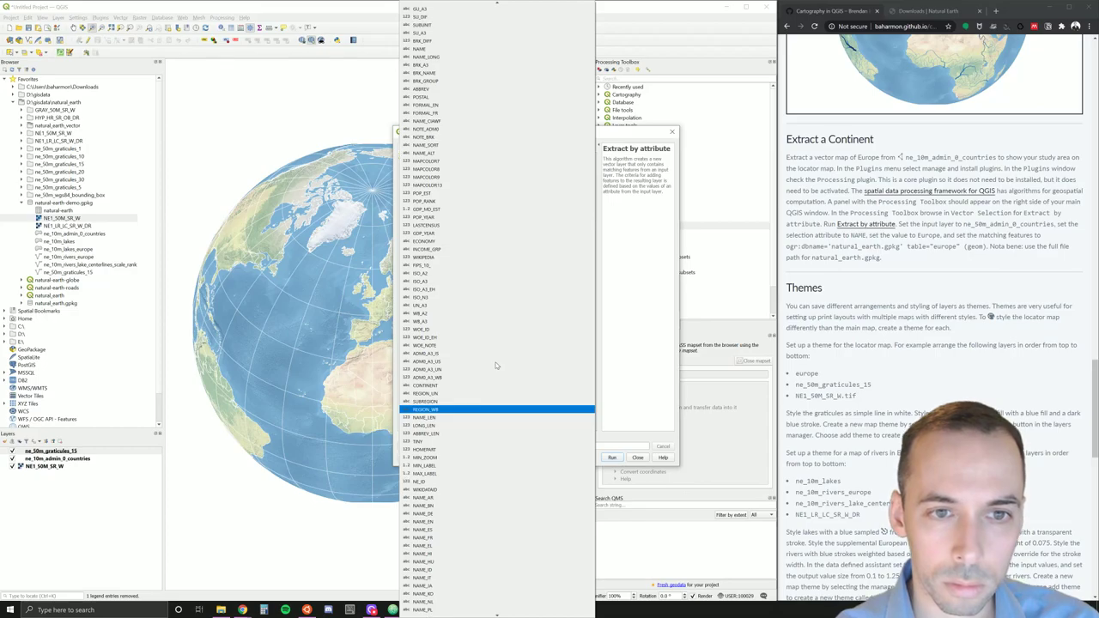
{"action": "left_click", "coordinate": [639, 226]}
{"action": "left_click", "coordinate": [452, 199]}
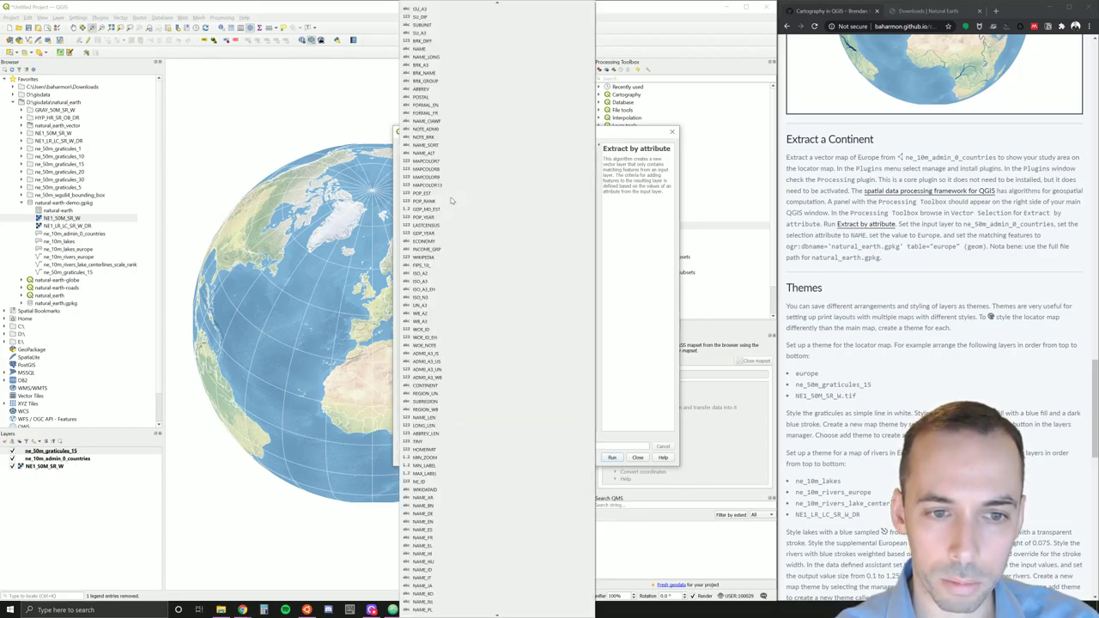
{"action": "key", "text": "c"}
{"action": "key", "text": "Return"}
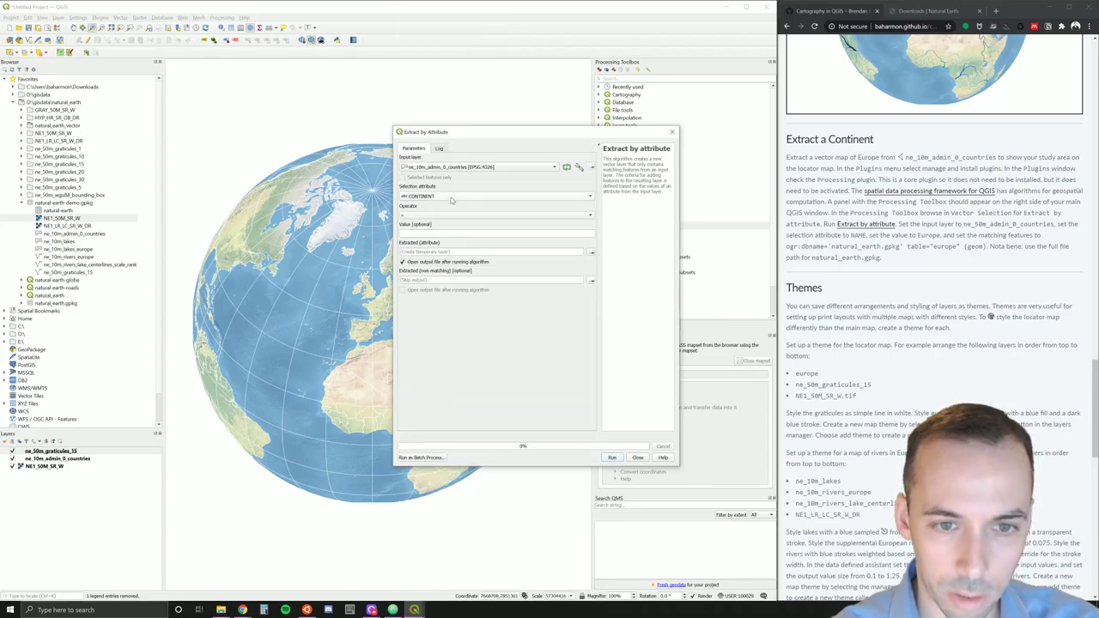
{"action": "left_click", "coordinate": [493, 232]}
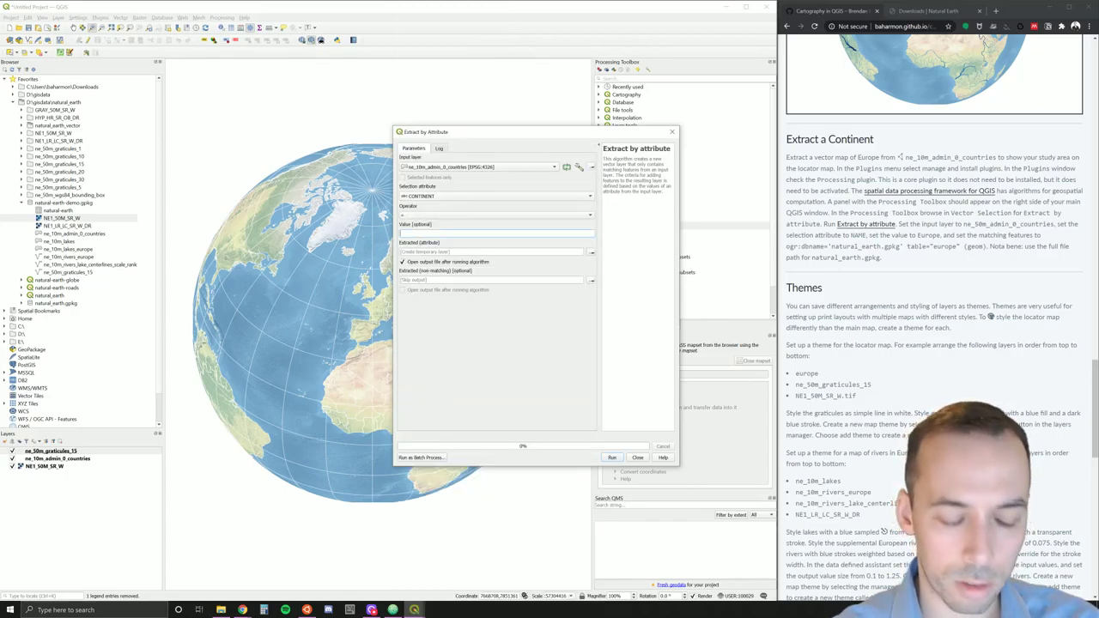
{"action": "type", "text": "Europe"}
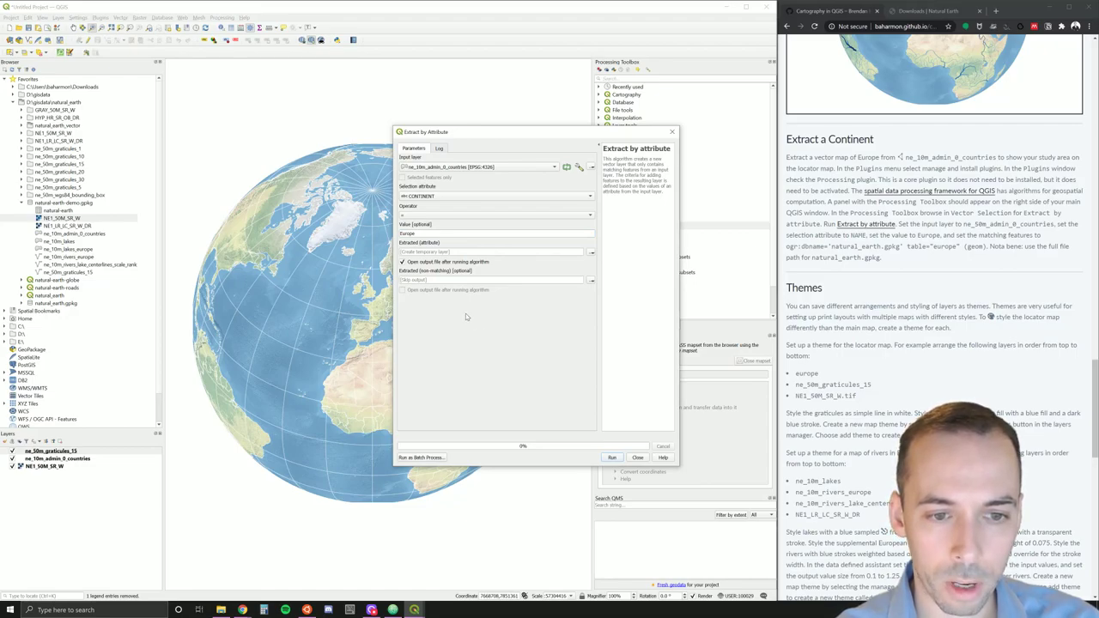
Step: Save the output as layer europe in natural_earth.gpkg, run the extraction and close
{"action": "left_click", "coordinate": [591, 251]}
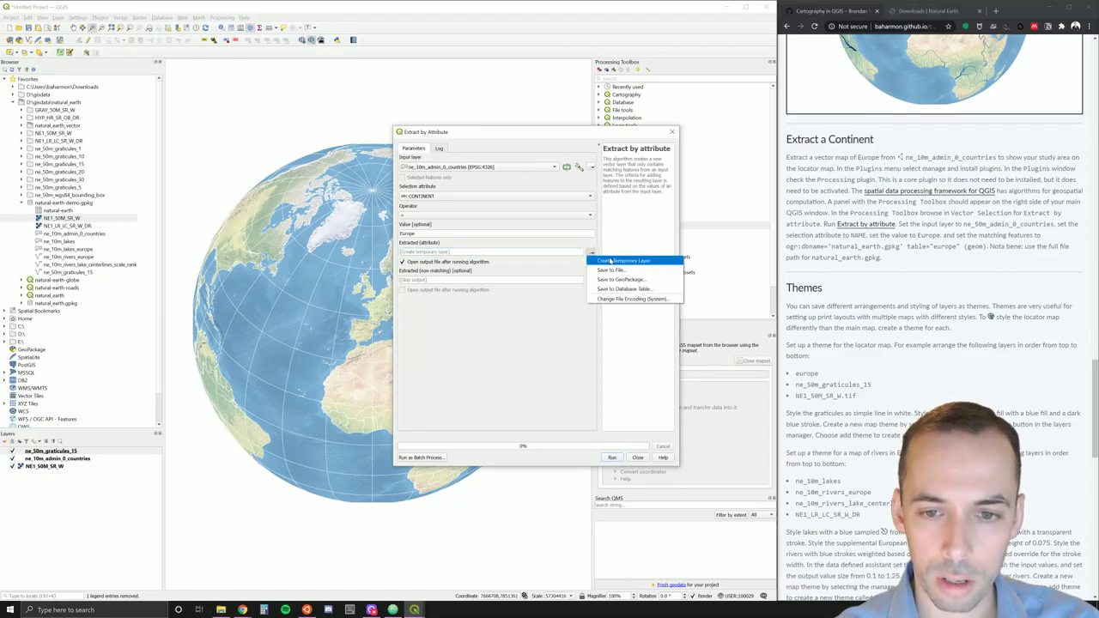
{"action": "left_click", "coordinate": [614, 280]}
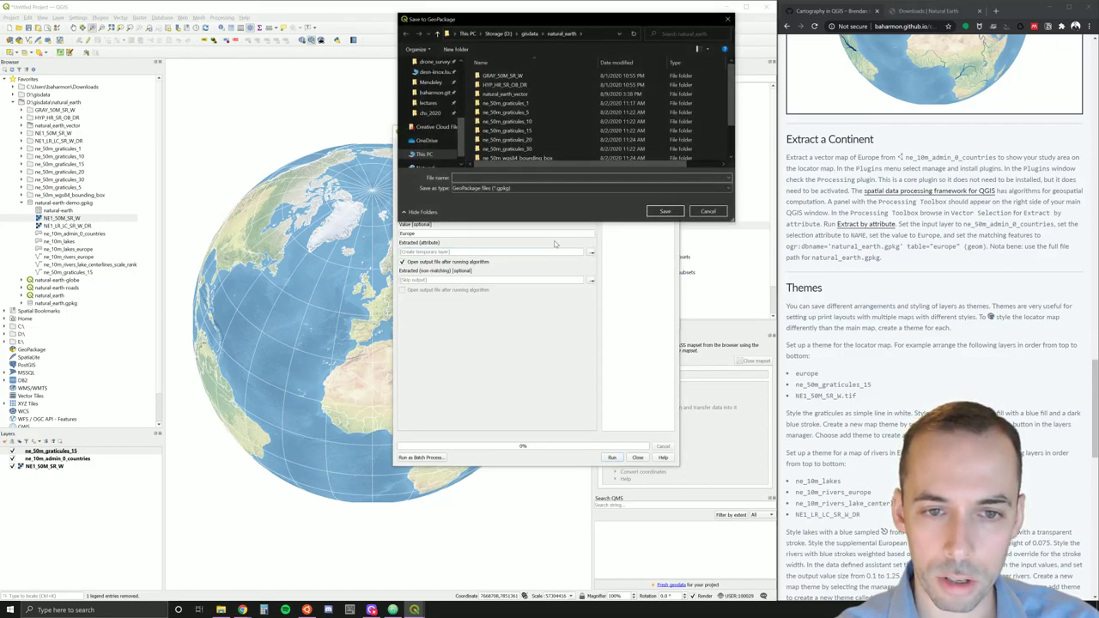
{"action": "scroll", "coordinate": [549, 129], "scroll_direction": "down", "scroll_amount": 3}
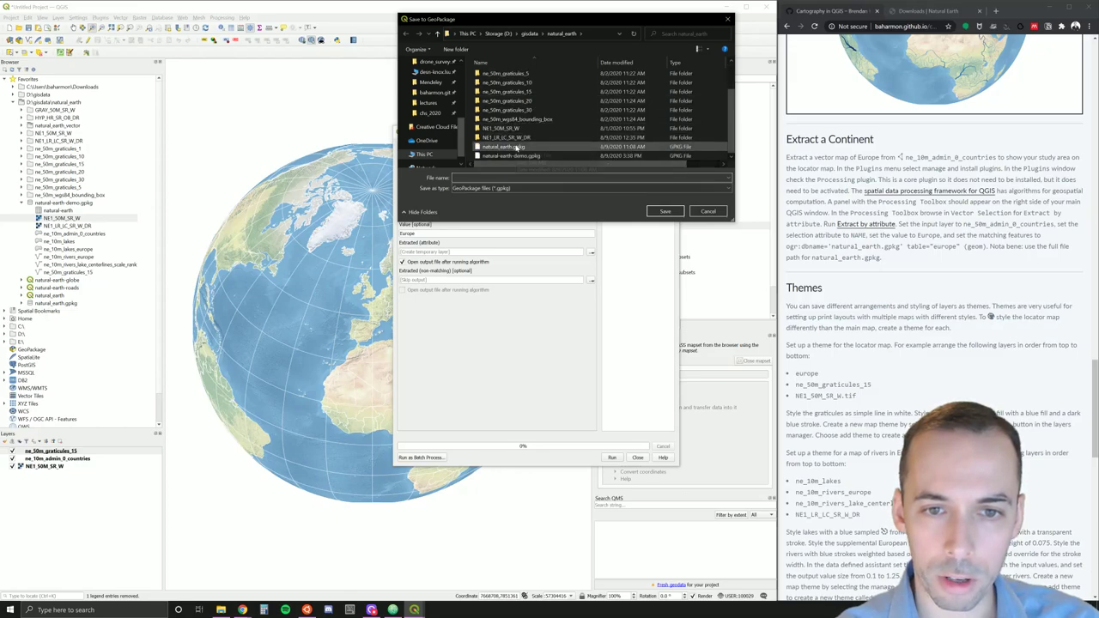
{"action": "double_click", "coordinate": [514, 147]}
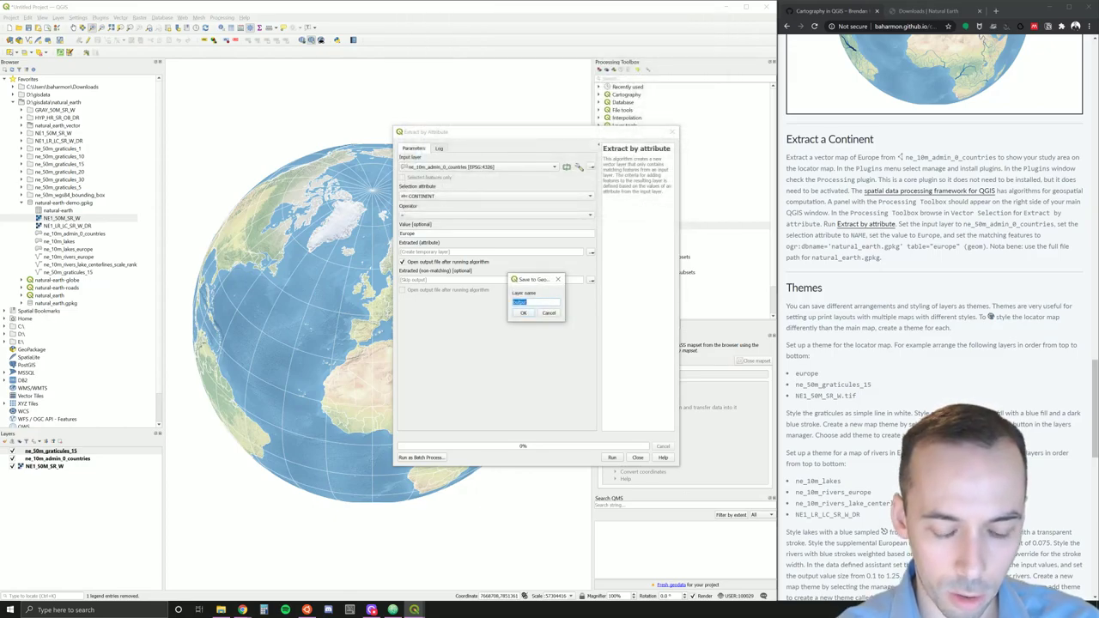
{"action": "type", "text": "europe"}
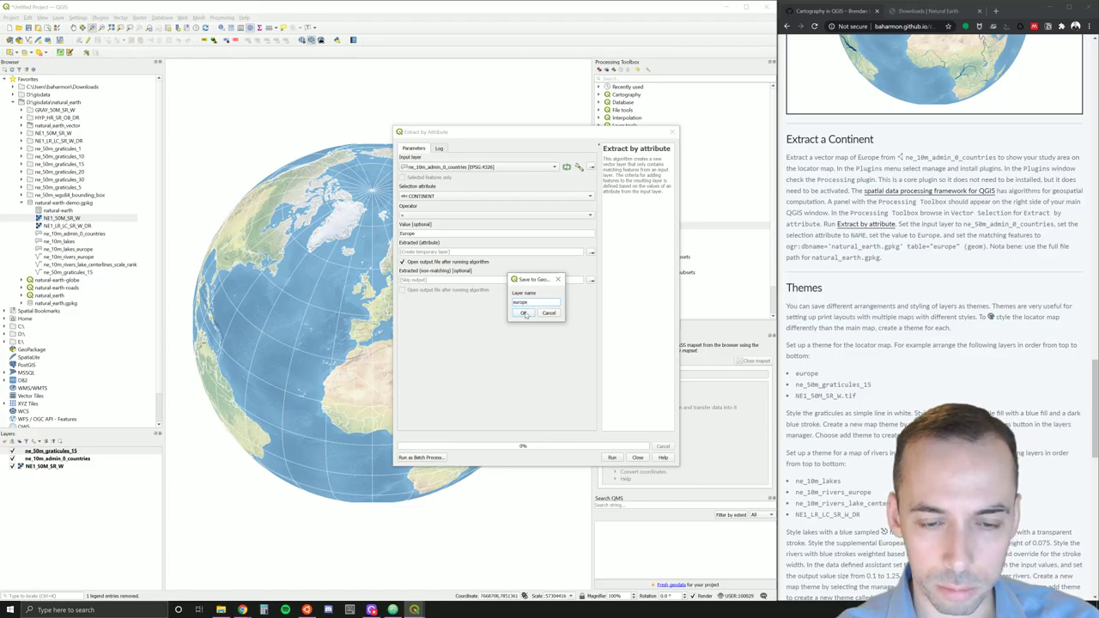
{"action": "left_click", "coordinate": [523, 313]}
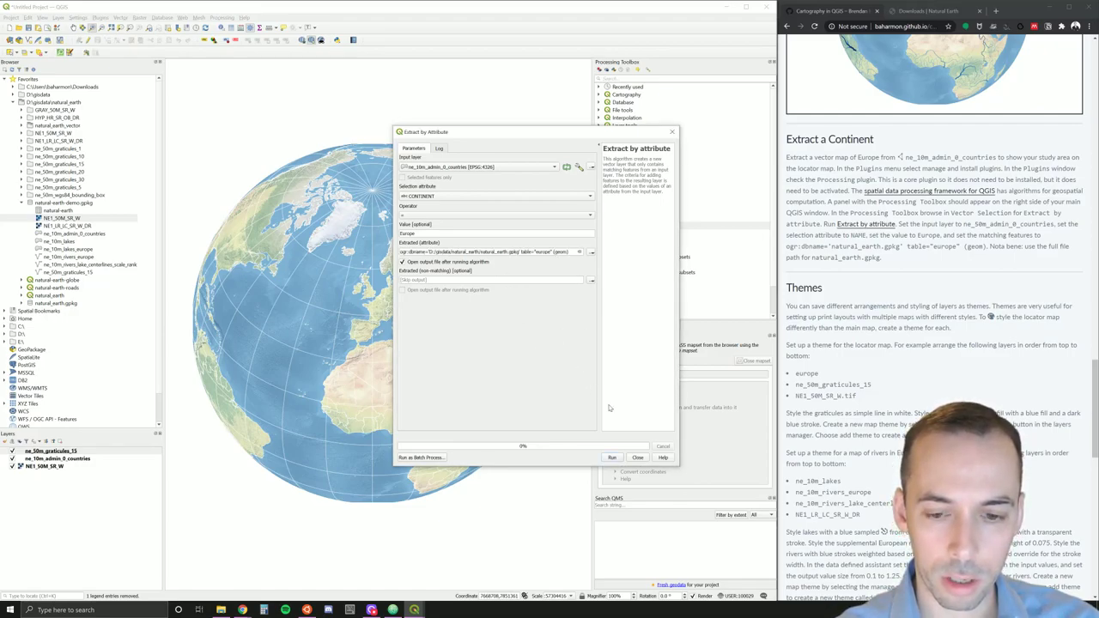
{"action": "left_click", "coordinate": [612, 456]}
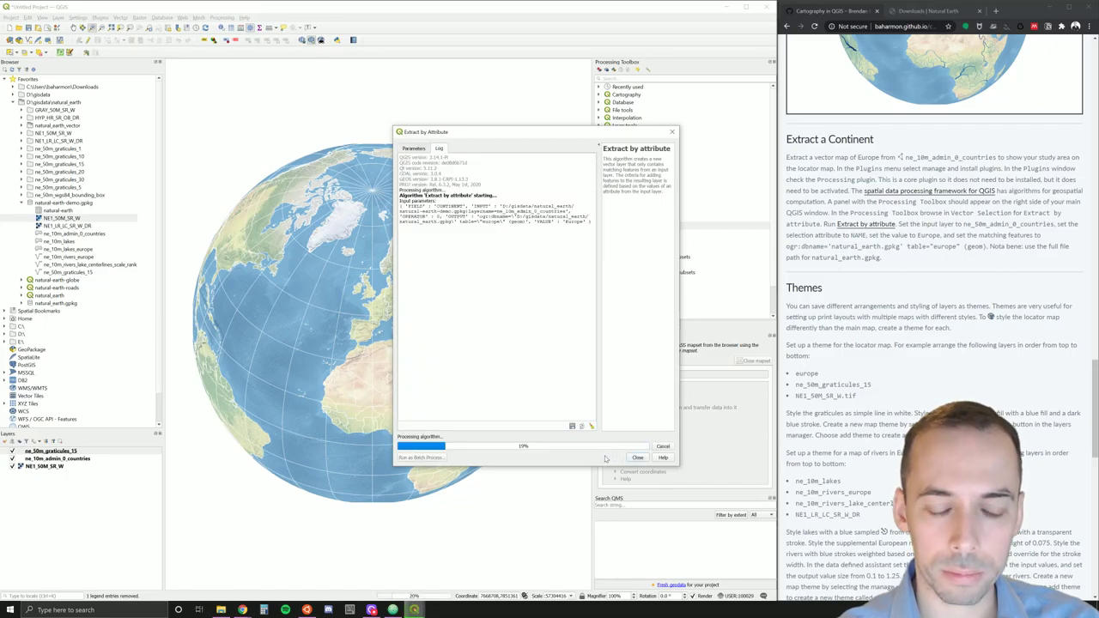
{"action": "left_click", "coordinate": [671, 131]}
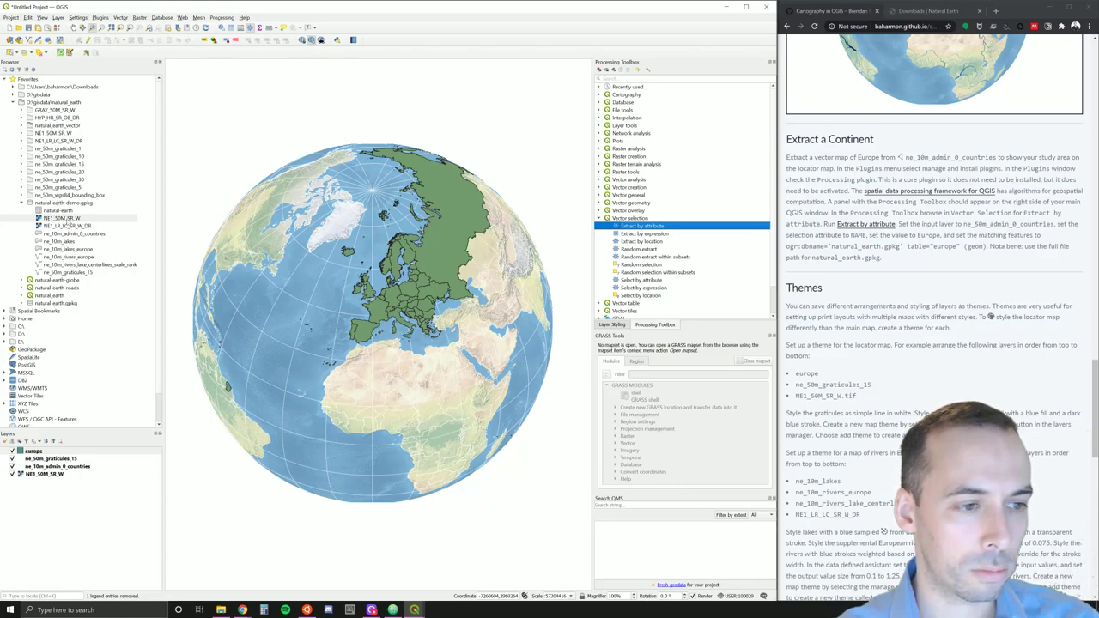
Step: Copy the europe layer from natural_earth.gpkg into natural-earth-demo.gpkg in the Browser
{"action": "left_click", "coordinate": [60, 209]}
{"action": "left_click", "coordinate": [62, 204]}
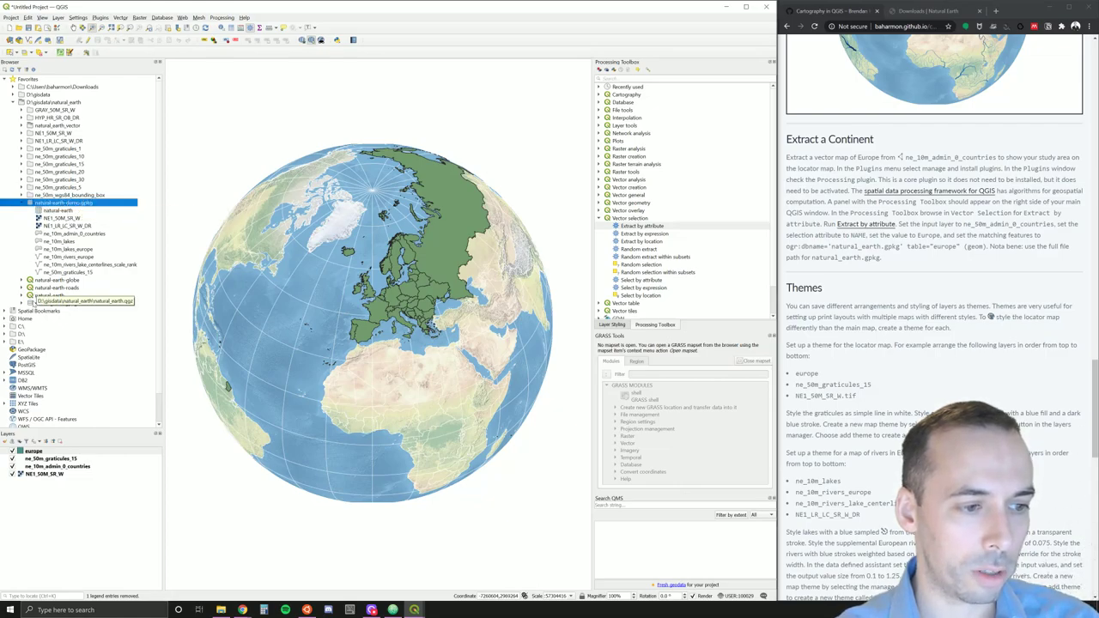
{"action": "left_click", "coordinate": [23, 306], "text": "shift"}
{"action": "left_click", "coordinate": [21, 304]}
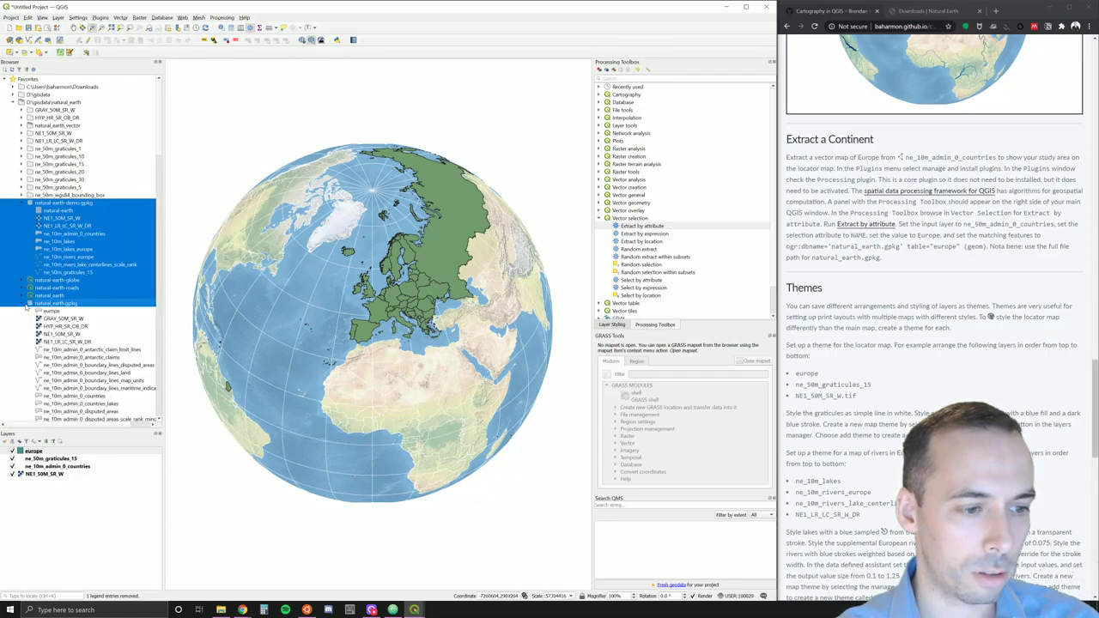
{"action": "left_click", "coordinate": [23, 305]}
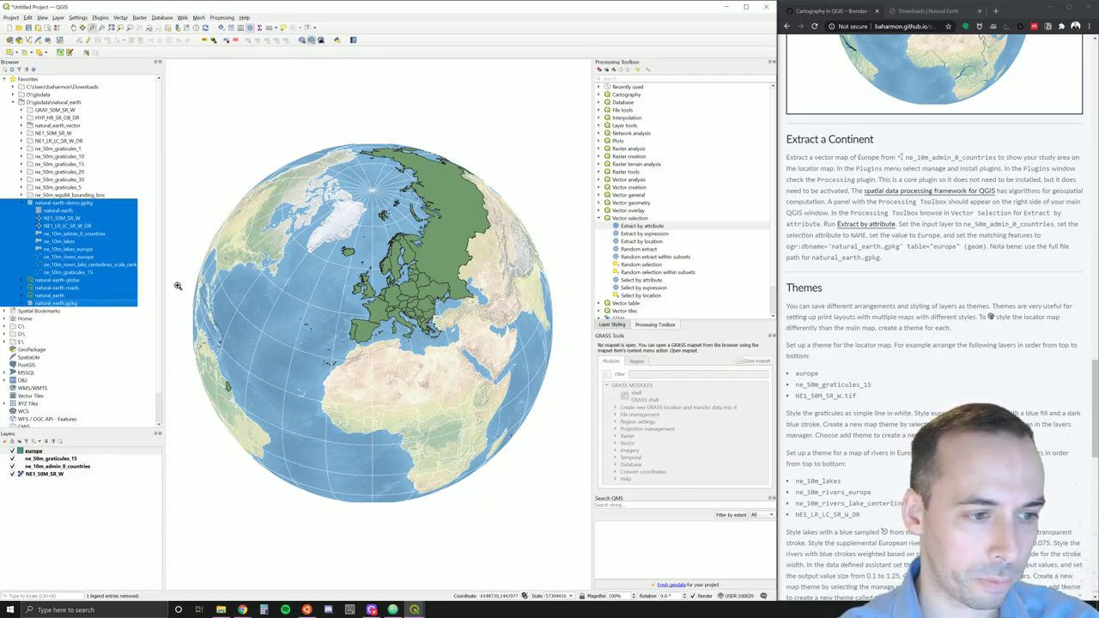
{"action": "left_click", "coordinate": [22, 305]}
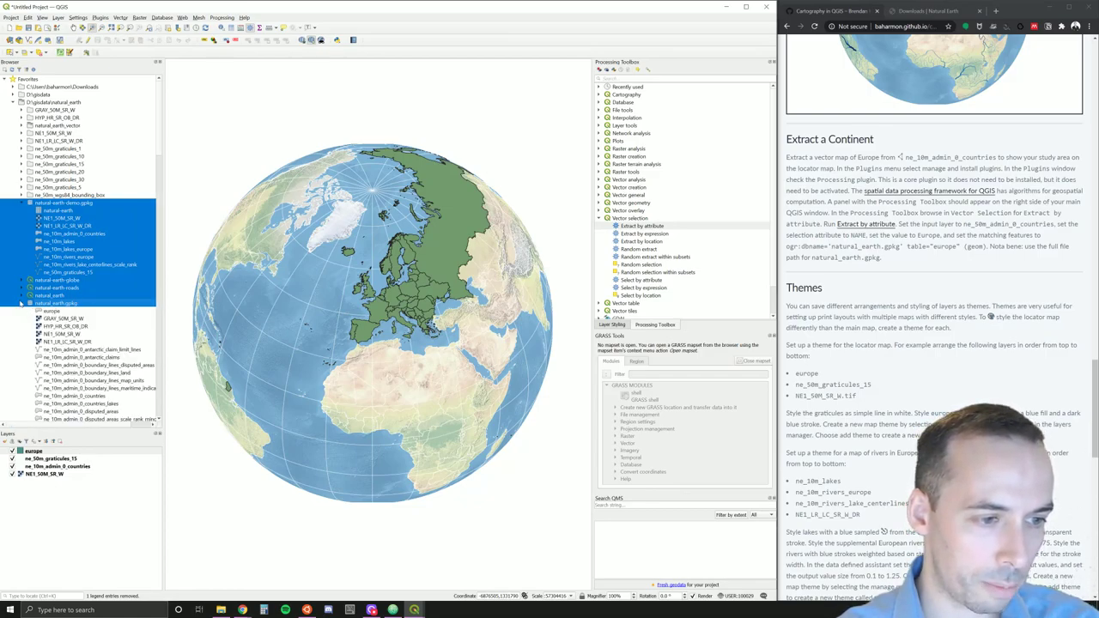
{"action": "left_click_drag", "start_coordinate": [53, 311], "coordinate": [47, 205]}
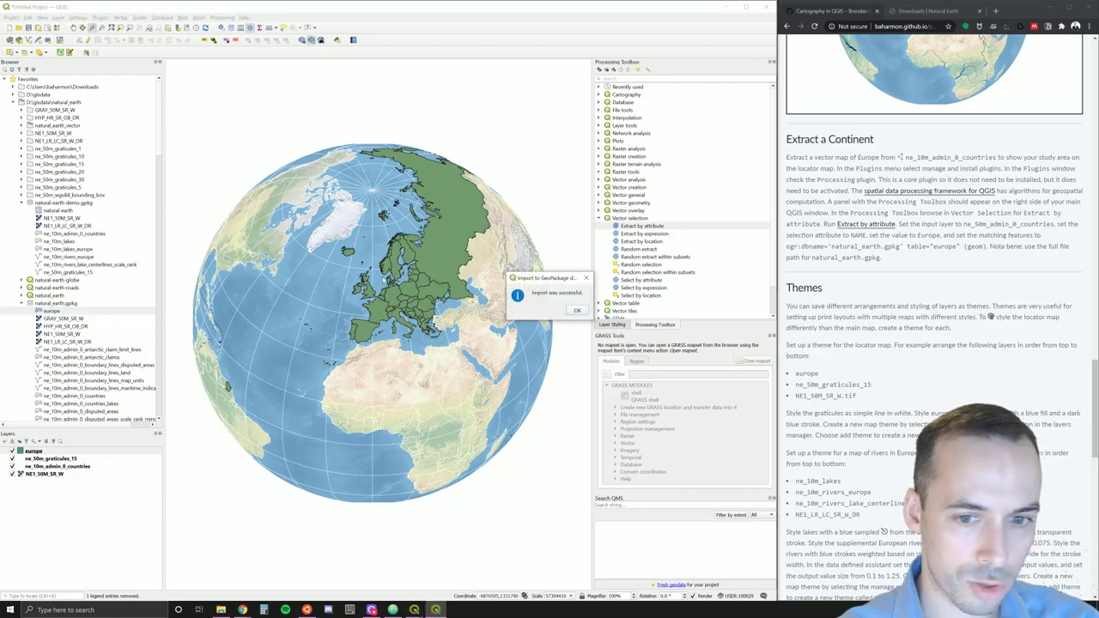
{"action": "left_click", "coordinate": [573, 310]}
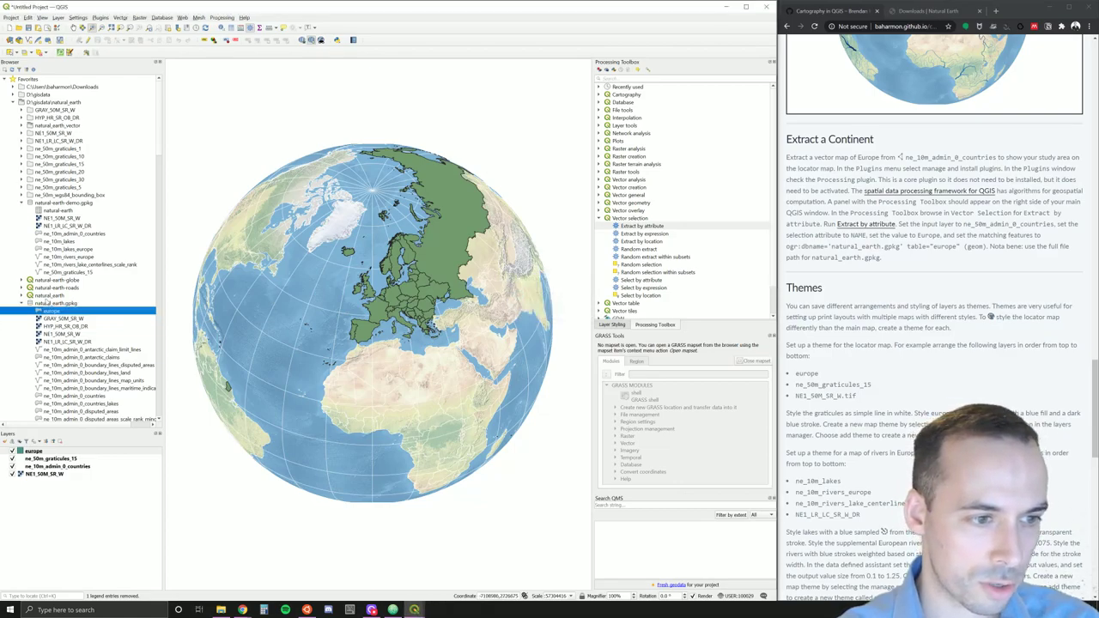
Step: Add the natural-earth-demo europe layer to the map and remove the duplicate europe layer
{"action": "left_click", "coordinate": [12, 68]}
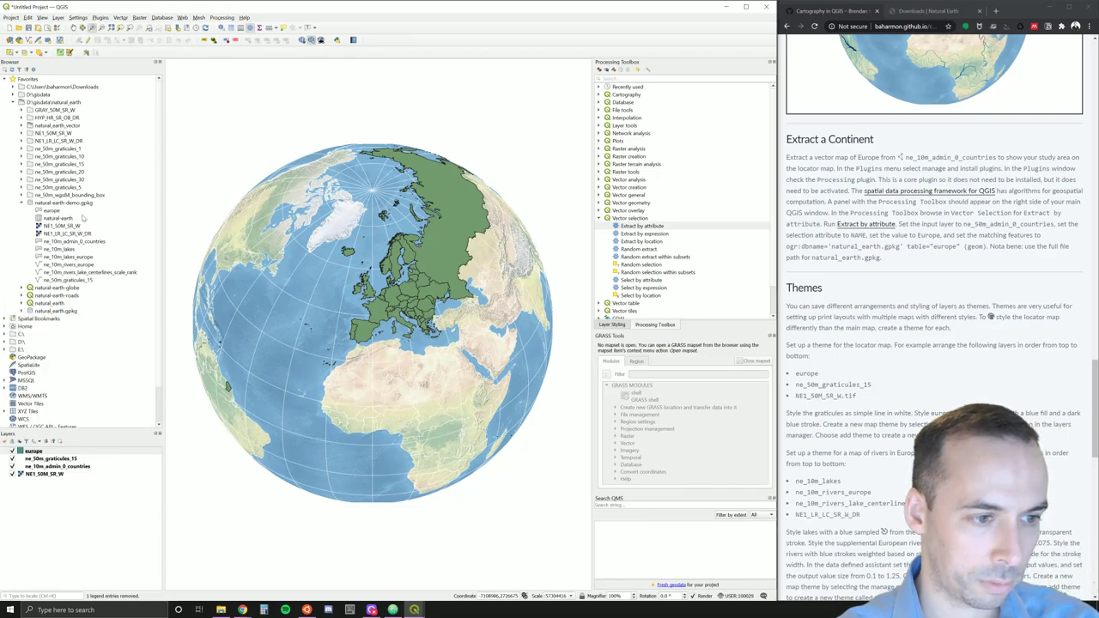
{"action": "double_click", "coordinate": [53, 209]}
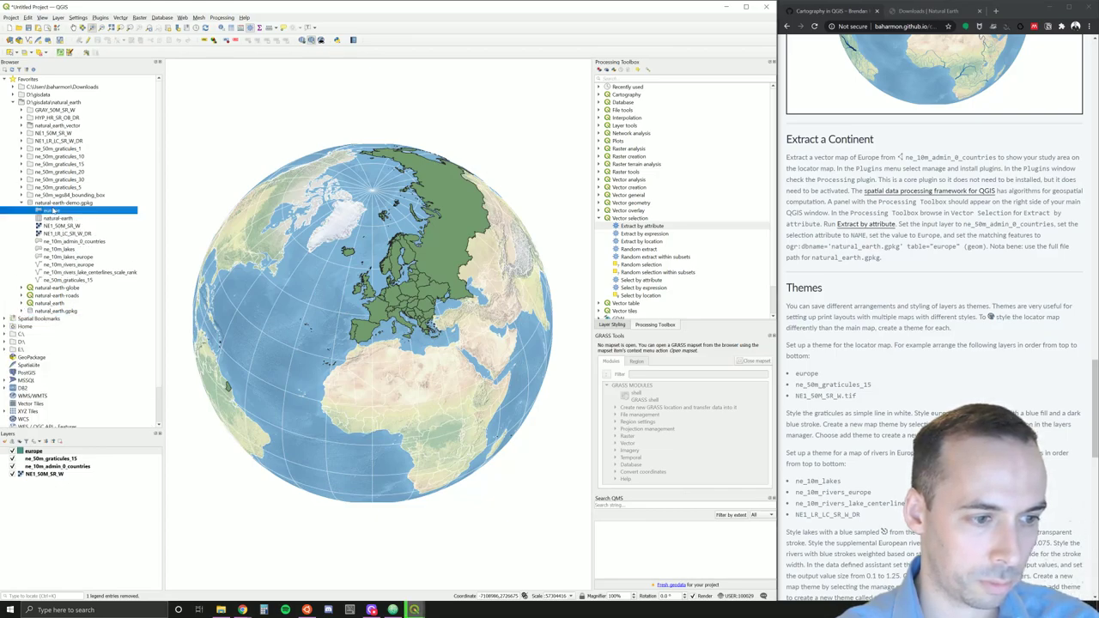
{"action": "right_click", "coordinate": [32, 458]}
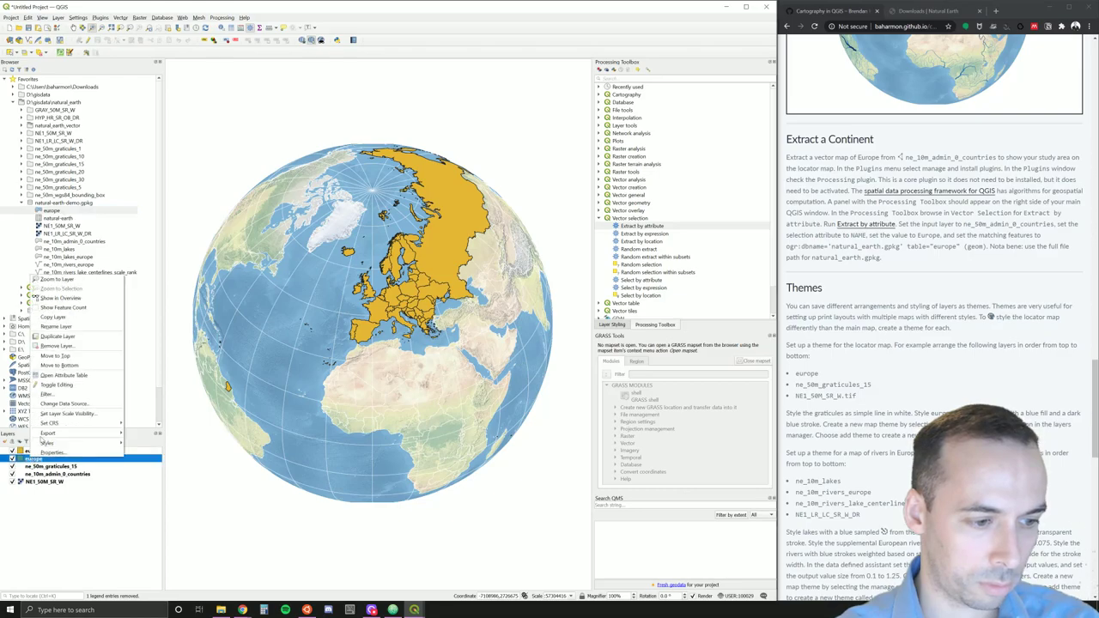
{"action": "left_click", "coordinate": [84, 346]}
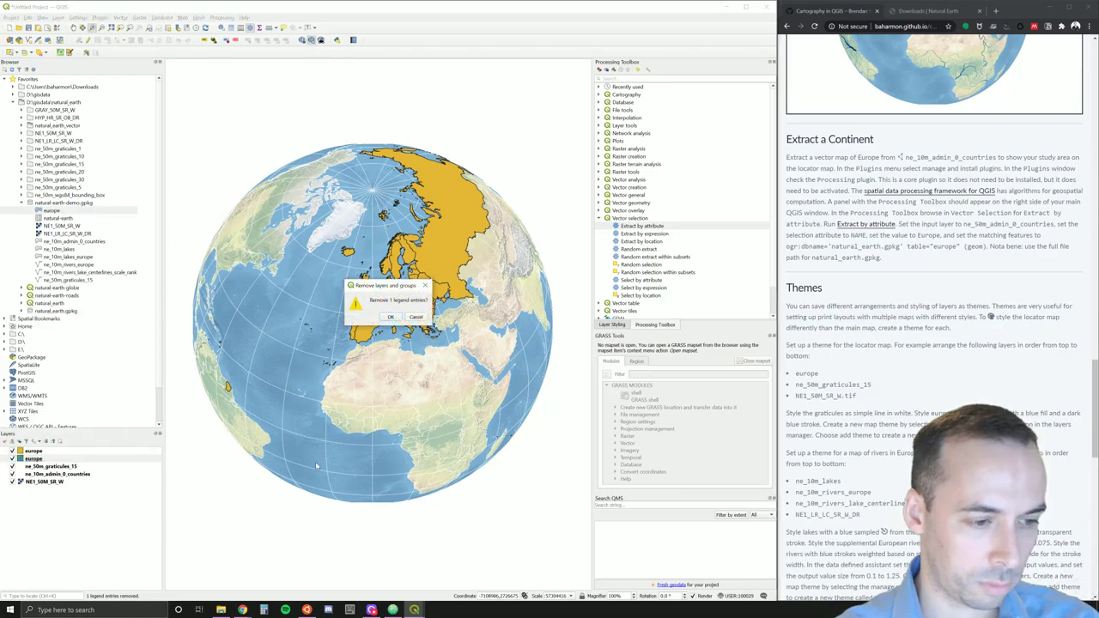
Step: Confirm the duplicate's removal and give europe a 0.2 wide #08306b outline
{"action": "left_click", "coordinate": [386, 317]}
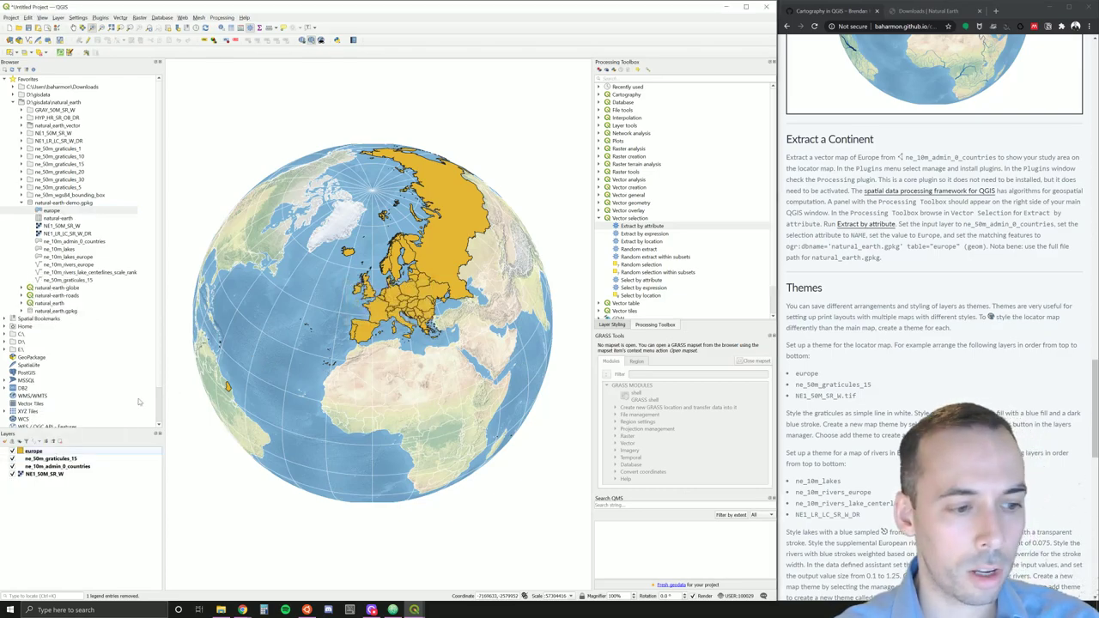
{"action": "double_click", "coordinate": [36, 452]}
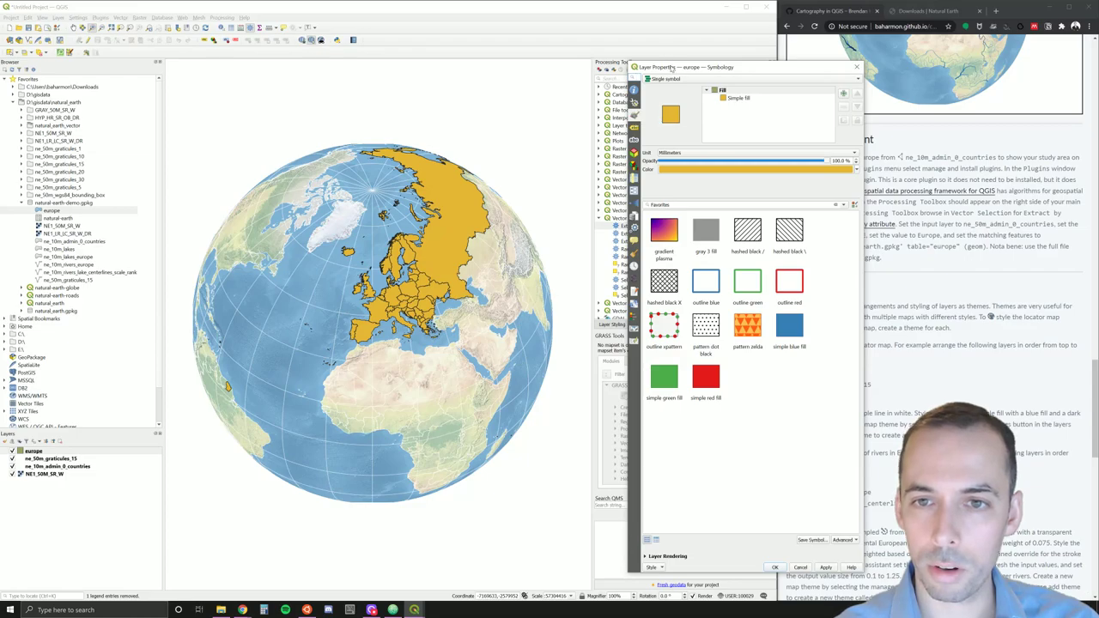
{"action": "left_click_drag", "start_coordinate": [670, 66], "coordinate": [560, 66]}
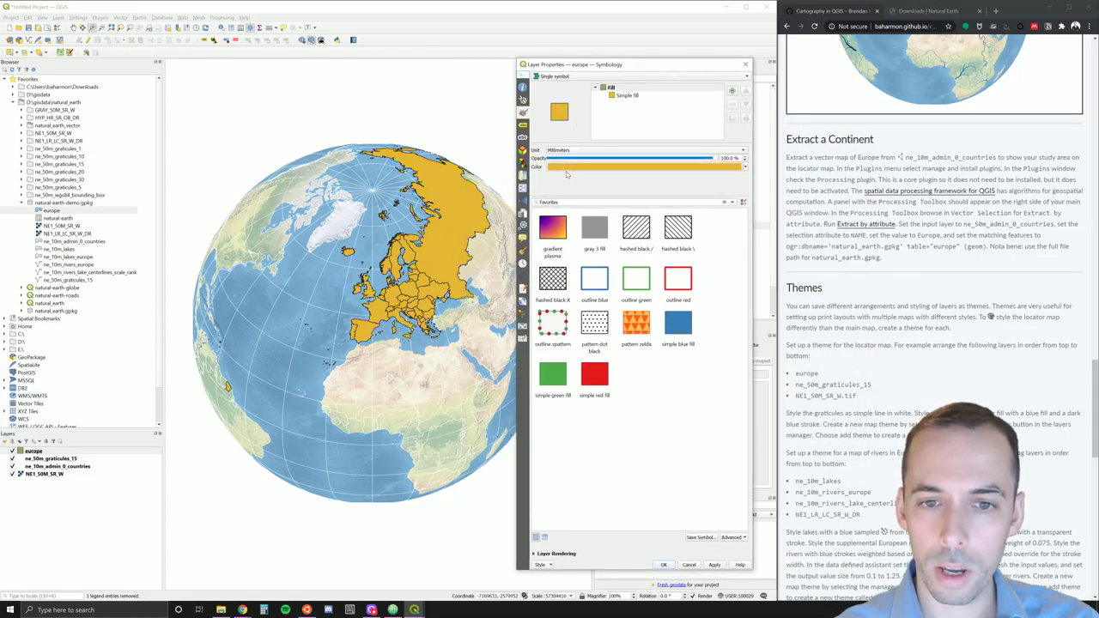
{"action": "left_click", "coordinate": [628, 95]}
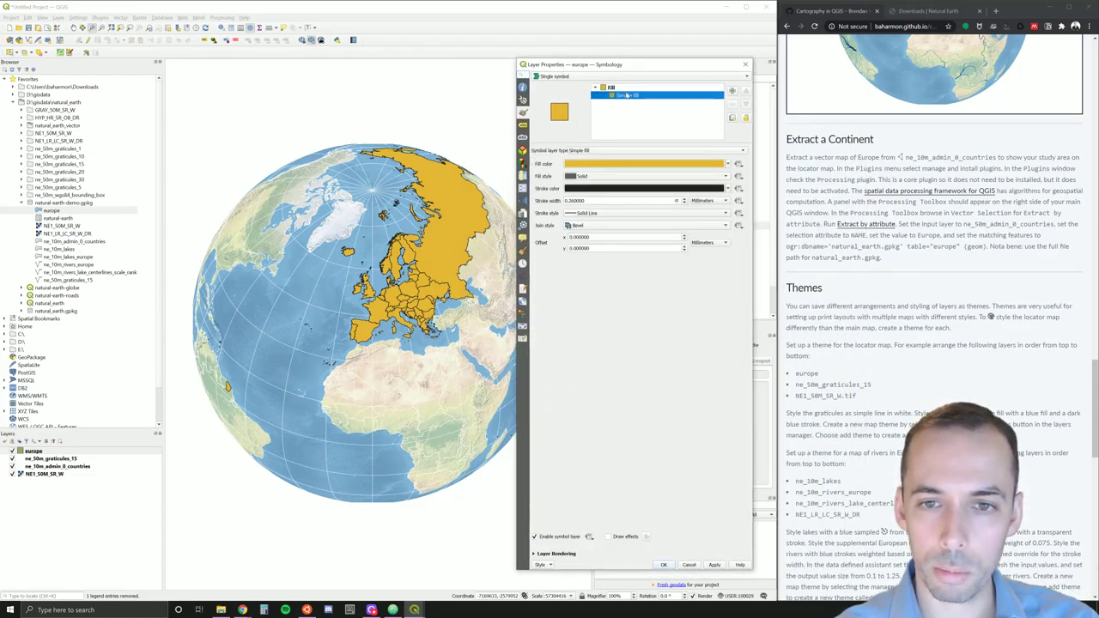
{"action": "left_click", "coordinate": [596, 191]}
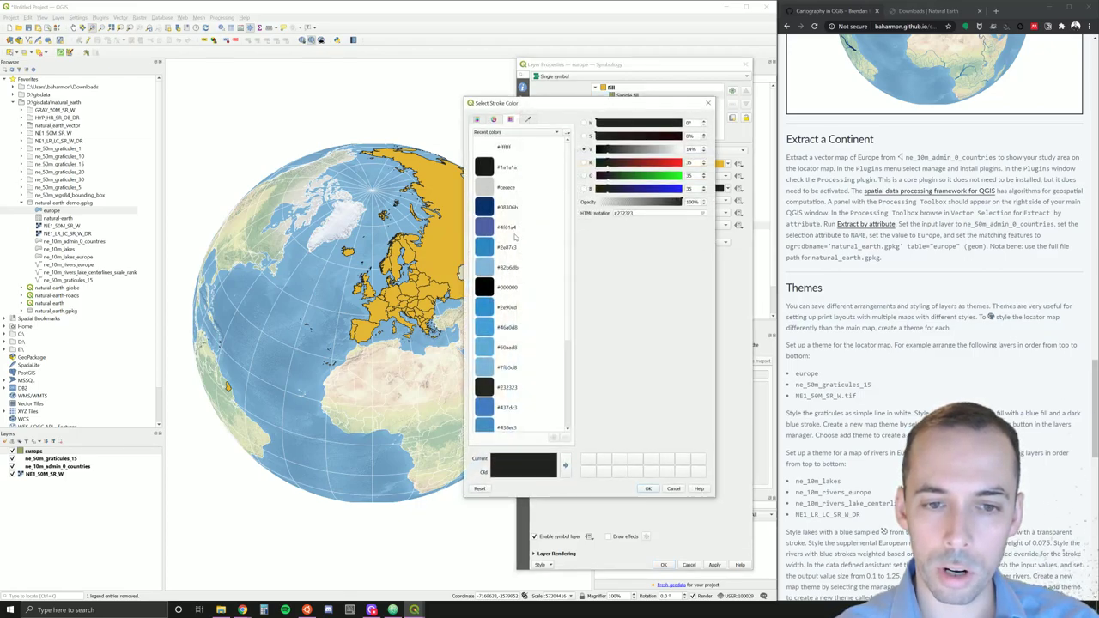
{"action": "left_click", "coordinate": [506, 207]}
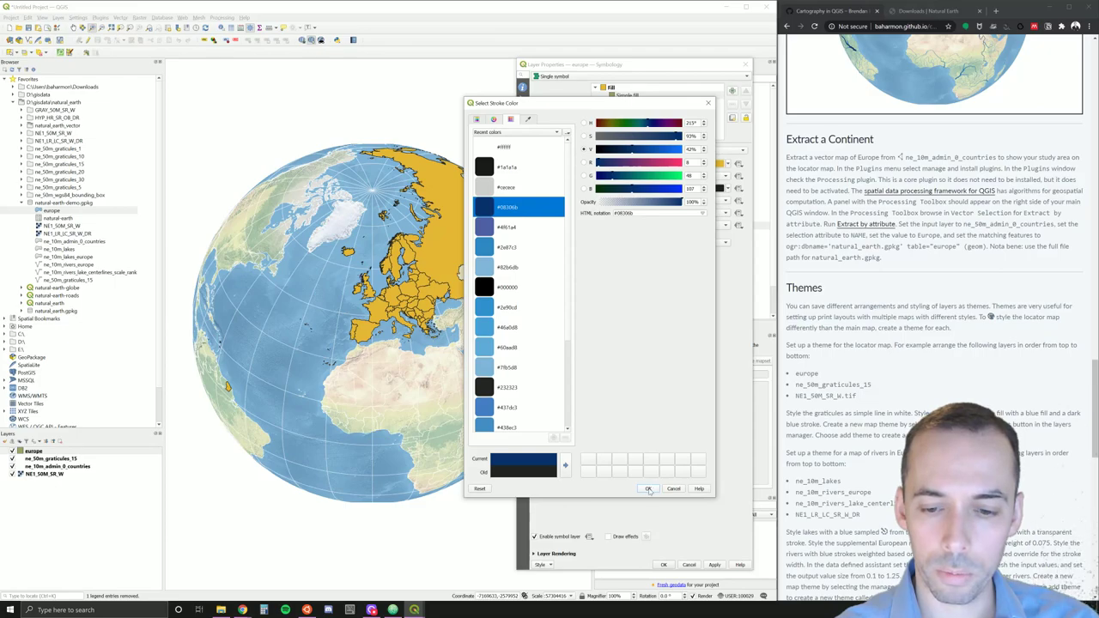
{"action": "left_click", "coordinate": [648, 488]}
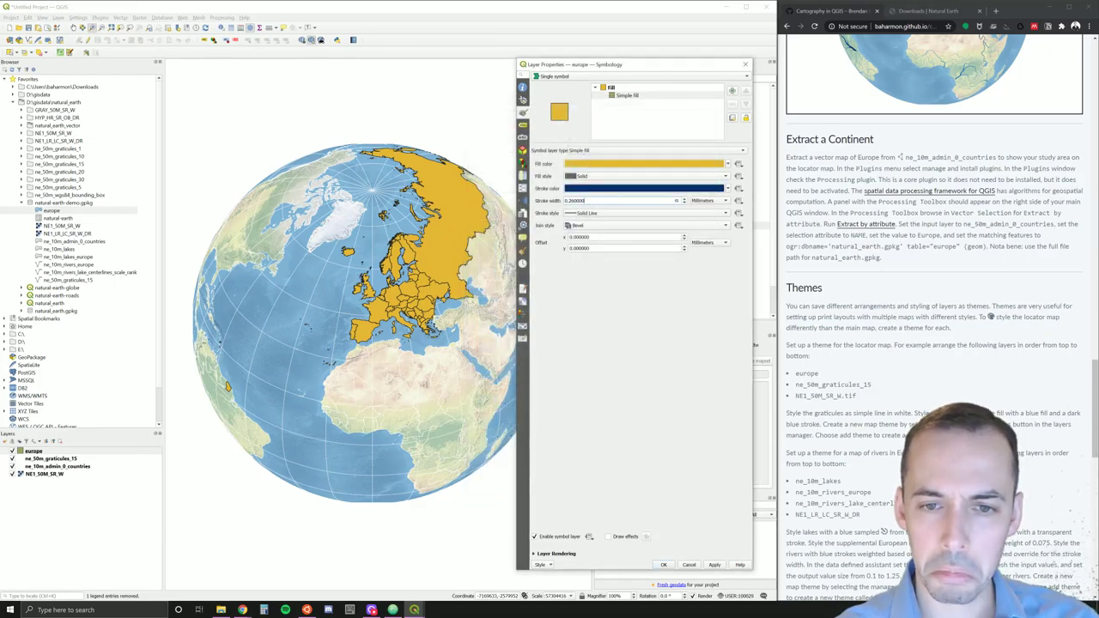
{"action": "key", "text": "ctrl+a"}
{"action": "type", "text": "0.2"}
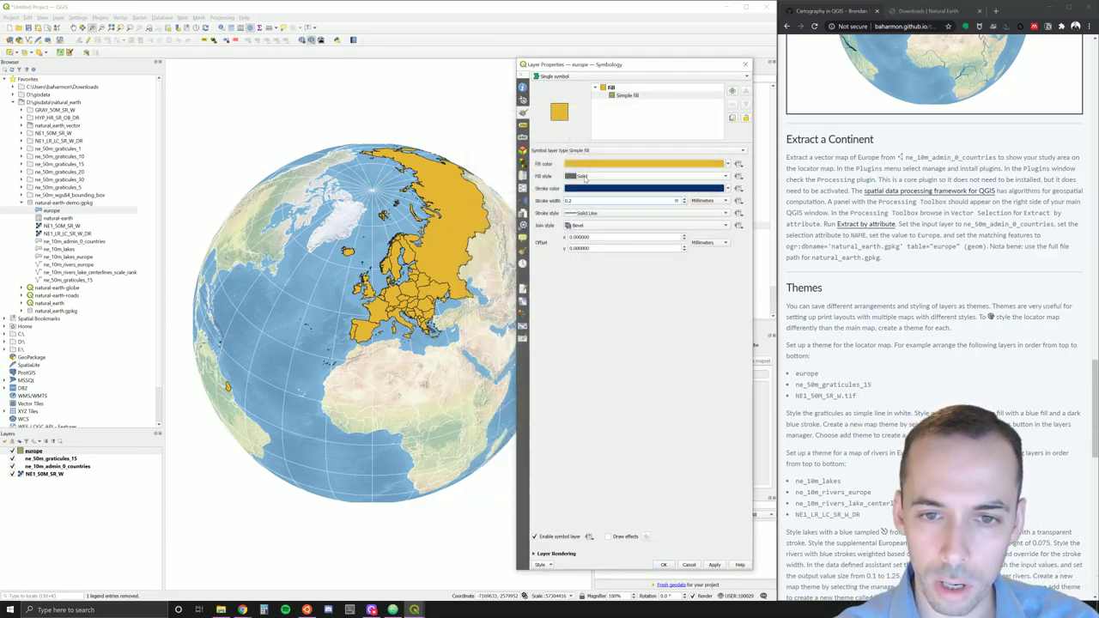
Step: Fill the europe countries with blue #4f61a4 and apply the style
{"action": "left_click", "coordinate": [581, 165]}
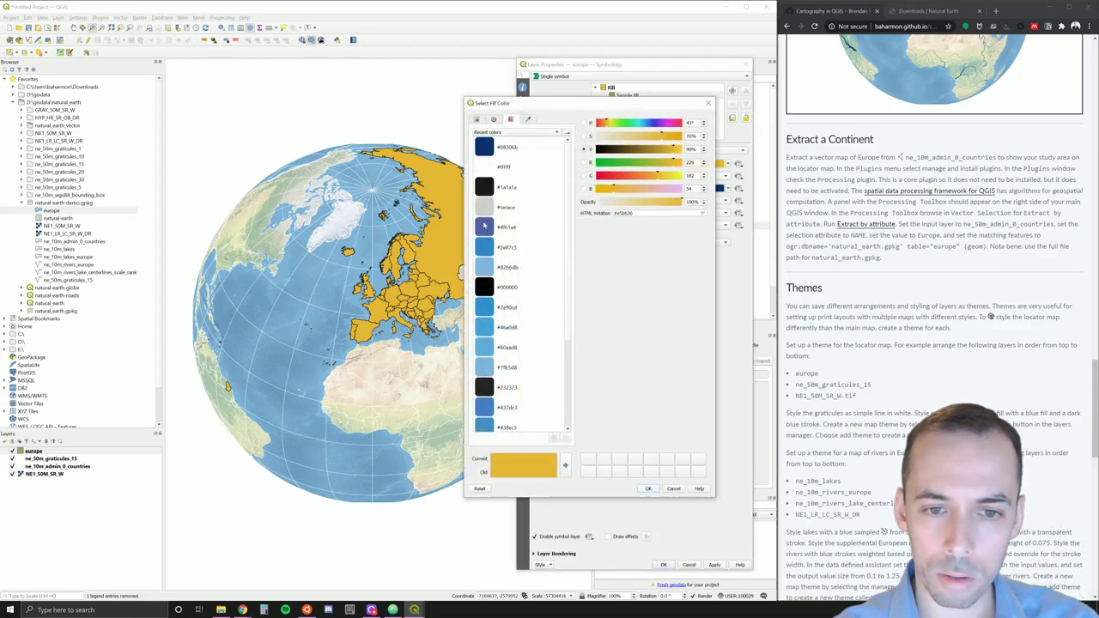
{"action": "left_click", "coordinate": [485, 226]}
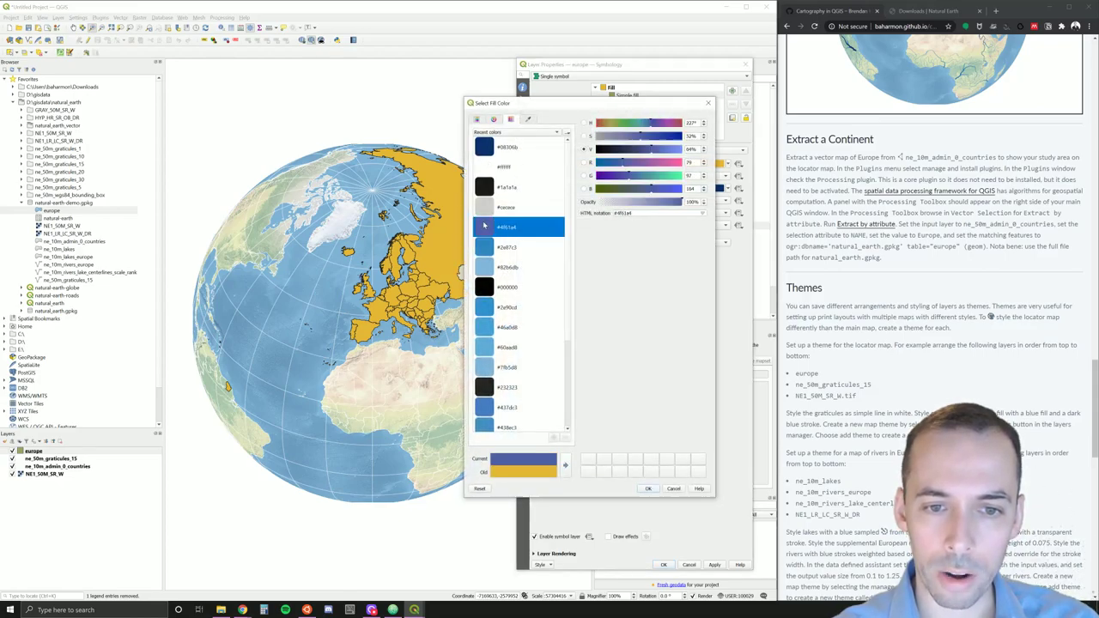
{"action": "left_click", "coordinate": [642, 492]}
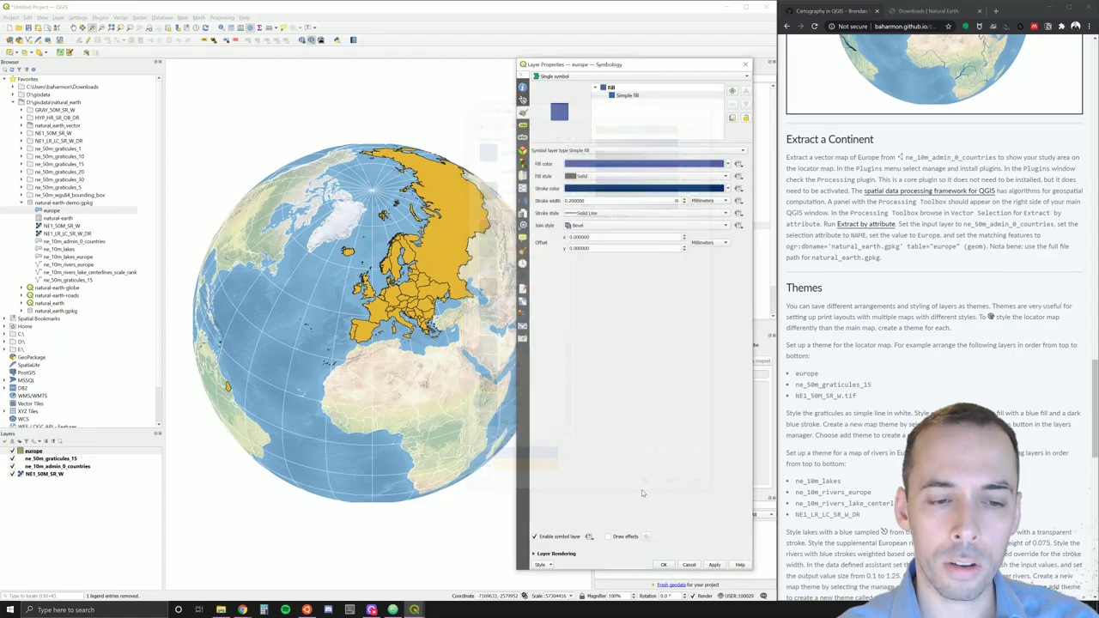
{"action": "left_click", "coordinate": [710, 564]}
{"action": "left_click", "coordinate": [666, 564]}
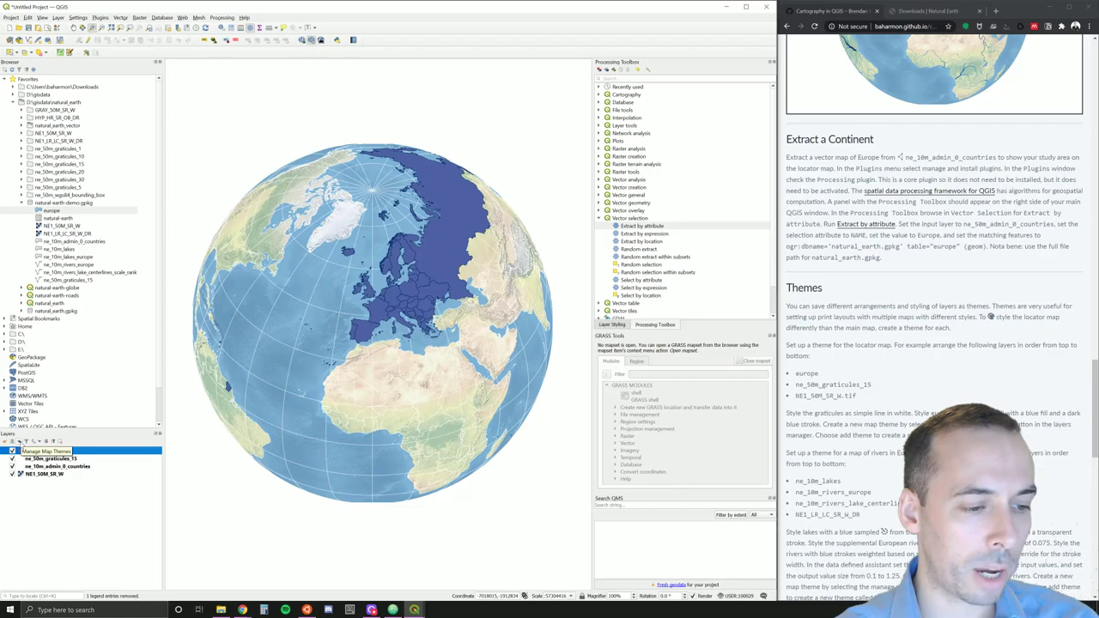
Step: Add a map theme named Globe from the current layer visibility
{"action": "left_click", "coordinate": [19, 441]}
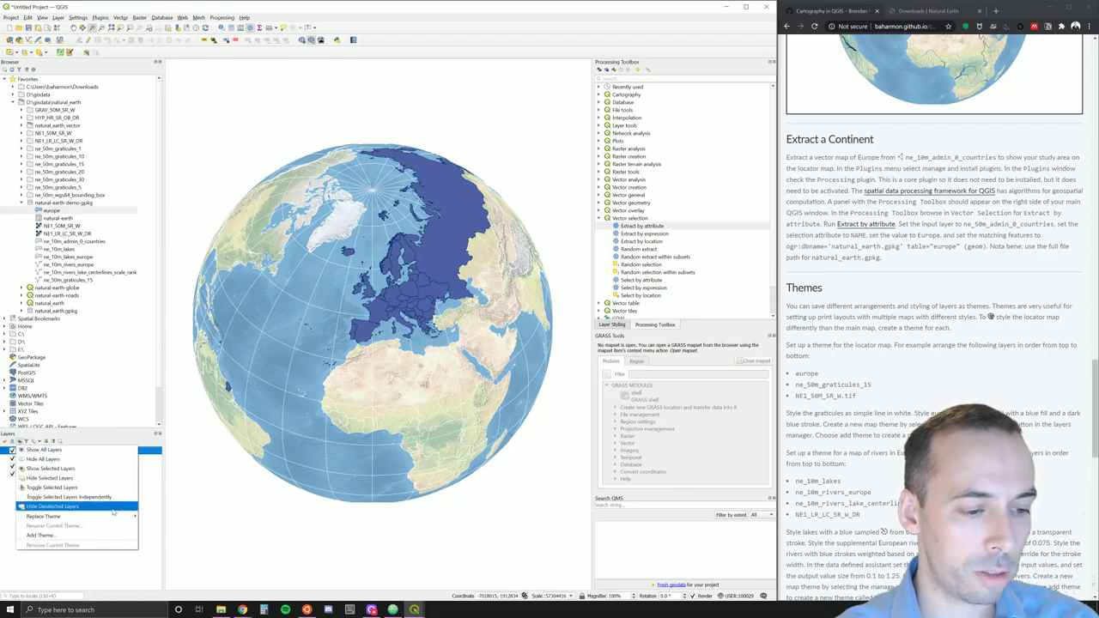
{"action": "left_click", "coordinate": [115, 539]}
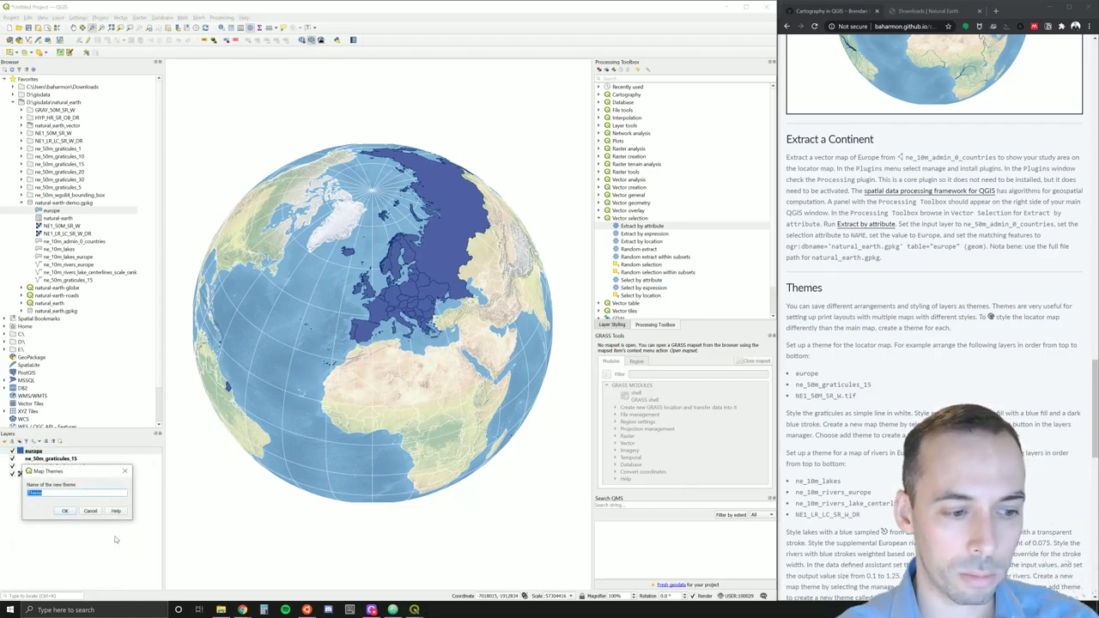
{"action": "type", "text": "lobe"}
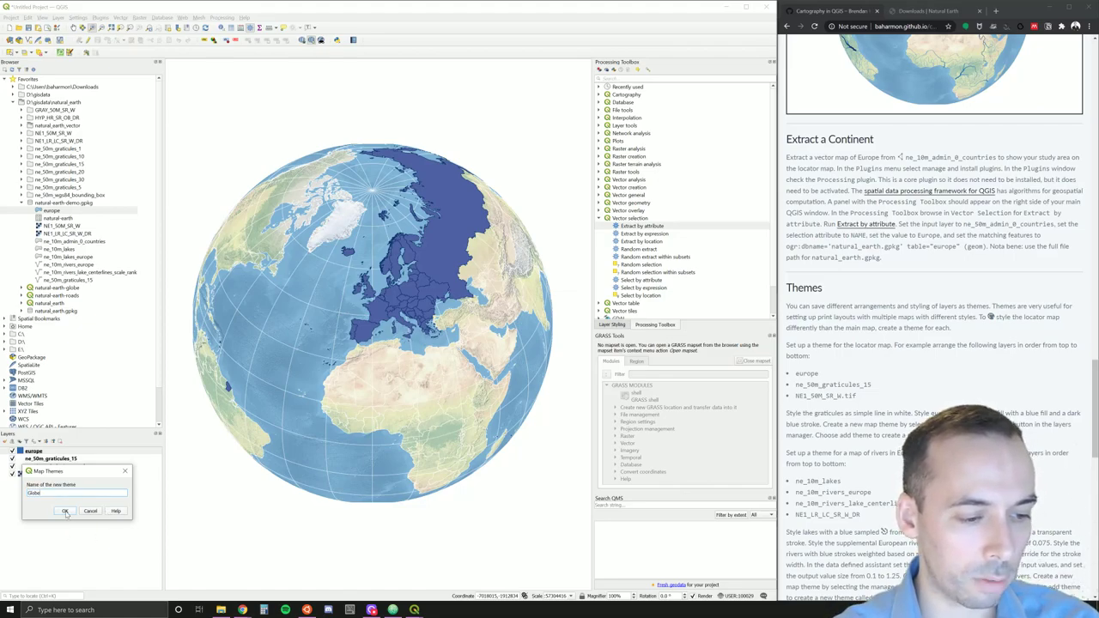
{"action": "left_click", "coordinate": [65, 511]}
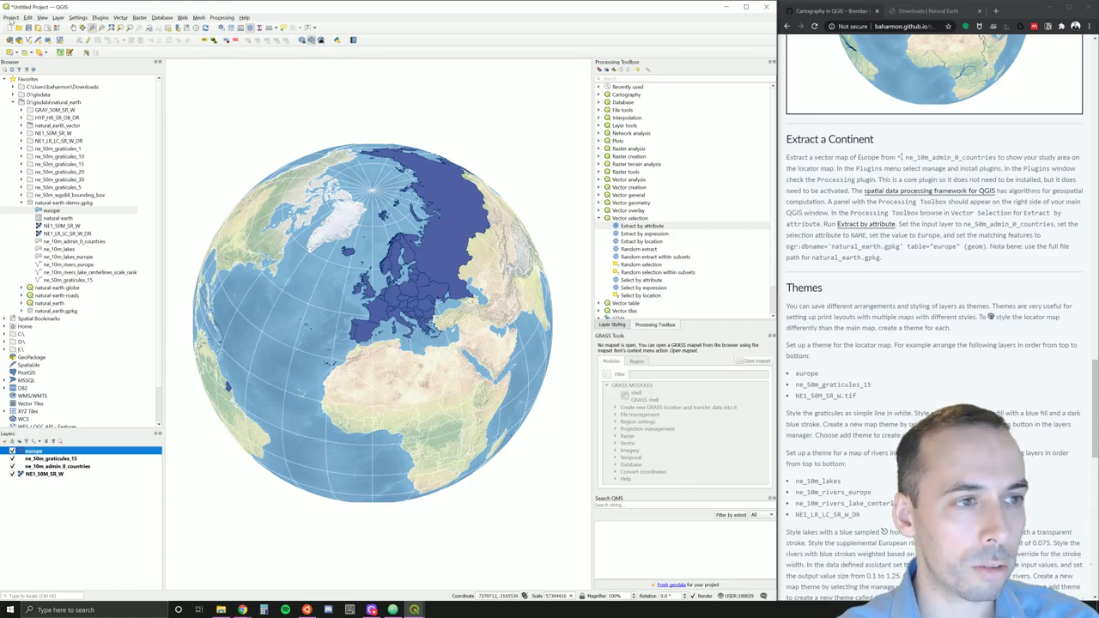
Step: Save the project under the file name natural-earth-demo
{"action": "left_click", "coordinate": [11, 18]}
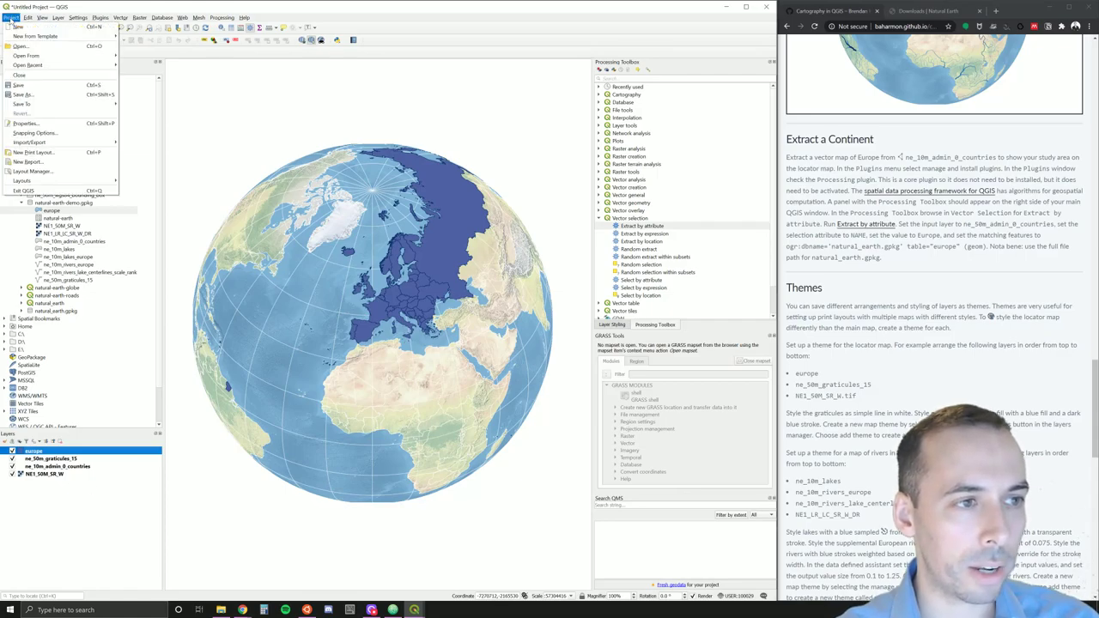
{"action": "left_click", "coordinate": [65, 95]}
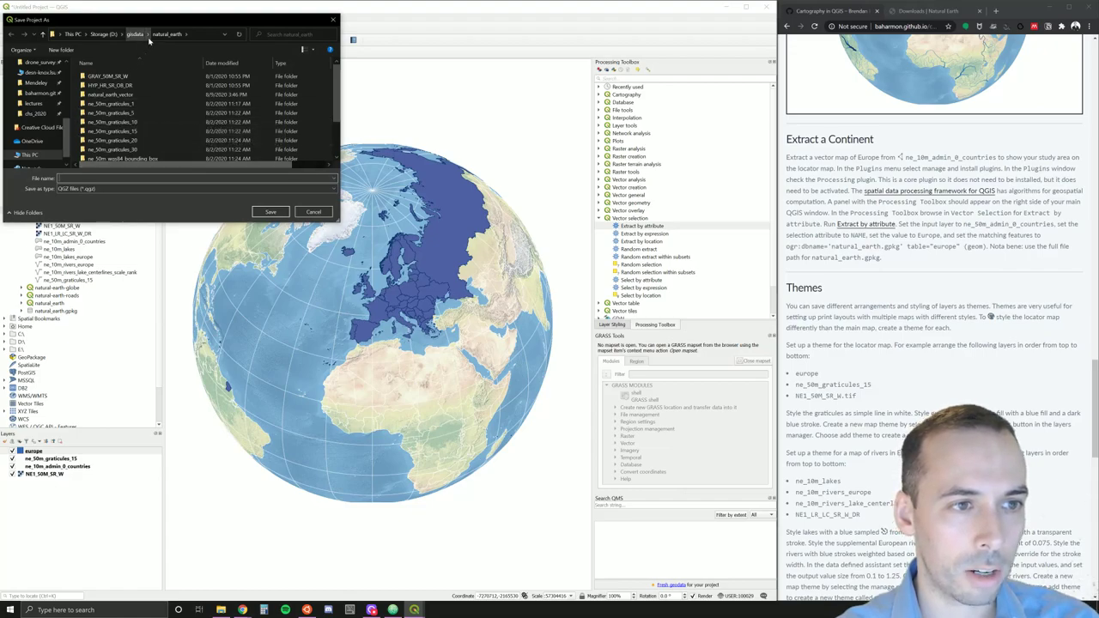
{"action": "type", "text": "rivers"}
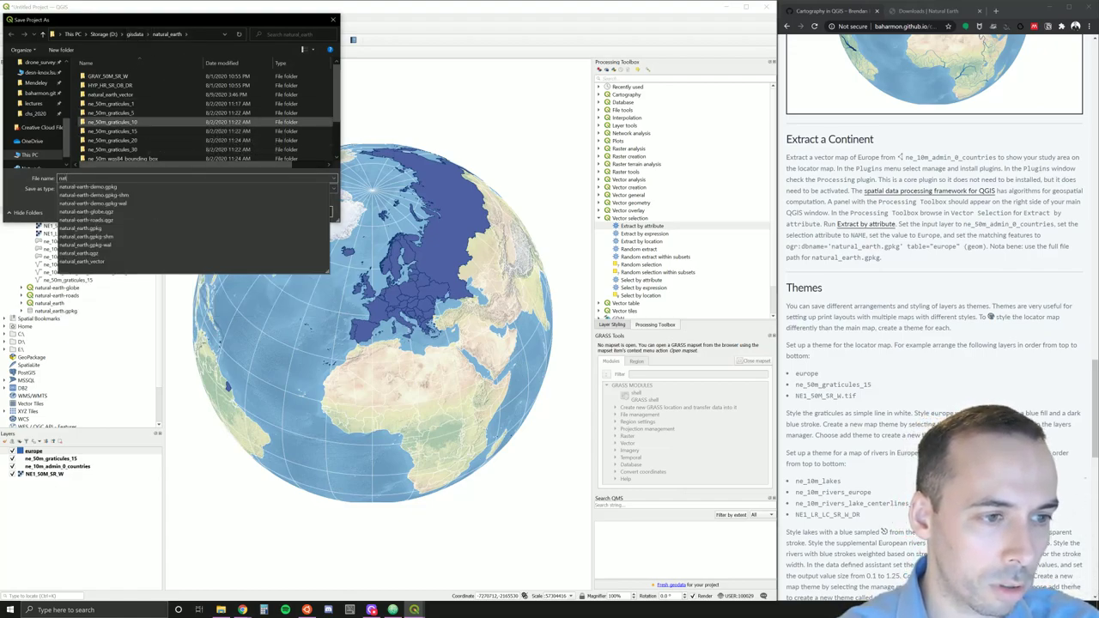
{"action": "type", "text": "natu"}
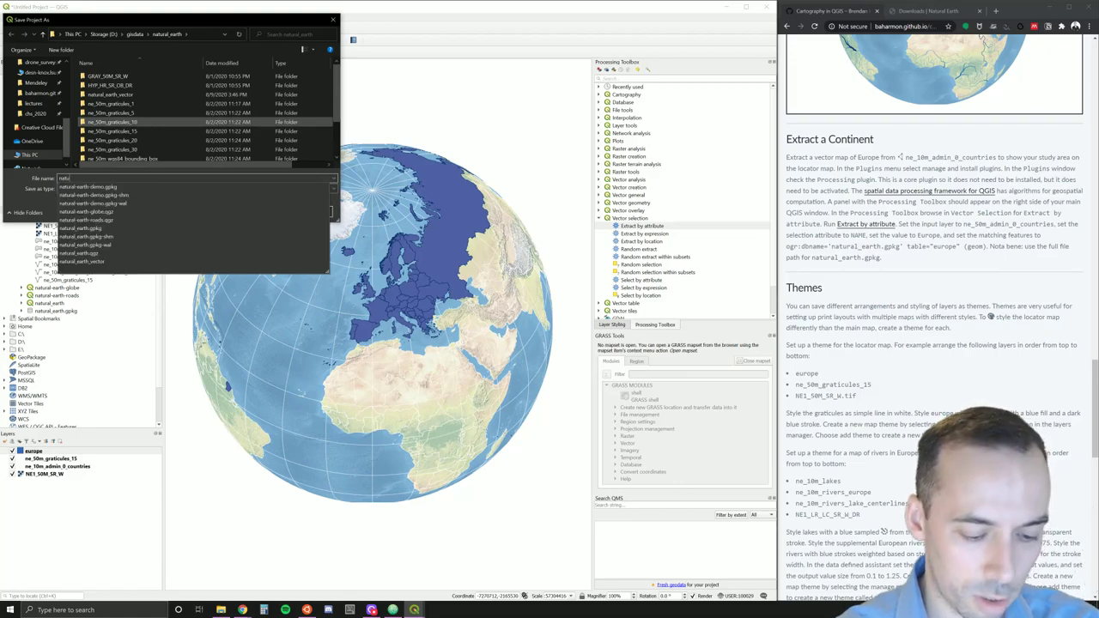
{"action": "type", "text": "ral-earth-demo."}
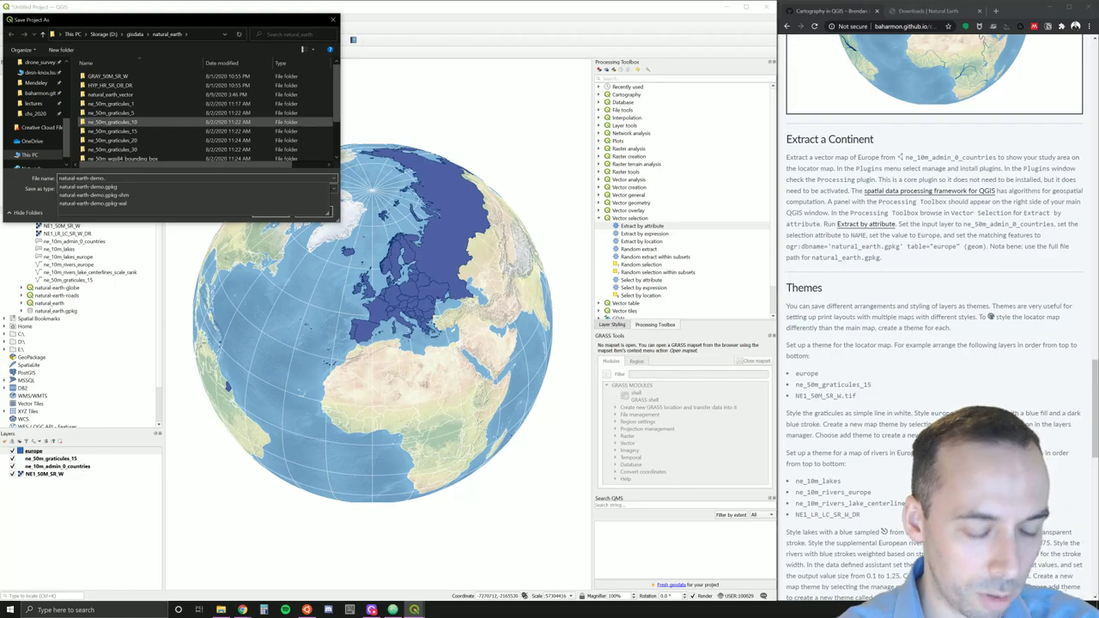
{"action": "type", "text": "qg"}
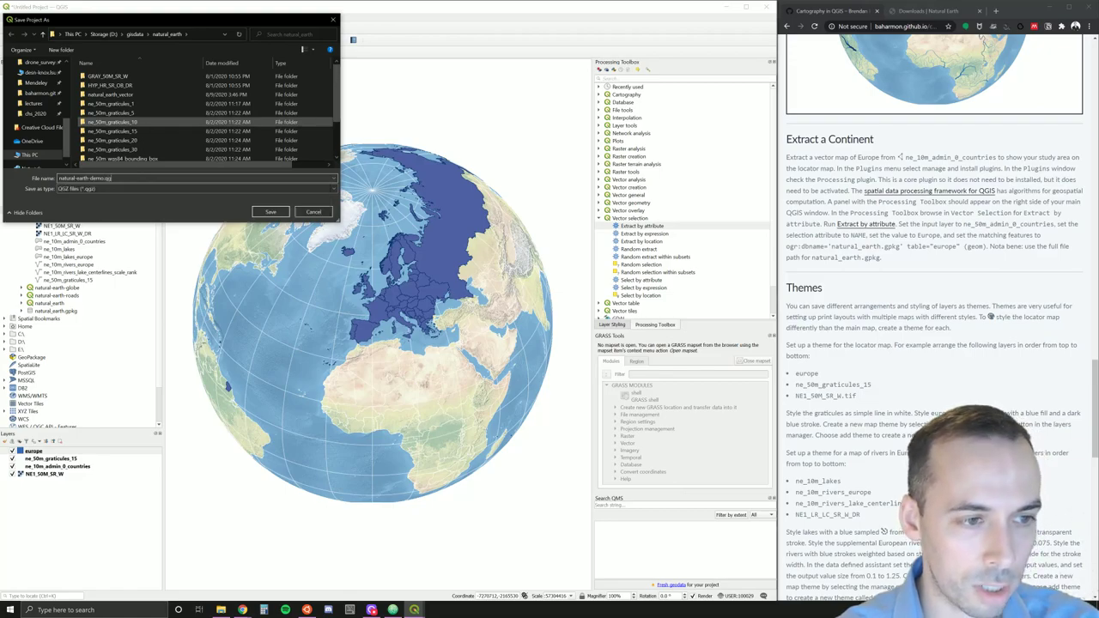
{"action": "key", "text": "super"}
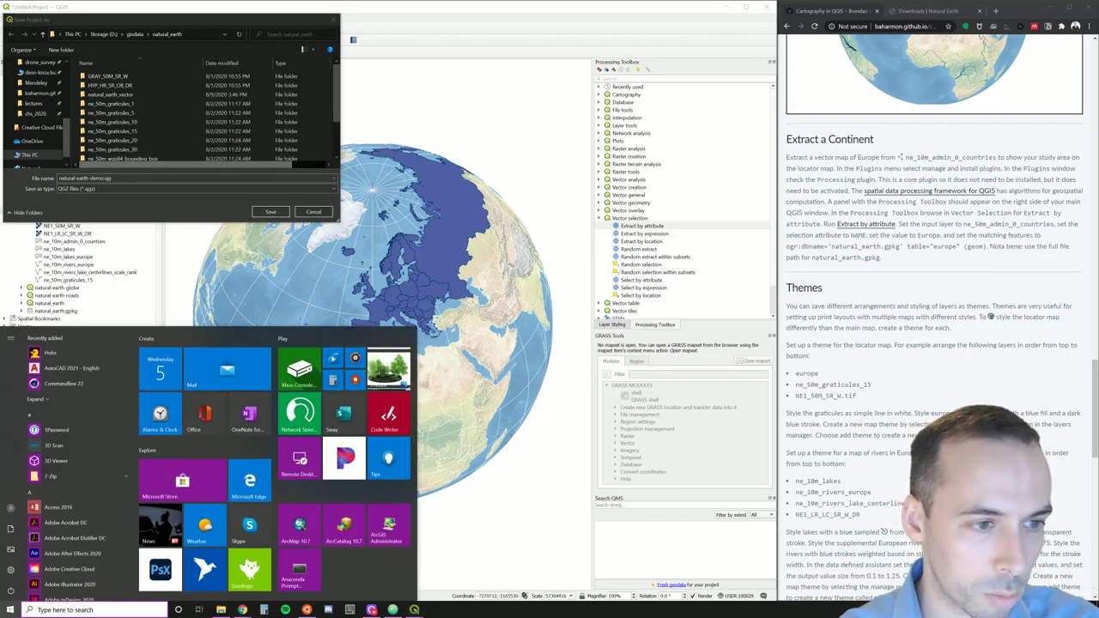
{"action": "key", "text": "super"}
{"action": "key", "text": "BackSpace"}
{"action": "key", "text": "BackSpace"}
{"action": "key", "text": "BackSpace"}
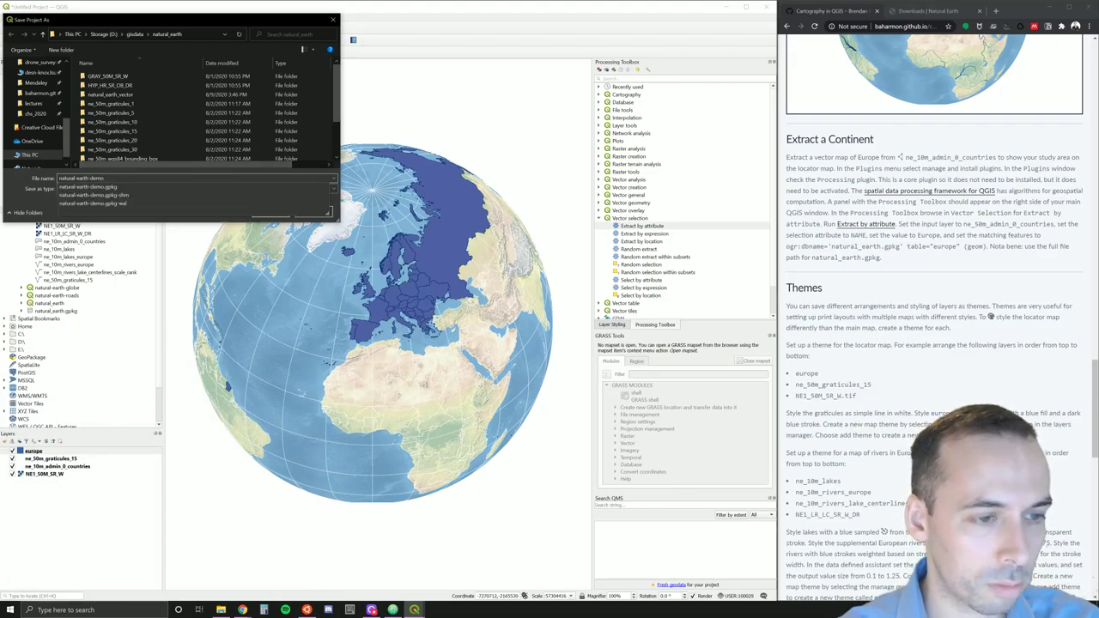
{"action": "left_click", "coordinate": [52, 199]}
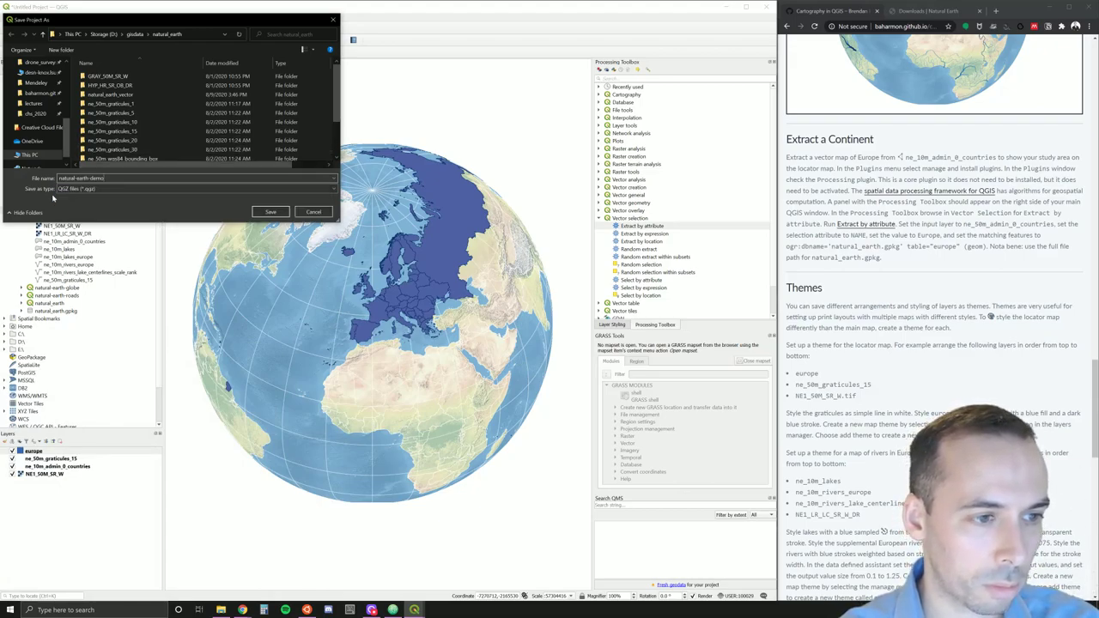
{"action": "left_click", "coordinate": [275, 211]}
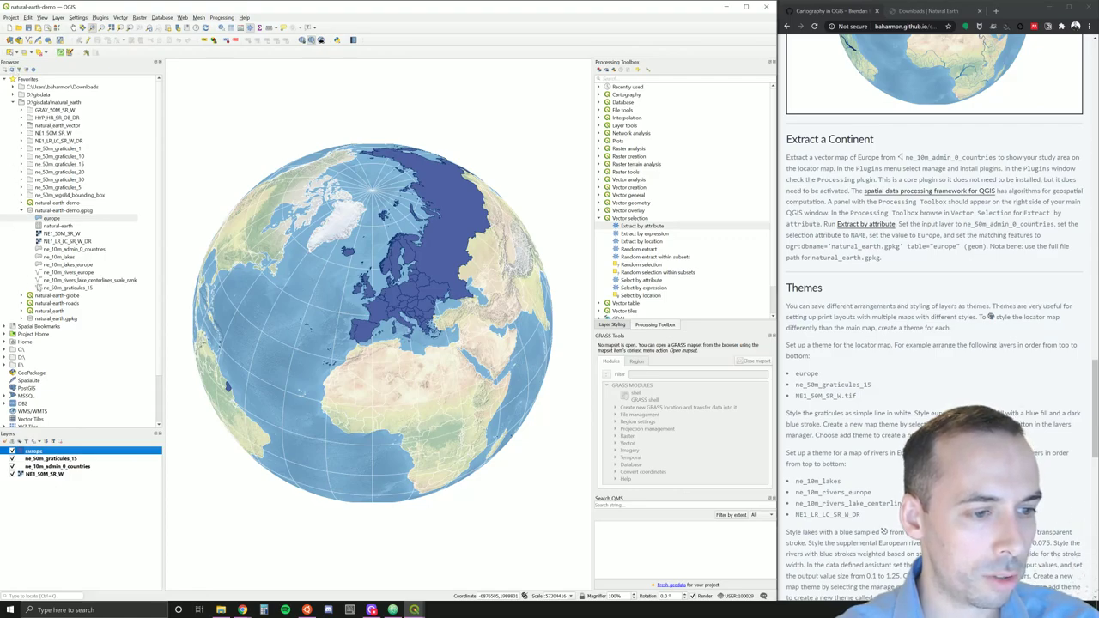
{"action": "left_click", "coordinate": [59, 210]}
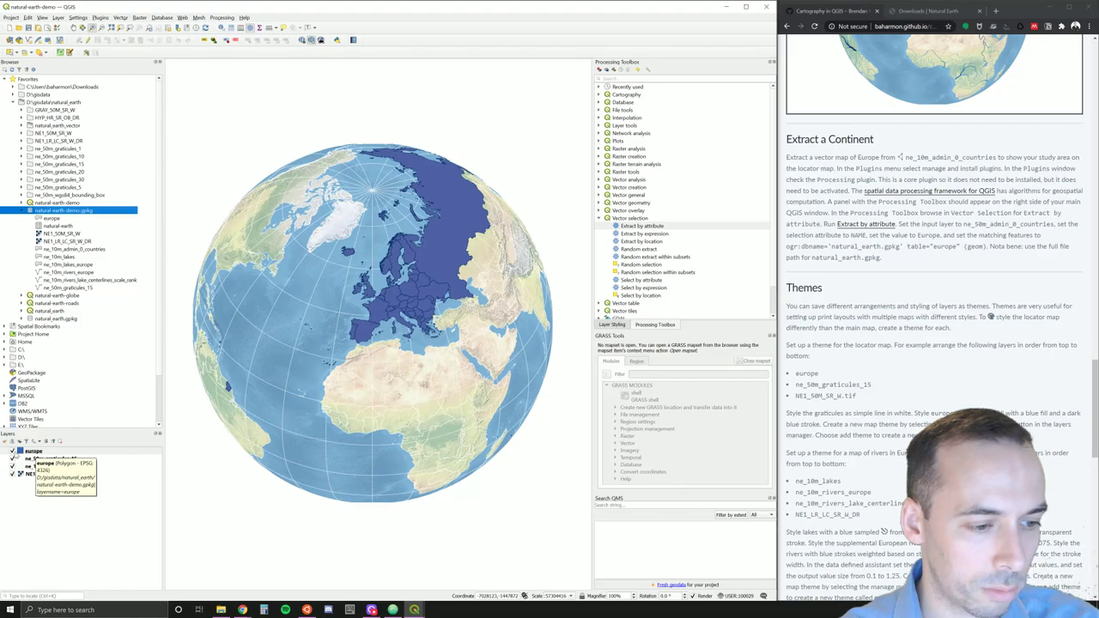
Step: Hide the four globe layers, add the NE1_LR_LC_SR_W_DR relief and zoom to Europe
{"action": "left_click", "coordinate": [13, 451]}
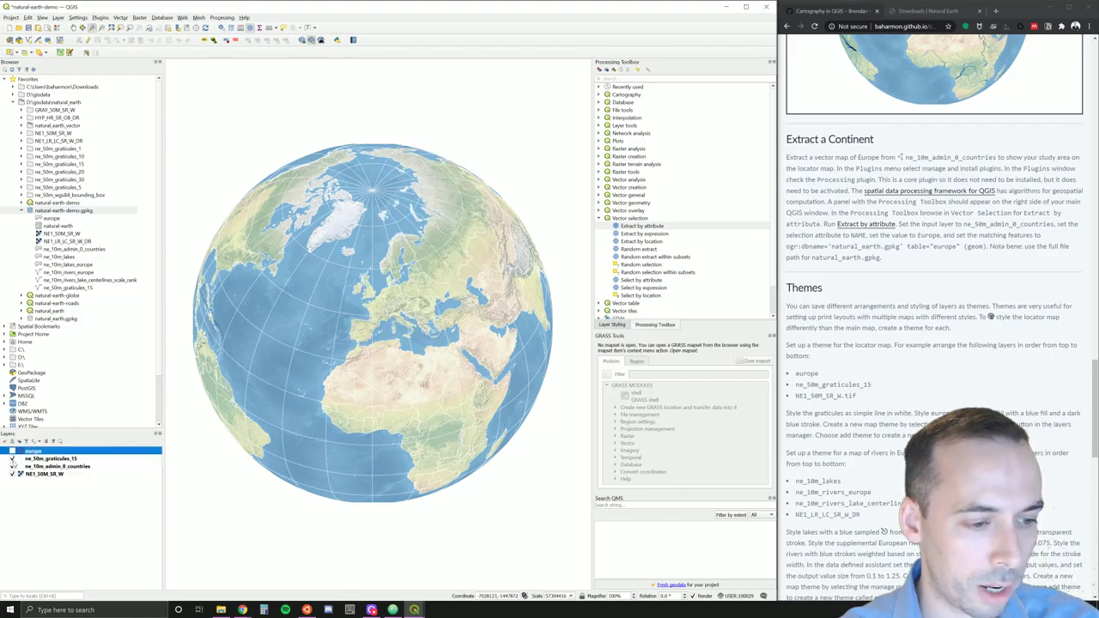
{"action": "left_click", "coordinate": [13, 458]}
{"action": "left_click", "coordinate": [13, 466]}
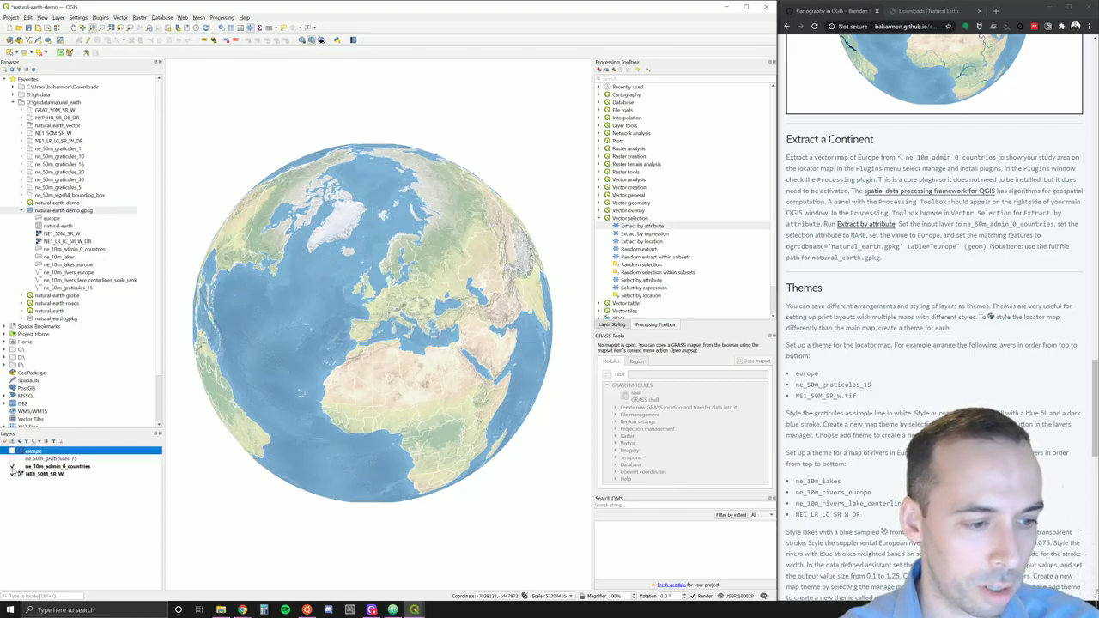
{"action": "left_click", "coordinate": [13, 473]}
{"action": "double_click", "coordinate": [67, 242]}
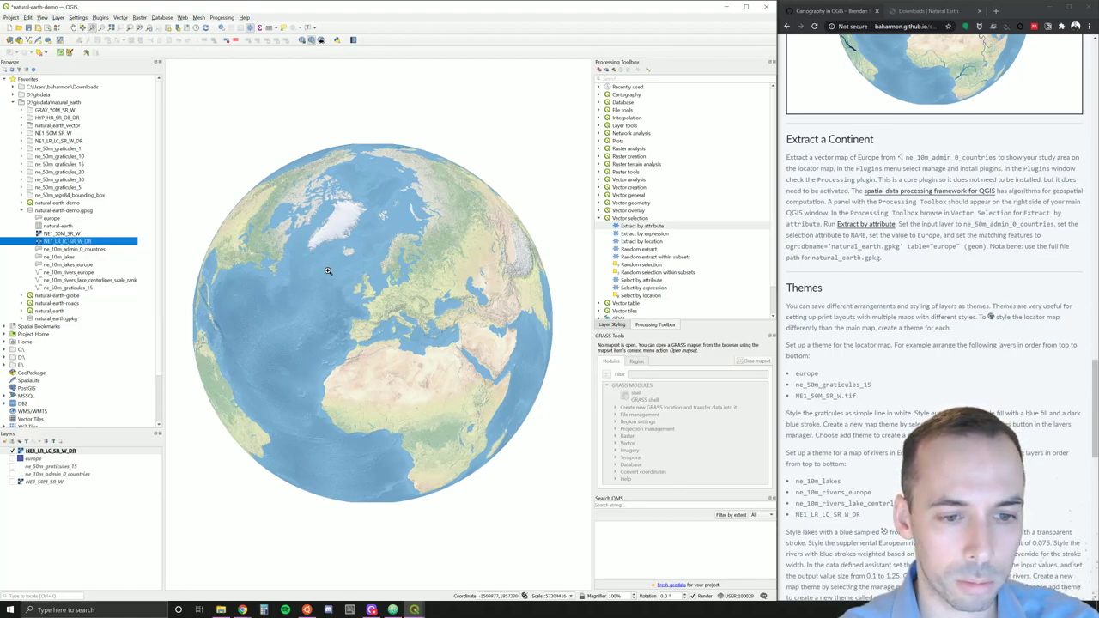
{"action": "left_click_drag", "start_coordinate": [327, 268], "coordinate": [430, 355]}
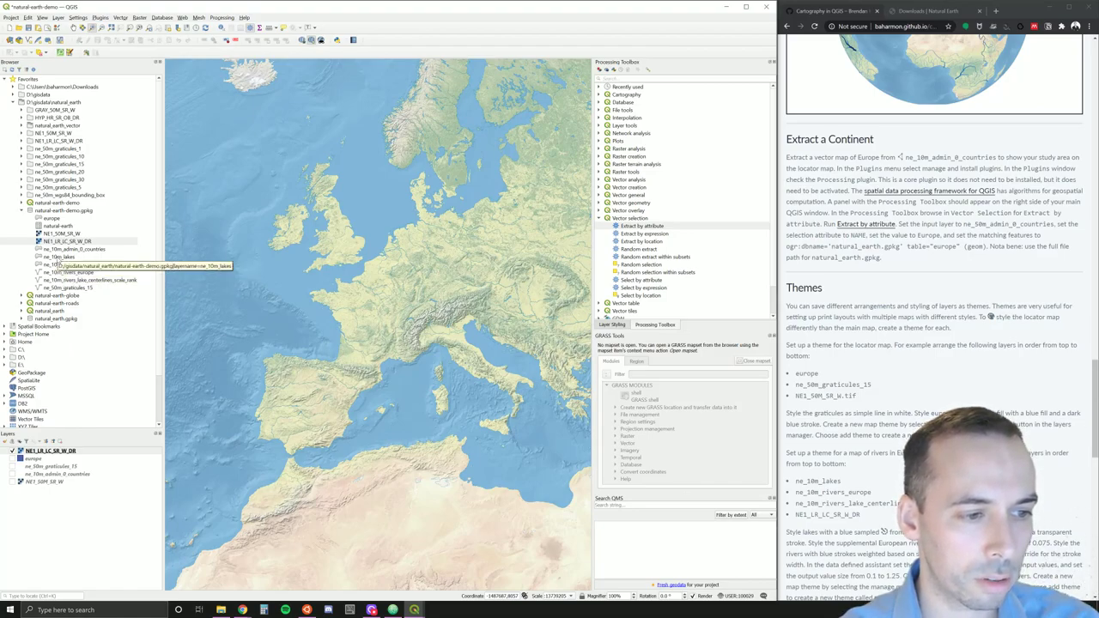
Step: Add ne_10m_lakes, ne_10m_lakes_europe, ne_10m_rivers_europe and ne_10m_rivers_lake_centerlines_scale_rank to the map
{"action": "double_click", "coordinate": [60, 256]}
{"action": "double_click", "coordinate": [60, 265]}
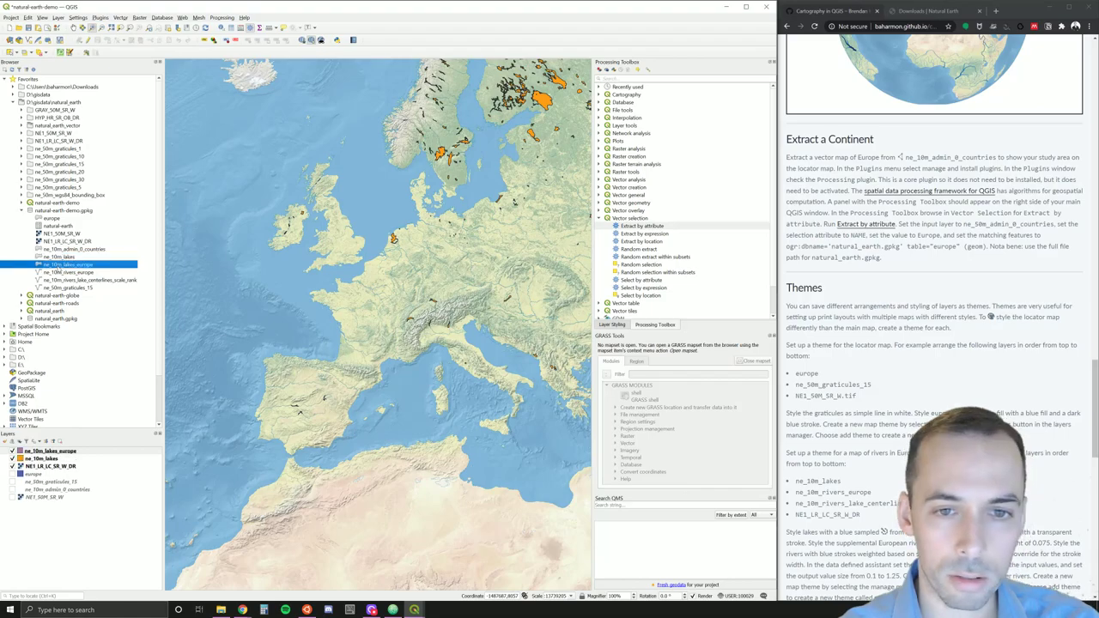
{"action": "double_click", "coordinate": [68, 272]}
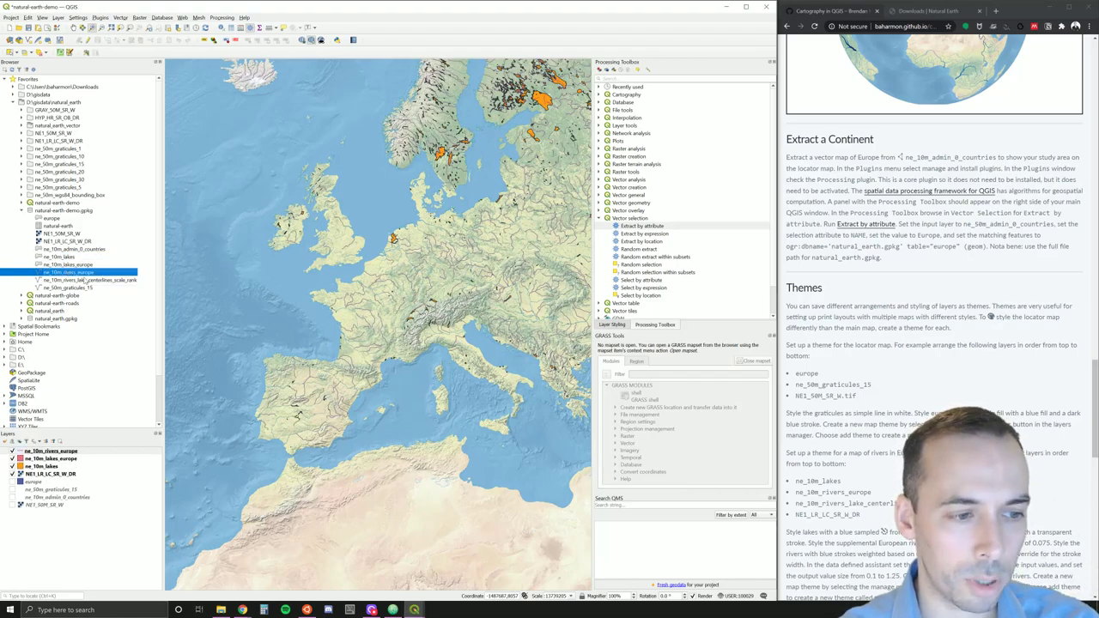
{"action": "double_click", "coordinate": [84, 280]}
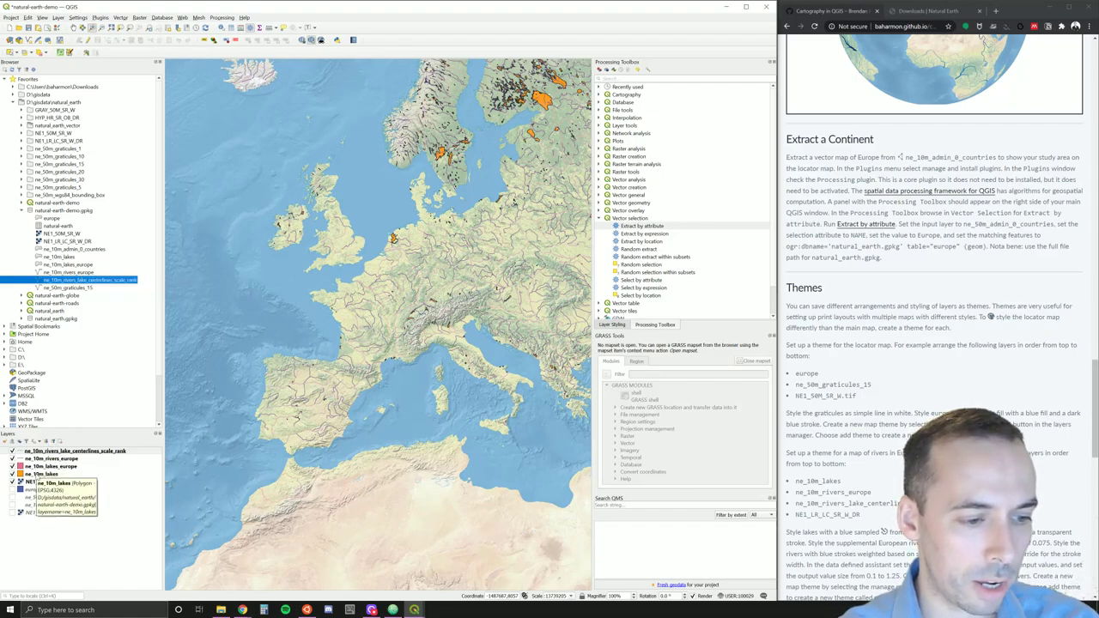
{"action": "left_click", "coordinate": [39, 474]}
Step: Give ne_10m_lakes a sea-blue fill sampled from the map and a transparent outline
{"action": "double_click", "coordinate": [38, 474]}
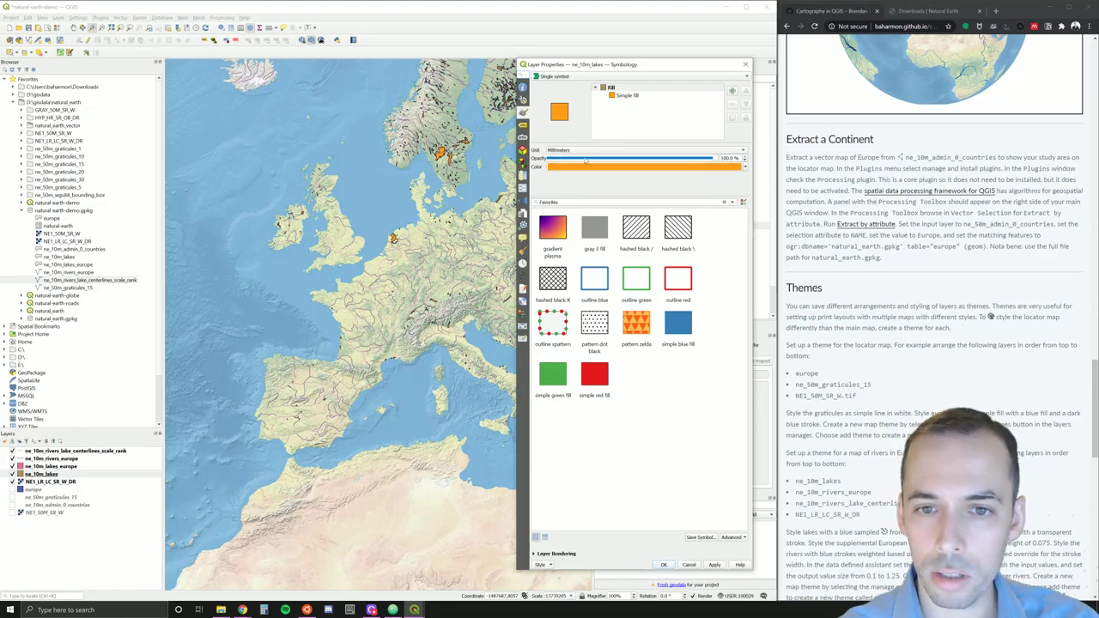
{"action": "left_click", "coordinate": [610, 96]}
{"action": "left_click", "coordinate": [594, 165]}
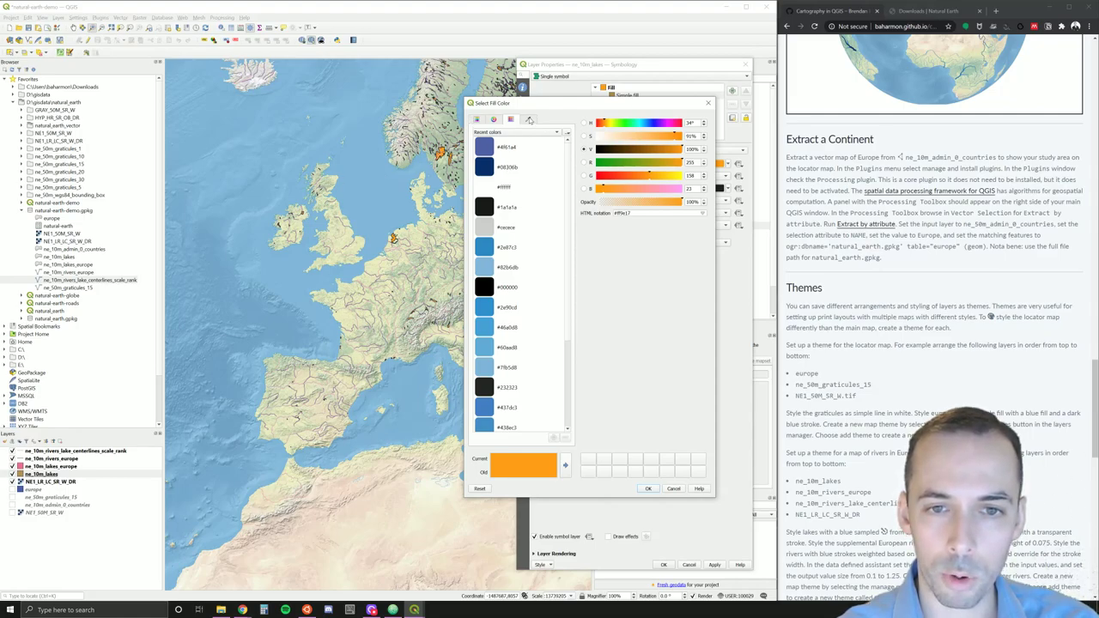
{"action": "left_click", "coordinate": [530, 120]}
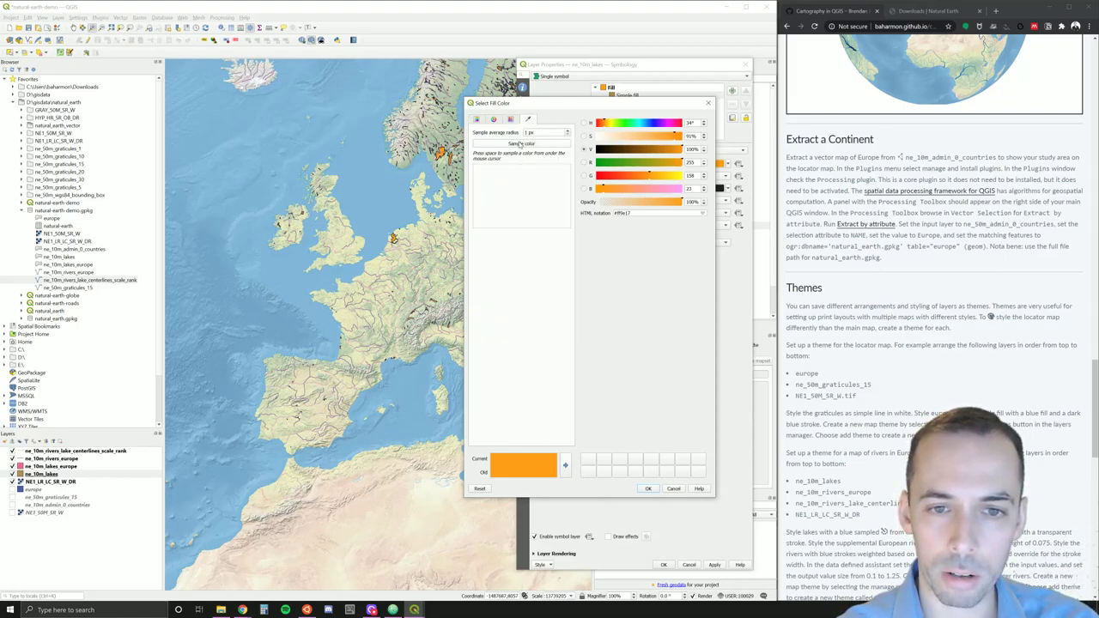
{"action": "left_click", "coordinate": [520, 144]}
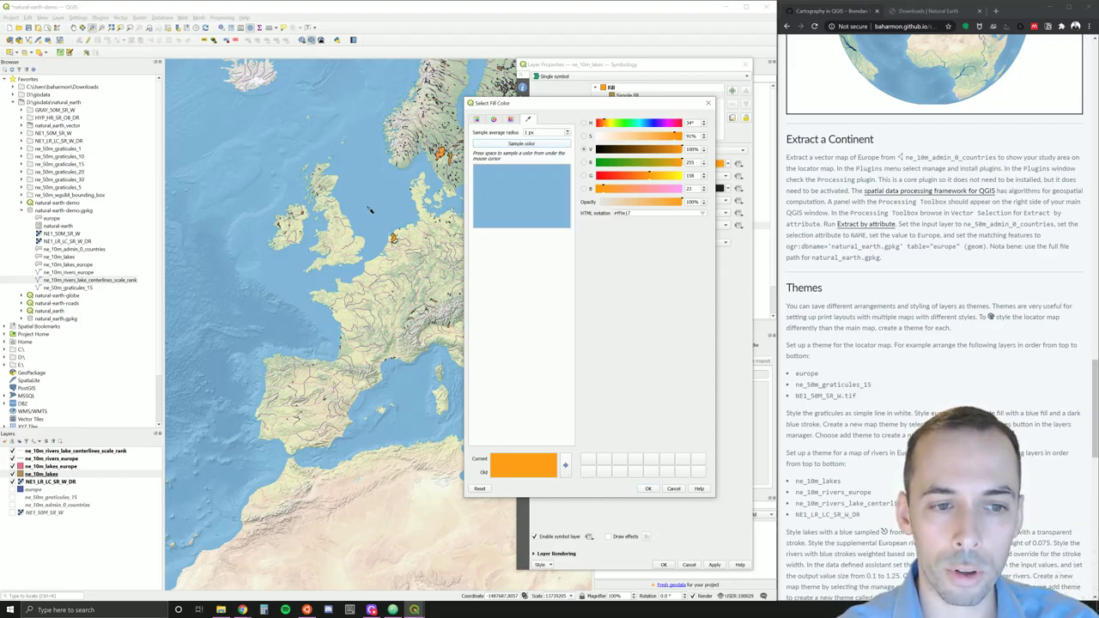
{"action": "left_click", "coordinate": [369, 210]}
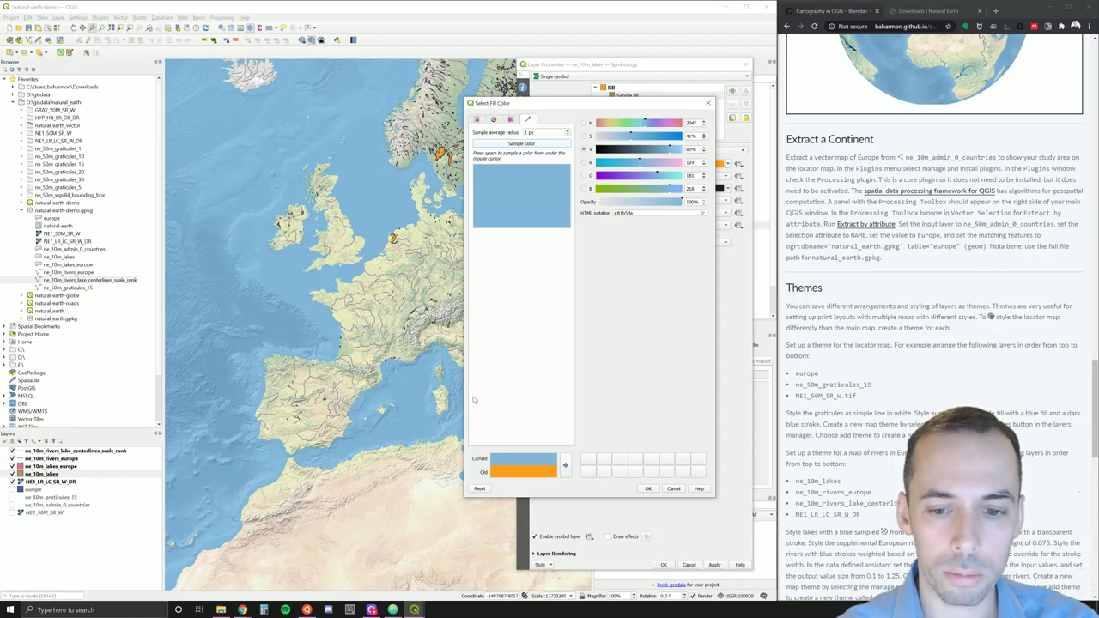
{"action": "left_click", "coordinate": [648, 489]}
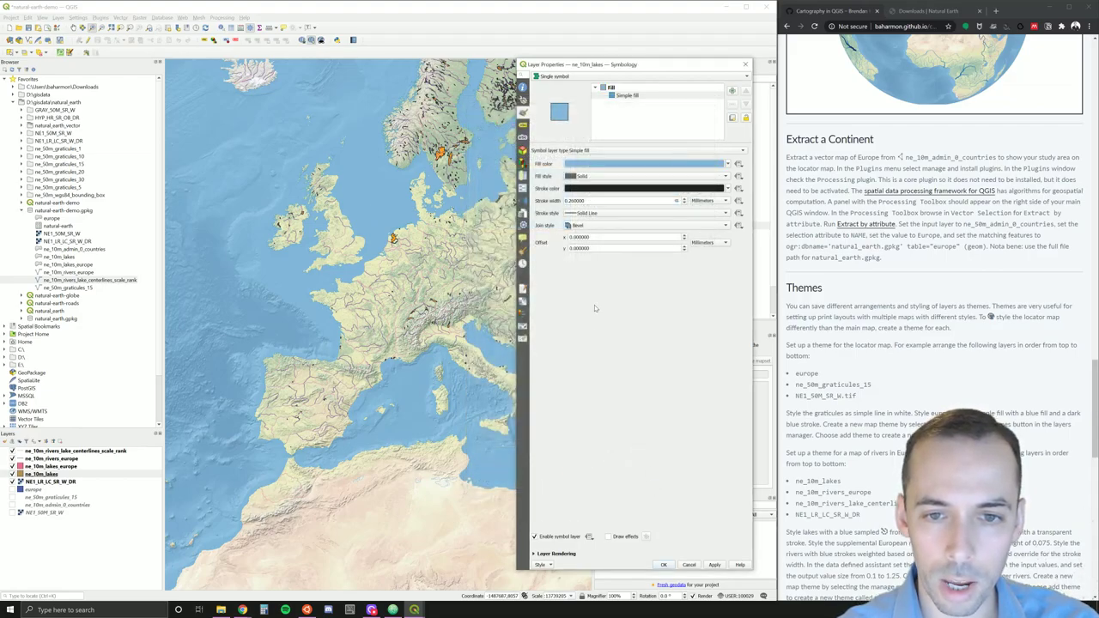
{"action": "left_click", "coordinate": [597, 185]}
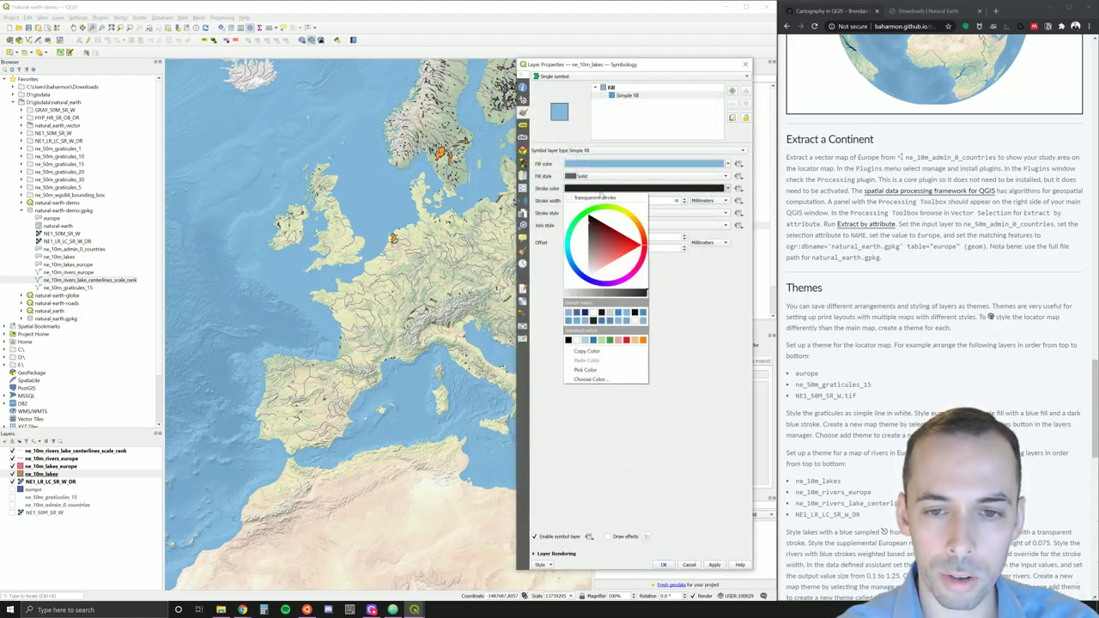
{"action": "left_click", "coordinate": [577, 197]}
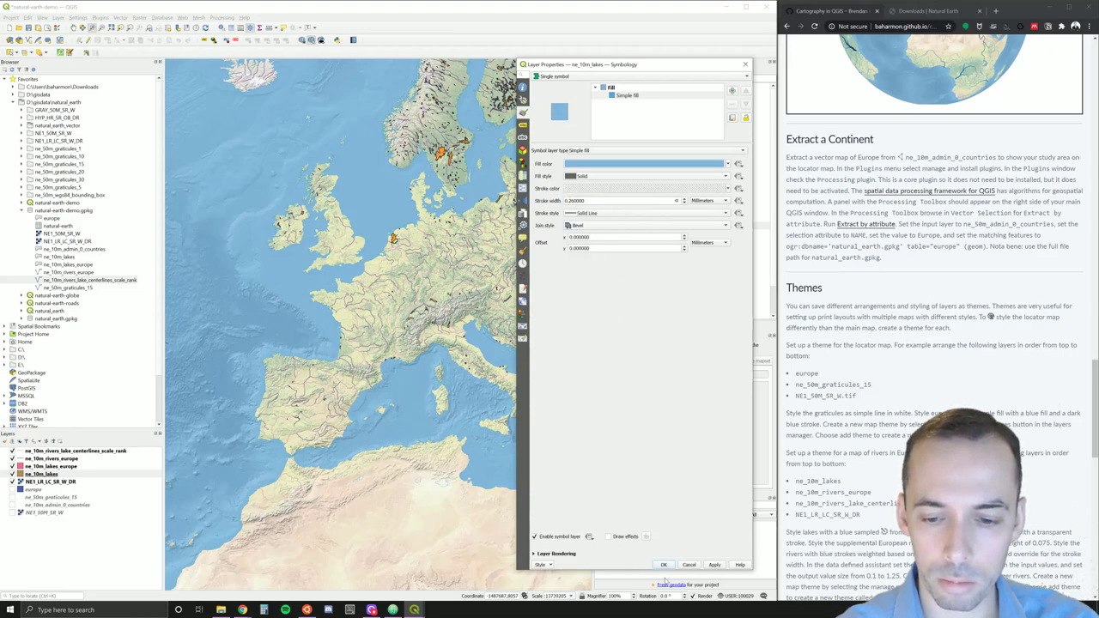
{"action": "left_click", "coordinate": [714, 564]}
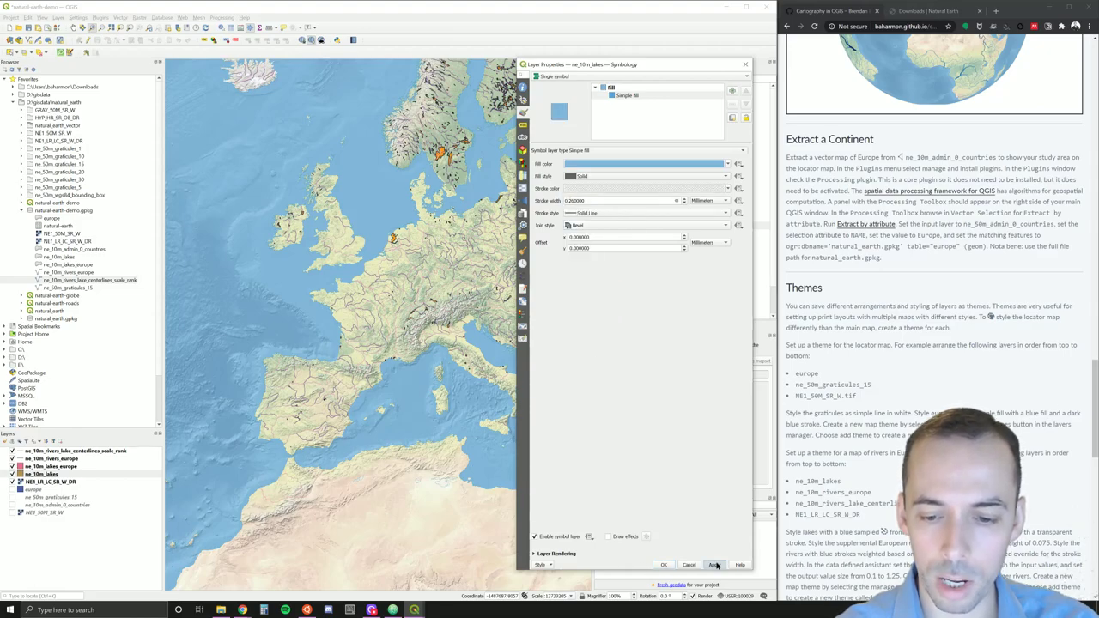
{"action": "left_click", "coordinate": [663, 564]}
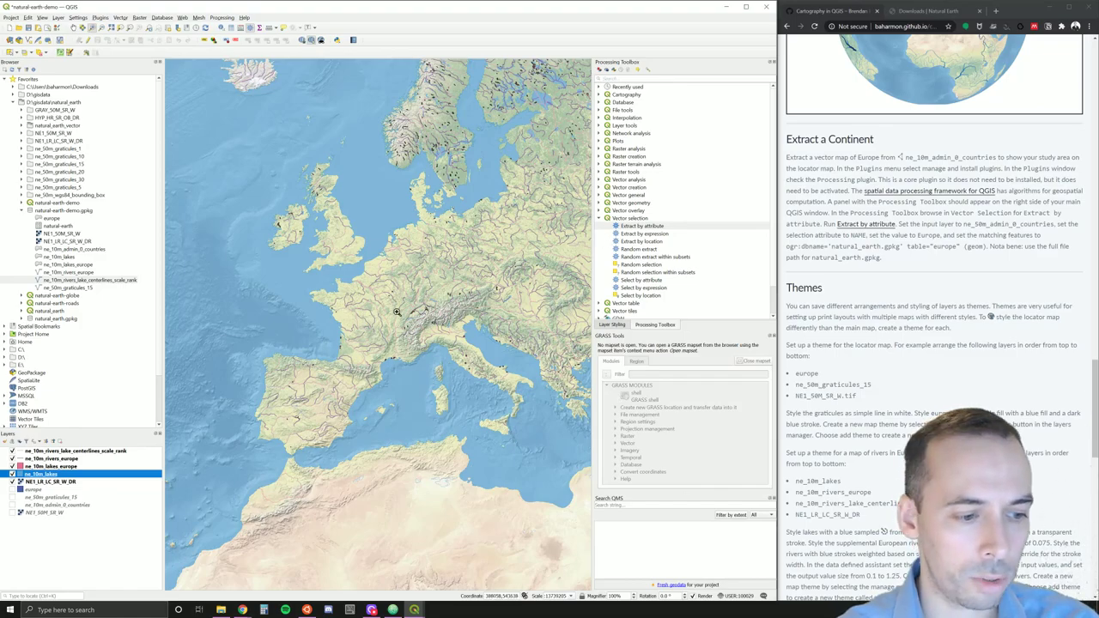
Step: Fill ne_10m_lakes_europe with the light blue #81b5da
{"action": "double_click", "coordinate": [61, 467]}
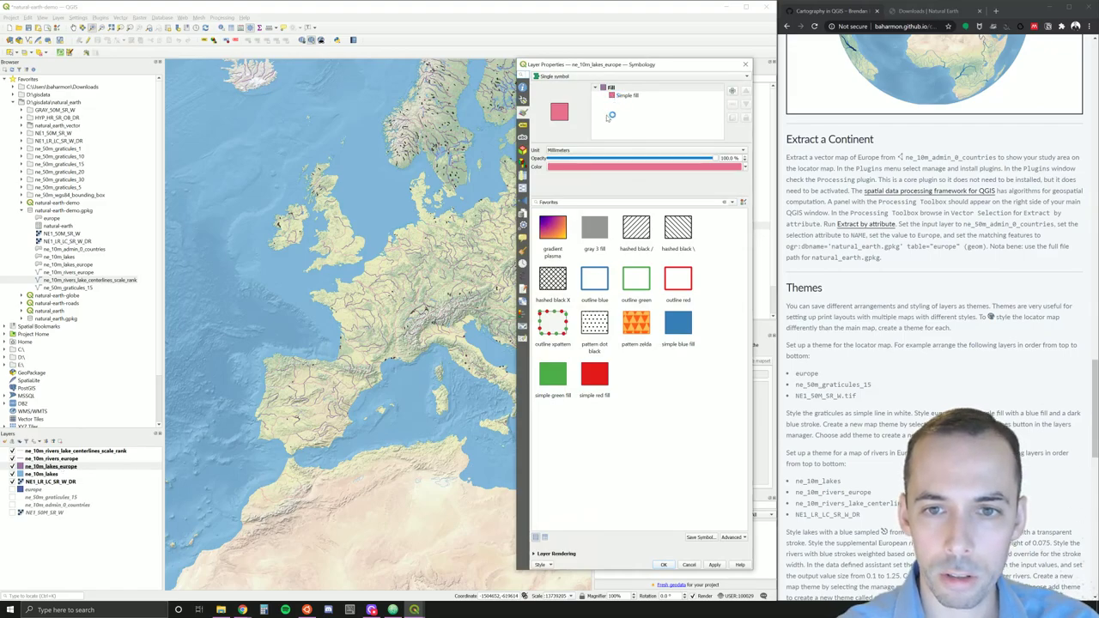
{"action": "left_click", "coordinate": [567, 168]}
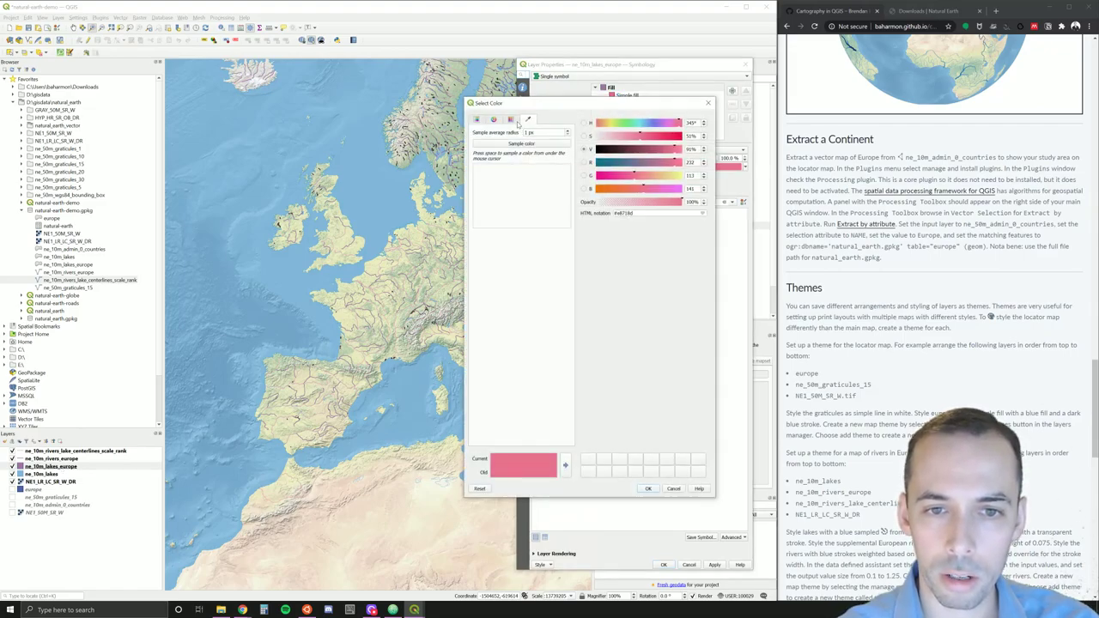
{"action": "left_click", "coordinate": [513, 120]}
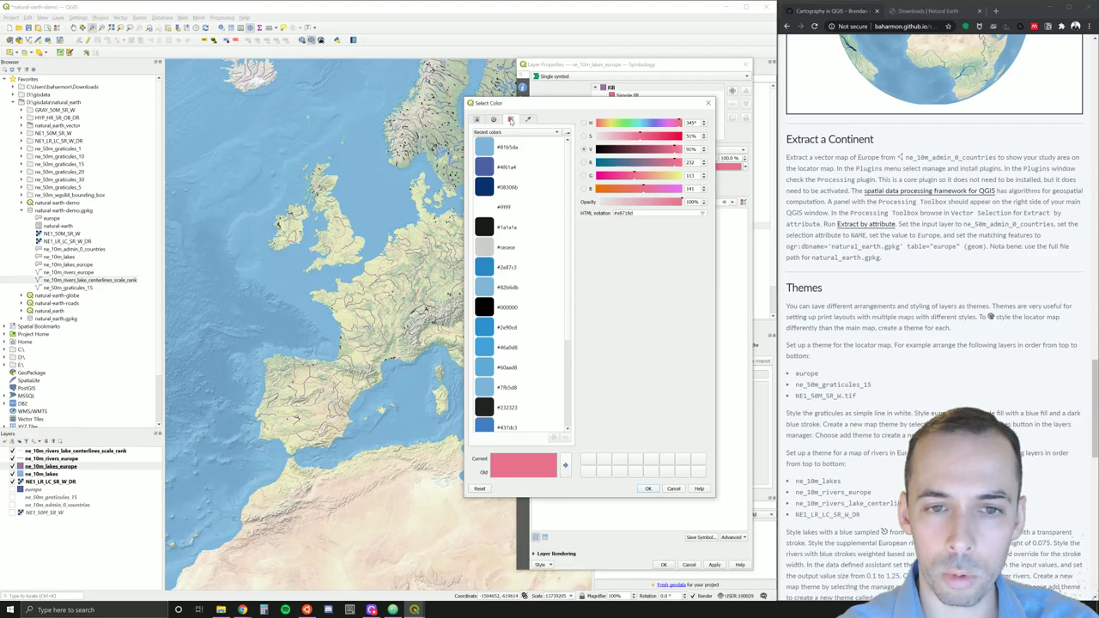
{"action": "left_click", "coordinate": [509, 147]}
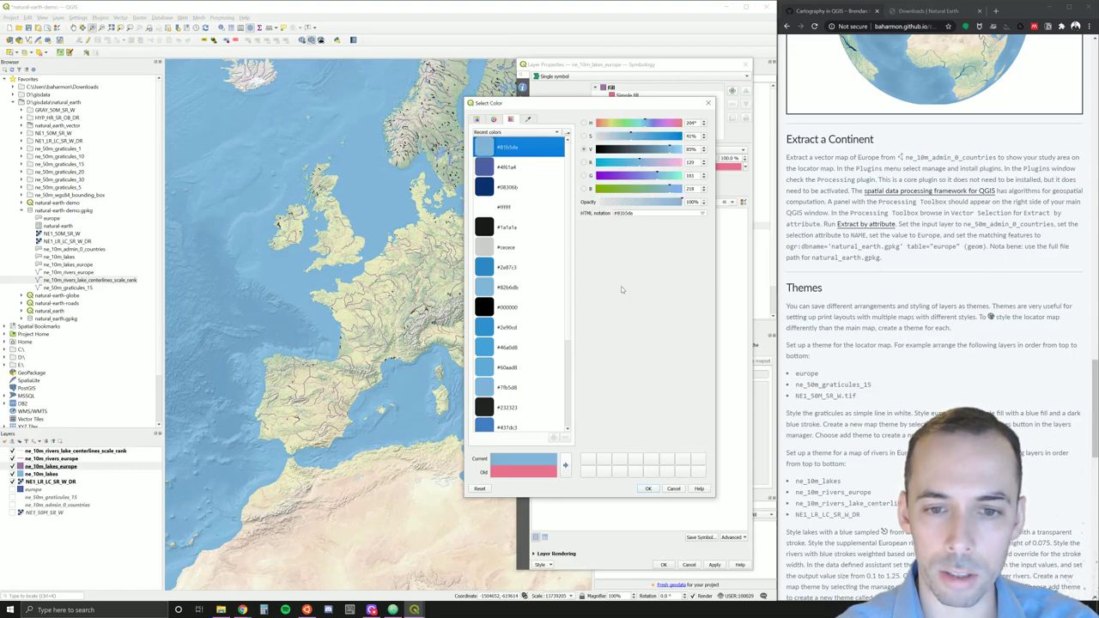
{"action": "left_click", "coordinate": [648, 488]}
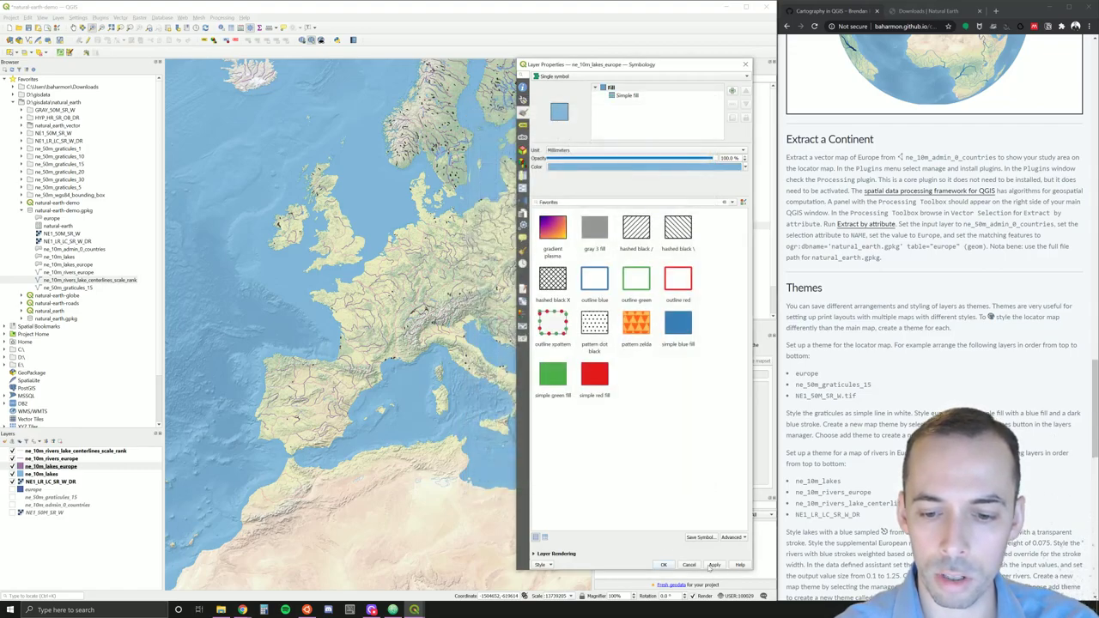
{"action": "left_click", "coordinate": [665, 565]}
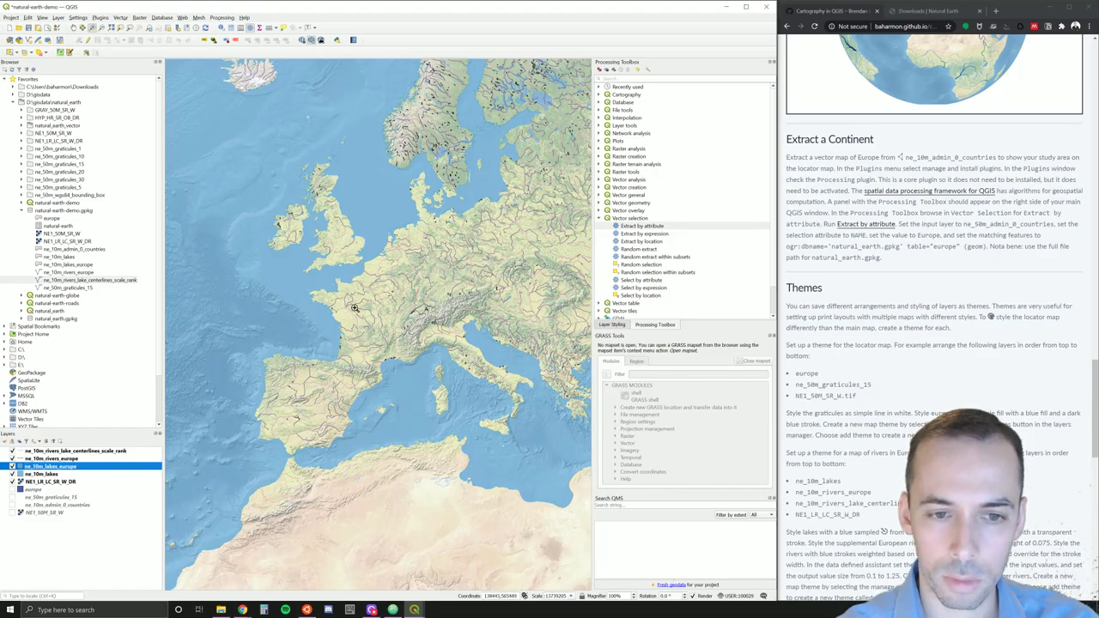
Step: Make the European lakes' fill outline transparent and close the properties
{"action": "double_click", "coordinate": [65, 469]}
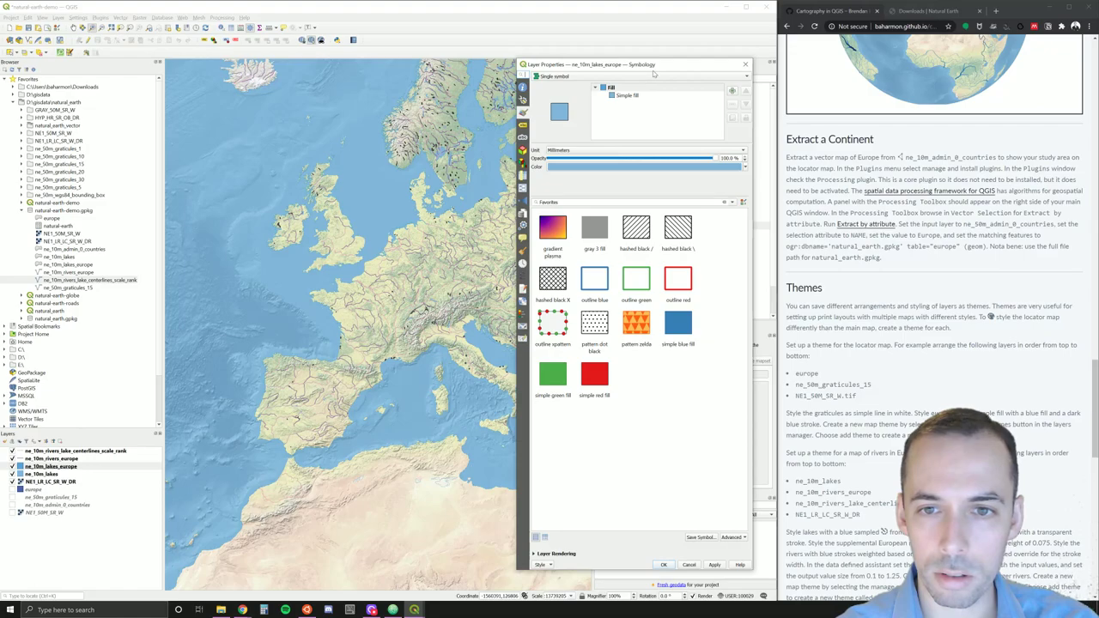
{"action": "left_click", "coordinate": [625, 95]}
{"action": "left_click", "coordinate": [591, 189]}
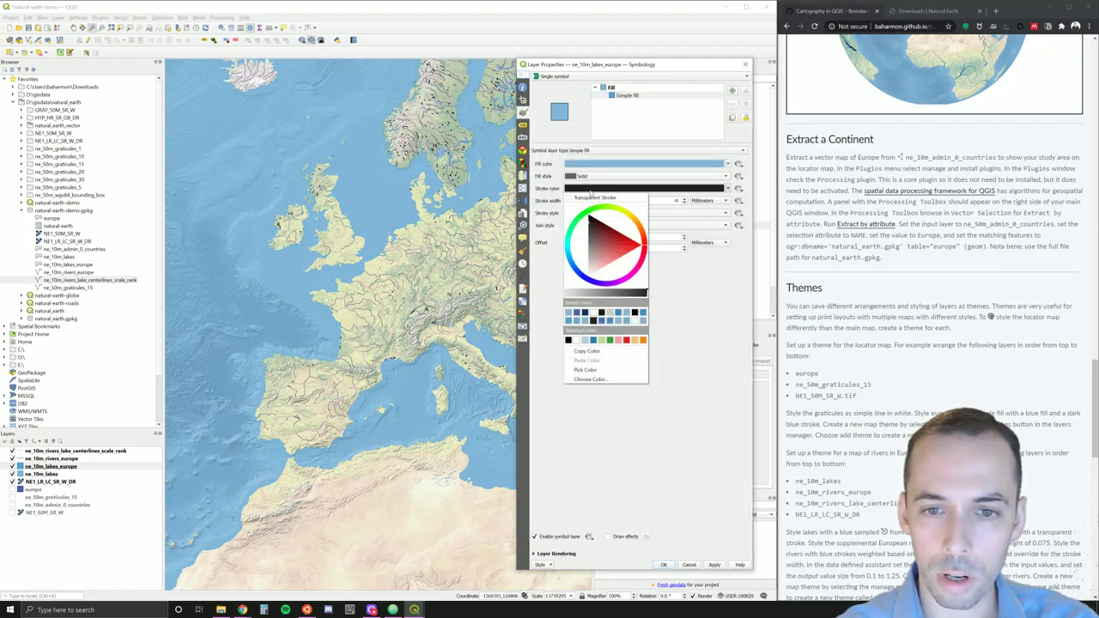
{"action": "left_click", "coordinate": [593, 198]}
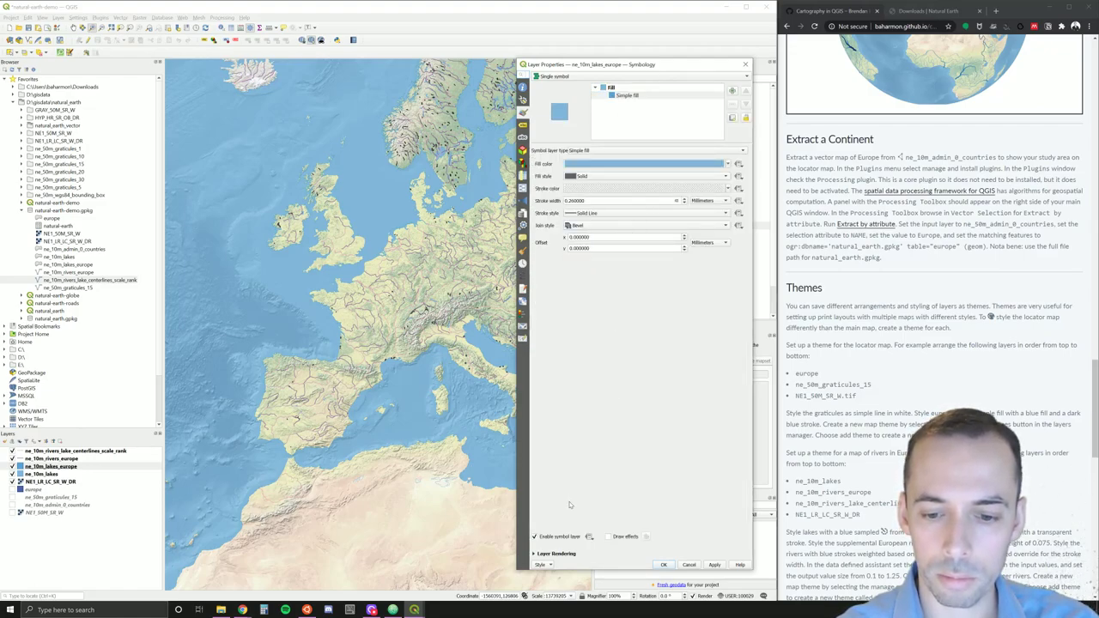
{"action": "left_click", "coordinate": [663, 564]}
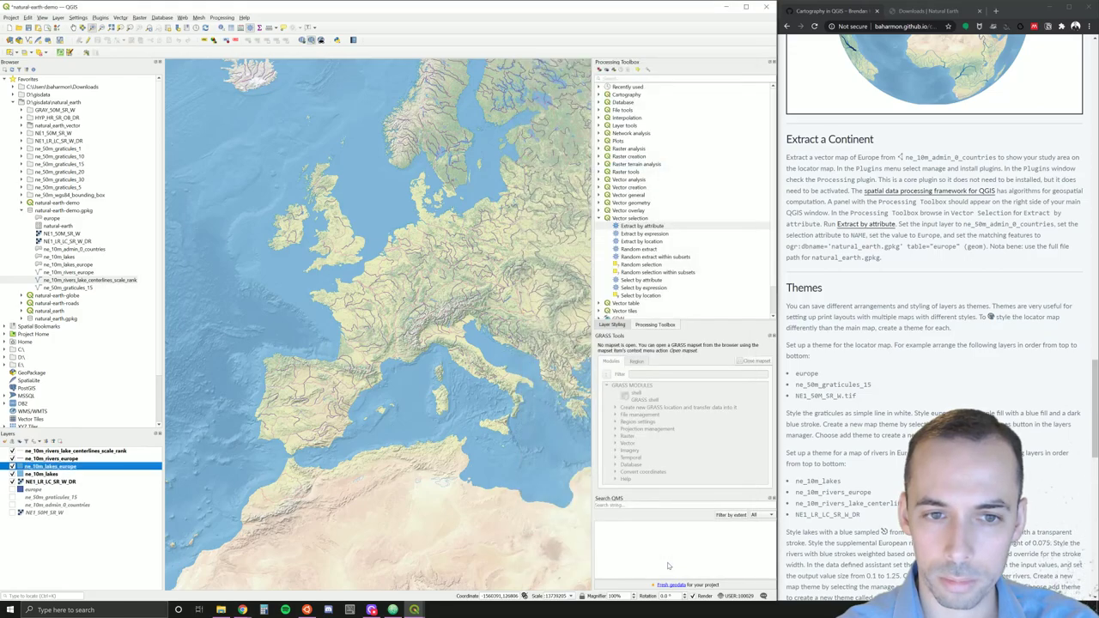
Step: Change the ne_10m_rivers_europe line colour from purple to a stronger blue
{"action": "double_click", "coordinate": [50, 458]}
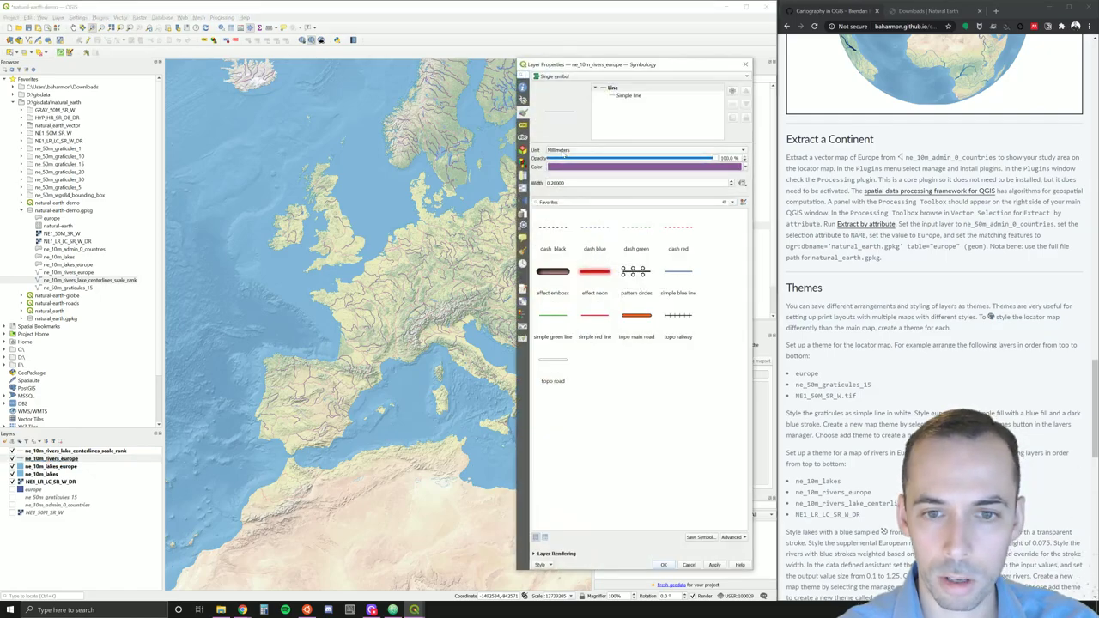
{"action": "left_click", "coordinate": [626, 95]}
{"action": "left_click", "coordinate": [615, 165]}
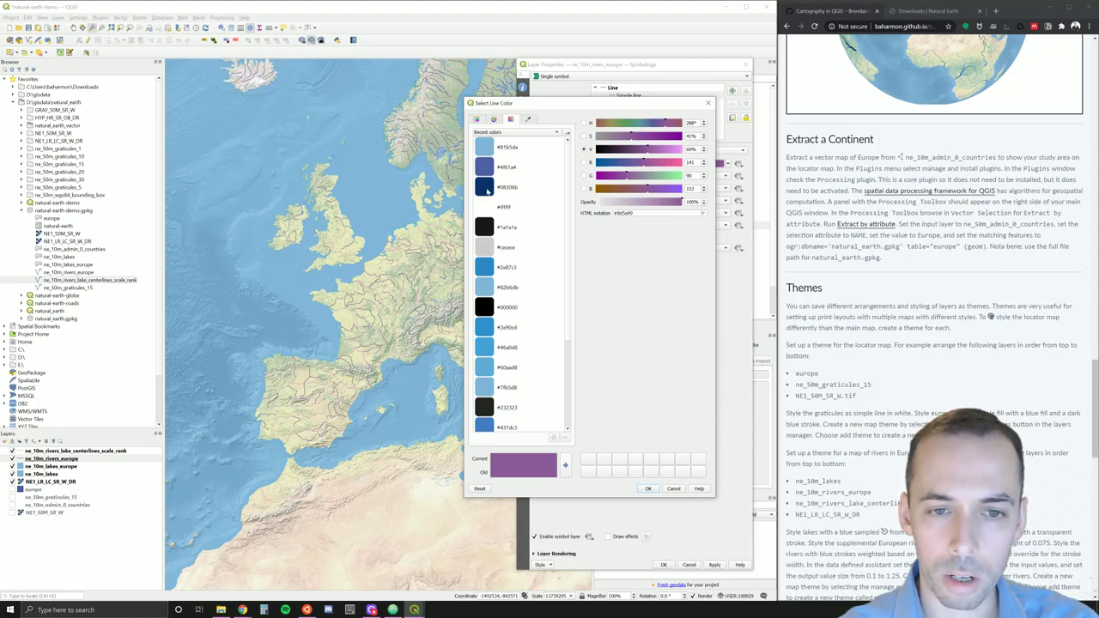
{"action": "scroll", "coordinate": [519, 236], "scroll_direction": "down", "scroll_amount": 1}
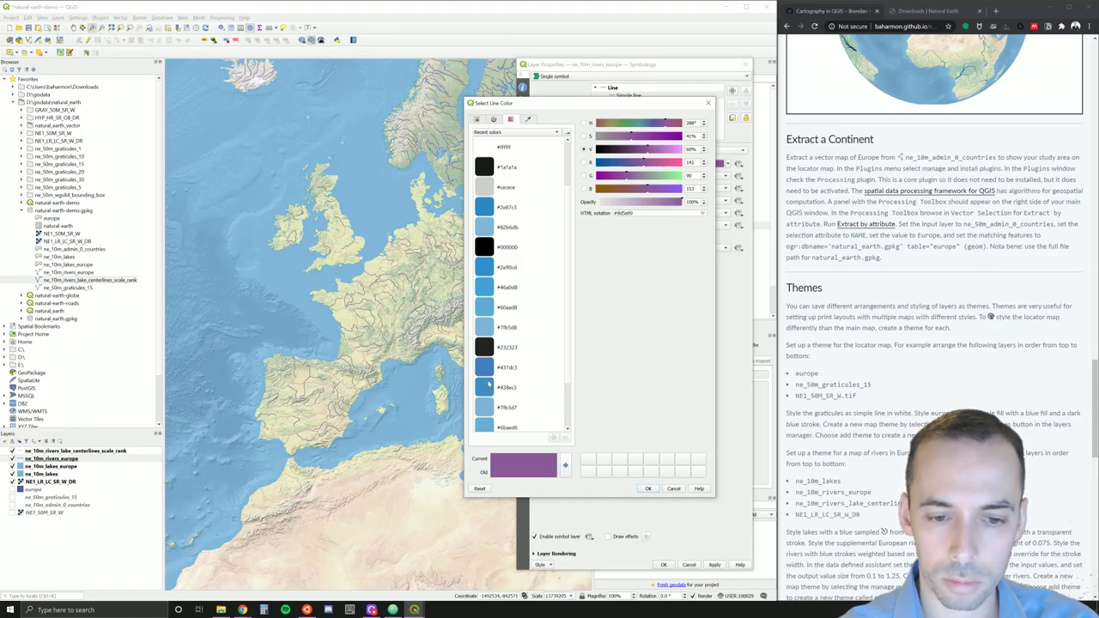
{"action": "scroll", "coordinate": [515, 204], "scroll_direction": "up", "scroll_amount": 1}
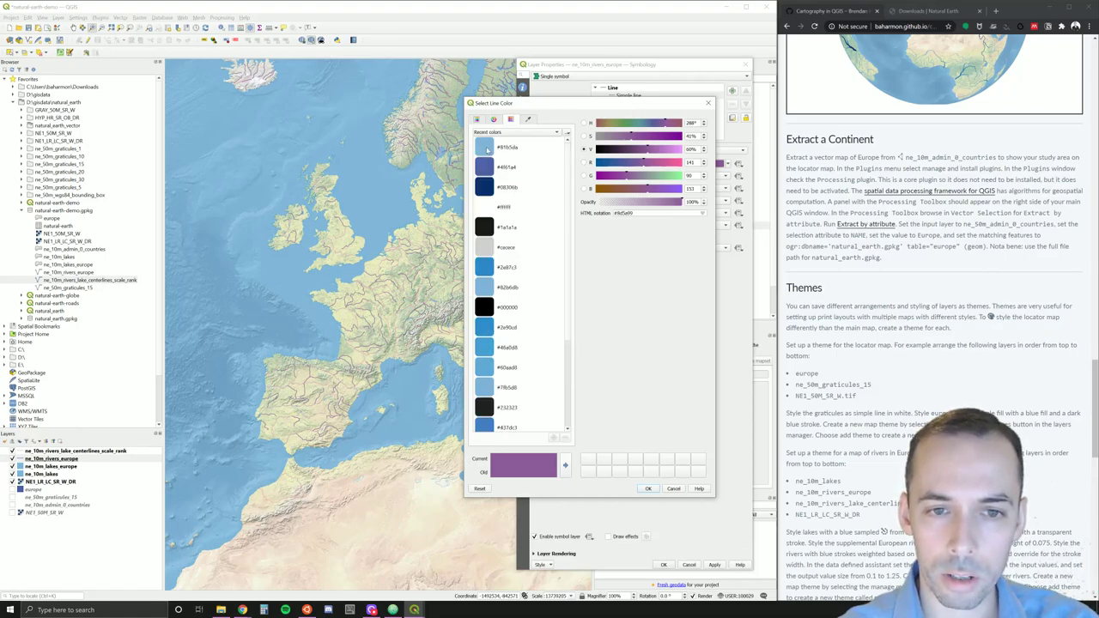
{"action": "left_click", "coordinate": [486, 150]}
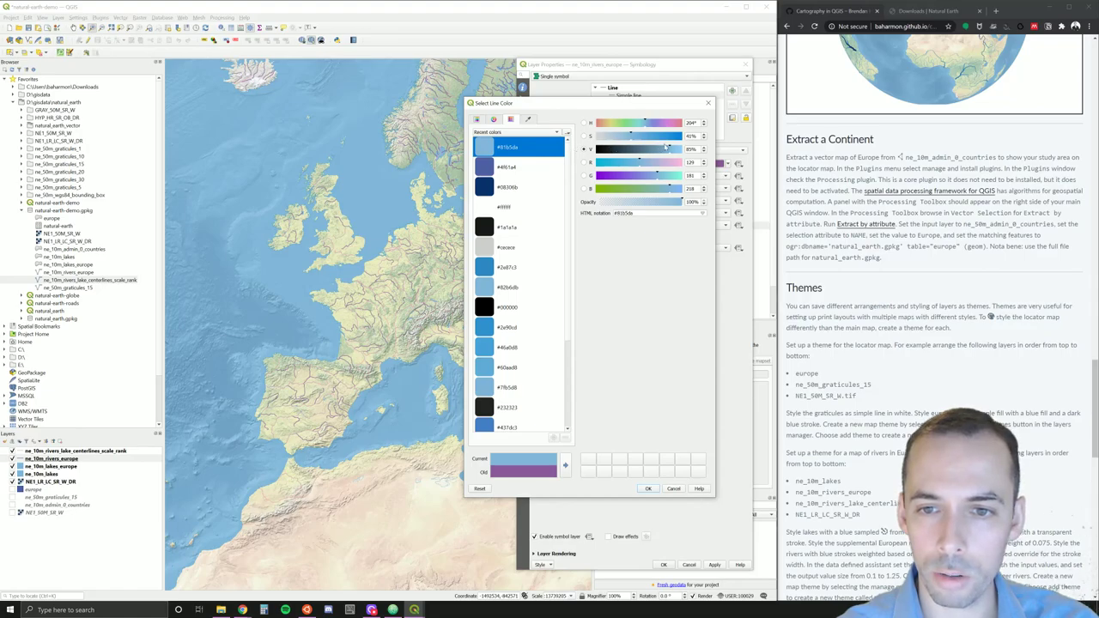
{"action": "left_click", "coordinate": [670, 139]}
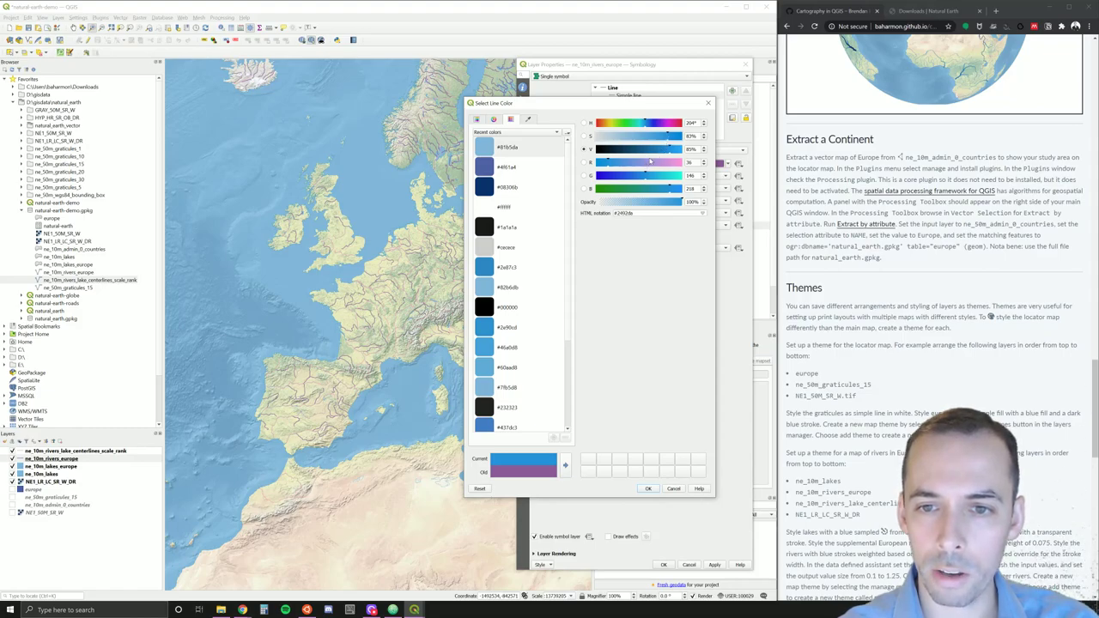
{"action": "left_click", "coordinate": [652, 152]}
{"action": "left_click_drag", "start_coordinate": [652, 152], "coordinate": [662, 154]}
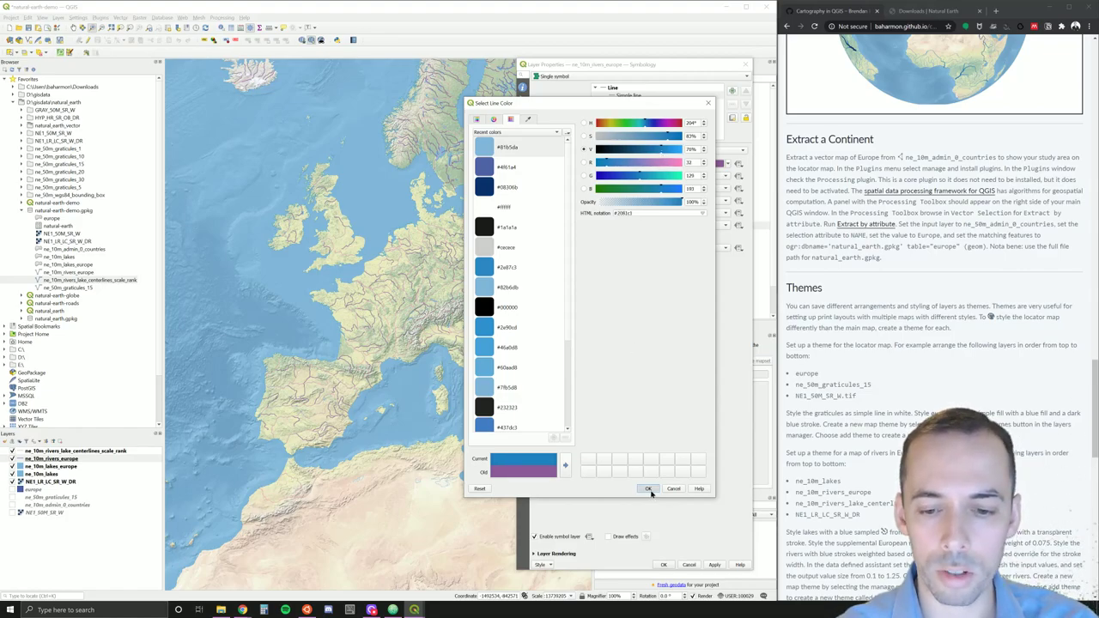
{"action": "left_click", "coordinate": [648, 488]}
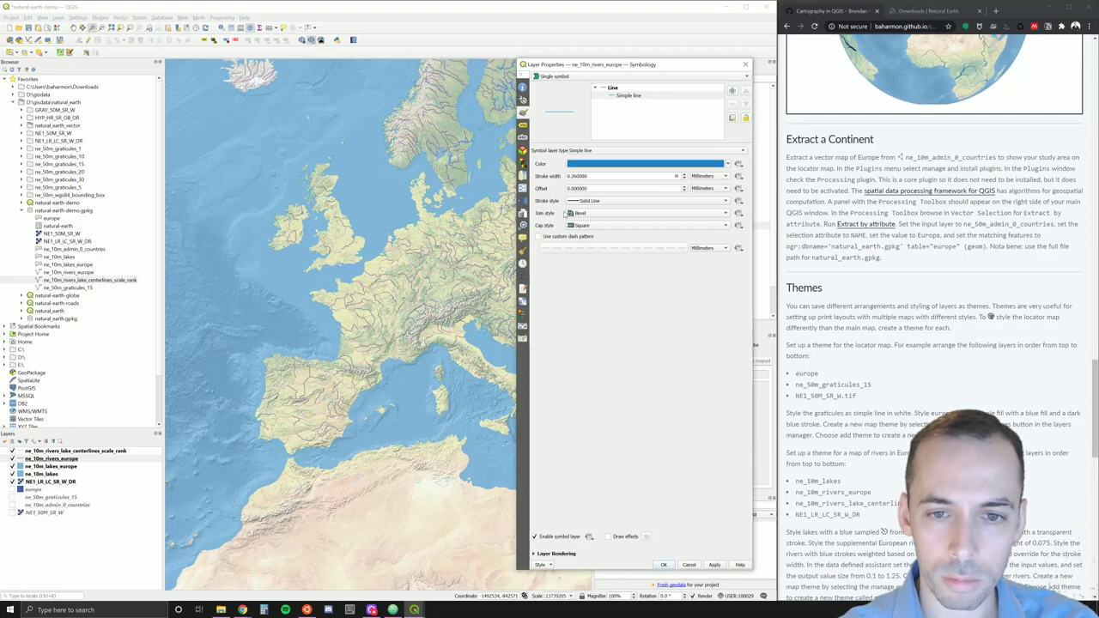
Step: Set the river stroke width to 0.075, apply and close the properties
{"action": "double_click", "coordinate": [576, 175]}
{"action": "type", "text": "0.075"}
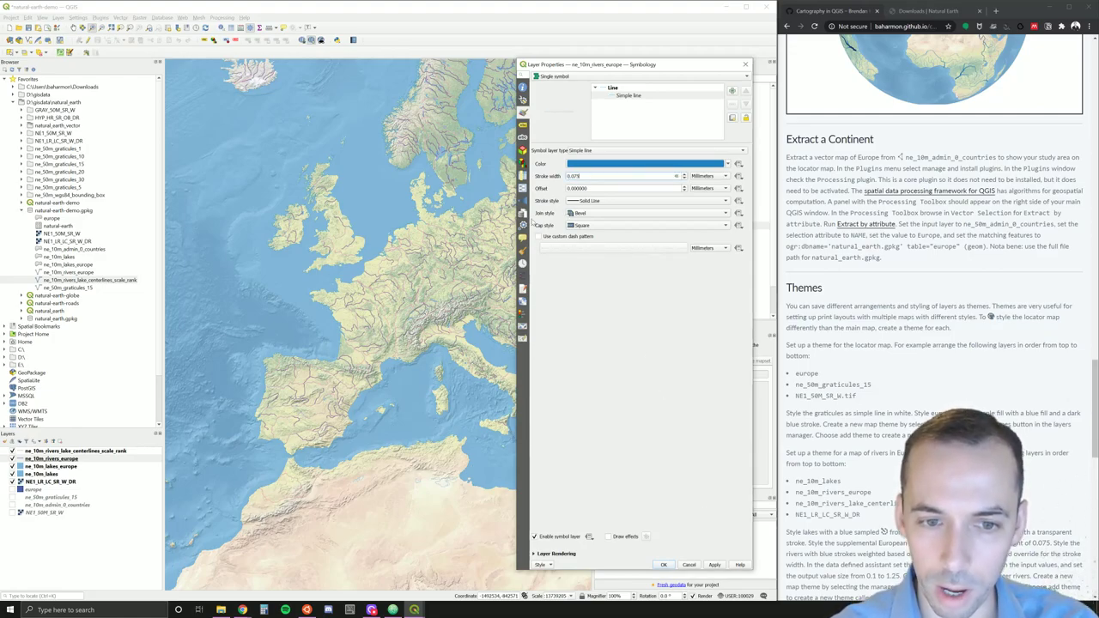
{"action": "left_click", "coordinate": [714, 564]}
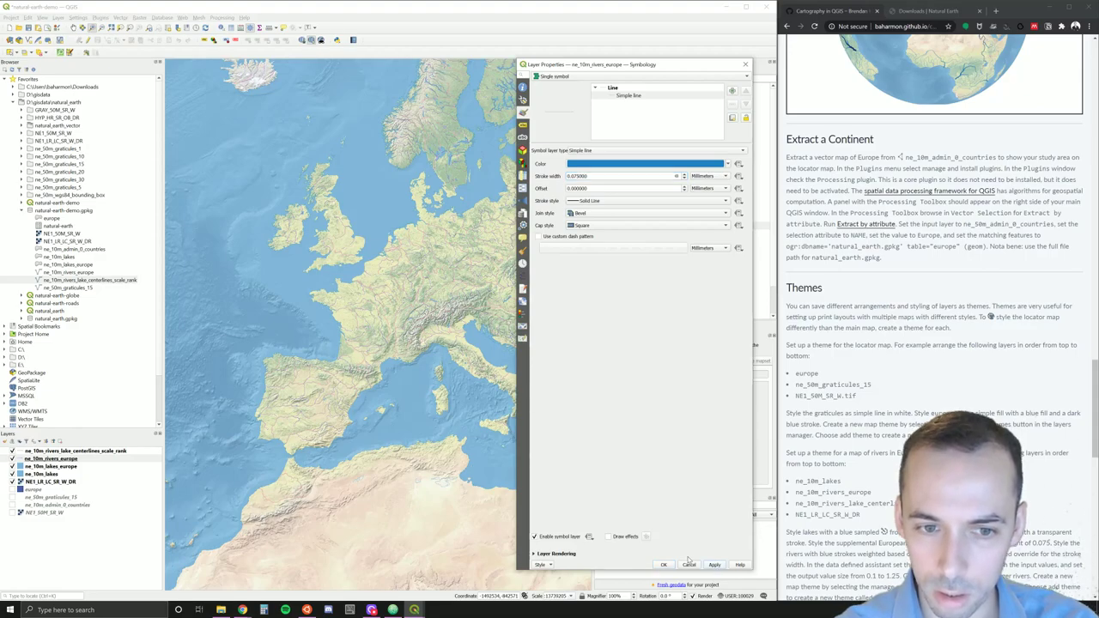
{"action": "left_click", "coordinate": [661, 565]}
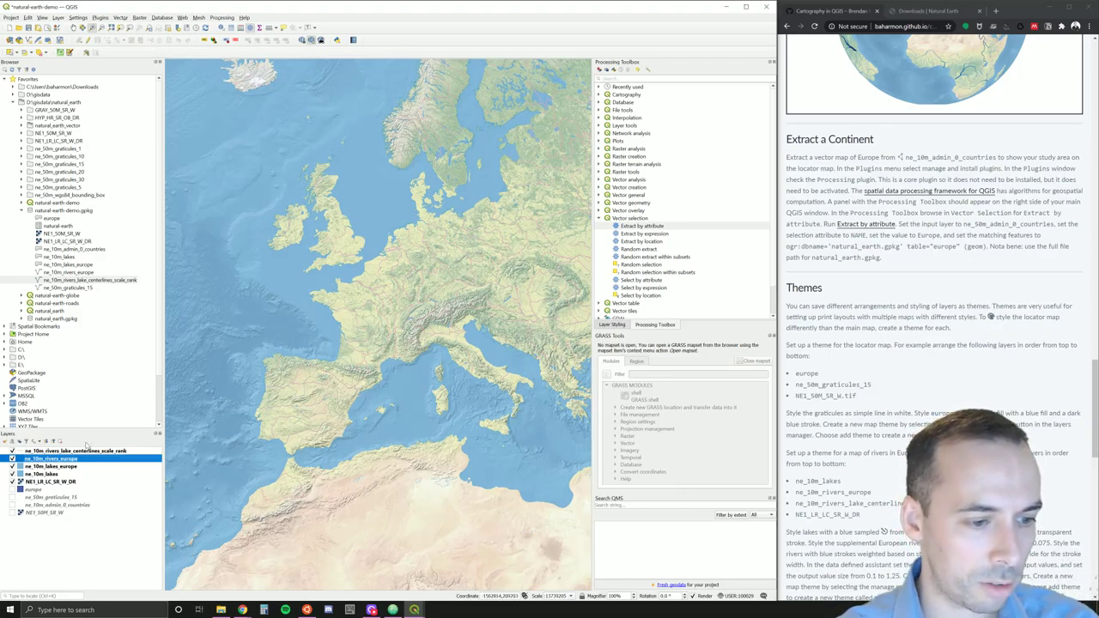
Step: Colour the lake centerlines blue #2081c1 and open the stroke width assistant
{"action": "left_click", "coordinate": [79, 452]}
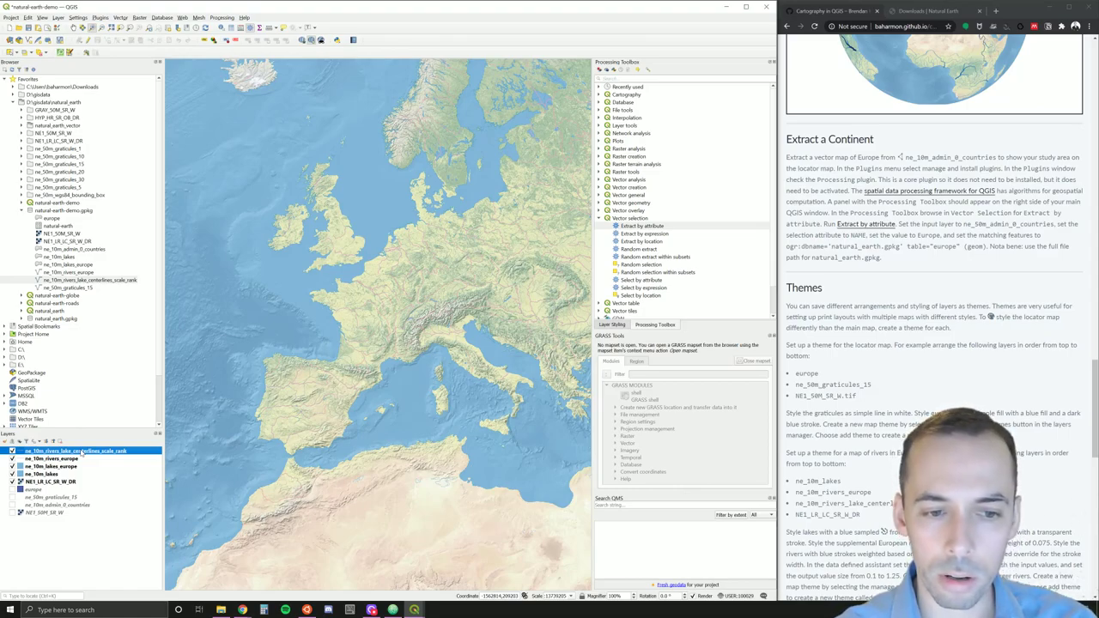
{"action": "right_click", "coordinate": [82, 452]}
{"action": "left_click", "coordinate": [101, 444]}
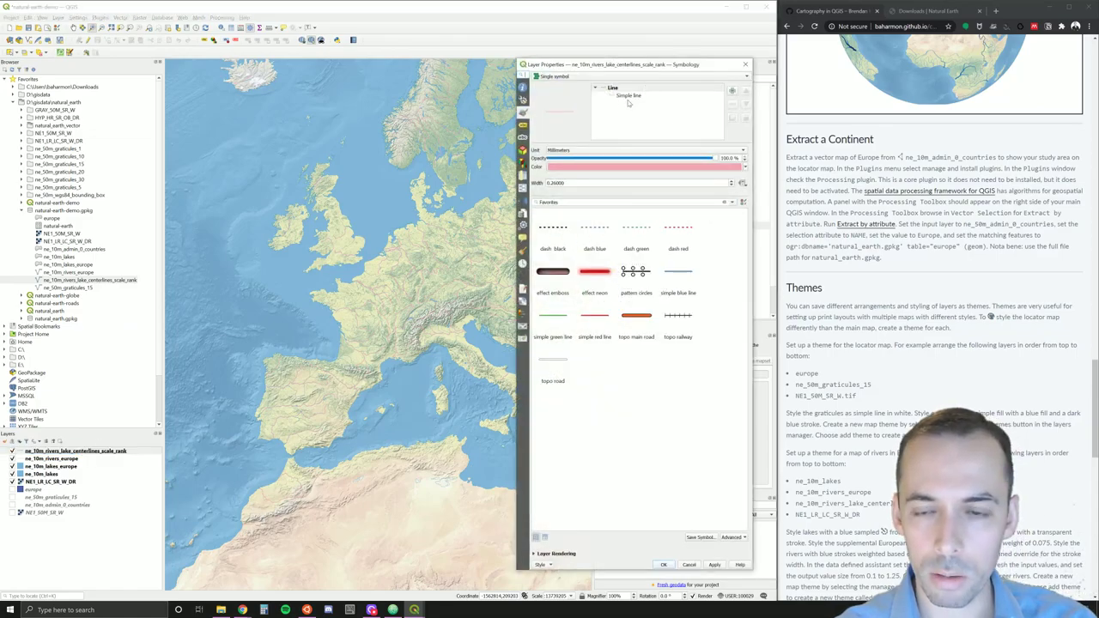
{"action": "left_click", "coordinate": [602, 169]}
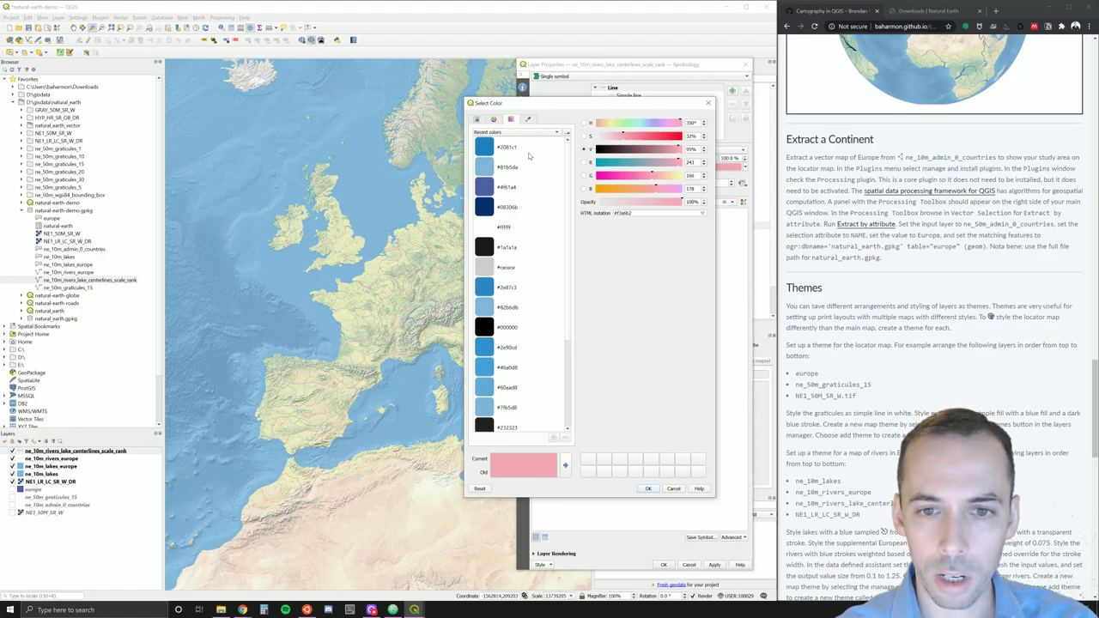
{"action": "left_click", "coordinate": [521, 151]}
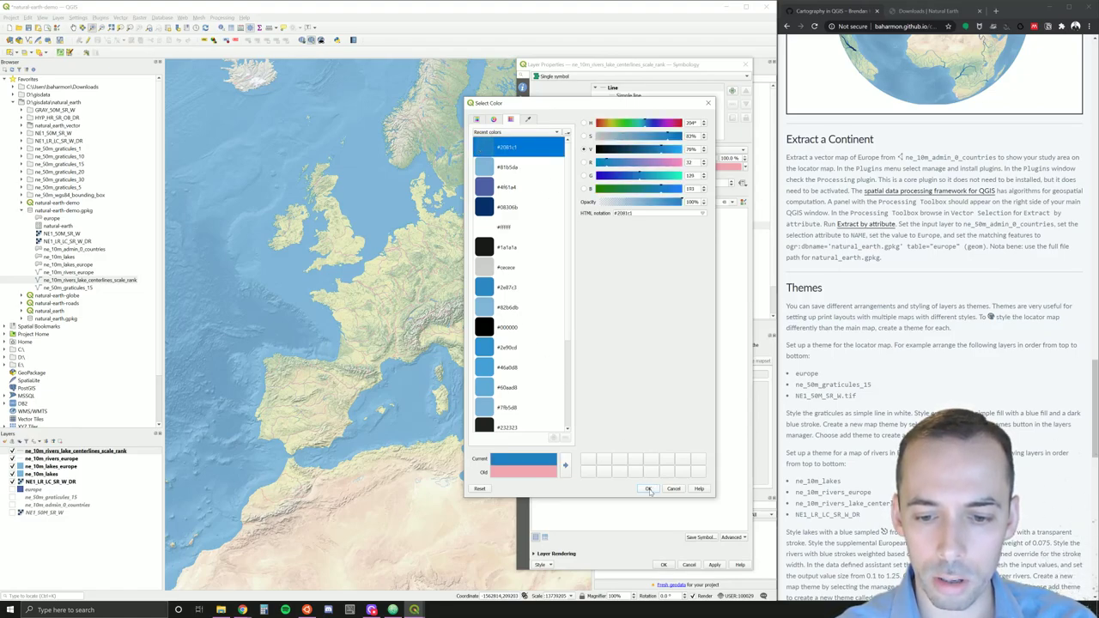
{"action": "left_click", "coordinate": [650, 489]}
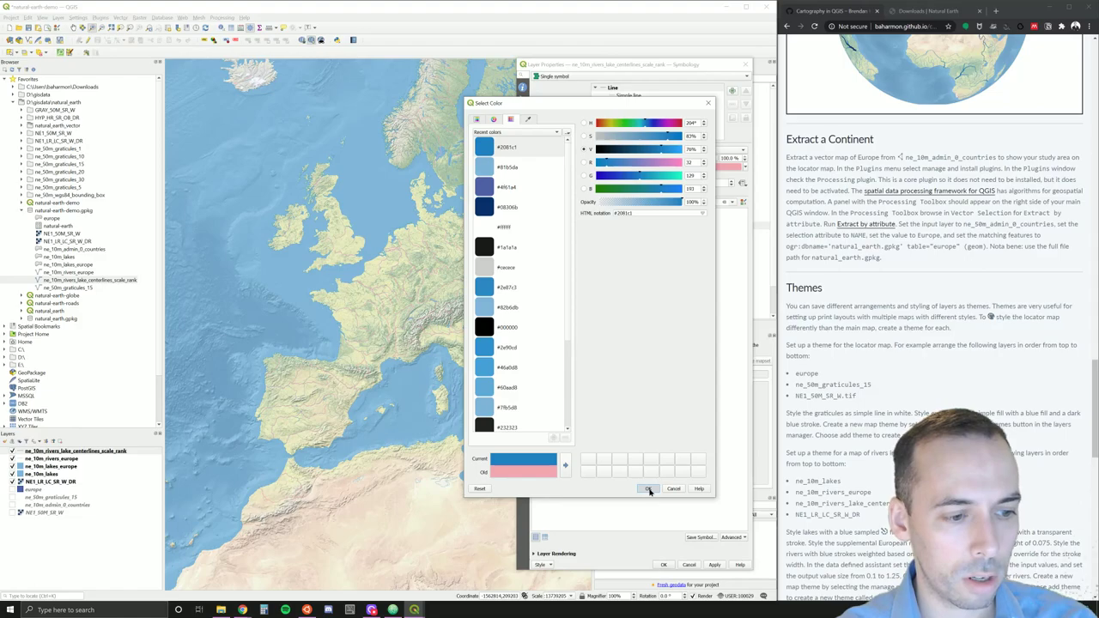
{"action": "left_click", "coordinate": [650, 489]}
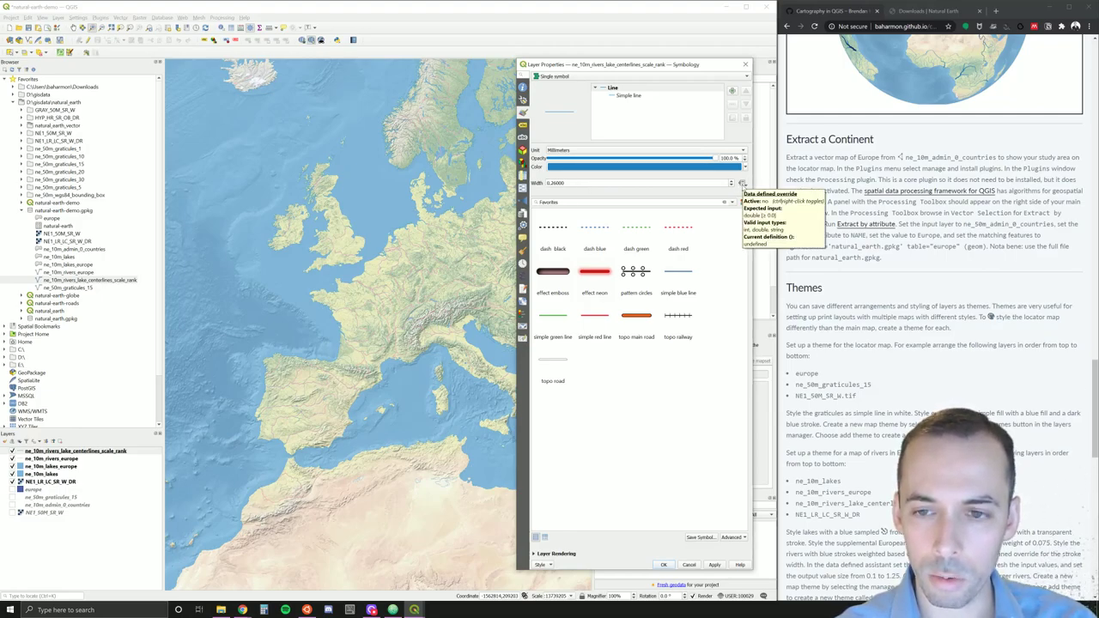
{"action": "left_click", "coordinate": [743, 184]}
{"action": "left_click", "coordinate": [760, 279]}
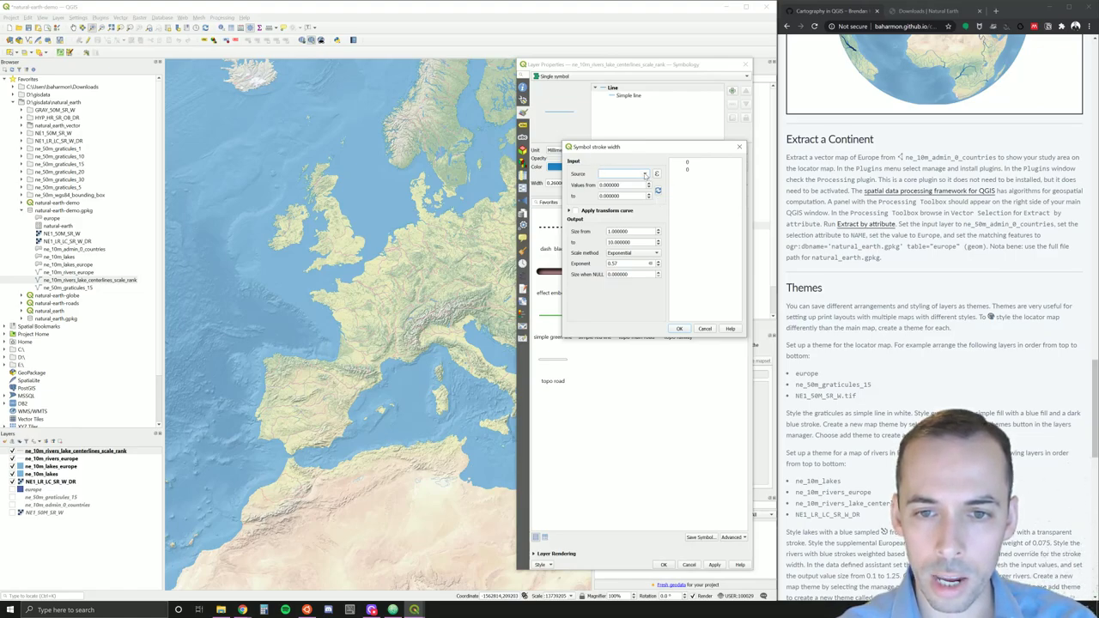
Step: Base the rivers' stroke width on the strokeweig field (range 0.15–2.0) with minimum size 0.1
{"action": "left_click", "coordinate": [645, 174]}
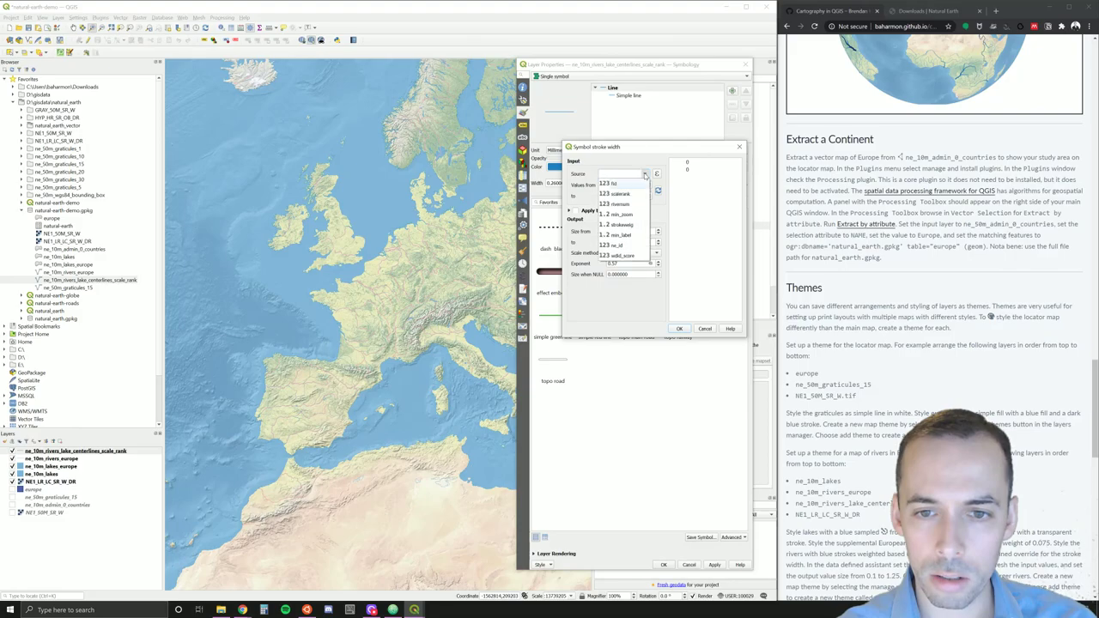
{"action": "left_click", "coordinate": [618, 226]}
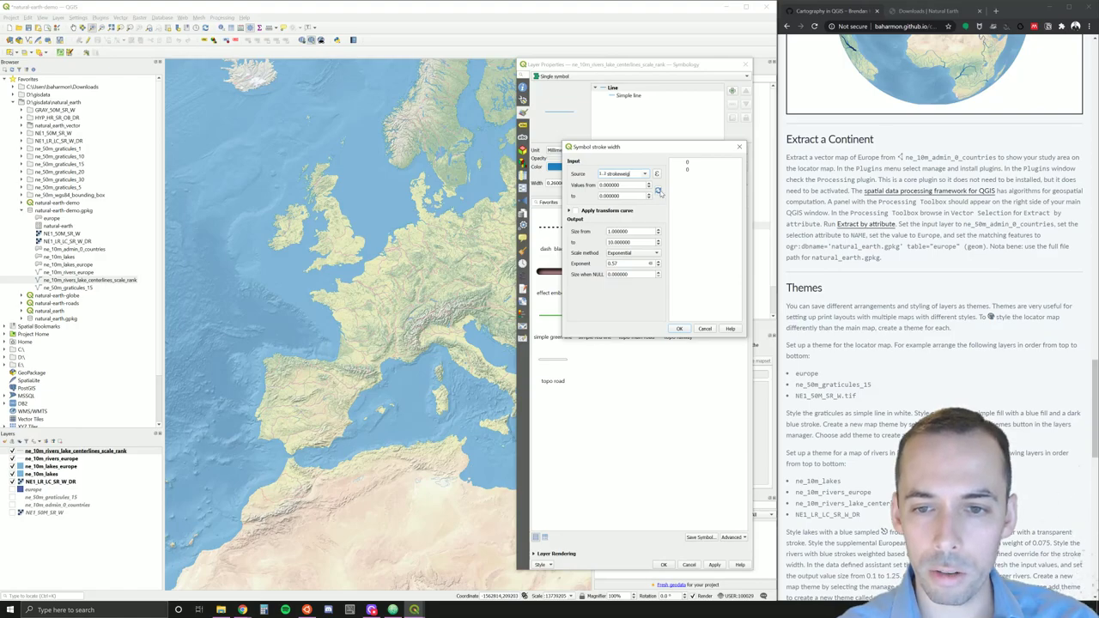
{"action": "left_click", "coordinate": [658, 190]}
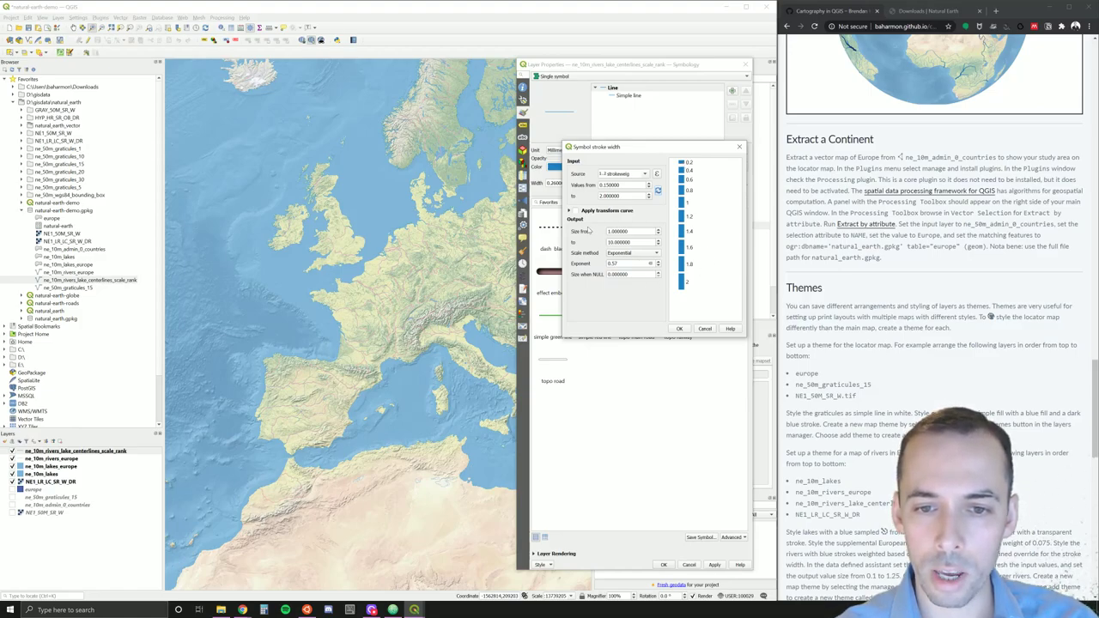
{"action": "double_click", "coordinate": [617, 232]}
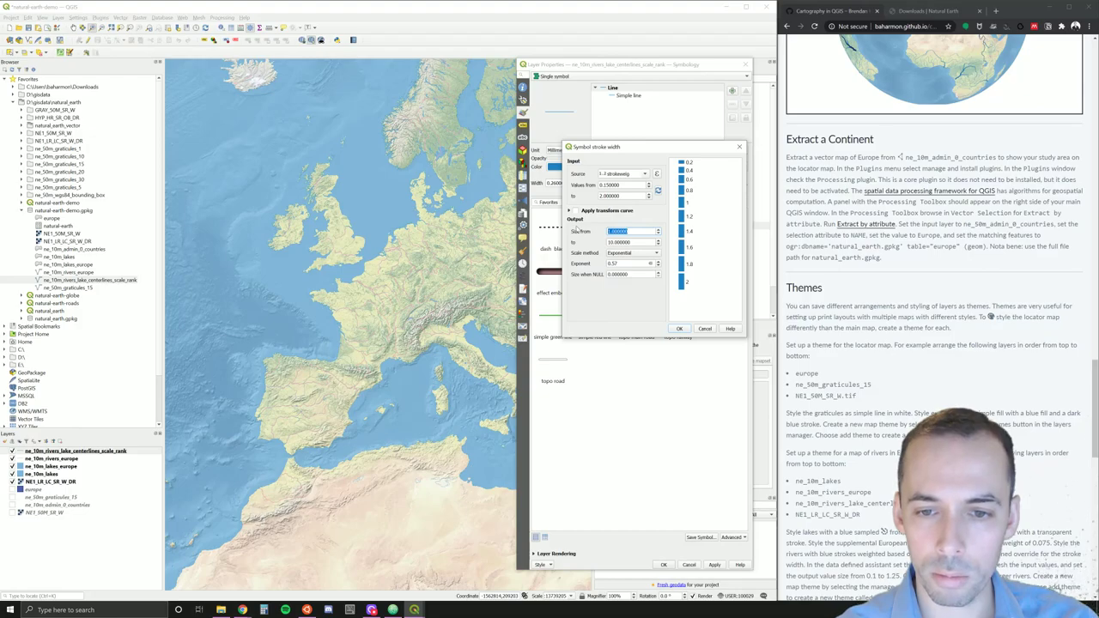
{"action": "type", "text": "0"}
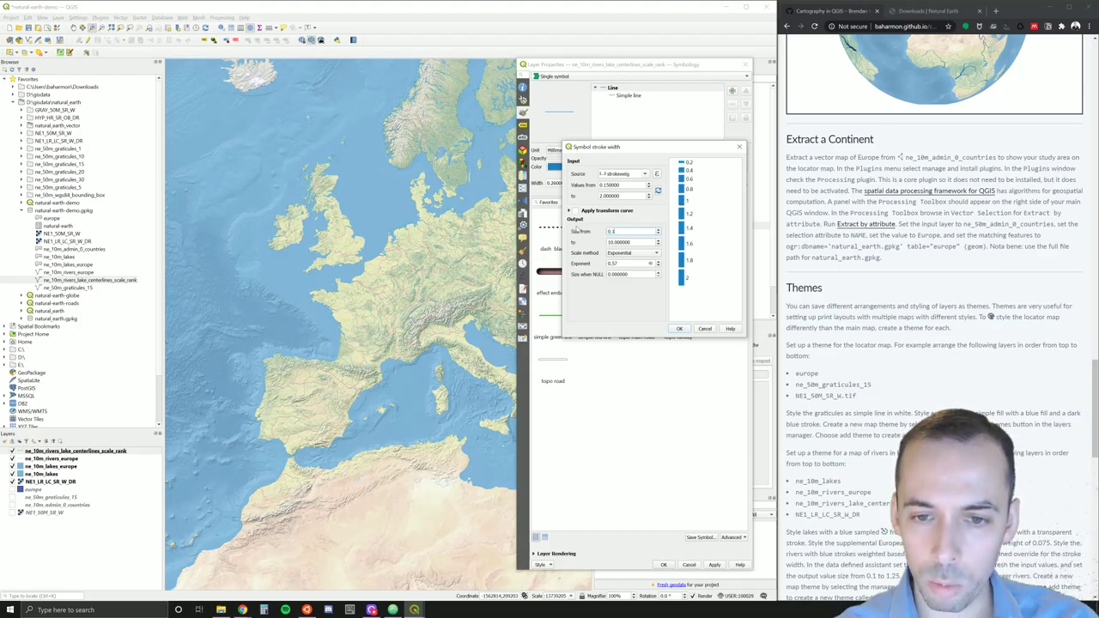
{"action": "type", "text": ".1"}
{"action": "key", "text": "Tab"}
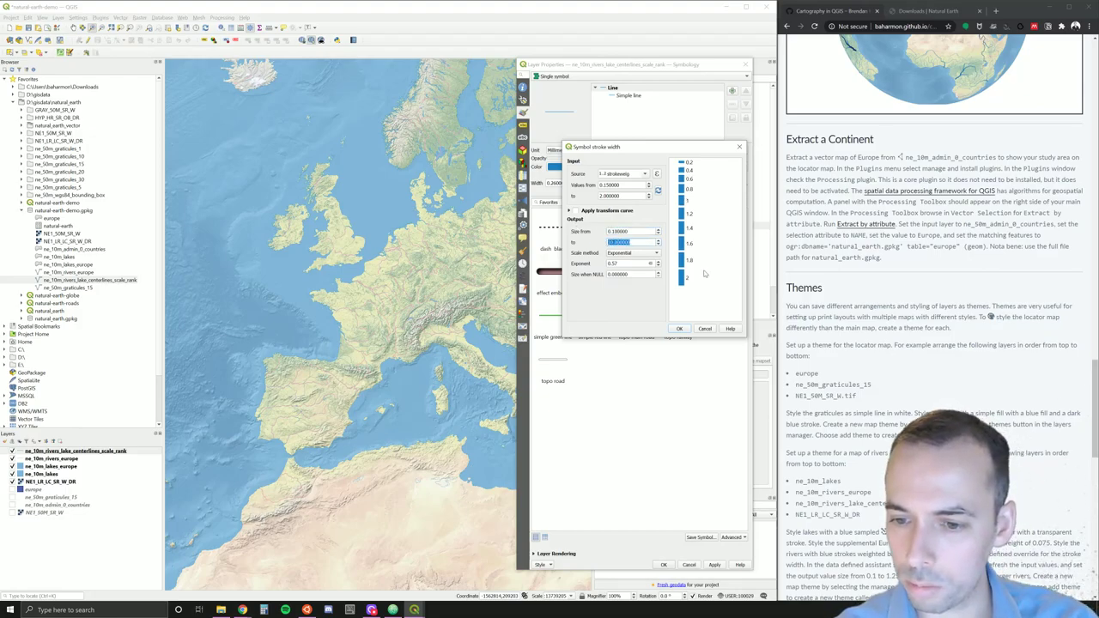
Step: Set maximum stroke size 1.25 with linear scaling and apply the new river widths
{"action": "scroll", "coordinate": [803, 285], "scroll_direction": "down", "scroll_amount": 4}
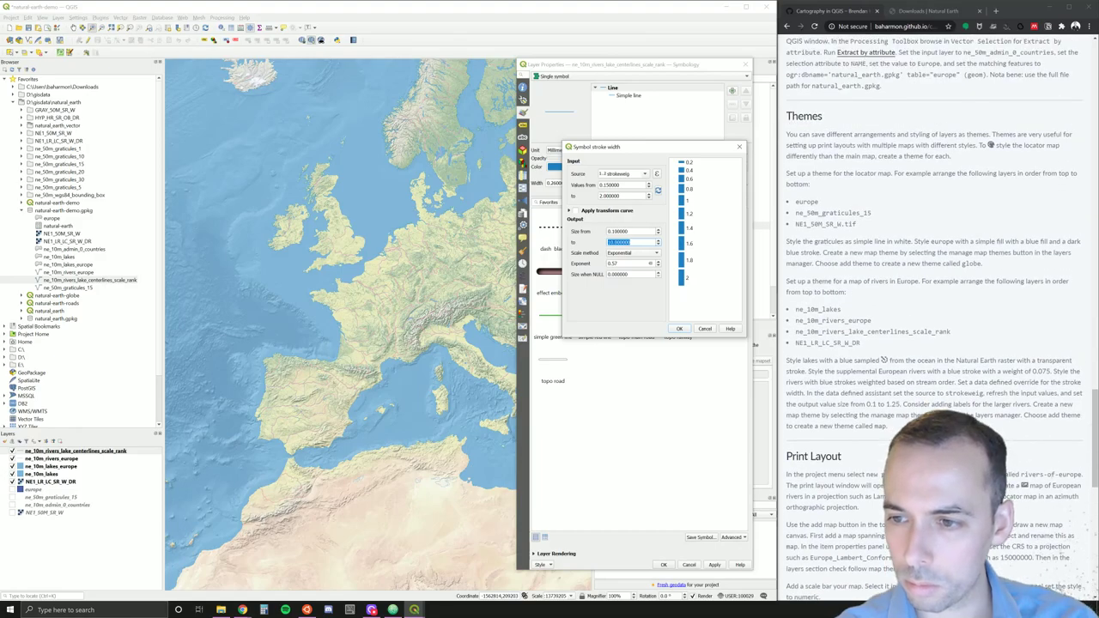
{"action": "scroll", "coordinate": [938, 326], "scroll_direction": "up", "scroll_amount": 3}
{"action": "scroll", "coordinate": [938, 326], "scroll_direction": "down", "scroll_amount": 2}
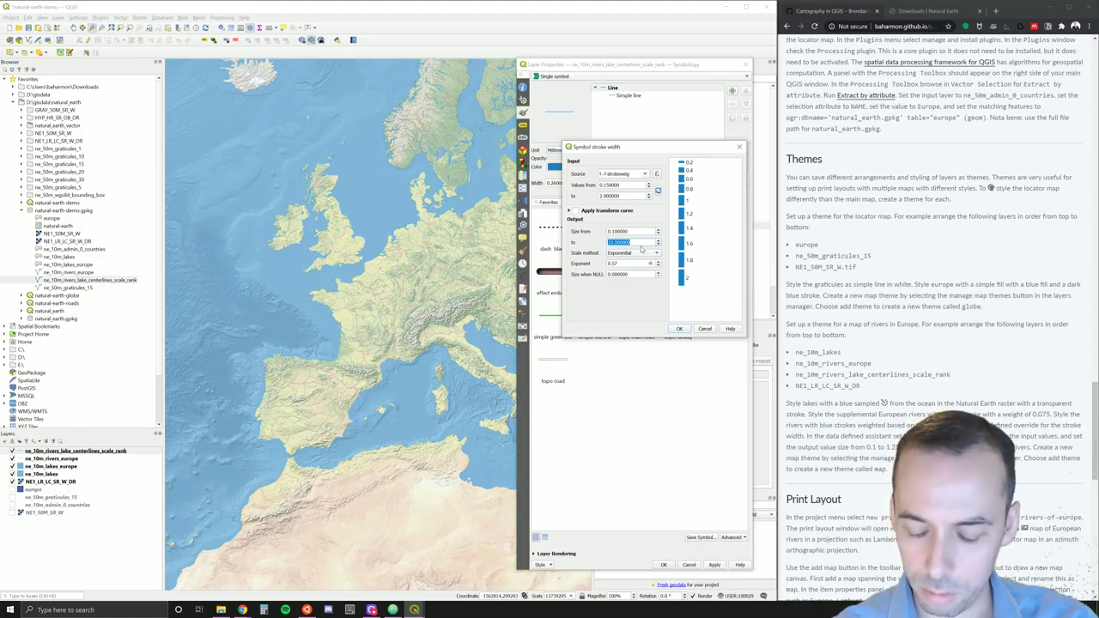
{"action": "type", "text": "1.25"}
{"action": "left_click", "coordinate": [635, 252]}
{"action": "left_click", "coordinate": [627, 260]}
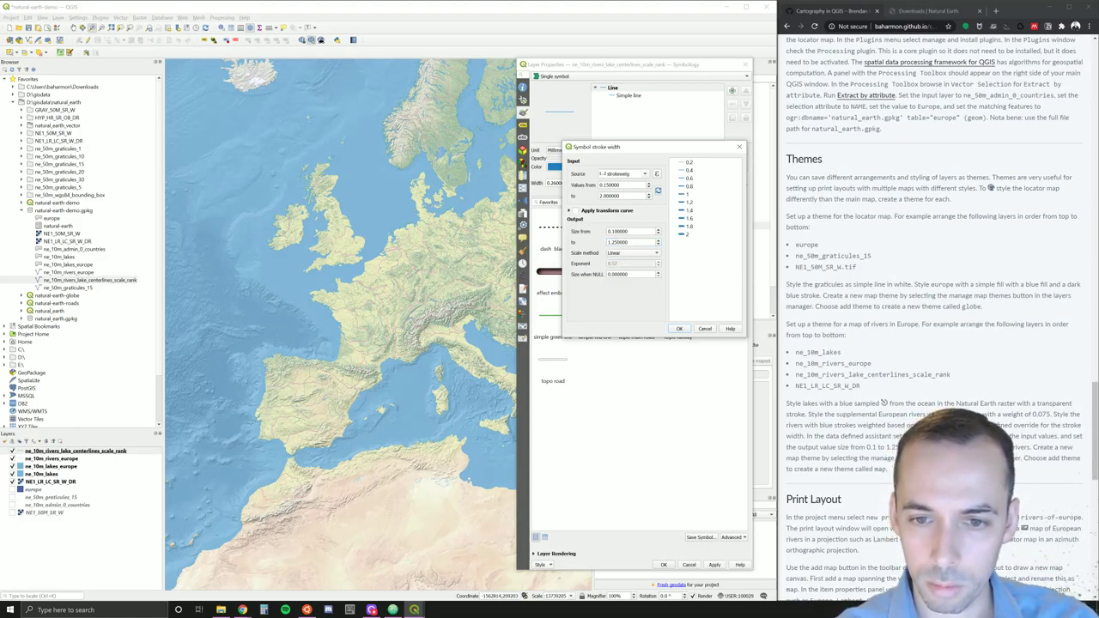
{"action": "left_click", "coordinate": [673, 330]}
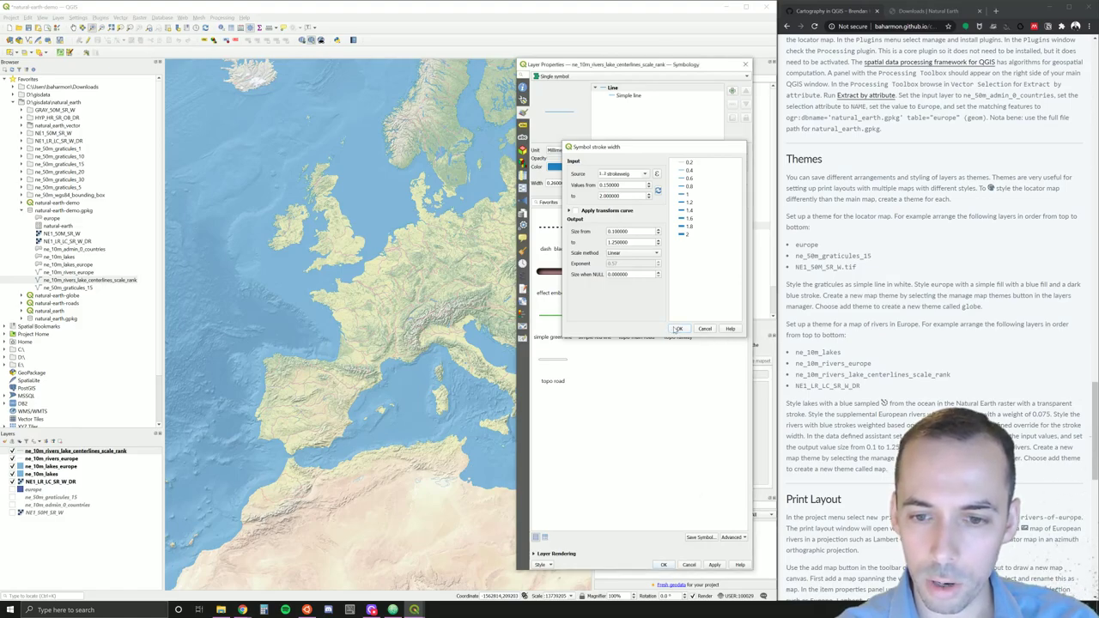
{"action": "left_click", "coordinate": [714, 564]}
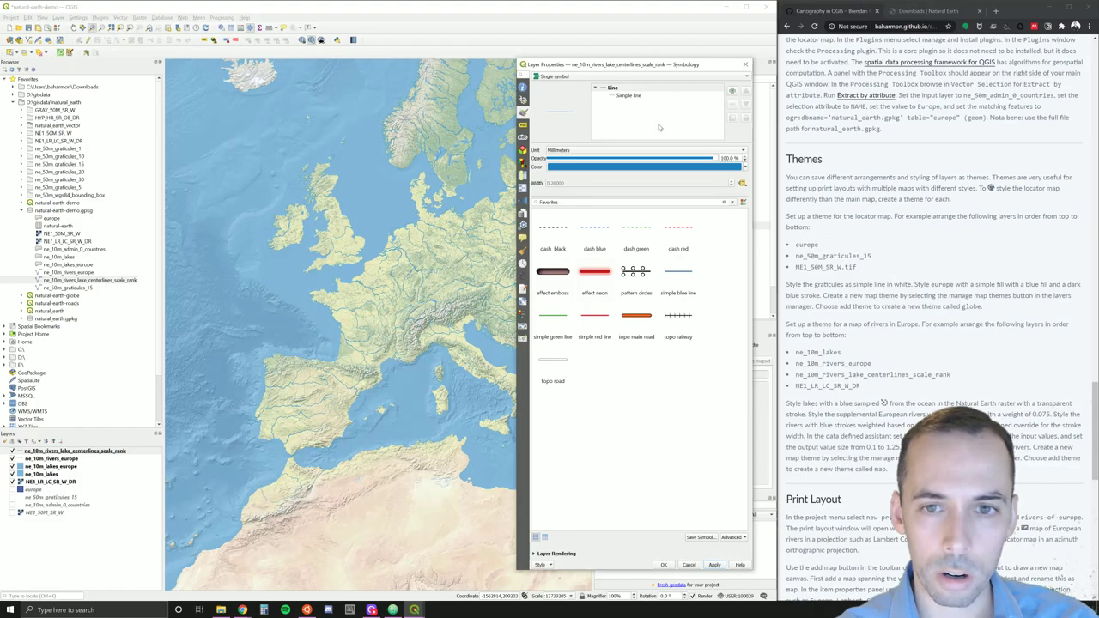
{"action": "left_click_drag", "start_coordinate": [652, 66], "coordinate": [154, 64]}
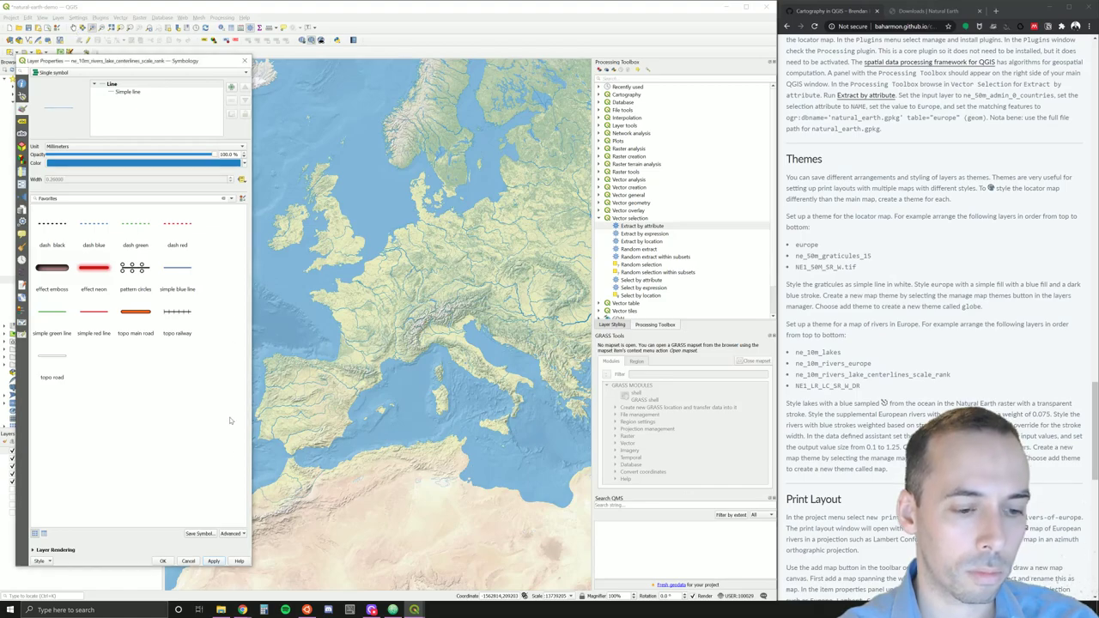
Step: Close Layer Properties and pan the map to recentre Europe's styled river network
{"action": "left_click", "coordinate": [164, 561]}
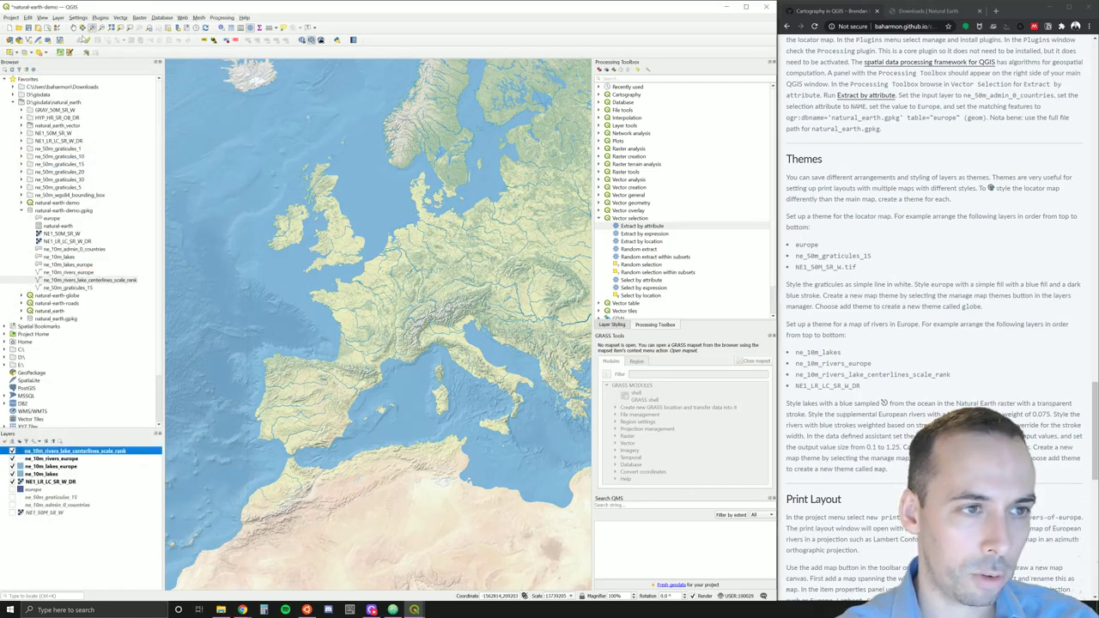
{"action": "left_click", "coordinate": [73, 28]}
{"action": "left_click_drag", "start_coordinate": [299, 252], "coordinate": [436, 287]}
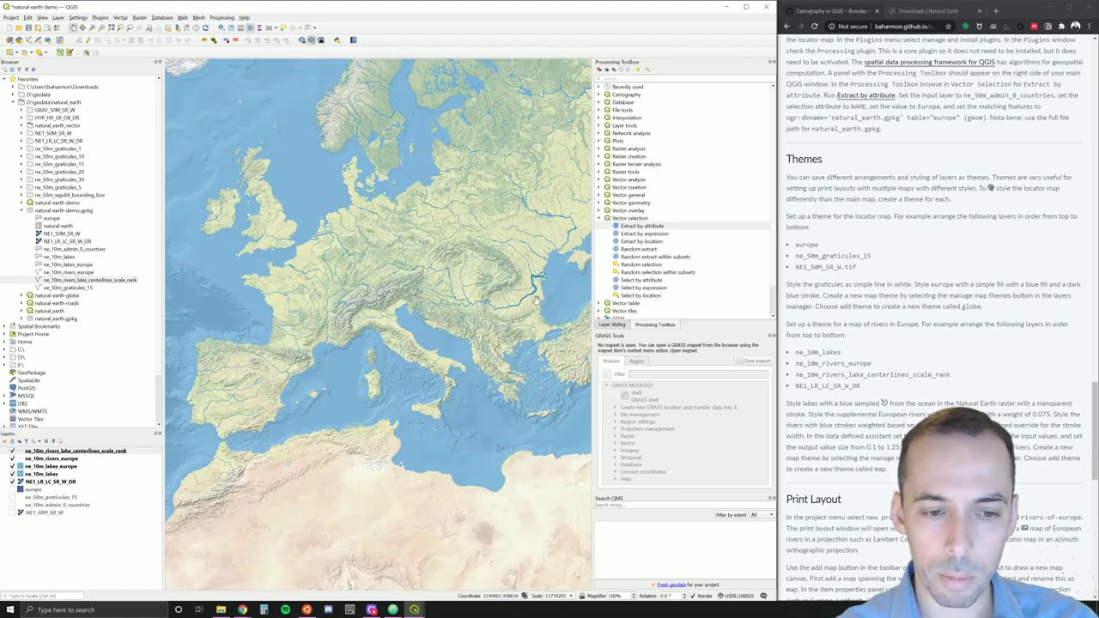
{"action": "left_click_drag", "start_coordinate": [535, 299], "coordinate": [463, 279]}
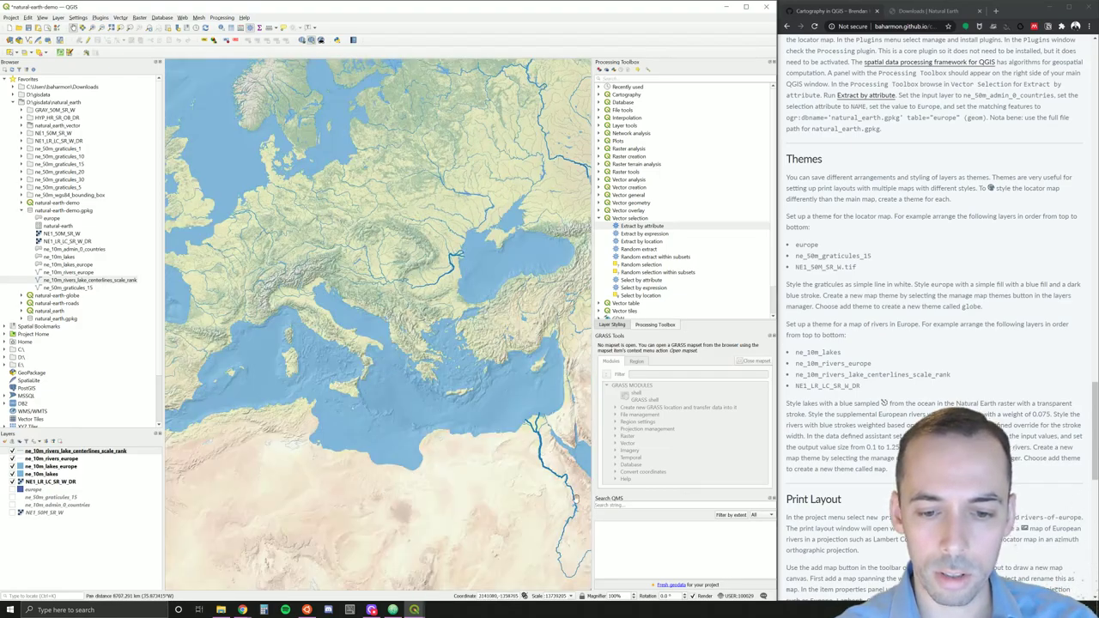
{"action": "left_click_drag", "start_coordinate": [358, 276], "coordinate": [396, 269]}
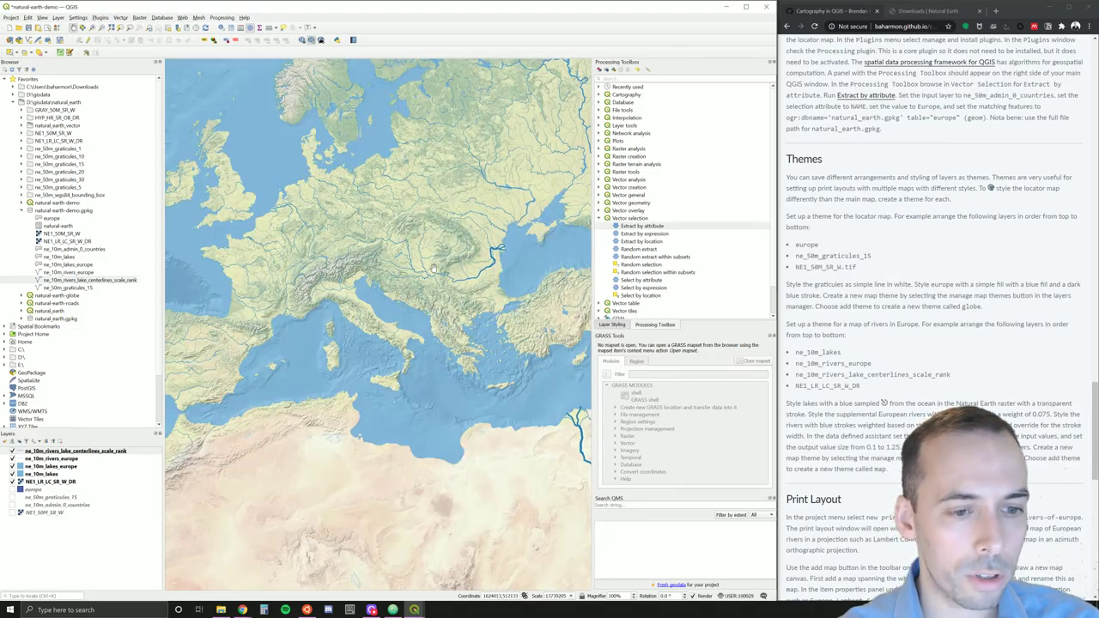
{"action": "left_click_drag", "start_coordinate": [425, 269], "coordinate": [444, 274]}
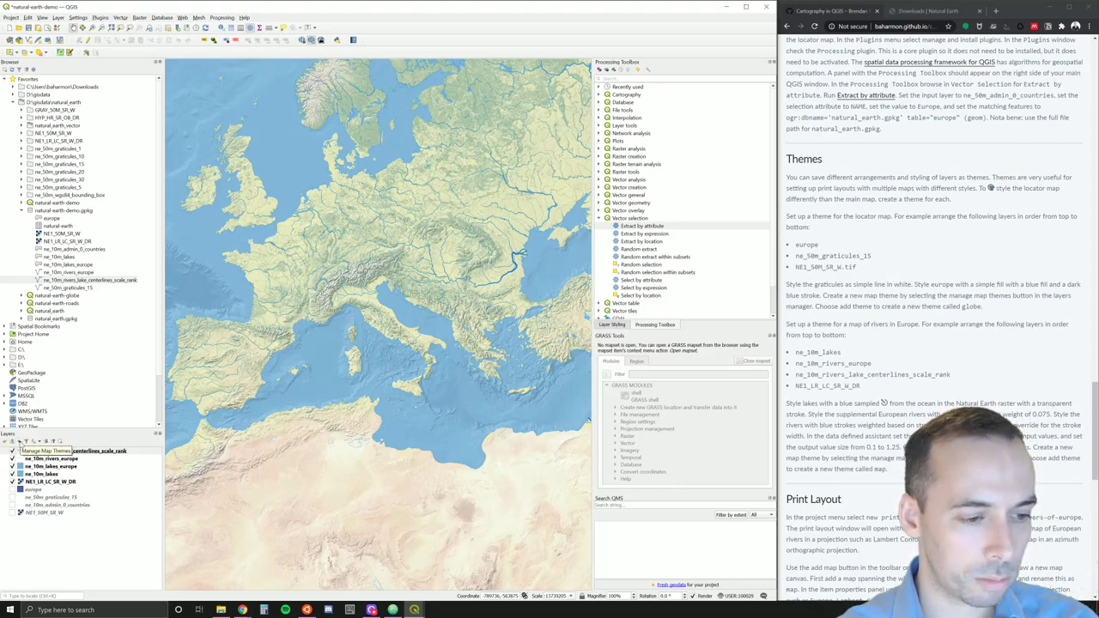
Step: Add a new map theme named Map
{"action": "left_click", "coordinate": [21, 442]}
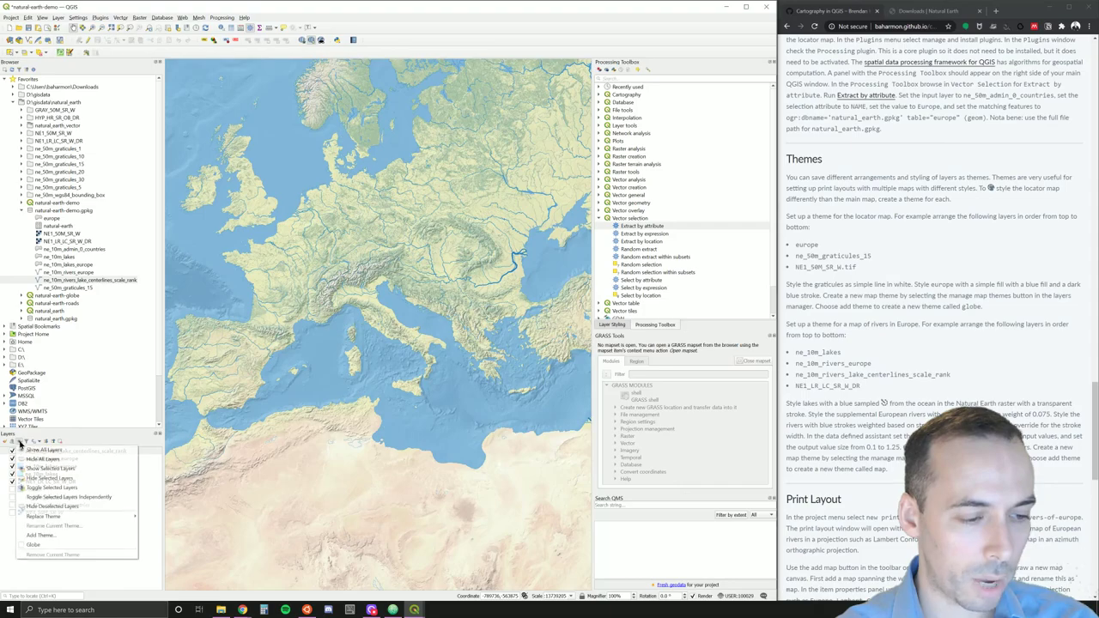
{"action": "left_click", "coordinate": [112, 536]}
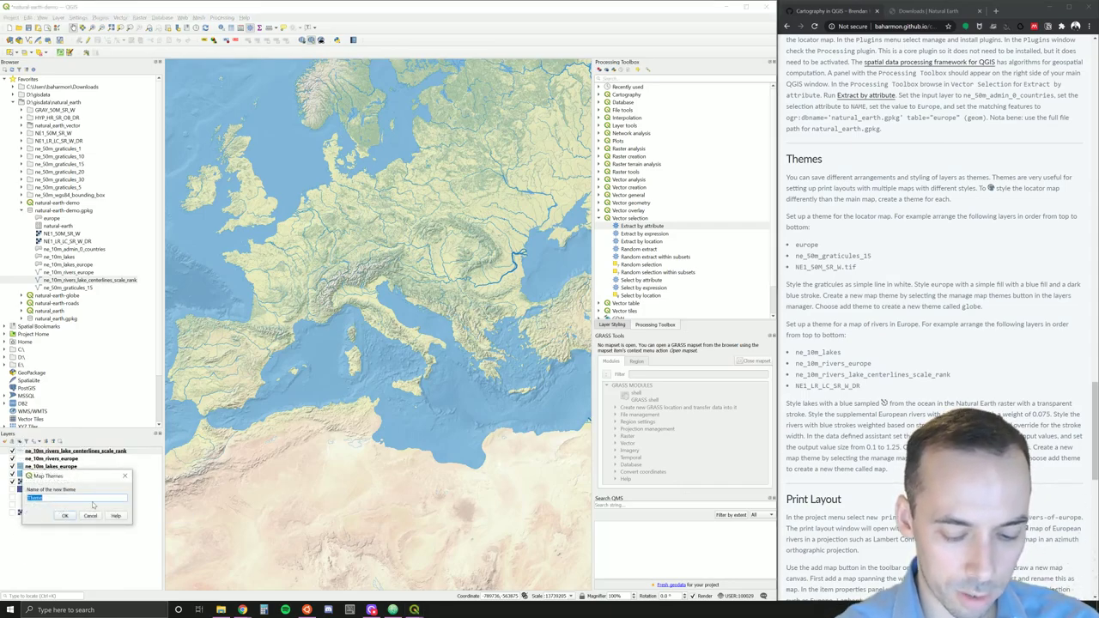
{"action": "type", "text": "ma"}
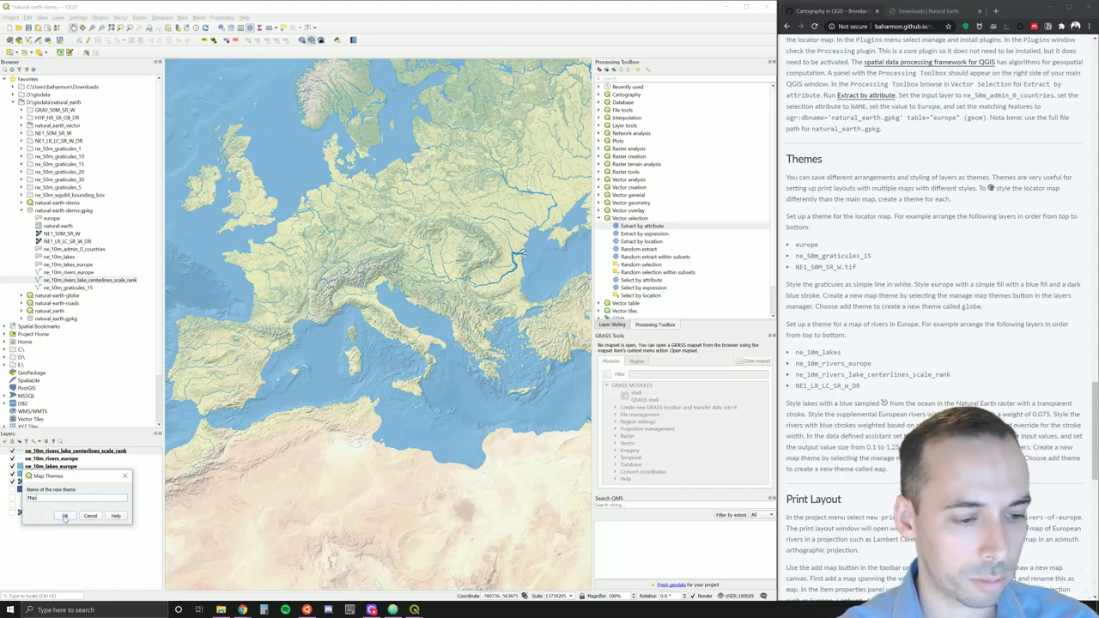
{"action": "left_click", "coordinate": [65, 516]}
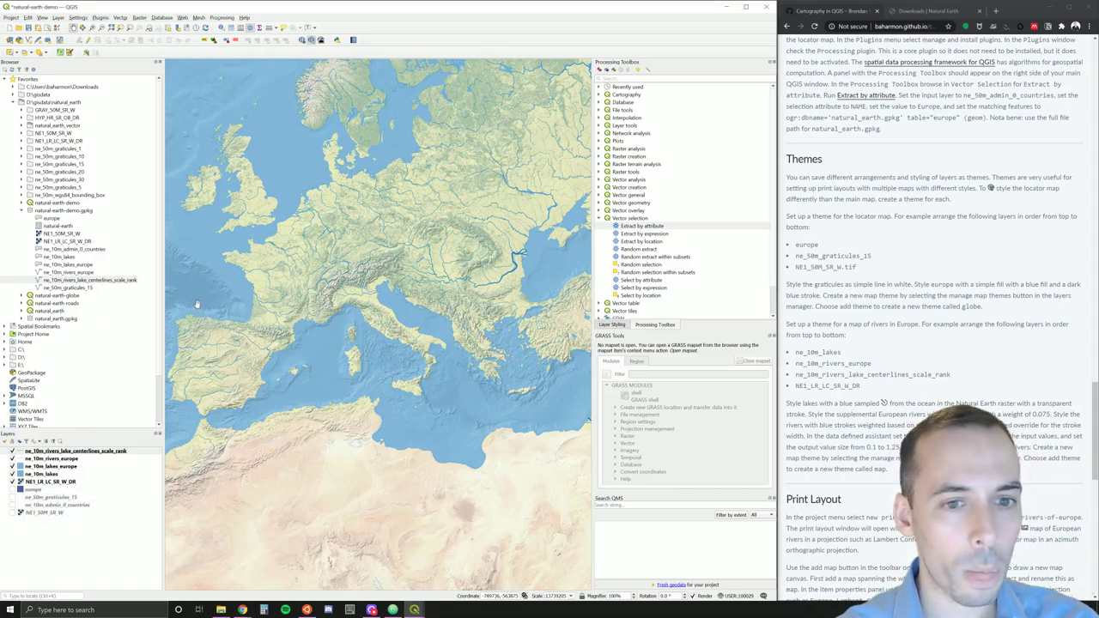
Step: Create a new print layout titled 'european rivers'
{"action": "left_click", "coordinate": [12, 18]}
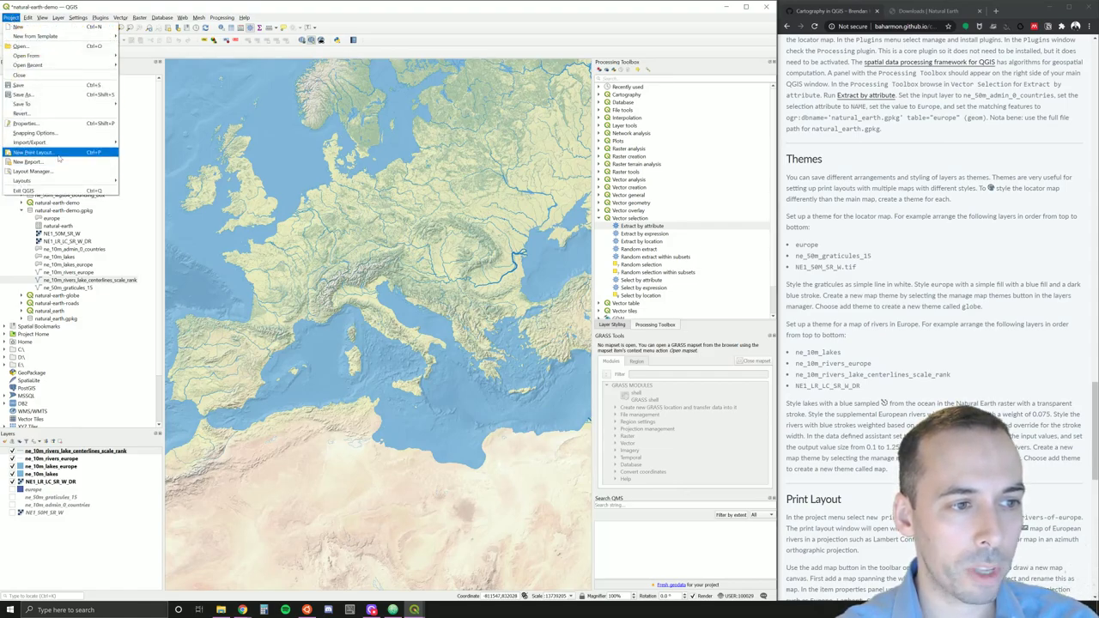
{"action": "left_click", "coordinate": [58, 156]}
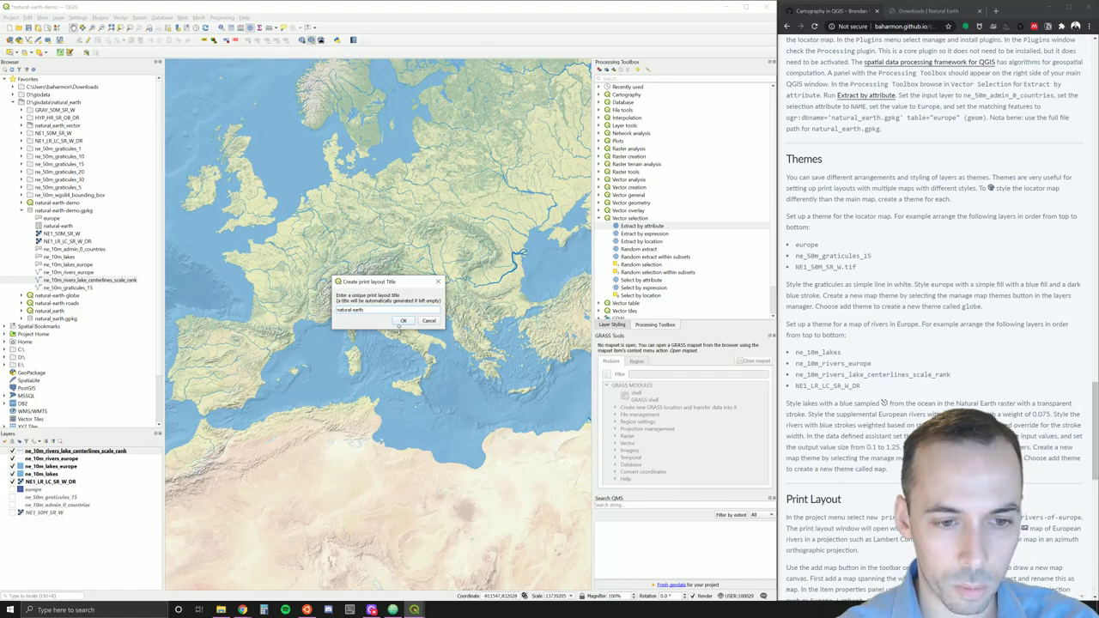
{"action": "key", "text": "BackSpace"}
{"action": "key", "text": "BackSpace"}
{"action": "key", "text": "BackSpace"}
{"action": "key", "text": "BackSpace"}
{"action": "key", "text": "BackSpace"}
{"action": "key", "text": "BackSpace"}
{"action": "key", "text": "BackSpace"}
{"action": "key", "text": "BackSpace"}
{"action": "key", "text": "BackSpace"}
{"action": "key", "text": "BackSpace"}
{"action": "key", "text": "BackSpace"}
{"action": "key", "text": "BackSpace"}
{"action": "key", "text": "BackSpace"}
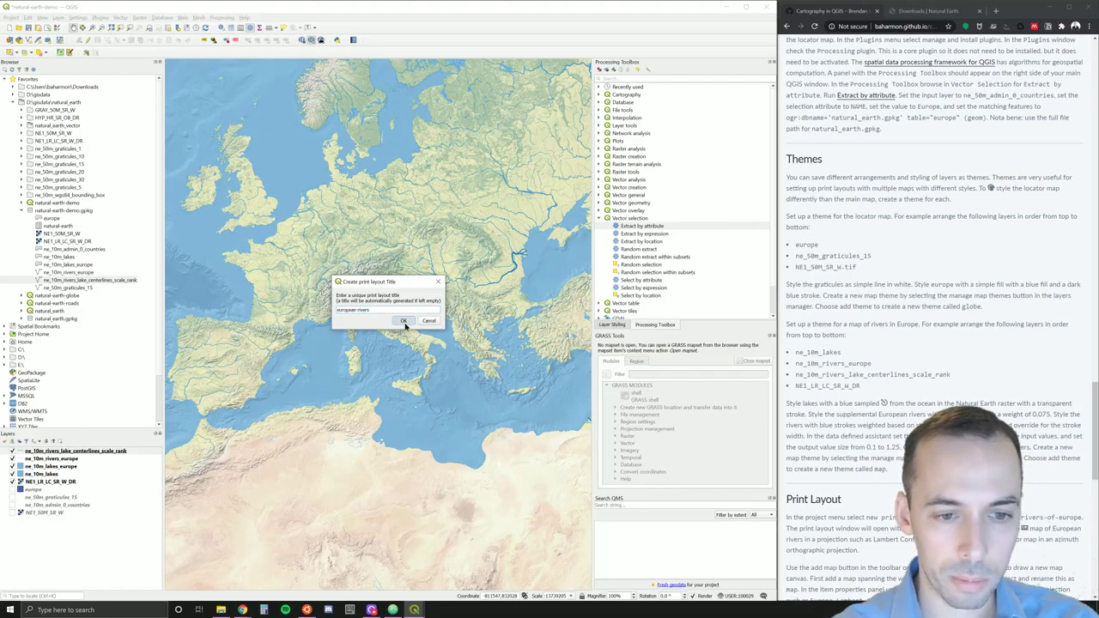
{"action": "left_click", "coordinate": [402, 320]}
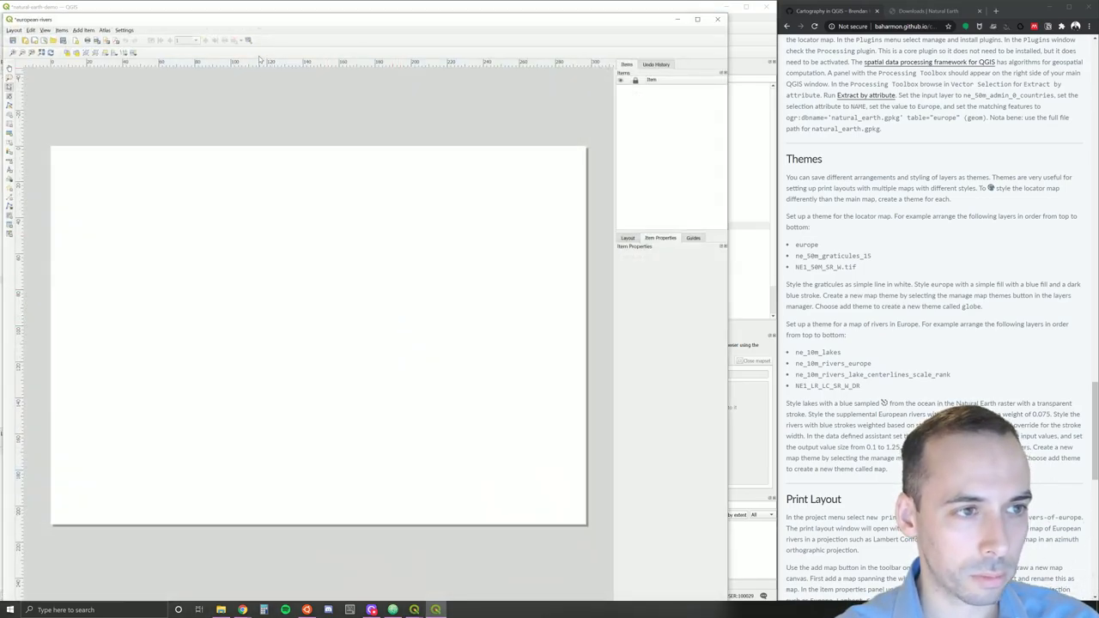
Step: Enlarge the layout window and draw a map frame covering the whole page
{"action": "left_click_drag", "start_coordinate": [261, 26], "coordinate": [259, 15]}
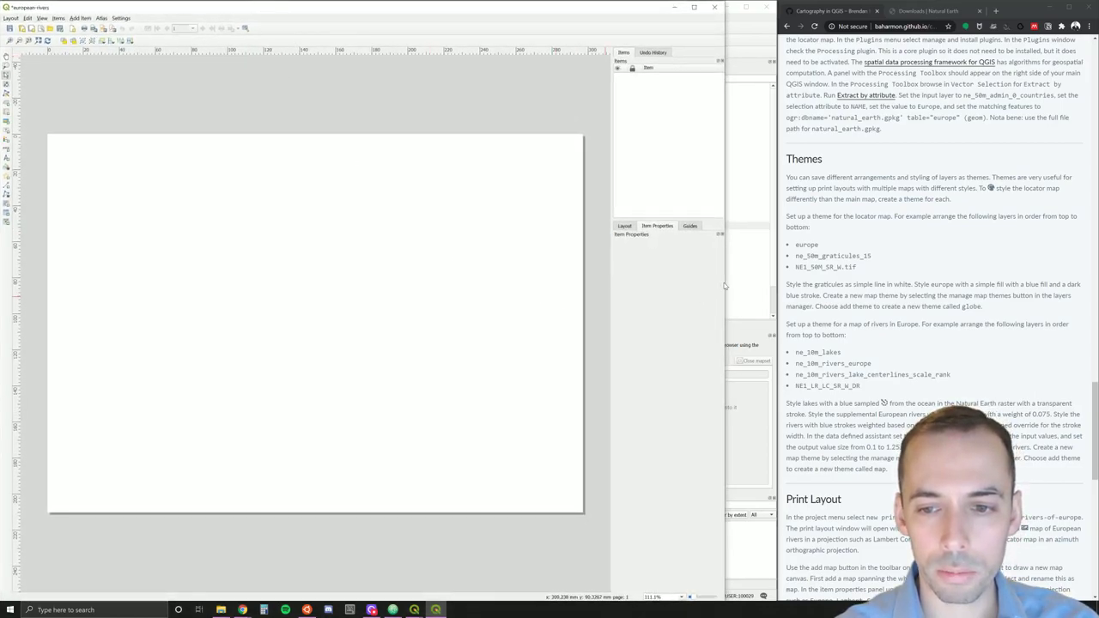
{"action": "left_click_drag", "start_coordinate": [723, 278], "coordinate": [777, 271]}
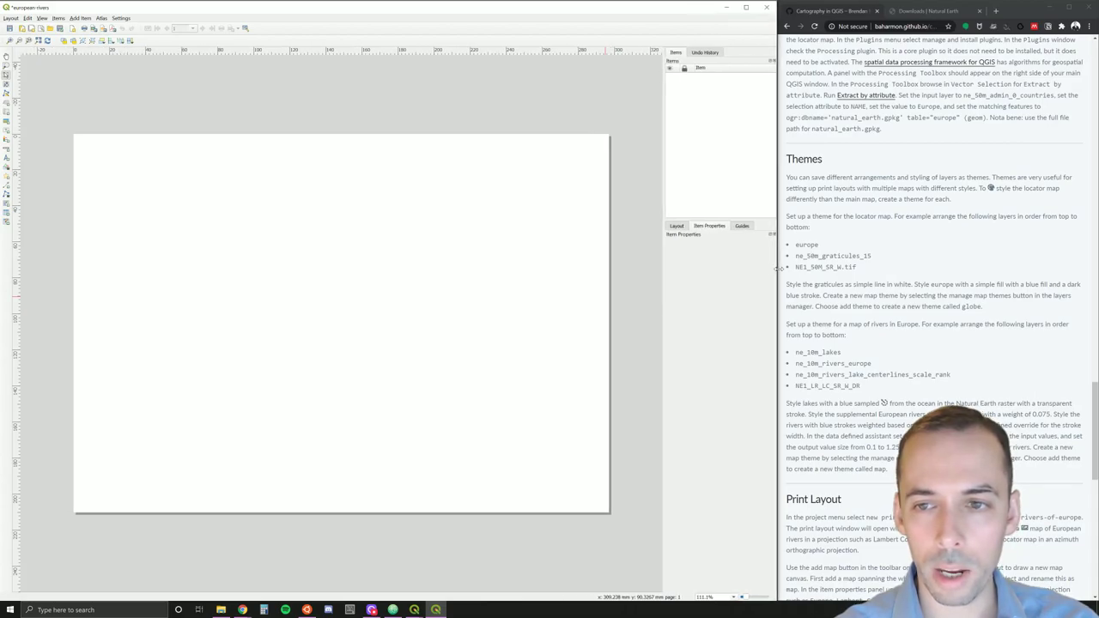
{"action": "left_click", "coordinate": [6, 112]}
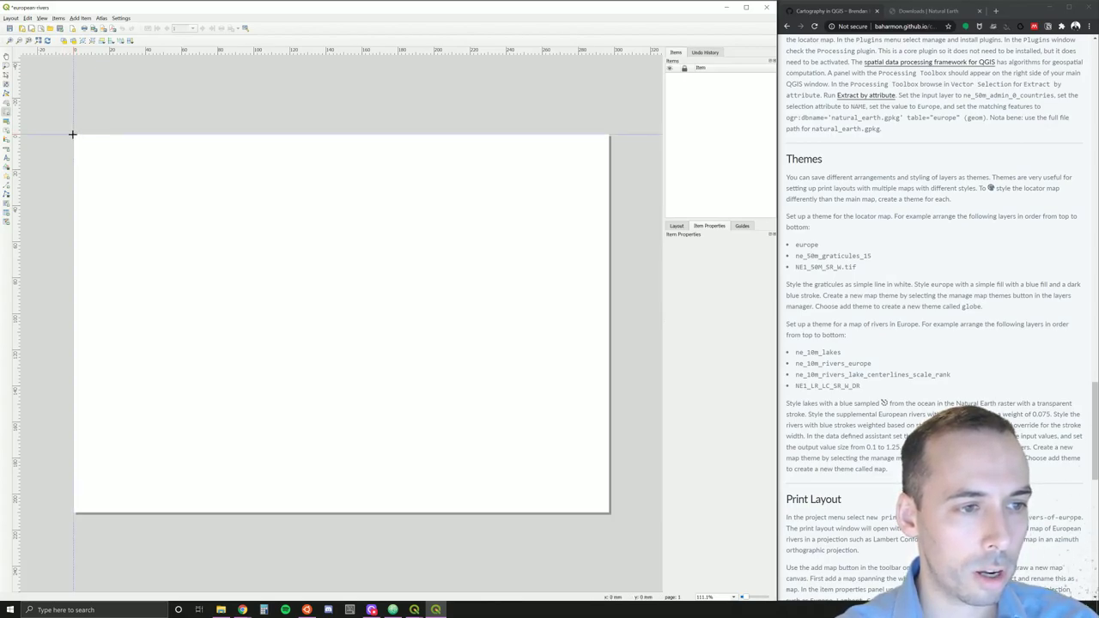
{"action": "left_click_drag", "start_coordinate": [72, 135], "coordinate": [608, 515]}
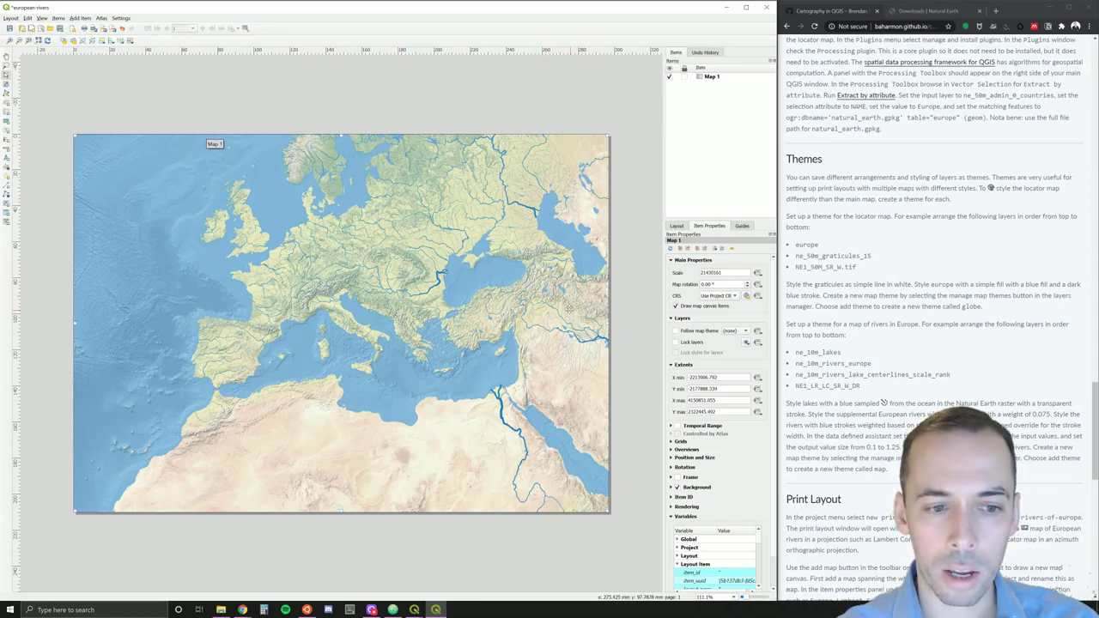
Step: Rename the Map 1 item to Map and make it follow the Map theme
{"action": "left_click", "coordinate": [712, 78]}
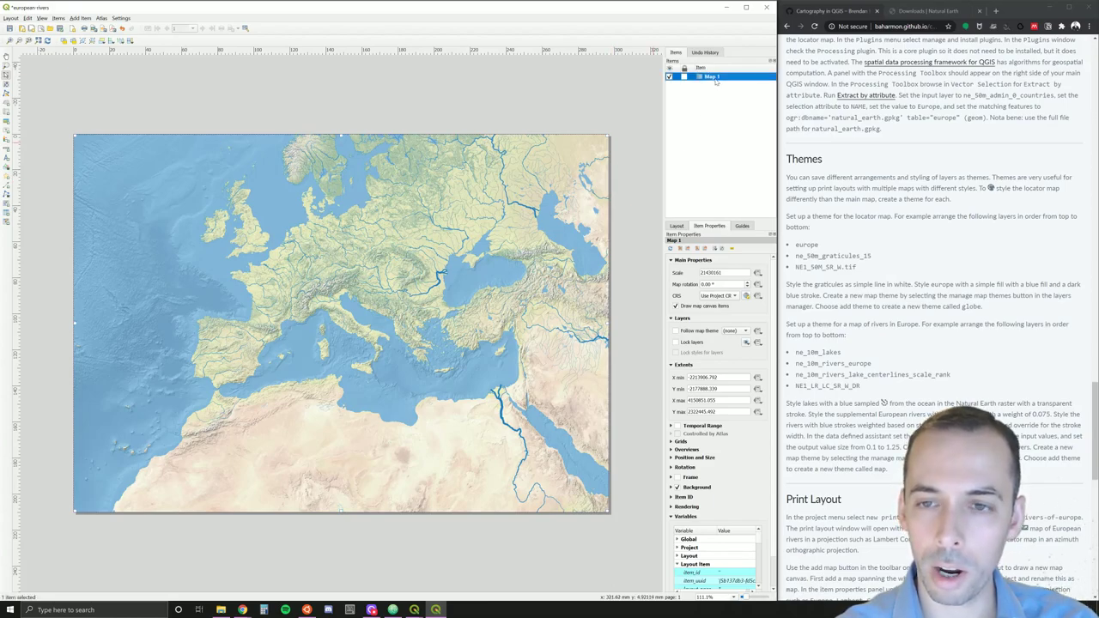
{"action": "double_click", "coordinate": [712, 77]}
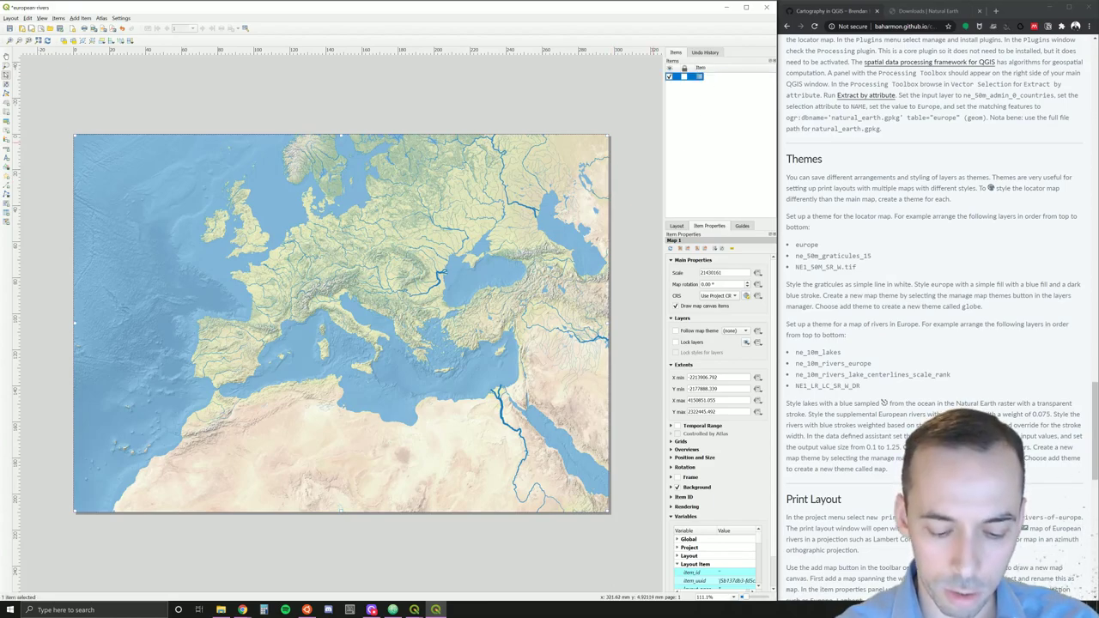
{"action": "type", "text": "Map"}
{"action": "key", "text": "Return"}
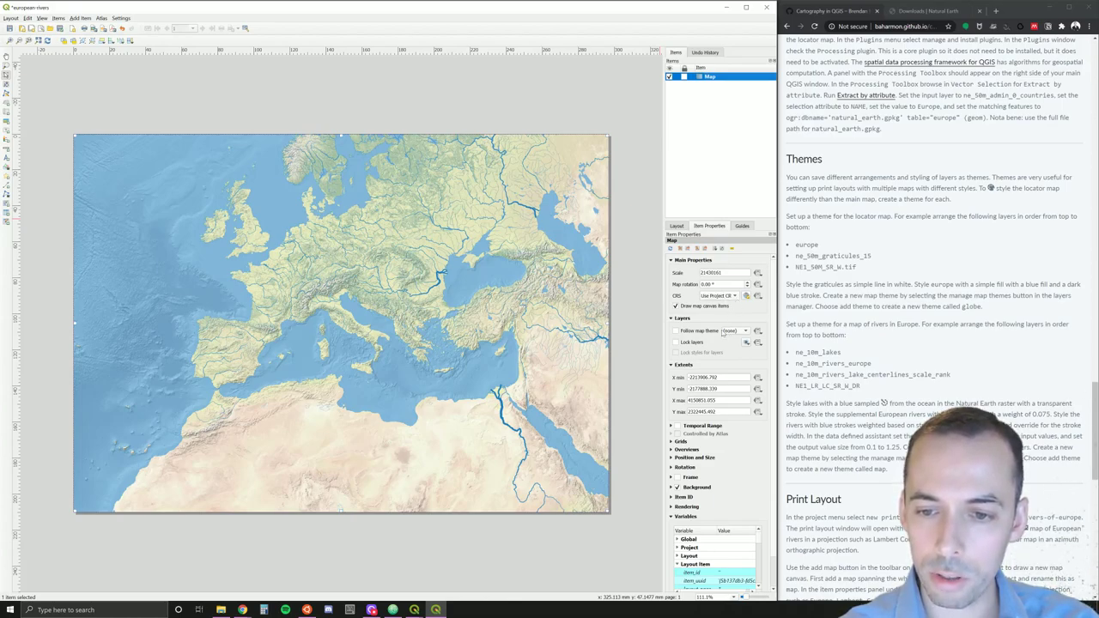
{"action": "left_click", "coordinate": [743, 334]}
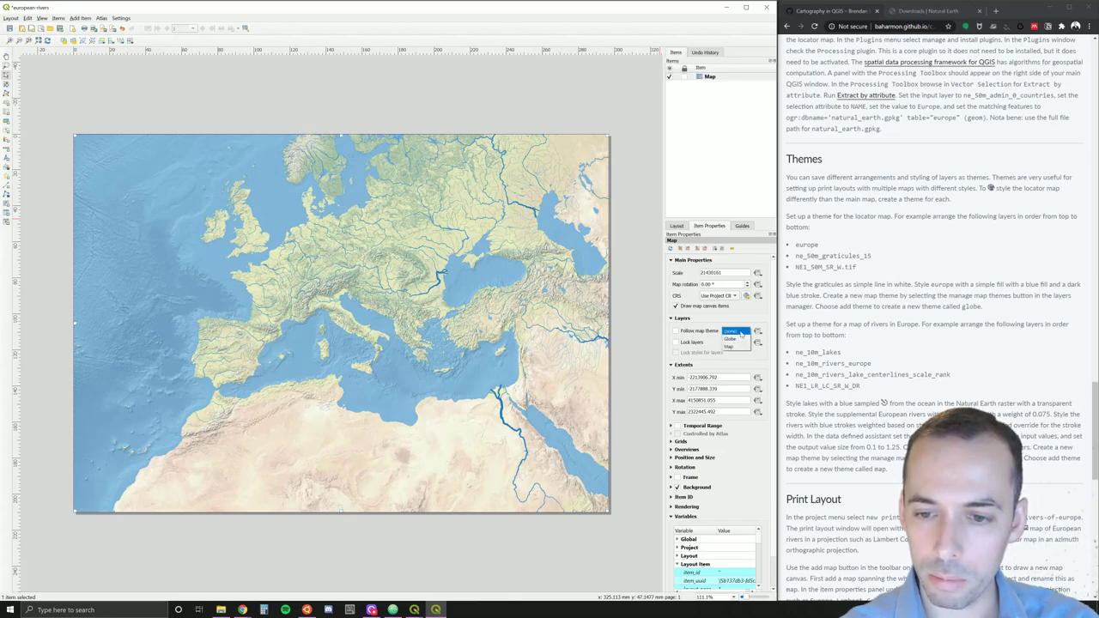
{"action": "left_click", "coordinate": [733, 348]}
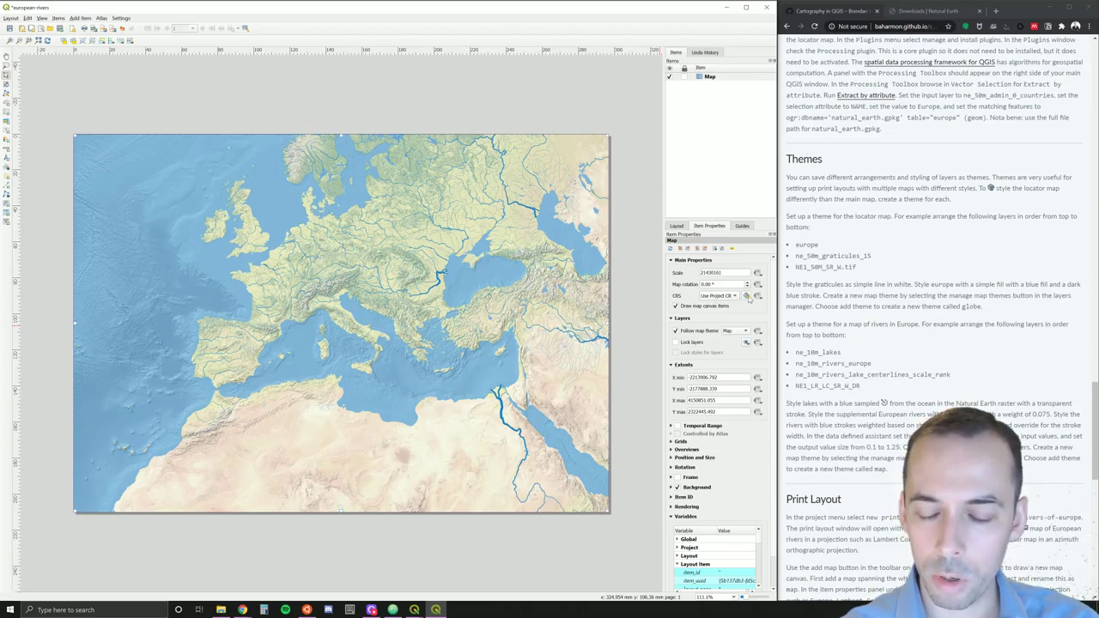
Step: Set the map item's CRS to Europe_Lambert_Conformal_Conic (ESRI:102014), found by searching 'lambert conf'
{"action": "left_click", "coordinate": [746, 296]}
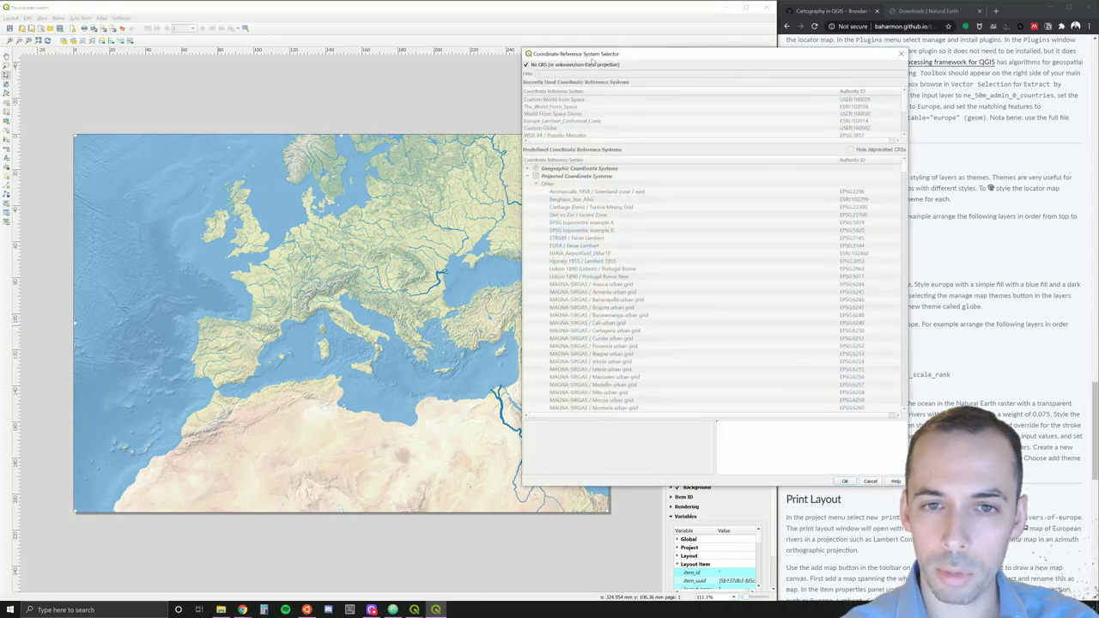
{"action": "left_click", "coordinate": [528, 66]}
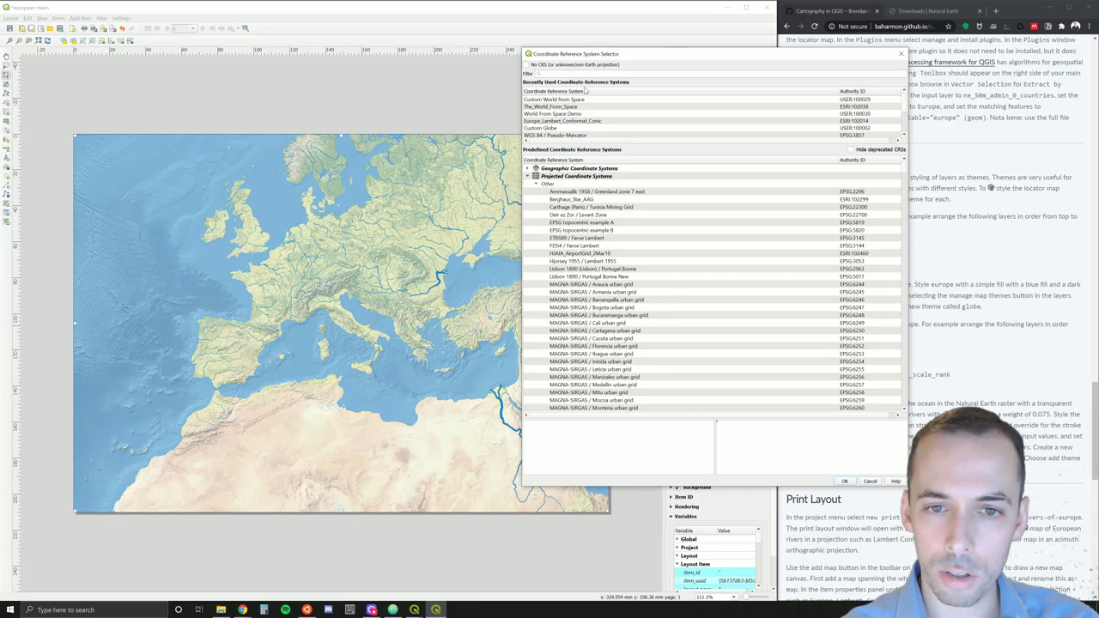
{"action": "left_click", "coordinate": [539, 124]}
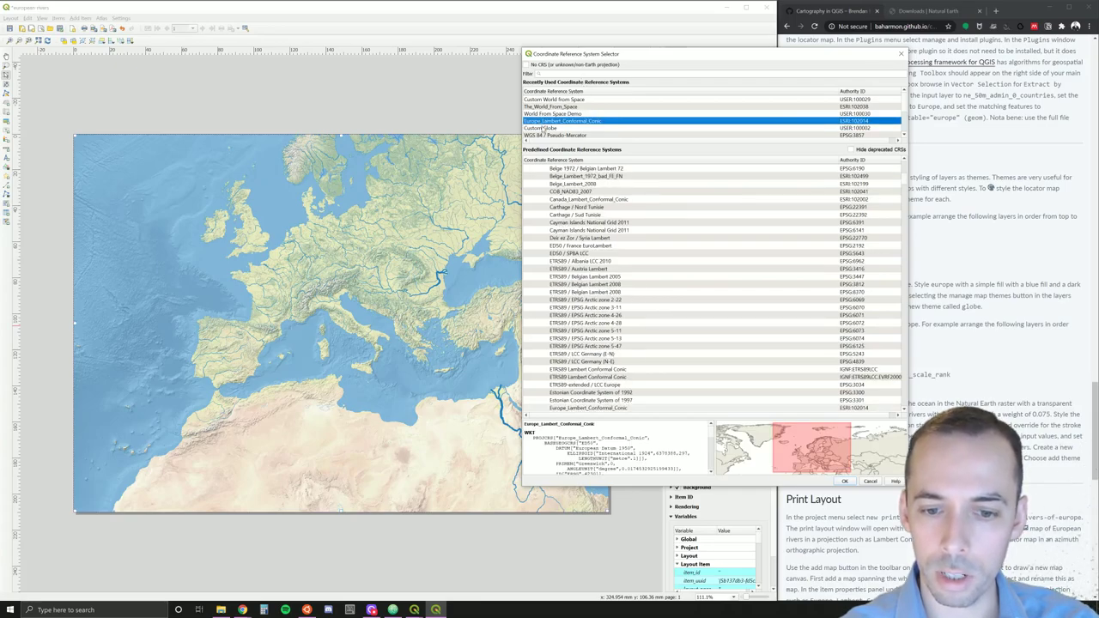
{"action": "left_click", "coordinate": [543, 73]}
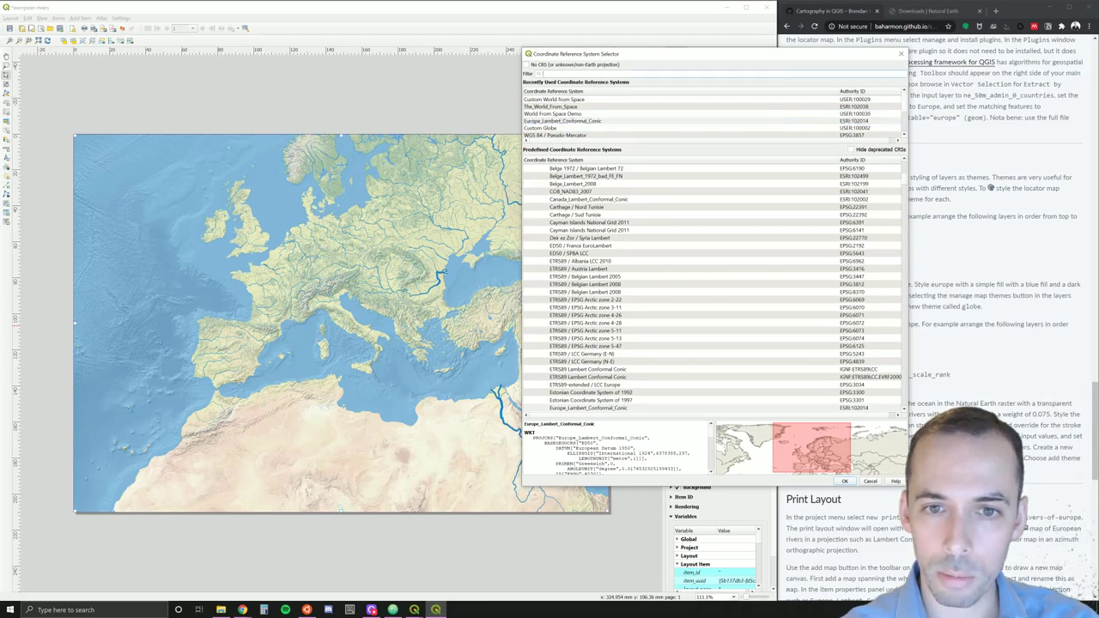
{"action": "type", "text": "lam"}
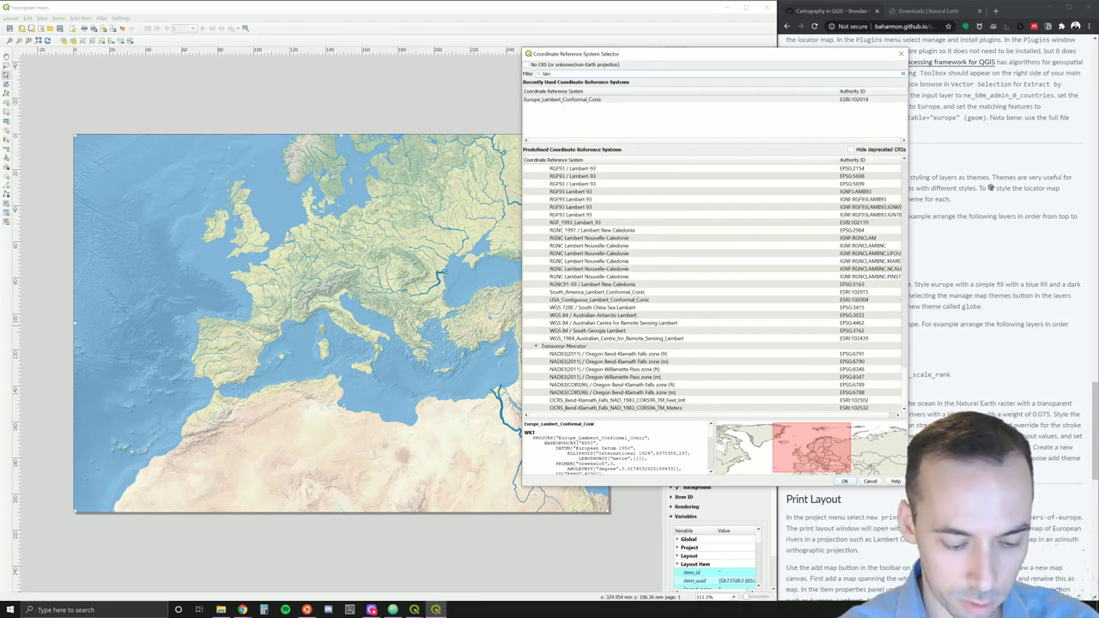
{"action": "type", "text": "bert c"}
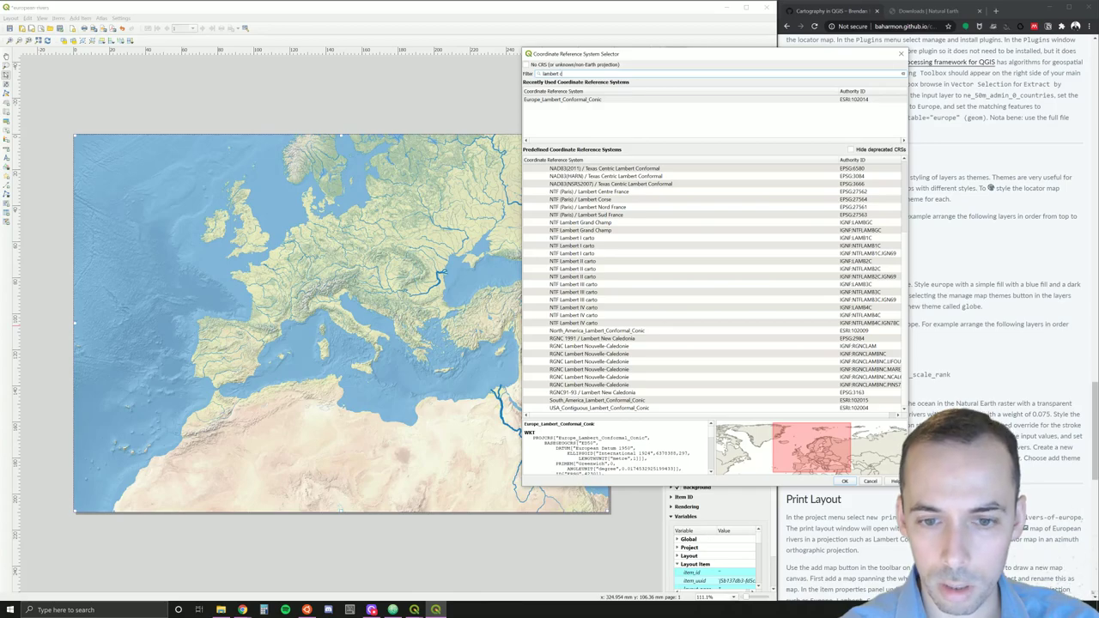
{"action": "type", "text": "onf"}
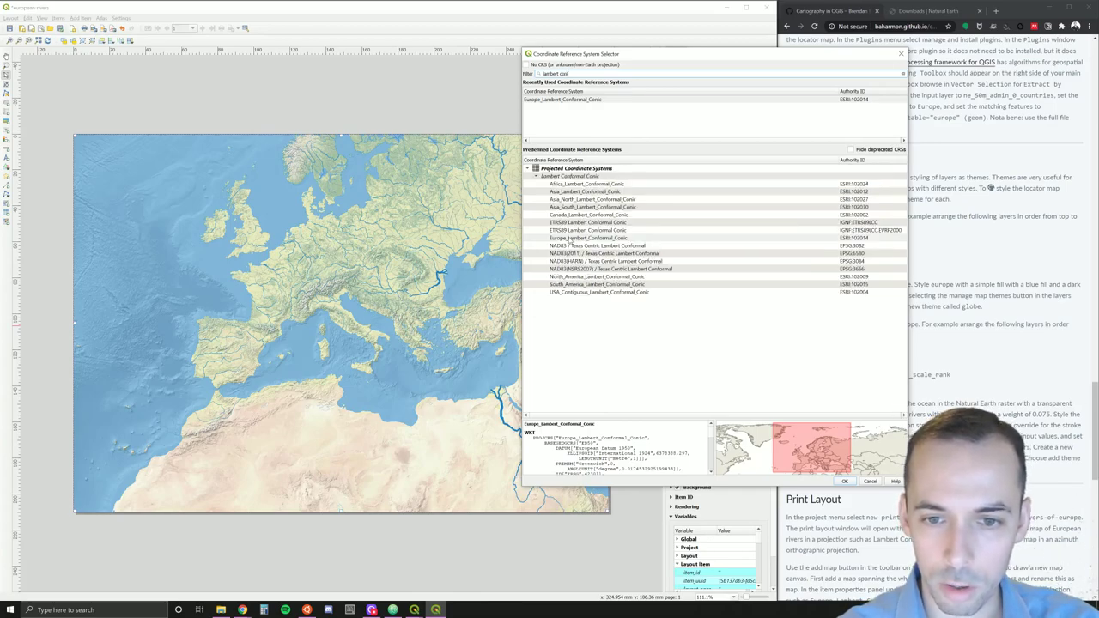
{"action": "left_click", "coordinate": [570, 239]}
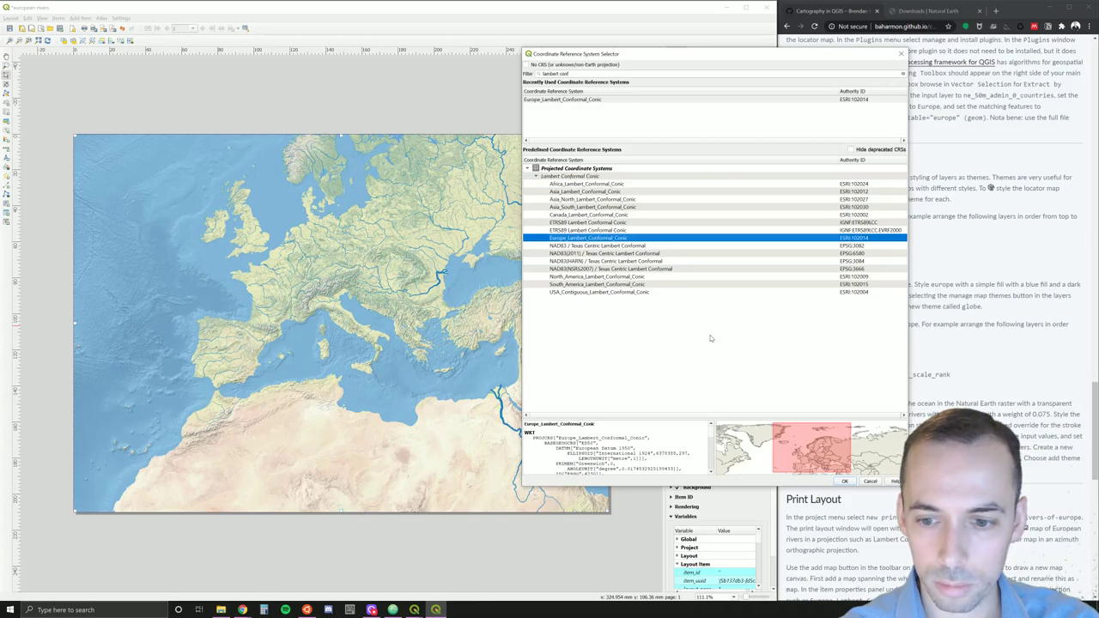
{"action": "left_click", "coordinate": [843, 481]}
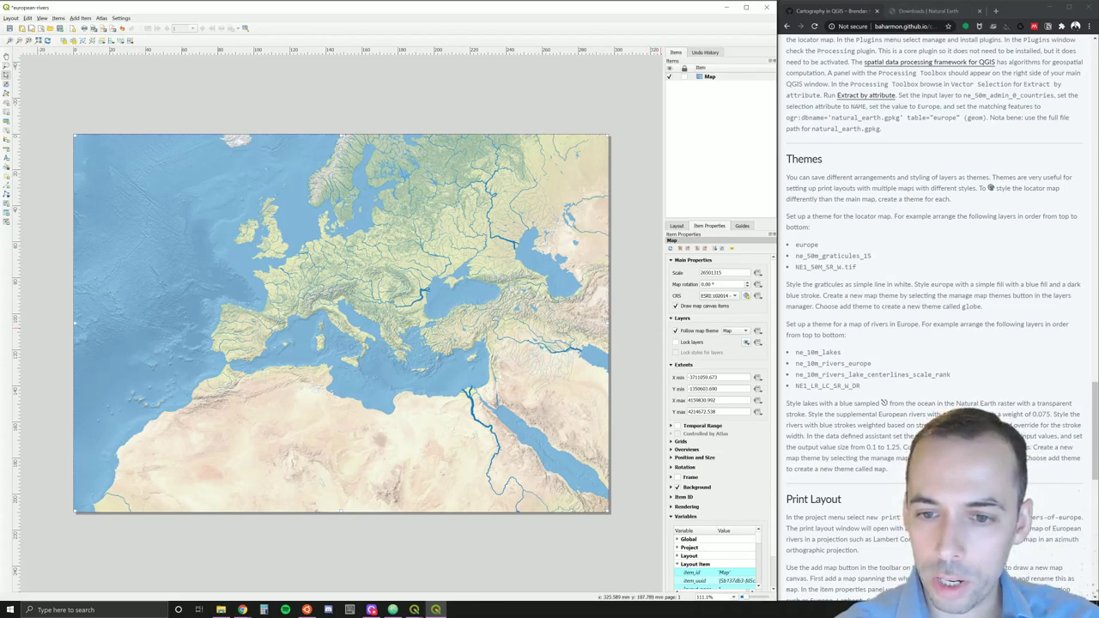
Step: Change the main map item's scale to 15000000
{"action": "double_click", "coordinate": [711, 272]}
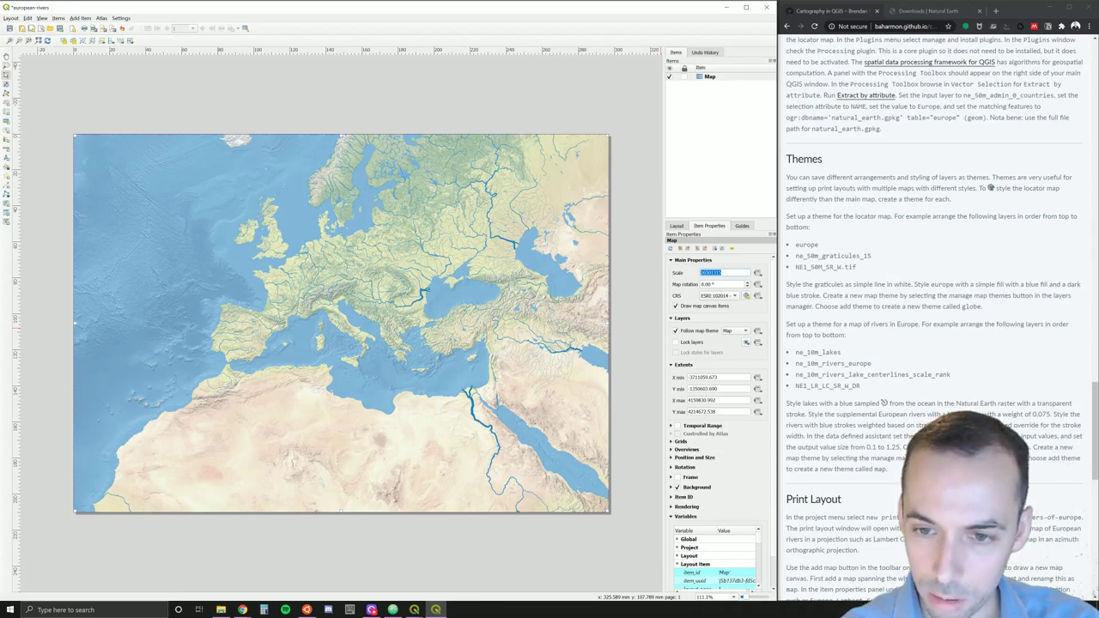
{"action": "type", "text": "1500"}
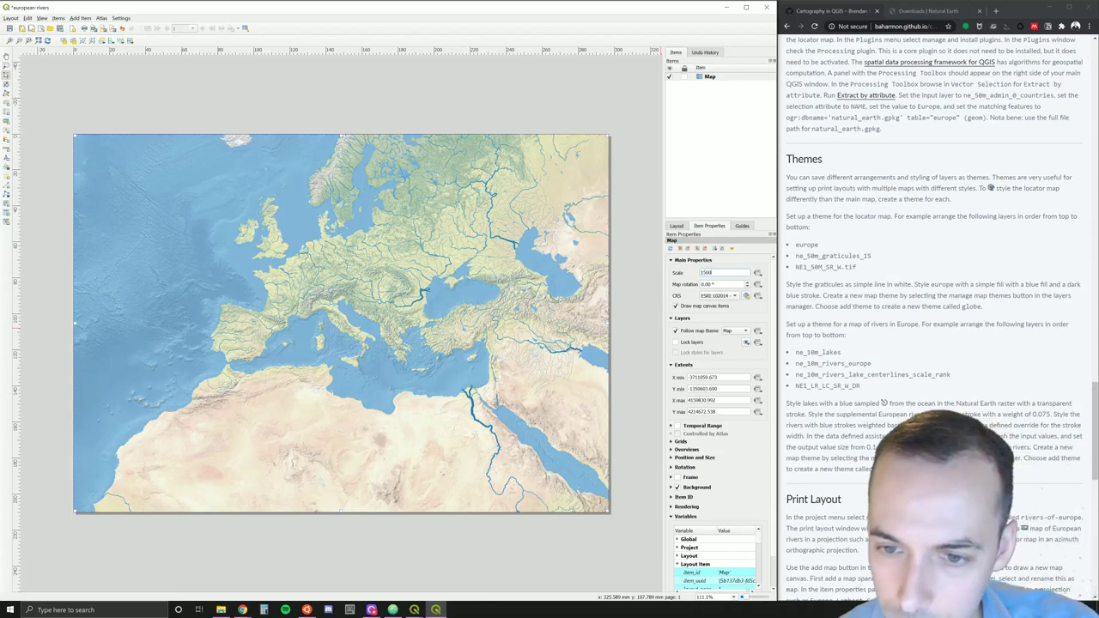
{"action": "type", "text": "0000"}
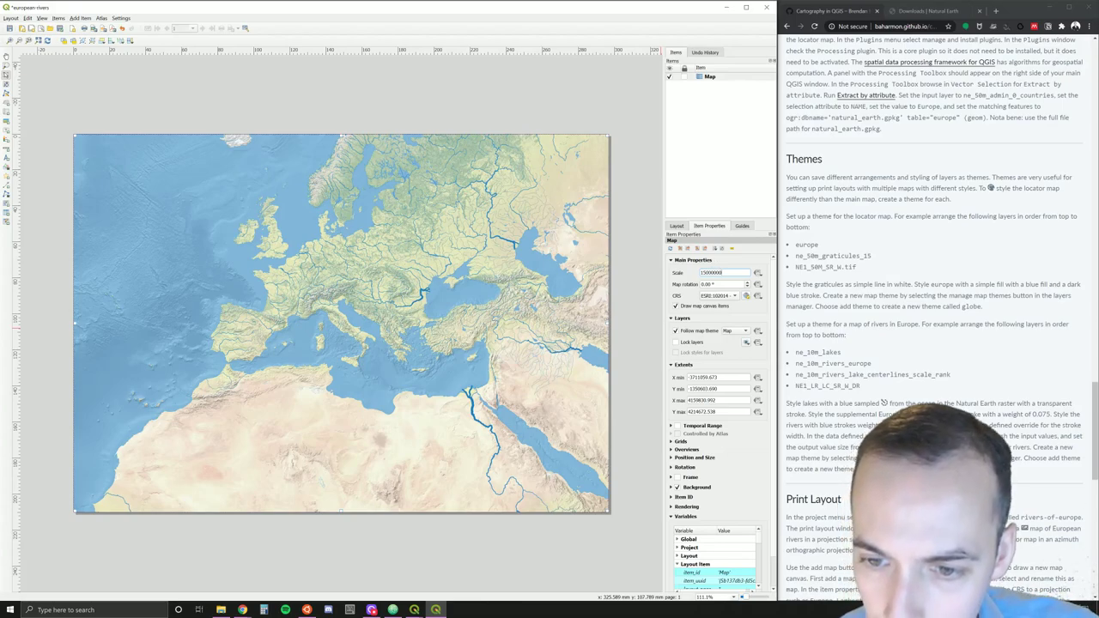
{"action": "key", "text": "Return"}
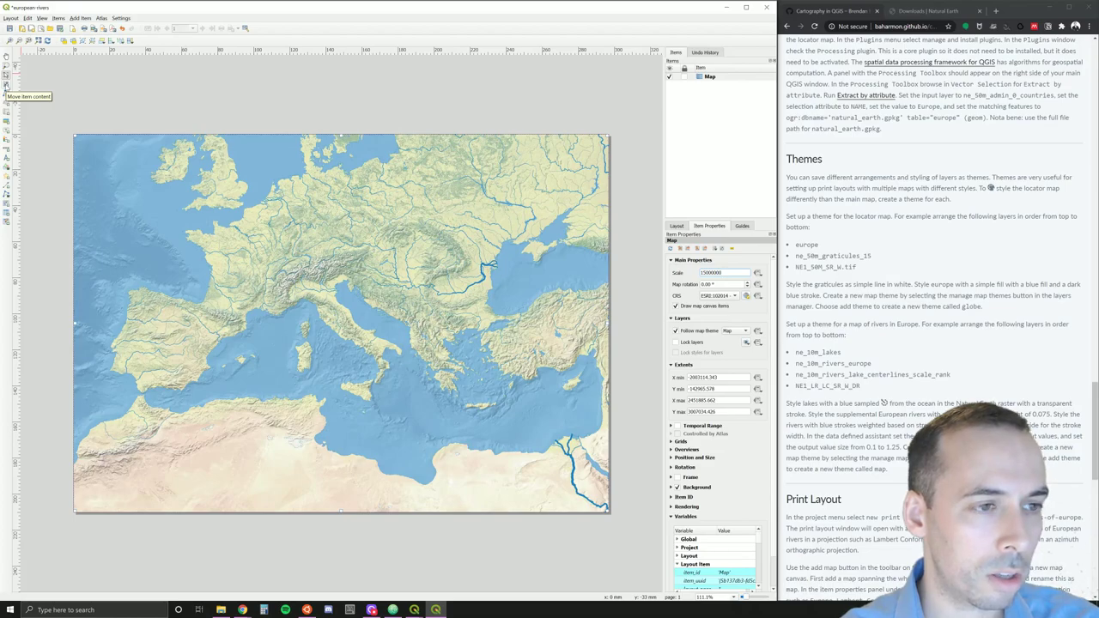
Step: Shift the map content inside its frame so Europe, Iberia to the Black Sea, is centred
{"action": "left_click", "coordinate": [6, 86]}
{"action": "left_click_drag", "start_coordinate": [344, 283], "coordinate": [349, 304]}
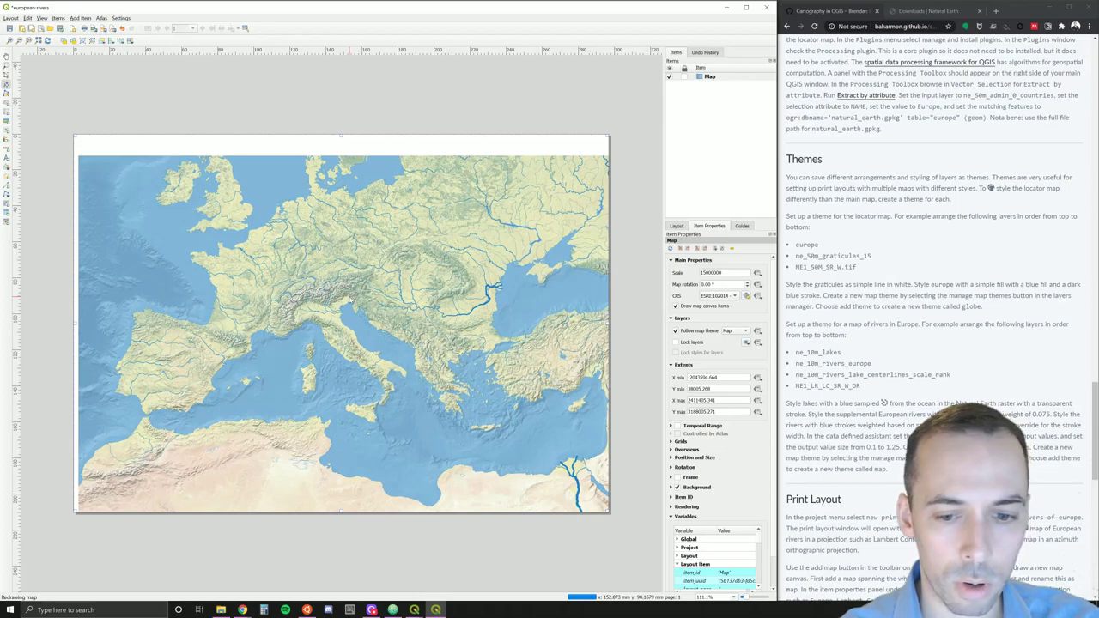
{"action": "left_click_drag", "start_coordinate": [355, 305], "coordinate": [343, 367]}
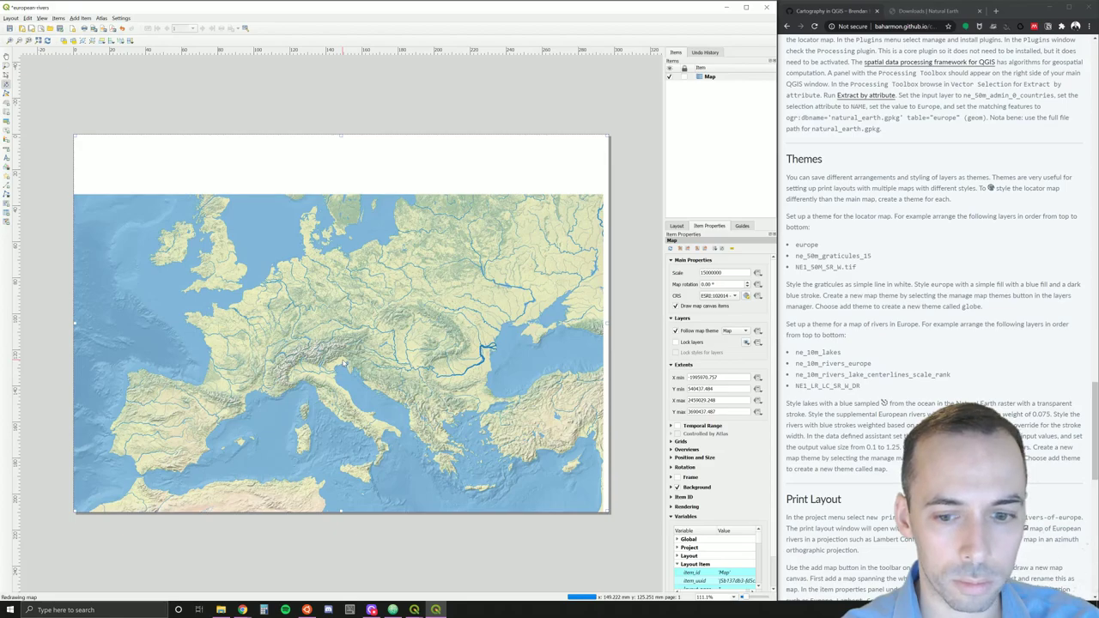
{"action": "left_click_drag", "start_coordinate": [343, 364], "coordinate": [344, 375]}
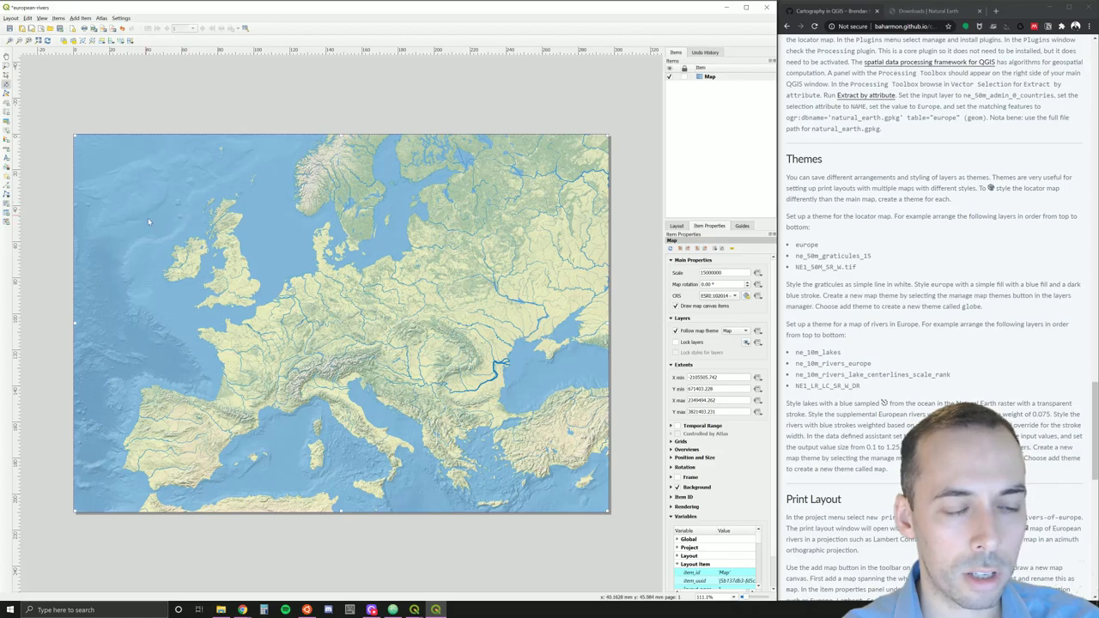
{"action": "mouse_move", "coordinate": [200, 270]}
{"action": "left_mouse_down"}
{"action": "mouse_move", "coordinate": [226, 208]}
{"action": "mouse_move", "coordinate": [209, 260]}
{"action": "left_mouse_up"}
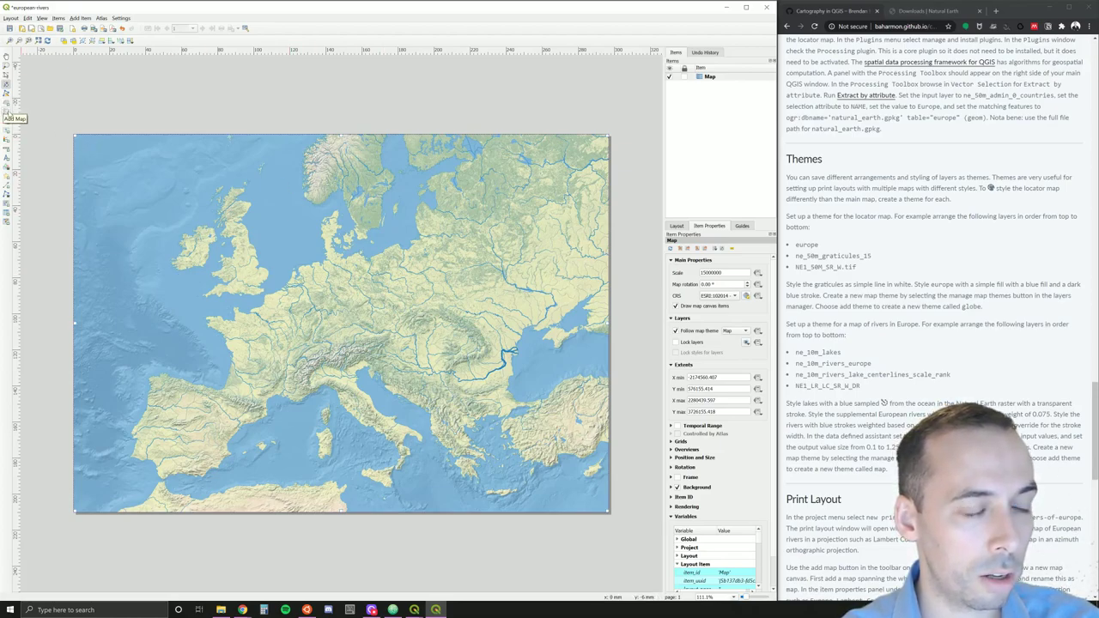
Step: Draw a second map frame in the top-left corner and rename it Inset
{"action": "left_click", "coordinate": [6, 110]}
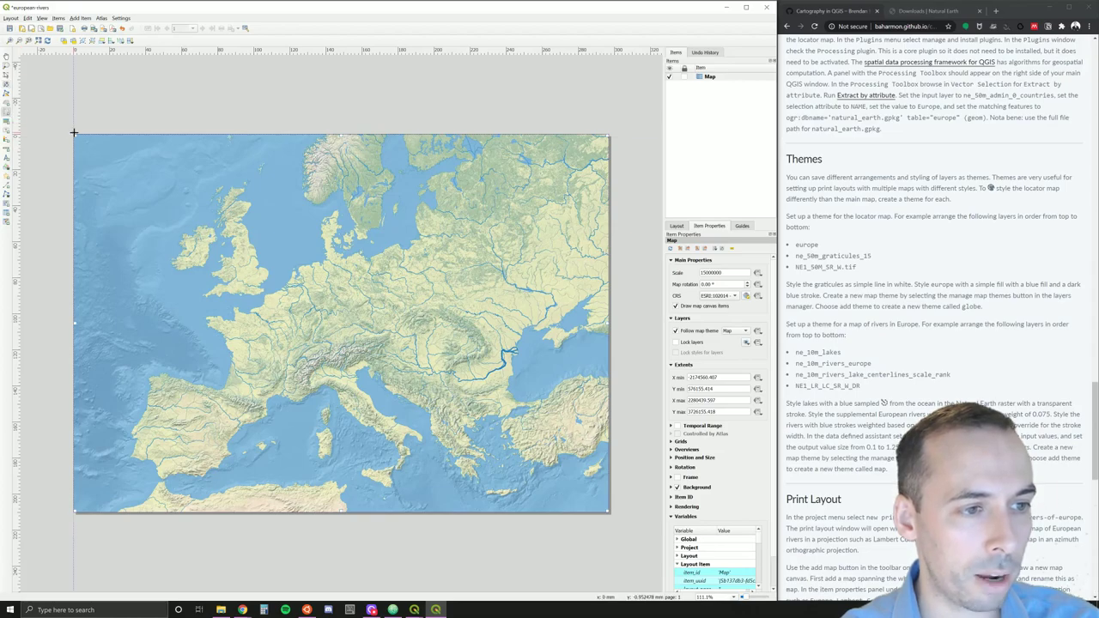
{"action": "left_click_drag", "start_coordinate": [73, 135], "coordinate": [193, 256]}
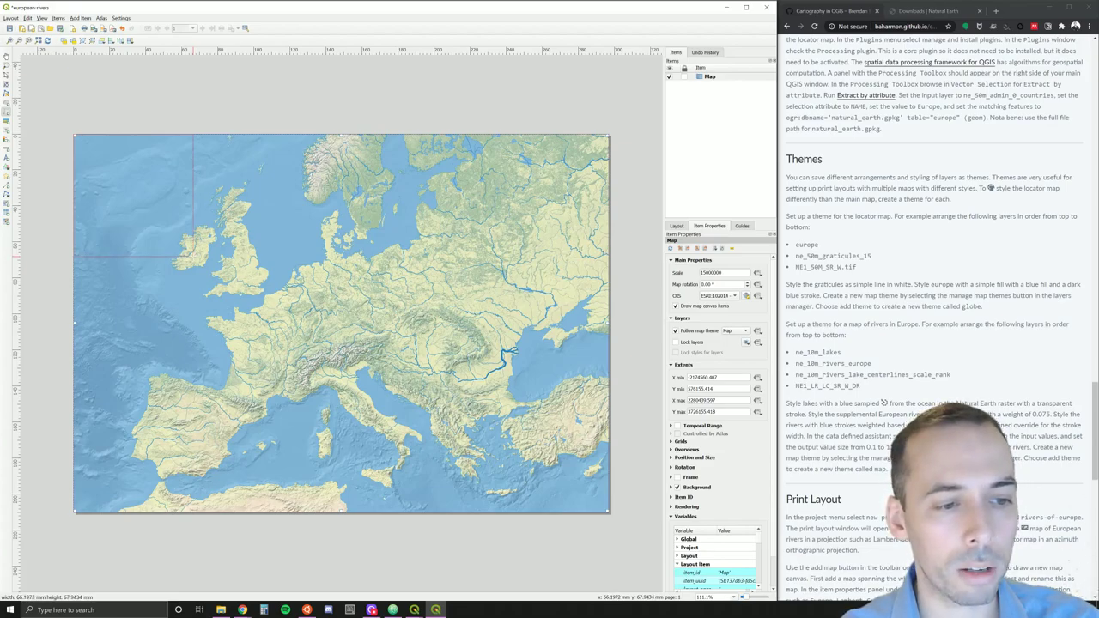
{"action": "left_click_drag", "start_coordinate": [193, 255], "coordinate": [194, 256]}
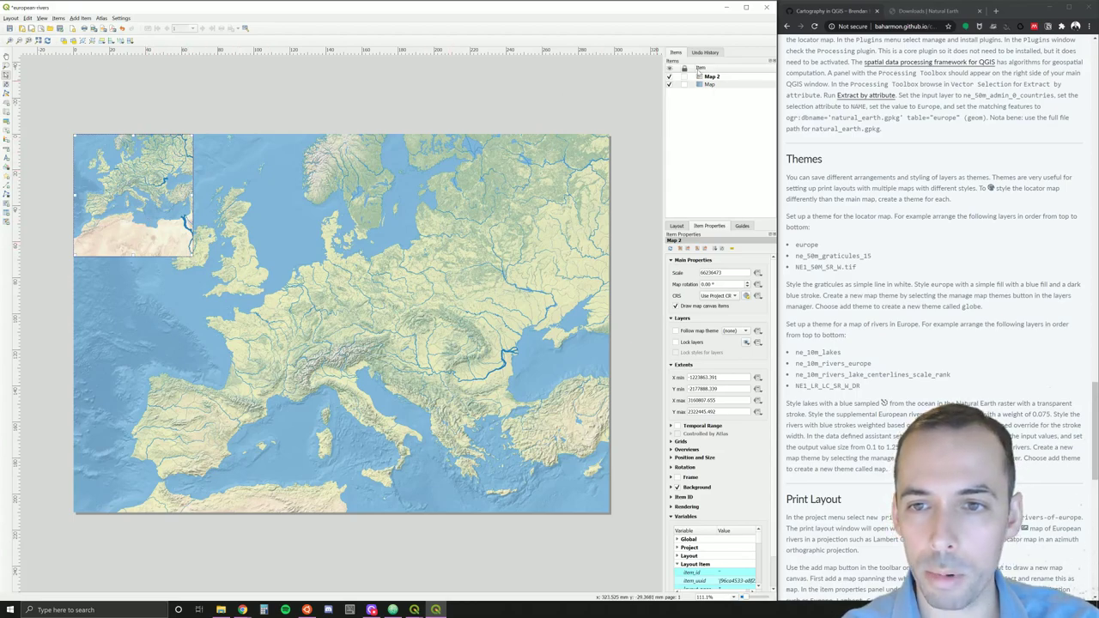
{"action": "left_click", "coordinate": [718, 78]}
{"action": "left_click", "coordinate": [713, 78]}
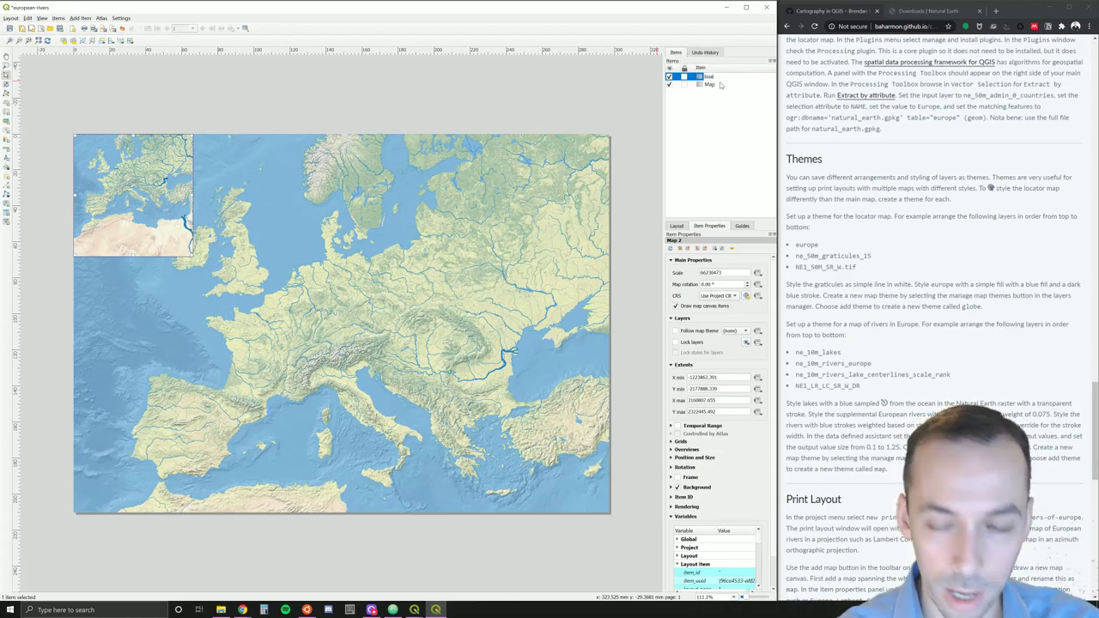
{"action": "key", "text": "Return"}
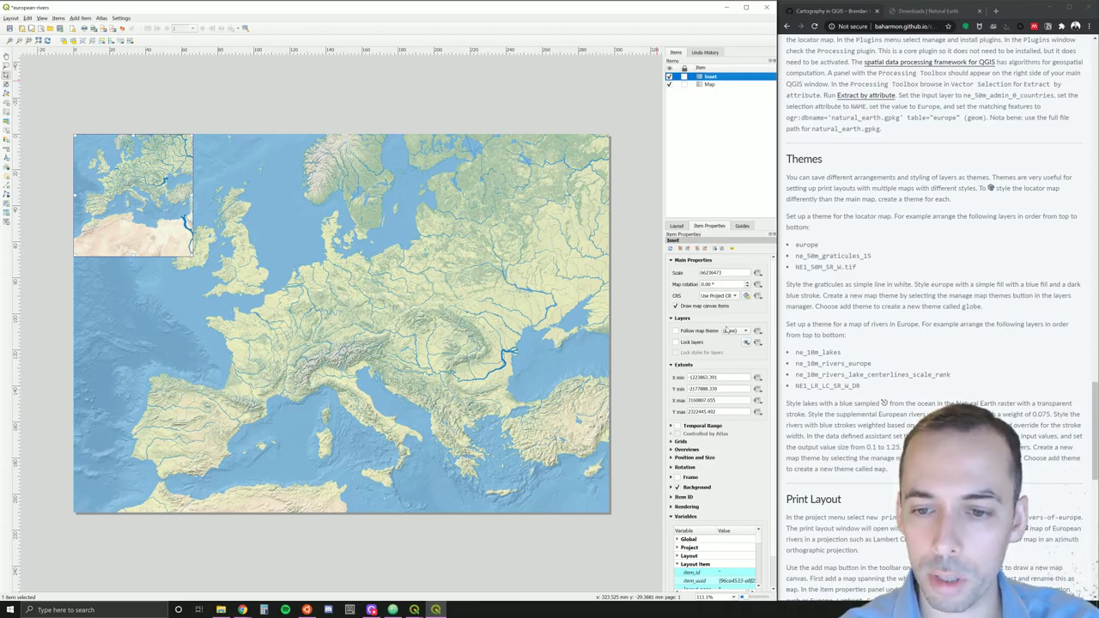
Step: Make the Inset follow the globe theme at scale 200000000 and centre the globe in its frame
{"action": "left_click", "coordinate": [729, 332]}
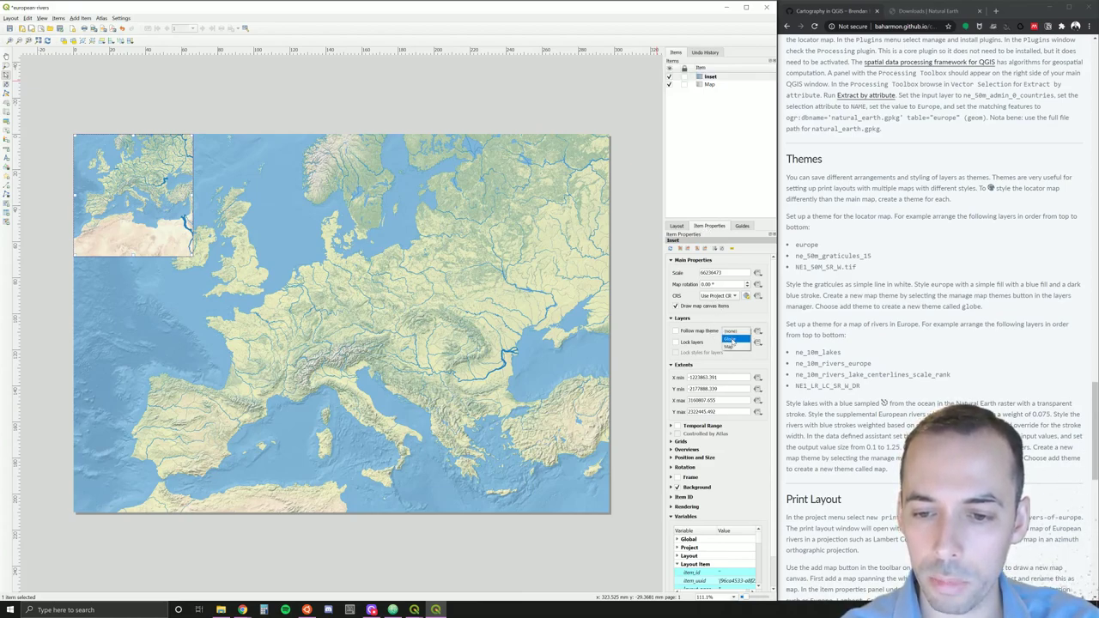
{"action": "left_click", "coordinate": [734, 340]}
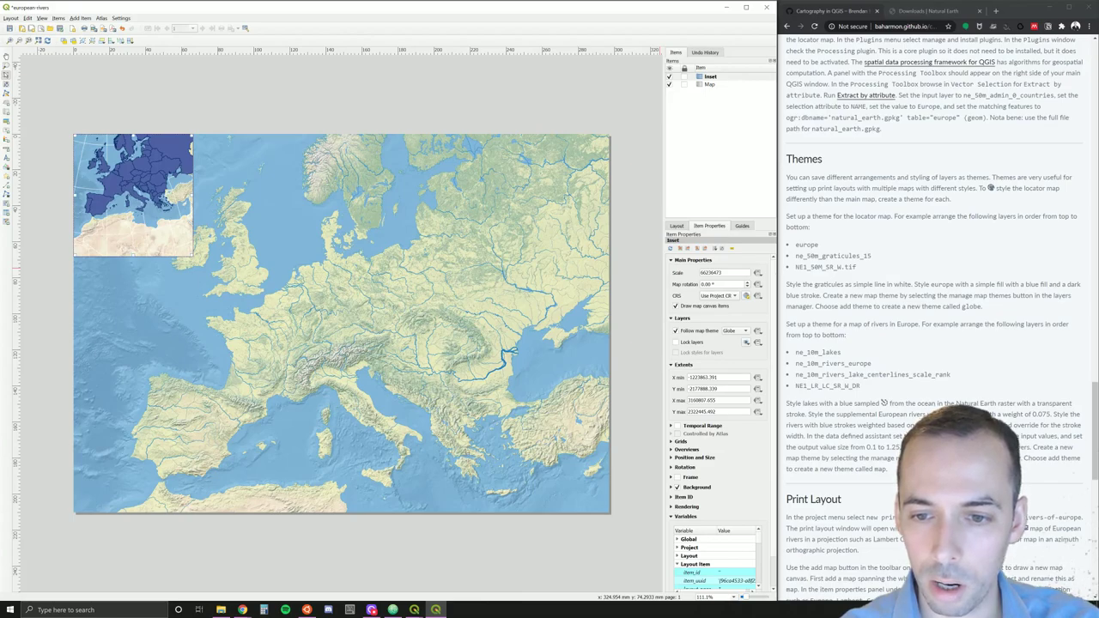
{"action": "double_click", "coordinate": [712, 272]}
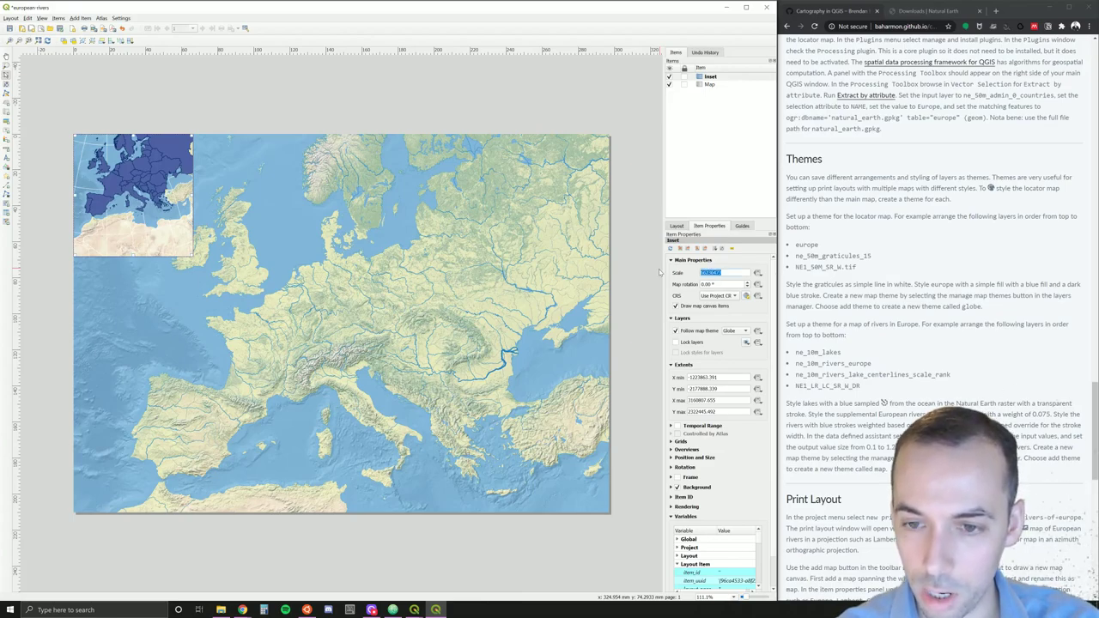
{"action": "type", "text": "200000"}
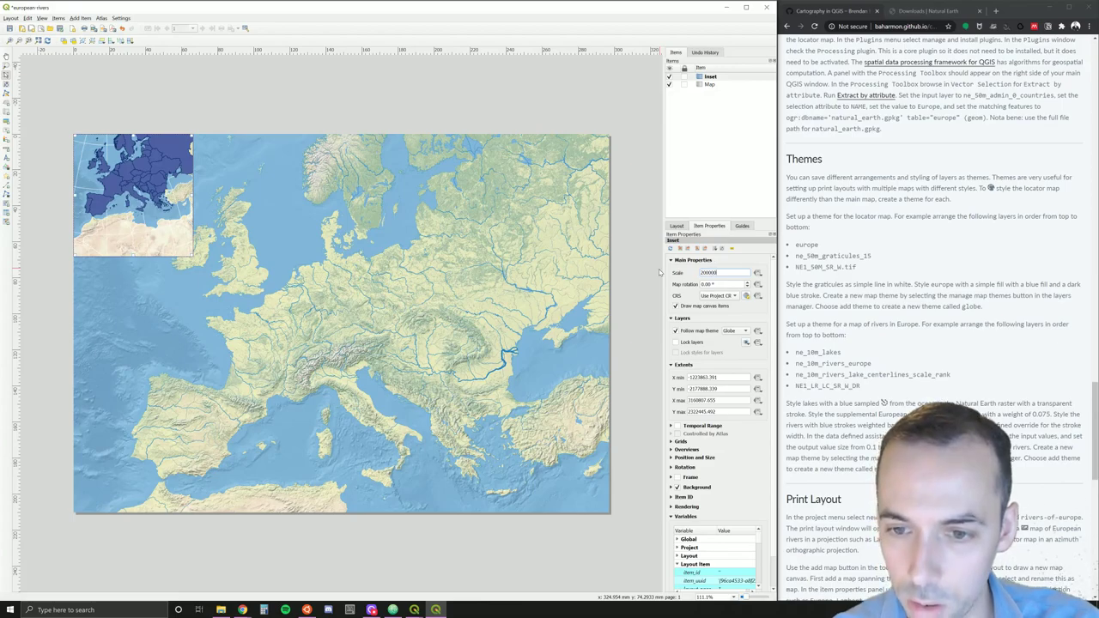
{"action": "type", "text": "000"}
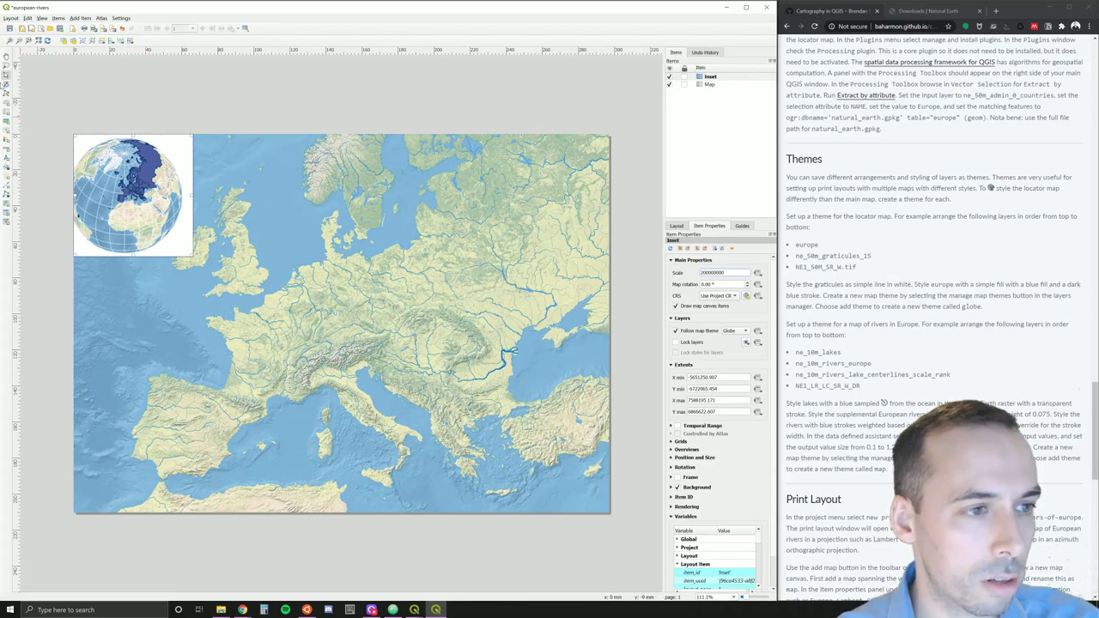
{"action": "left_click", "coordinate": [6, 84]}
{"action": "left_click_drag", "start_coordinate": [130, 197], "coordinate": [135, 199]}
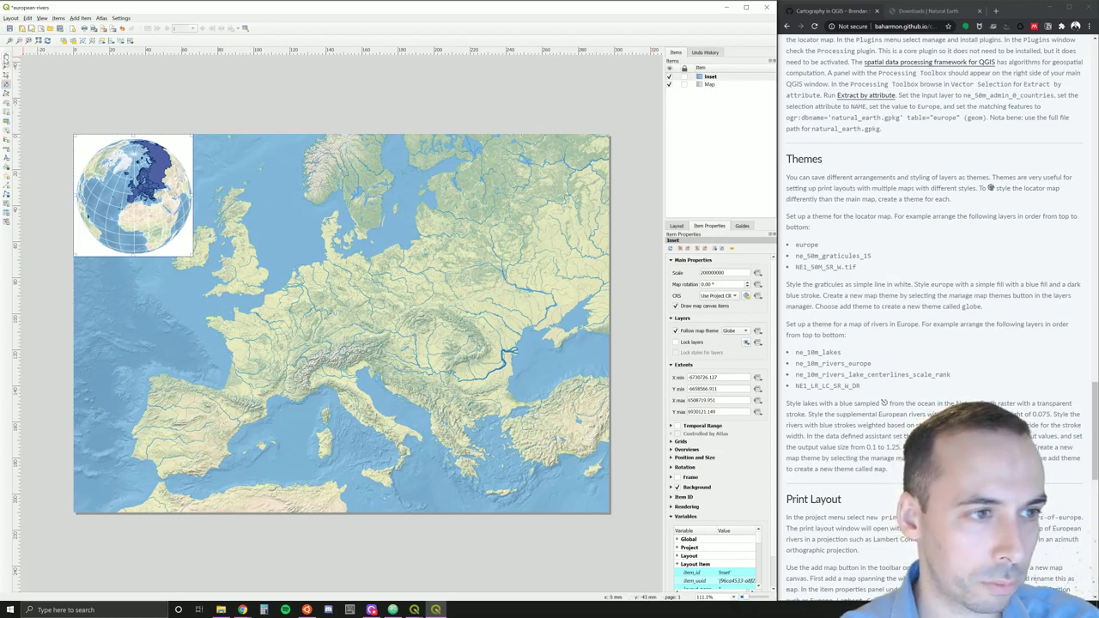
{"action": "left_click", "coordinate": [6, 56]}
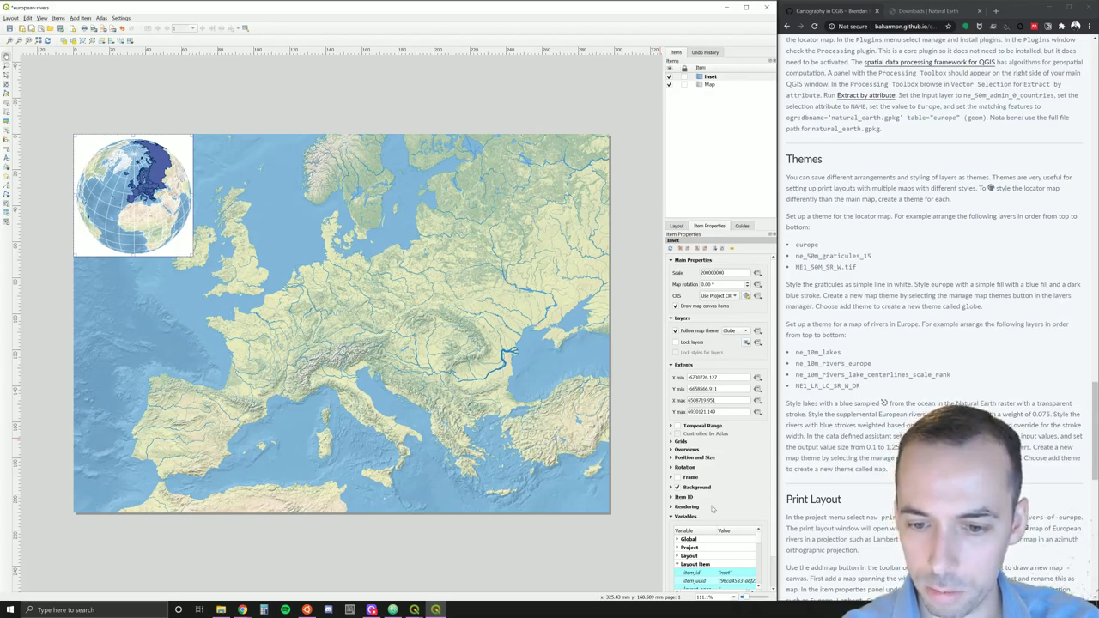
Step: Remove the inset's white background and nudge the main map's content right and down
{"action": "scroll", "coordinate": [716, 508], "scroll_direction": "down", "scroll_amount": 2}
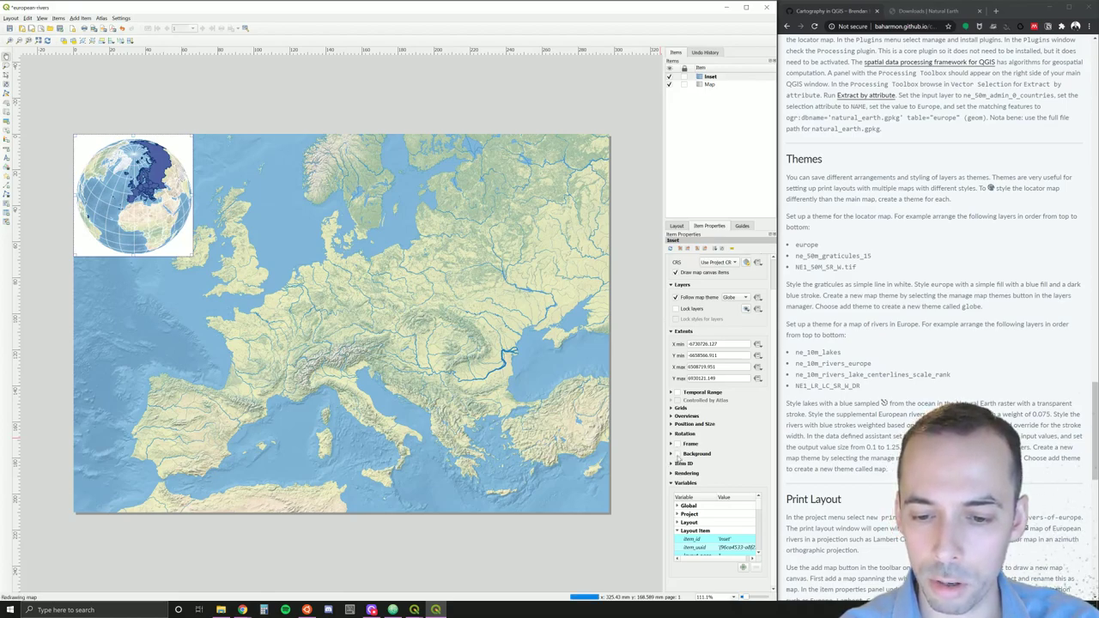
{"action": "left_click", "coordinate": [678, 455]}
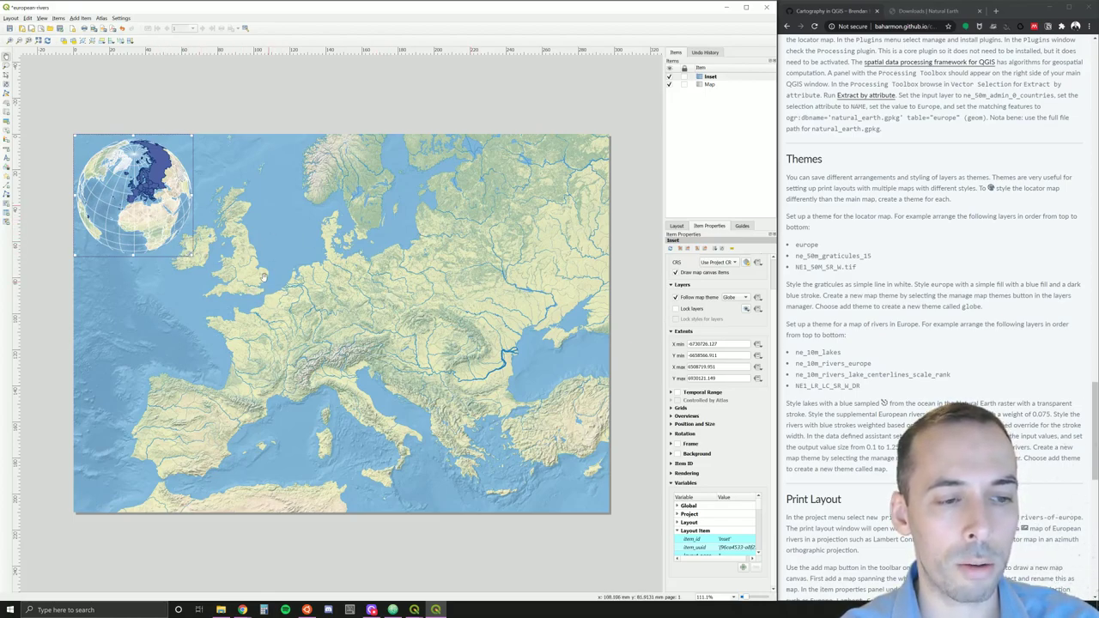
{"action": "left_click", "coordinate": [689, 85]}
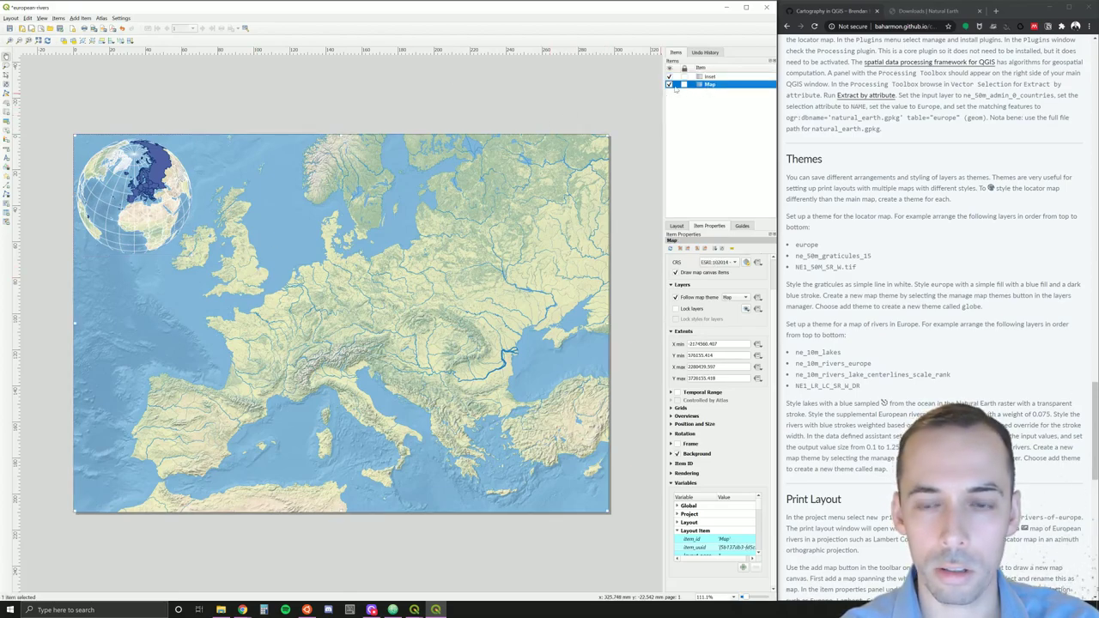
{"action": "left_click", "coordinate": [6, 85]}
{"action": "left_click_drag", "start_coordinate": [322, 292], "coordinate": [337, 304]}
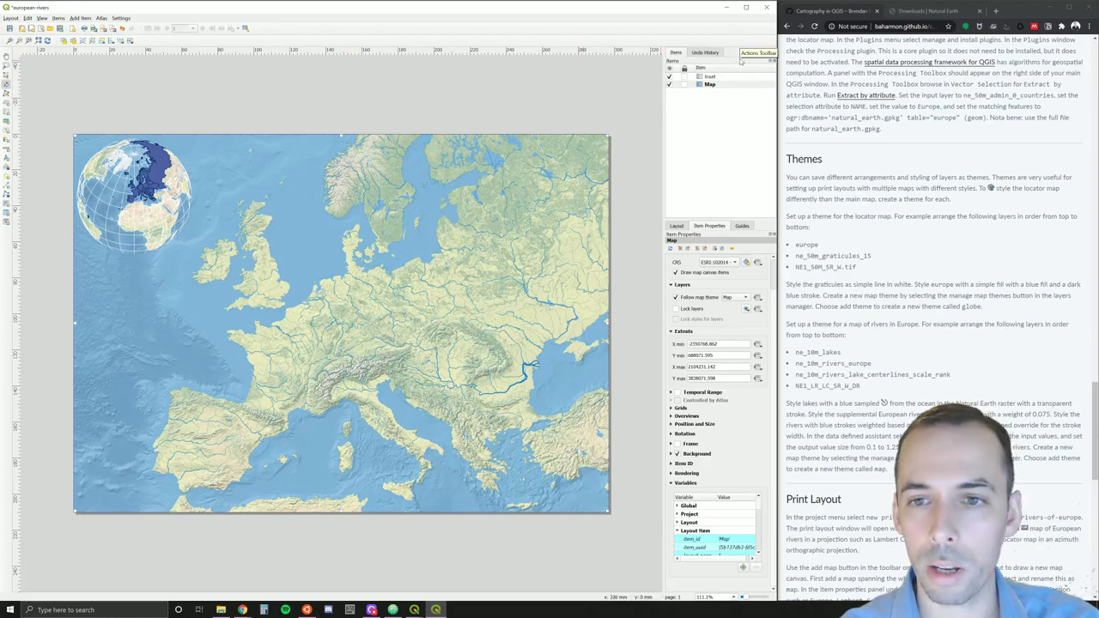
Step: Shift the inset globe's view until Europe sits near its centre, then deselect it
{"action": "left_click", "coordinate": [714, 77]}
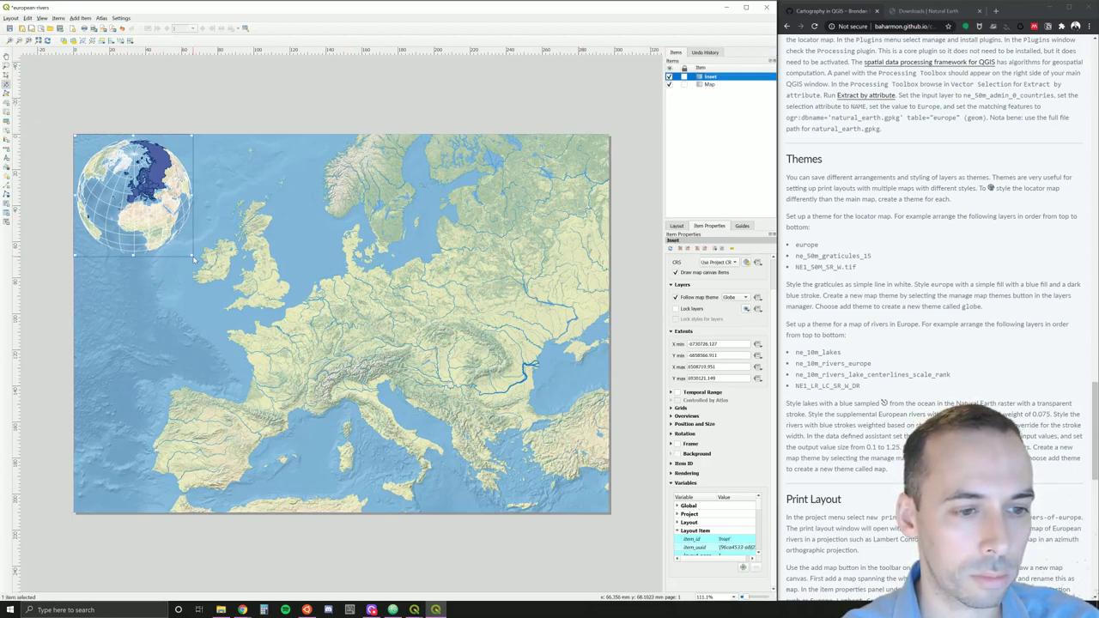
{"action": "left_click_drag", "start_coordinate": [144, 206], "coordinate": [137, 204]}
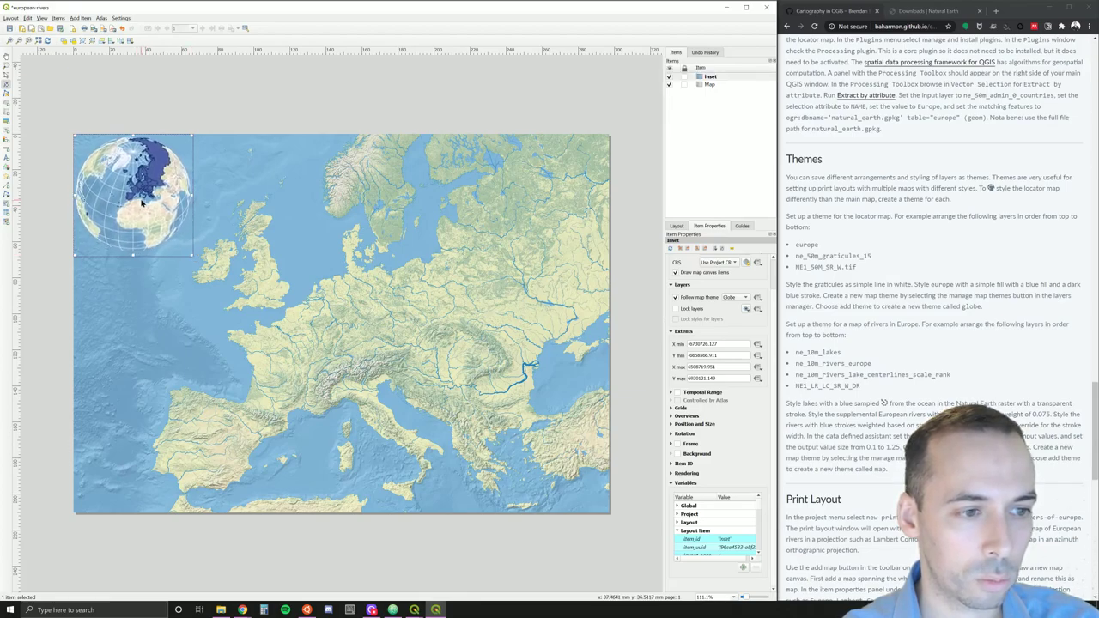
{"action": "left_click_drag", "start_coordinate": [137, 204], "coordinate": [143, 202]}
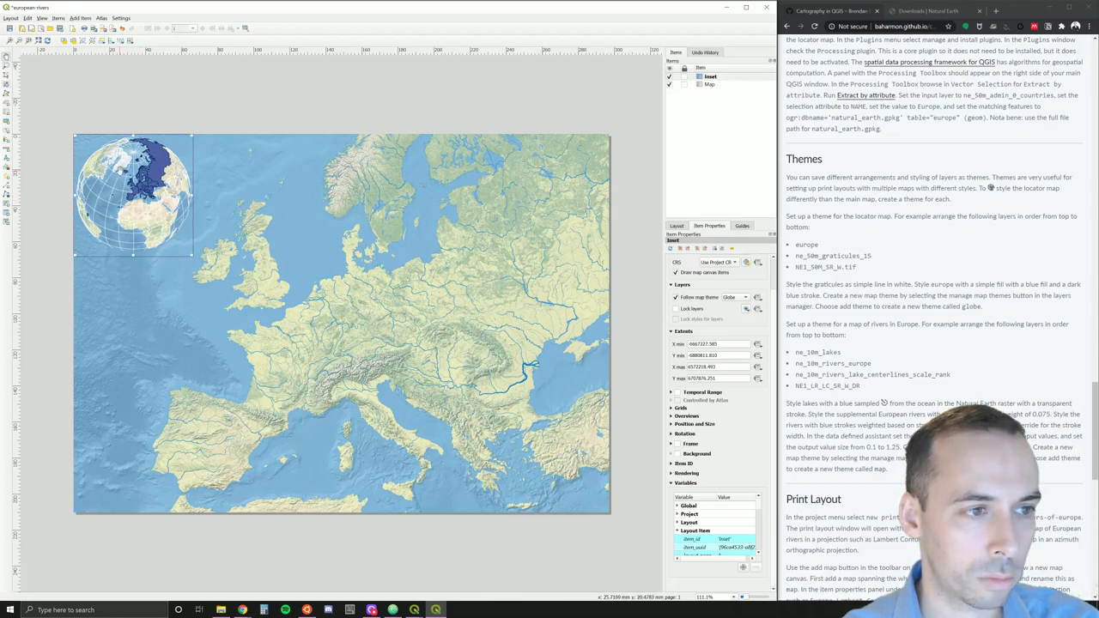
{"action": "left_click", "coordinate": [6, 75]}
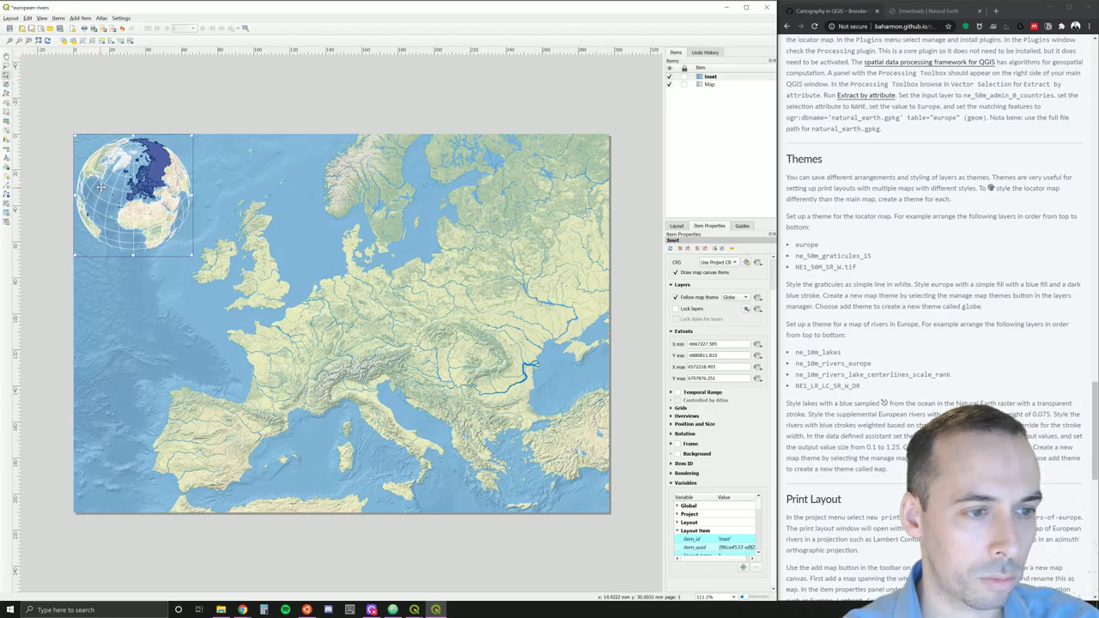
{"action": "left_click_drag", "start_coordinate": [101, 174], "coordinate": [103, 161]}
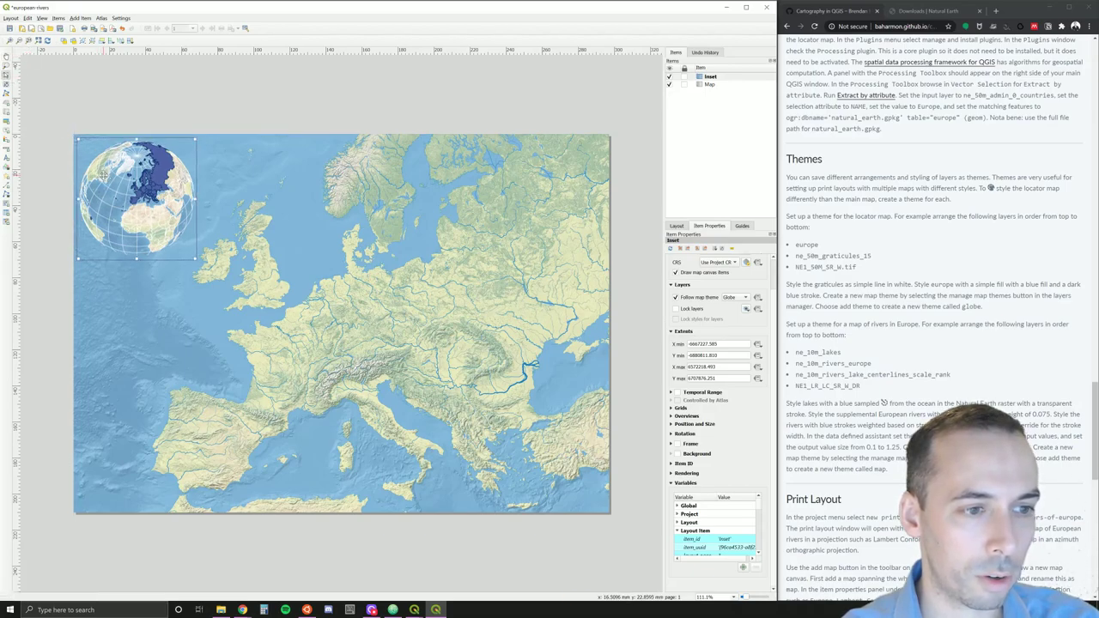
{"action": "left_click", "coordinate": [114, 111]}
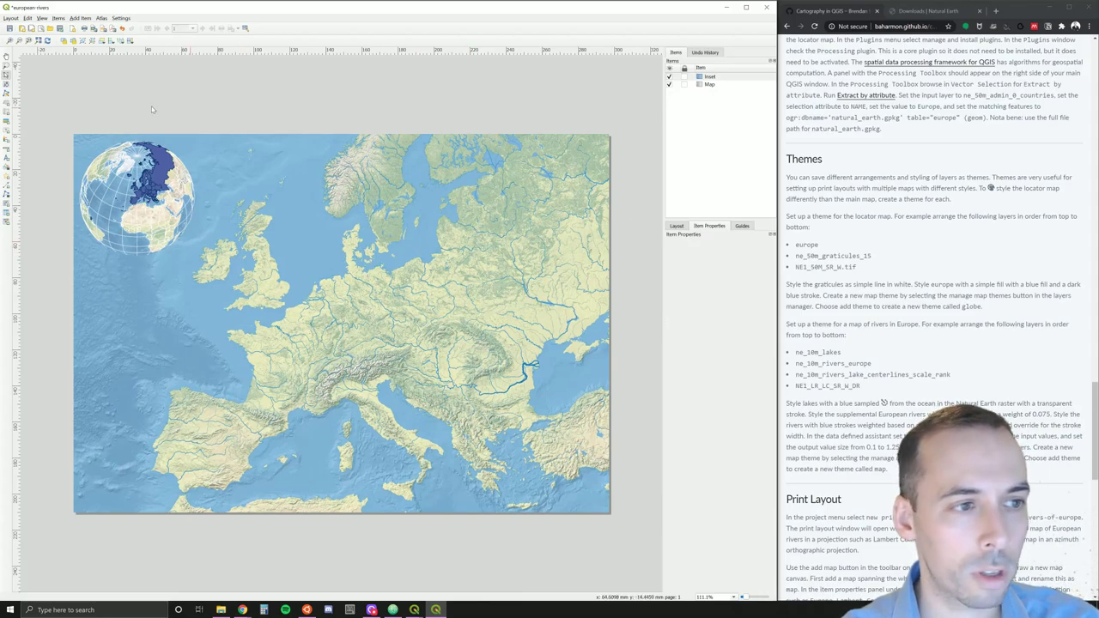
Step: Pan the main rivers map slightly upward within its frame
{"action": "left_click", "coordinate": [728, 84]}
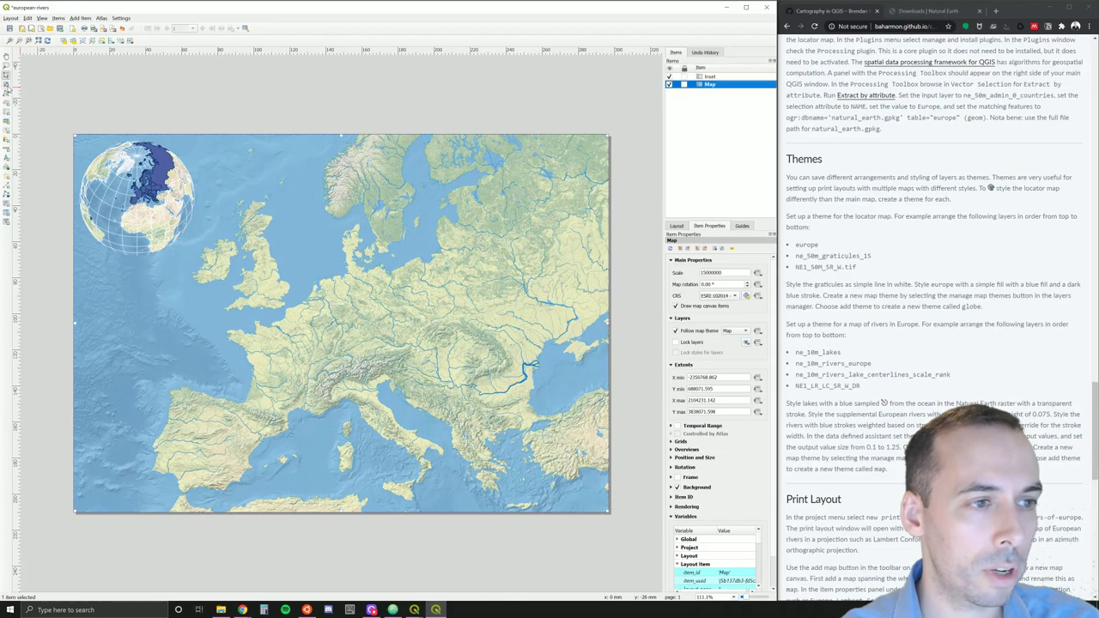
{"action": "left_click", "coordinate": [6, 85]}
{"action": "left_click_drag", "start_coordinate": [298, 273], "coordinate": [297, 255]}
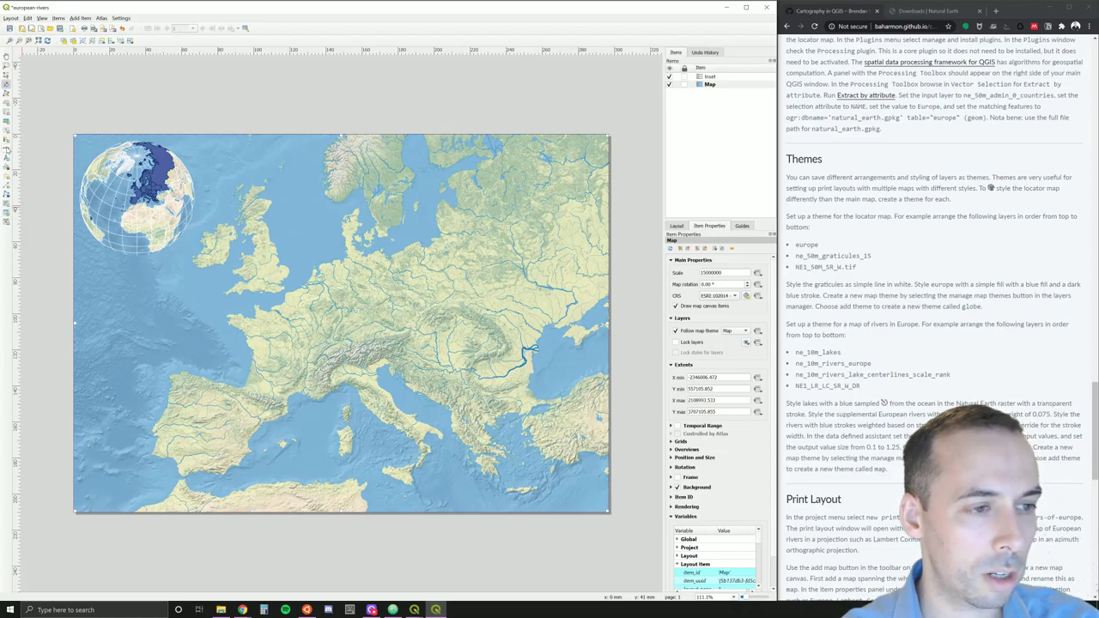
Step: Add a Numeric scale bar reading 1:15,000,000 in the map's lower-right corner
{"action": "left_click", "coordinate": [6, 151]}
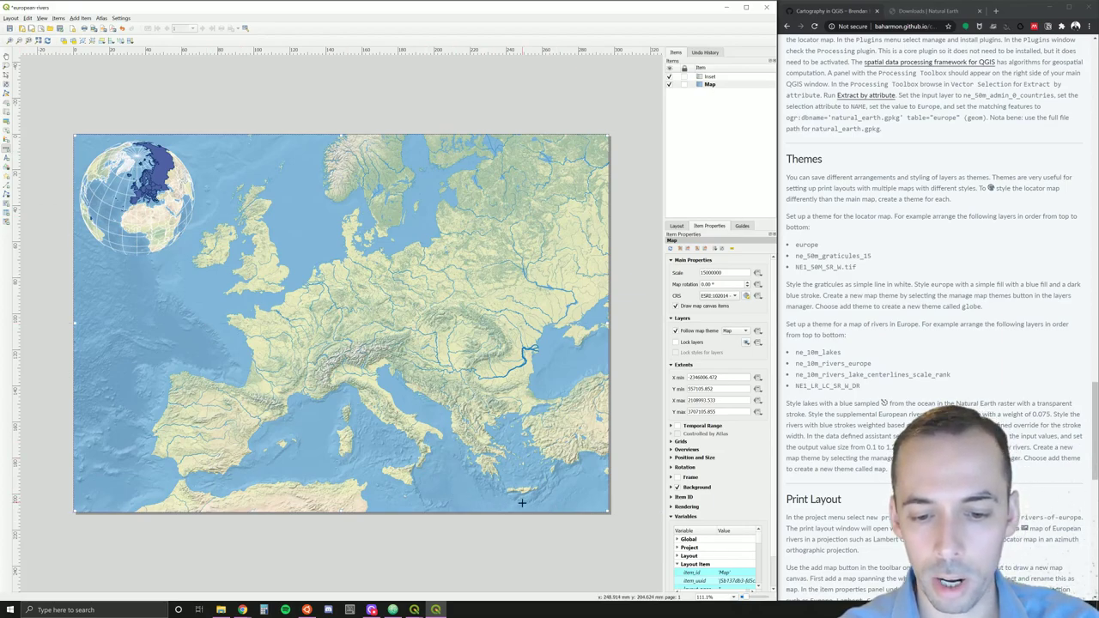
{"action": "left_click_drag", "start_coordinate": [519, 500], "coordinate": [554, 490]}
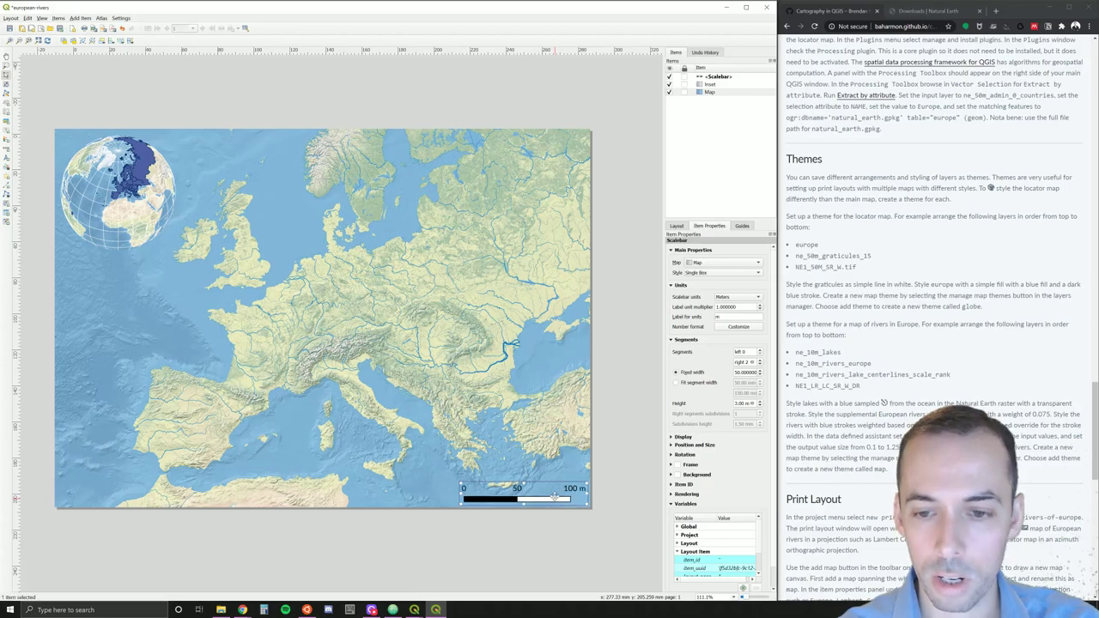
{"action": "left_click", "coordinate": [697, 77]}
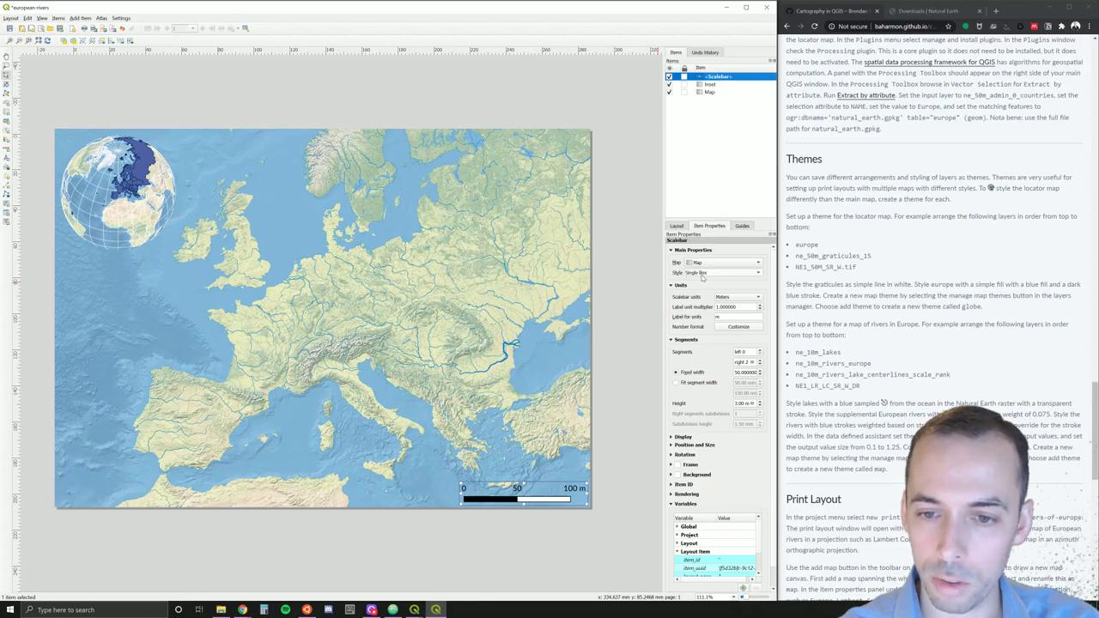
{"action": "left_click", "coordinate": [700, 273]}
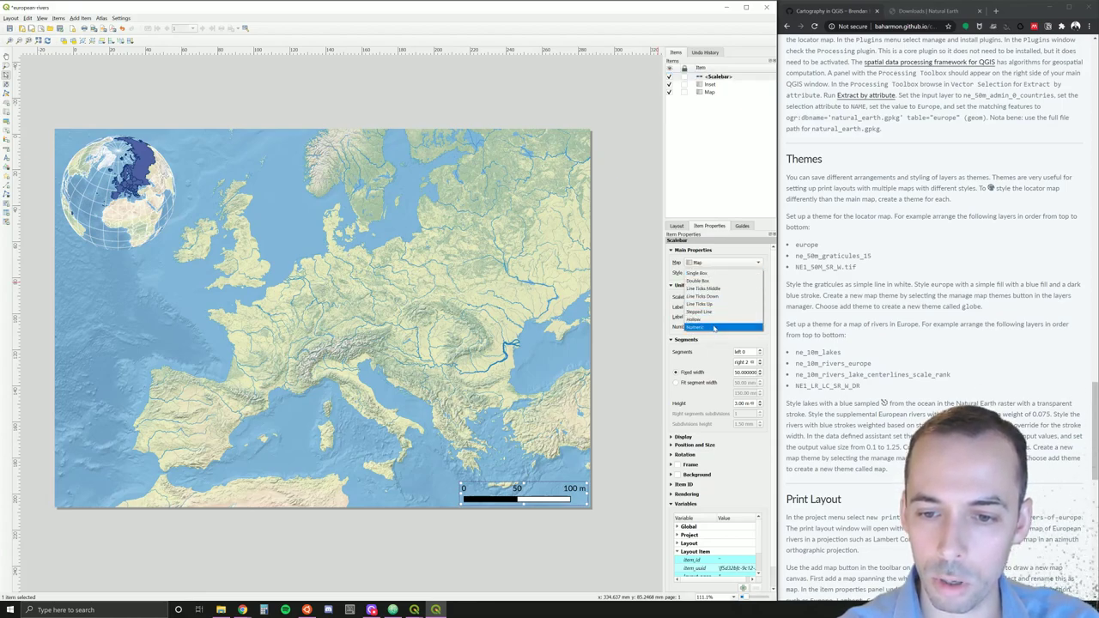
{"action": "left_click", "coordinate": [714, 327]}
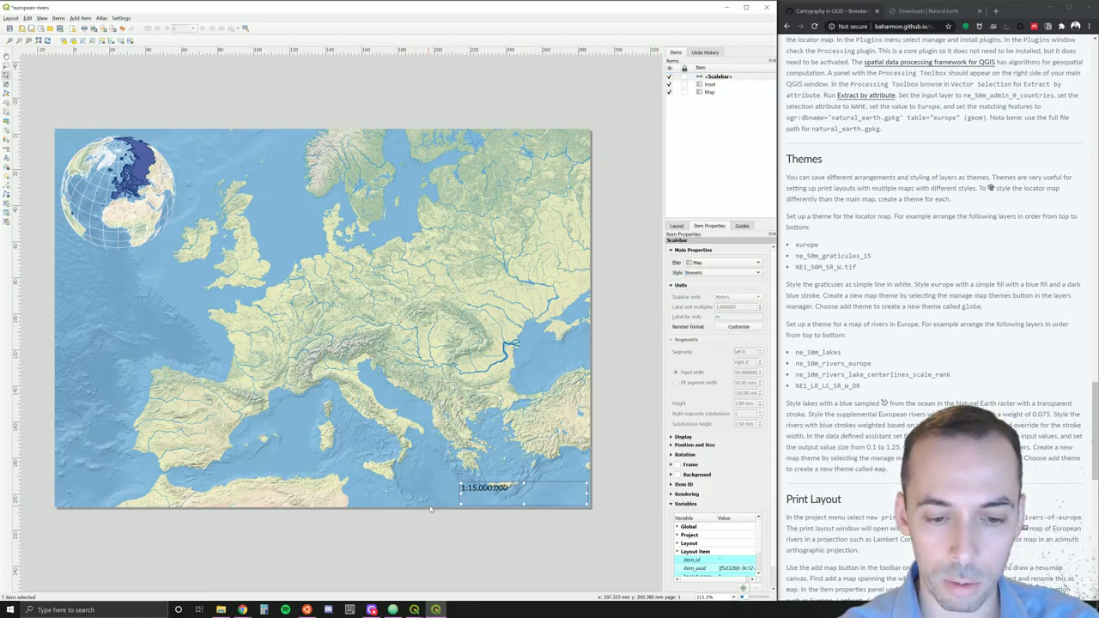
{"action": "left_click_drag", "start_coordinate": [461, 481], "coordinate": [530, 500]}
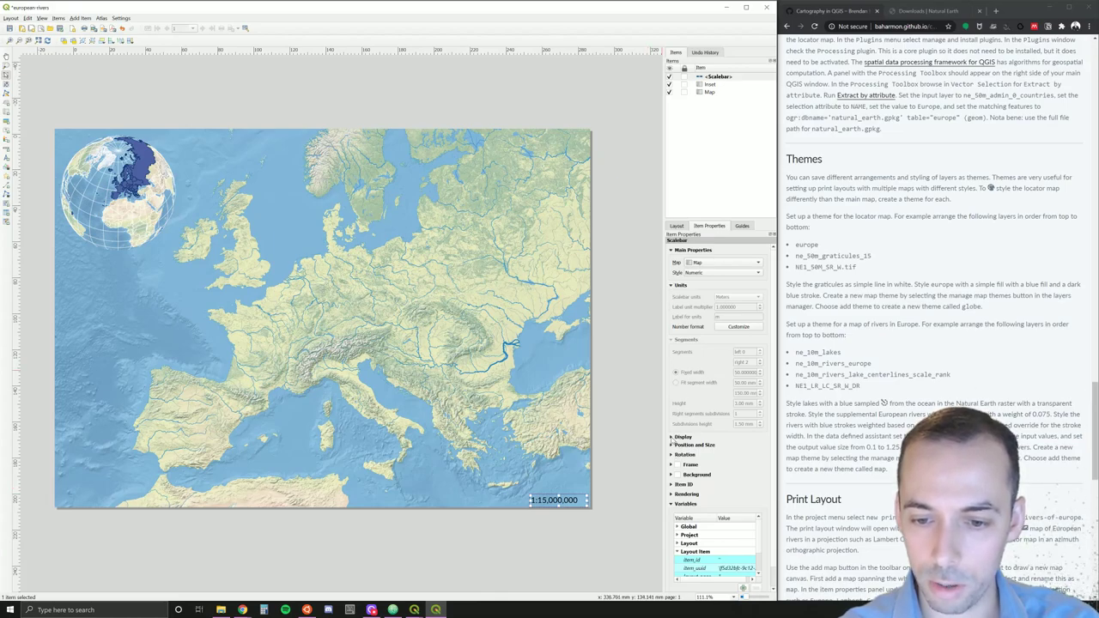
Step: Set the scale bar's font colour to white (#ffffff)
{"action": "left_click", "coordinate": [678, 437]}
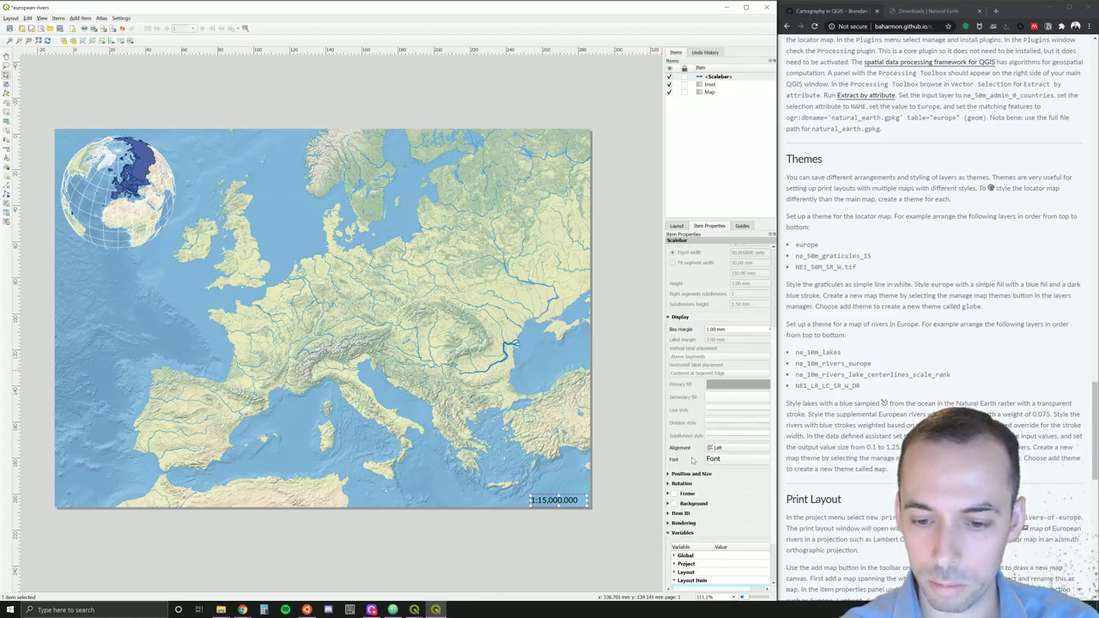
{"action": "left_click", "coordinate": [714, 459]}
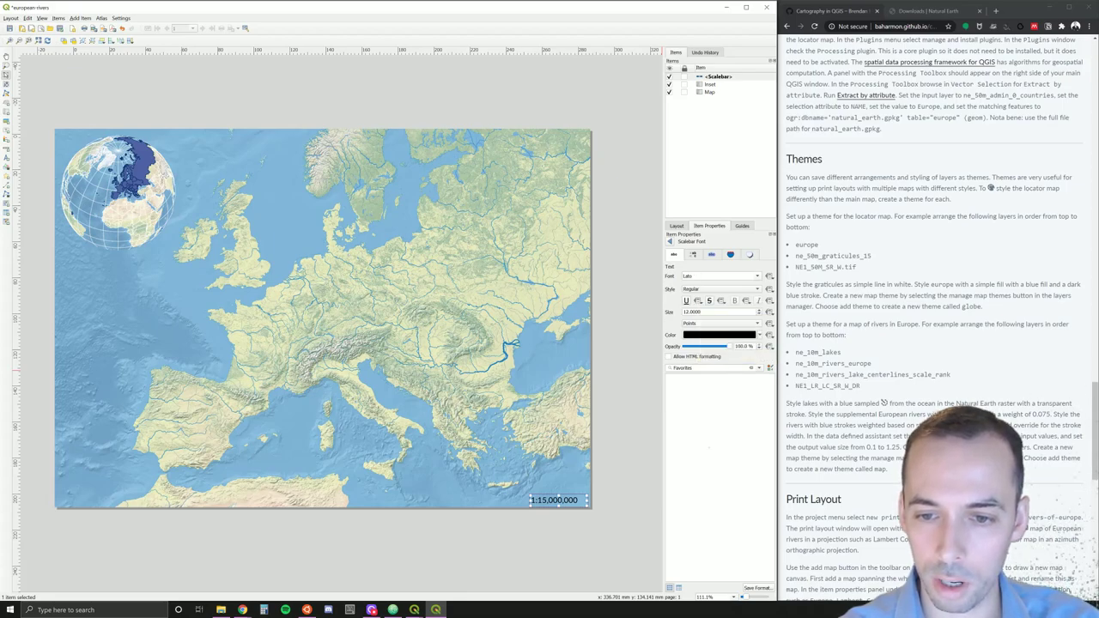
{"action": "left_click", "coordinate": [697, 336]}
{"action": "left_click", "coordinate": [691, 362]}
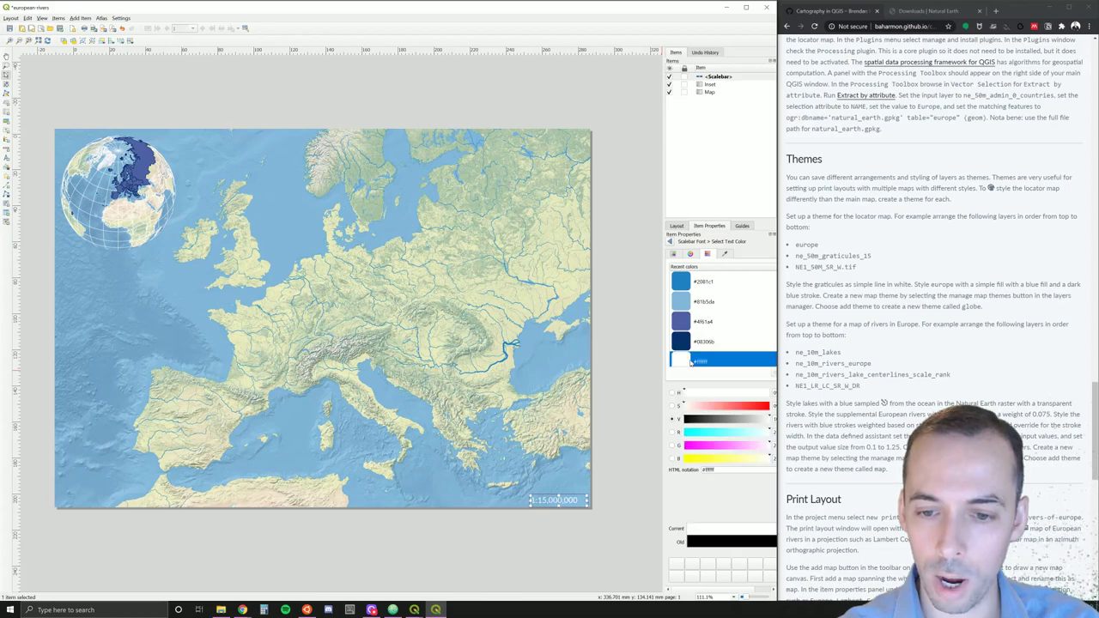
{"action": "scroll", "coordinate": [677, 336], "scroll_direction": "down", "scroll_amount": 1}
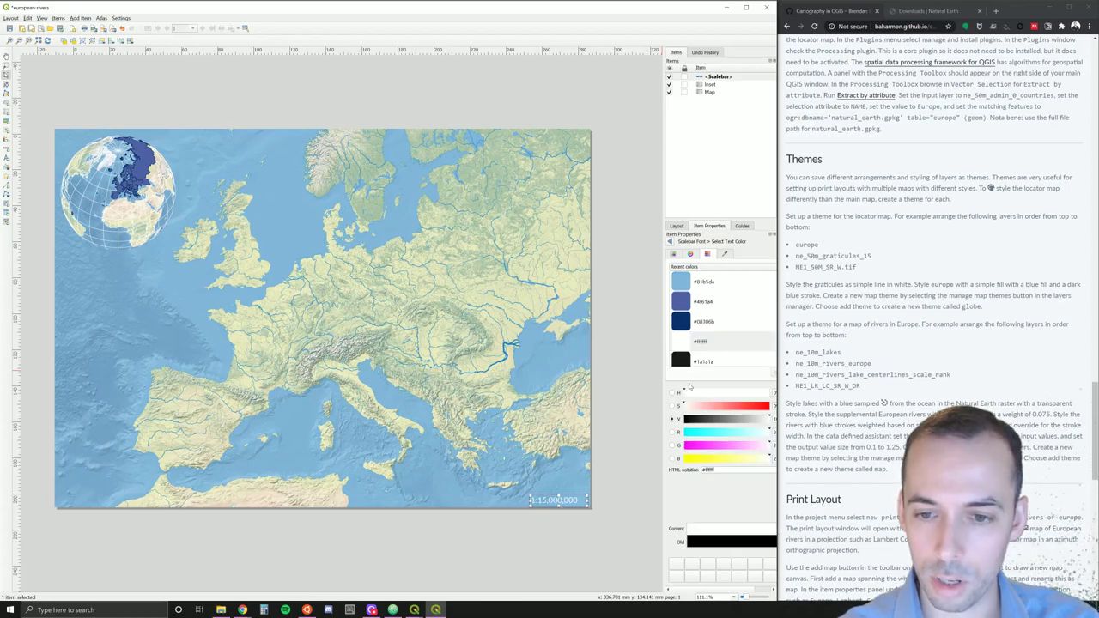
Step: Nudge the scale bar snugly into the rivers map's lower-right corner
{"action": "left_click", "coordinate": [628, 448]}
{"action": "left_click", "coordinate": [552, 500]}
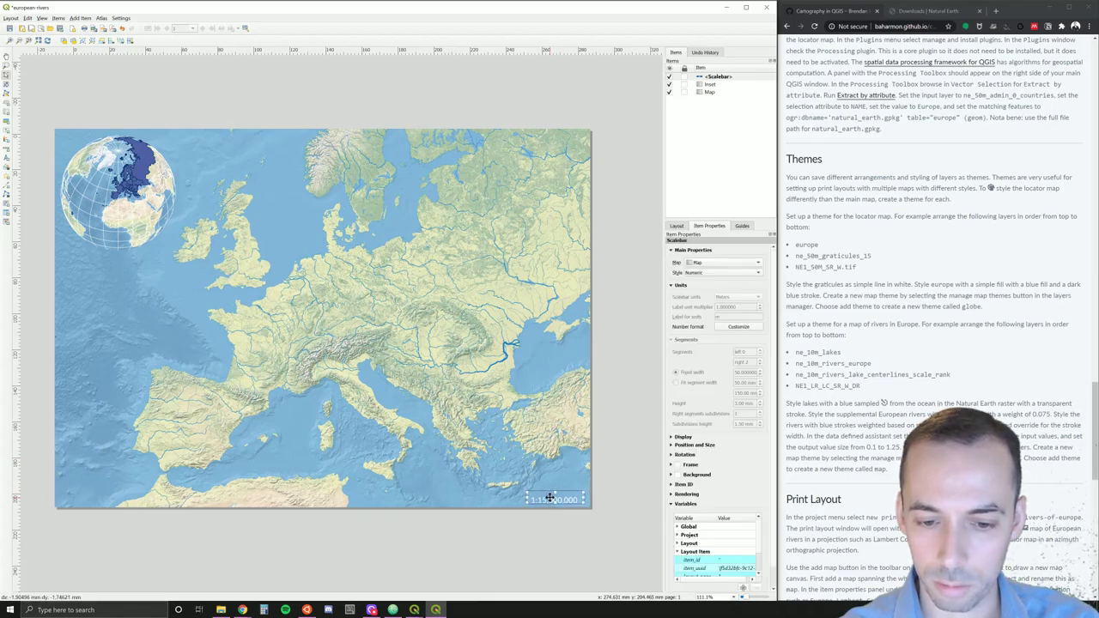
{"action": "left_click_drag", "start_coordinate": [550, 498], "coordinate": [553, 497]}
{"action": "left_click", "coordinate": [551, 450]}
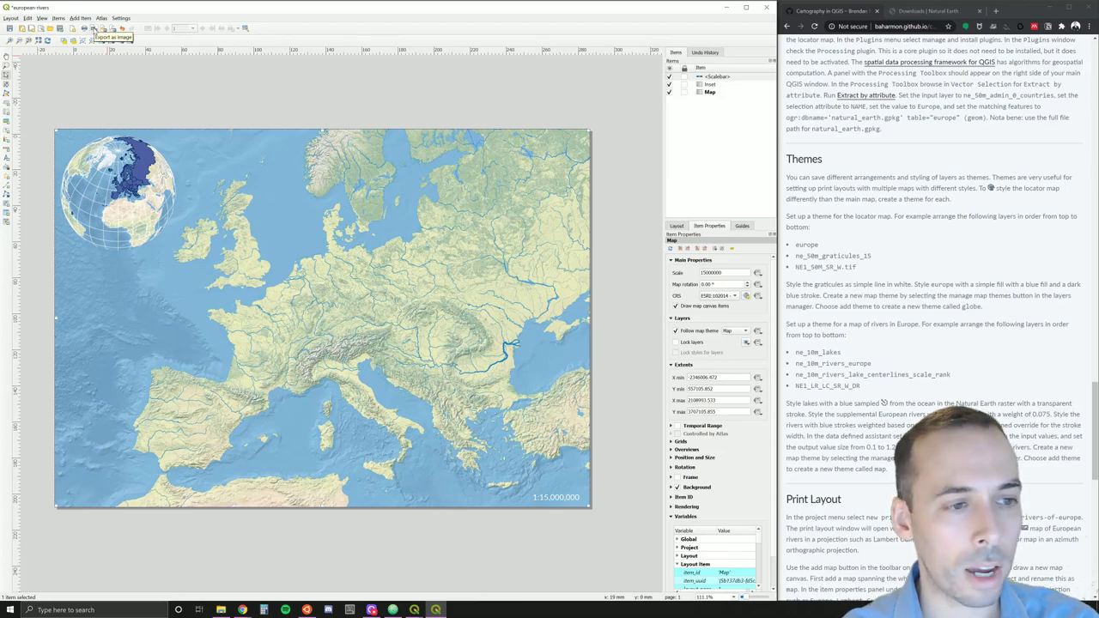
Step: Start an image export of the layout, saving it as european-rivers.jpg
{"action": "left_click", "coordinate": [94, 31]}
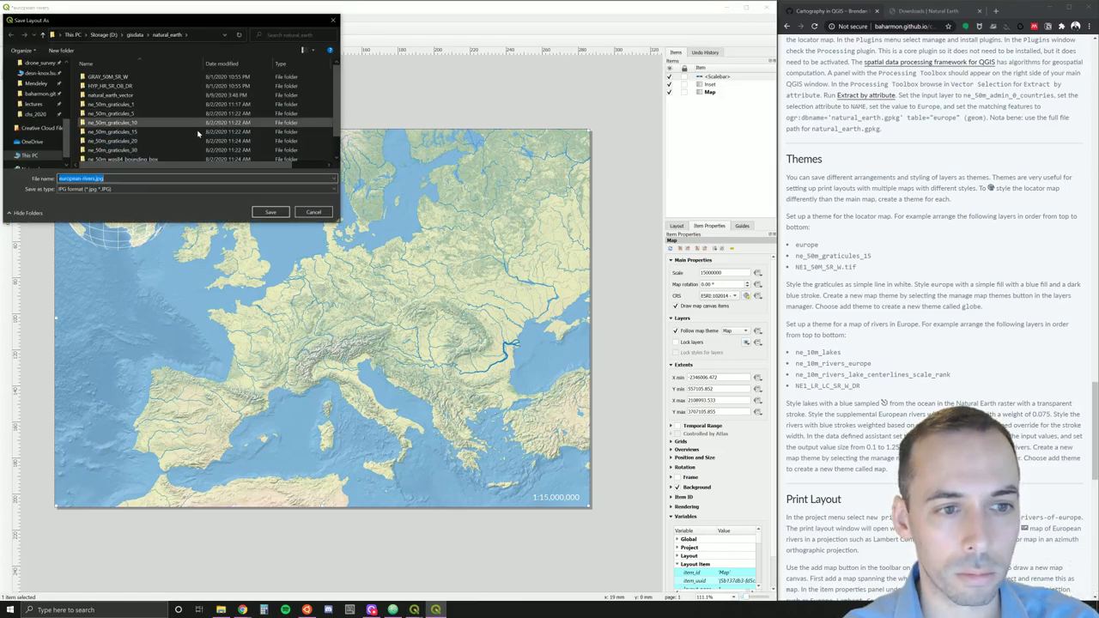
{"action": "left_click_drag", "start_coordinate": [181, 21], "coordinate": [417, 112]}
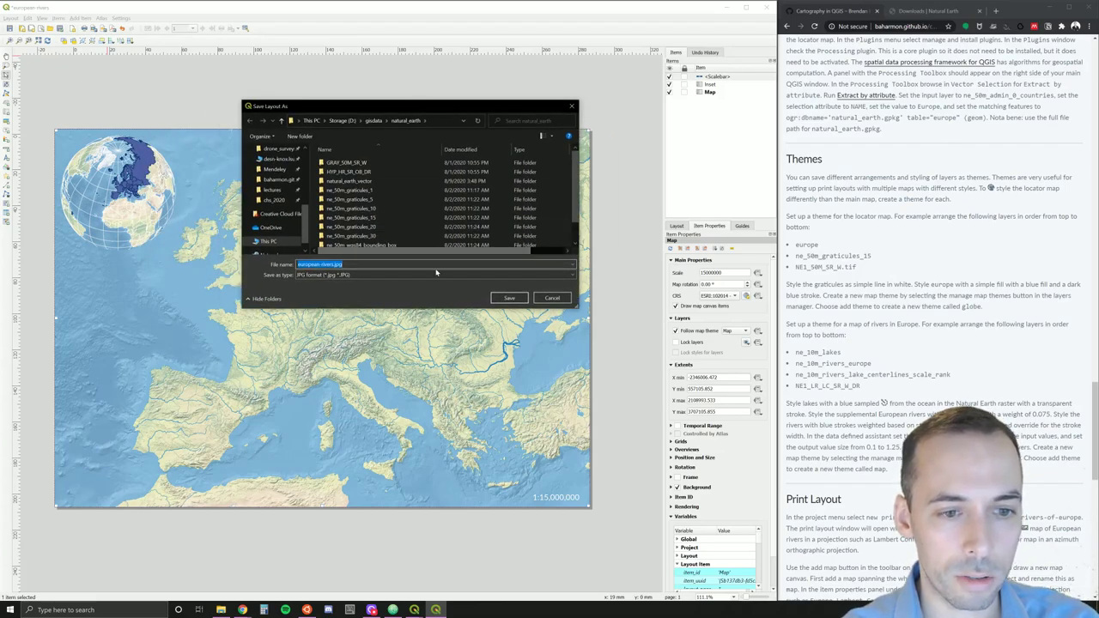
{"action": "left_click", "coordinate": [509, 298]}
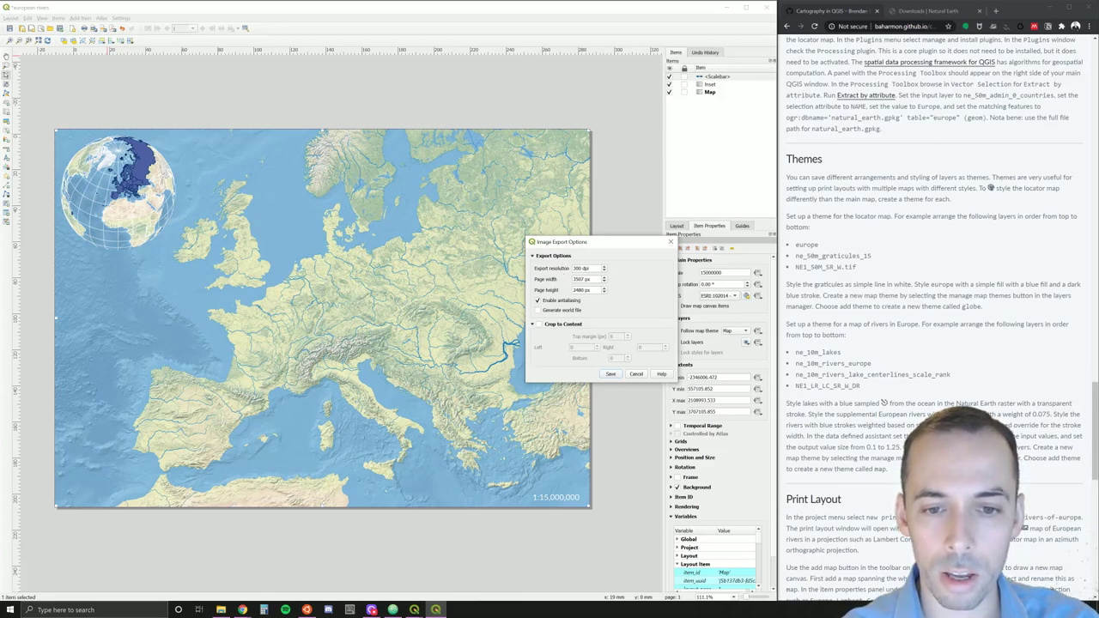
Step: Check the 300 dpi export resolution, cancel the export, and show the layout's general settings
{"action": "left_click_drag", "start_coordinate": [632, 243], "coordinate": [540, 193]}
{"action": "double_click", "coordinate": [489, 216]}
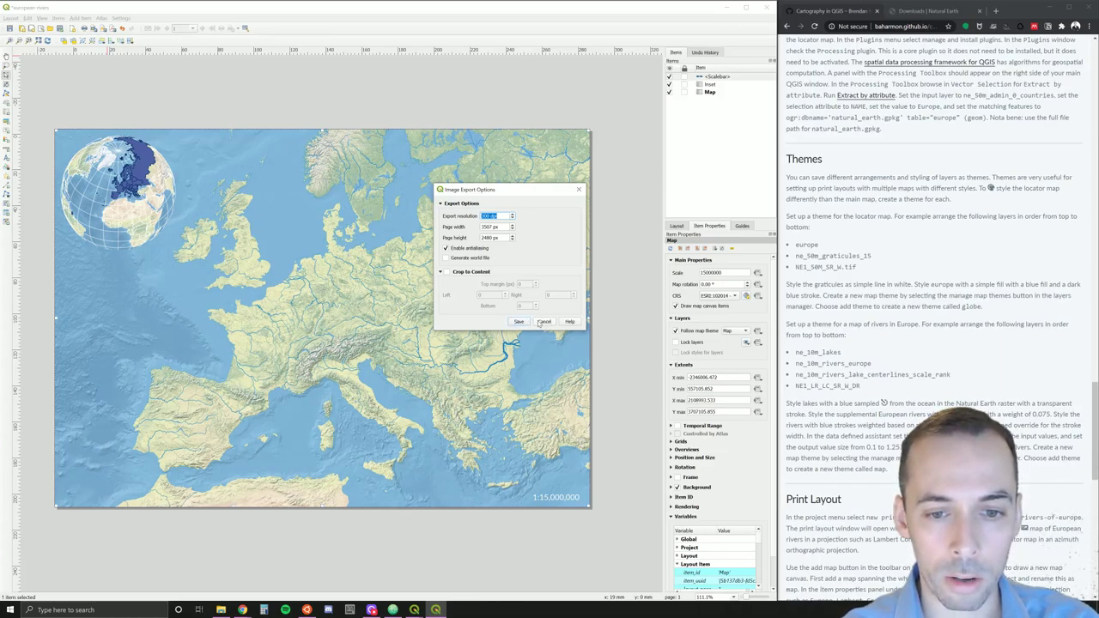
{"action": "left_click", "coordinate": [544, 322]}
{"action": "left_click", "coordinate": [679, 226]}
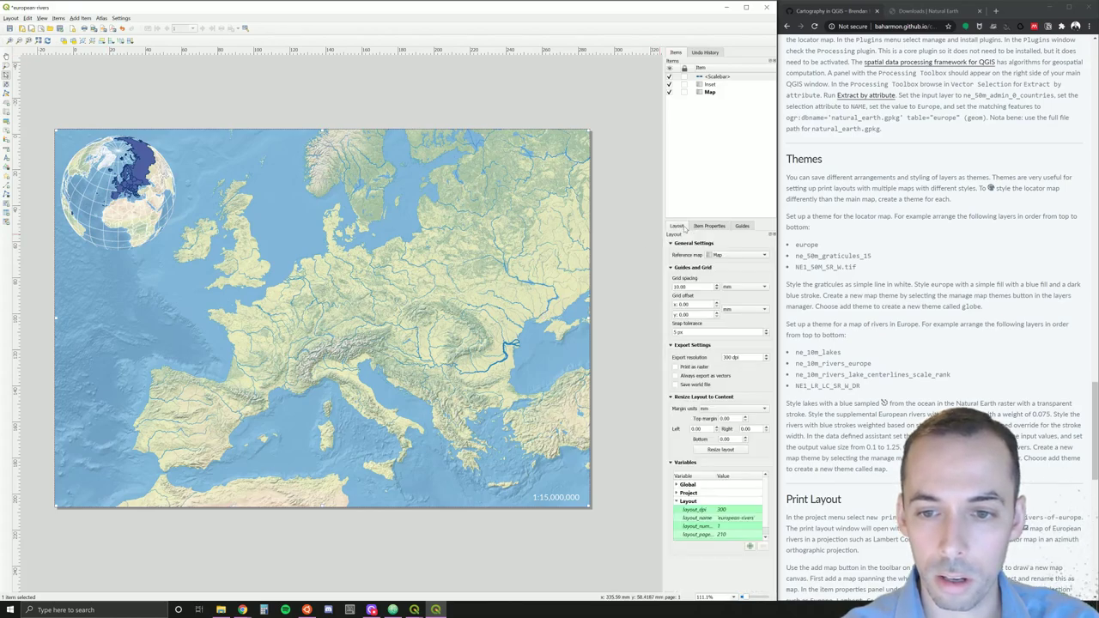
Step: Show the layout's Page Properties: A4, landscape, 297 × 210
{"action": "right_click", "coordinate": [558, 239]}
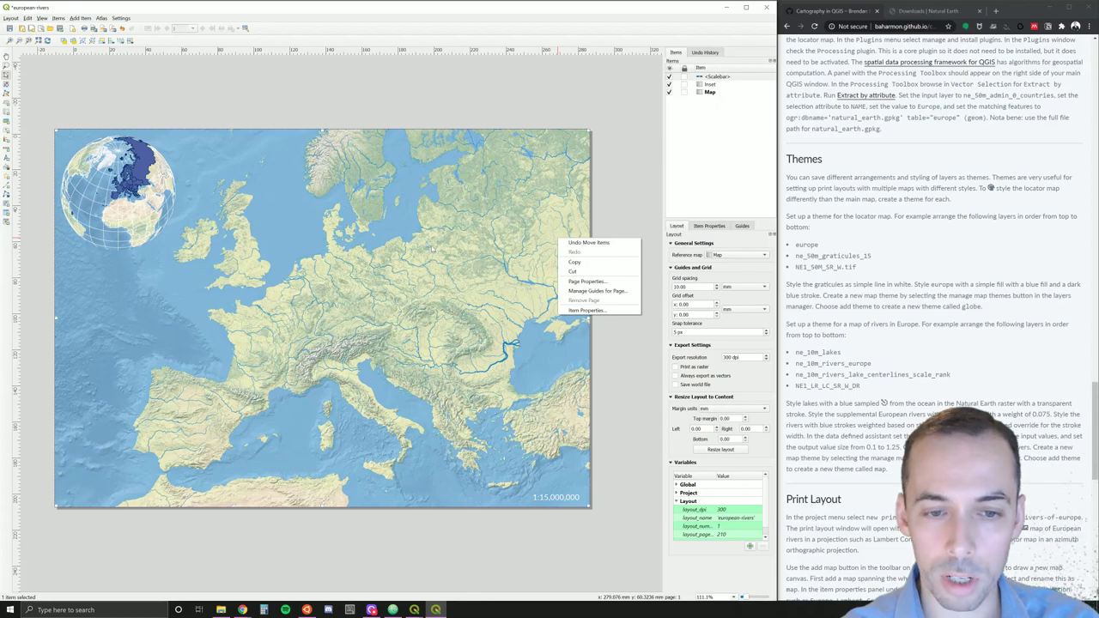
{"action": "left_click", "coordinate": [595, 284]}
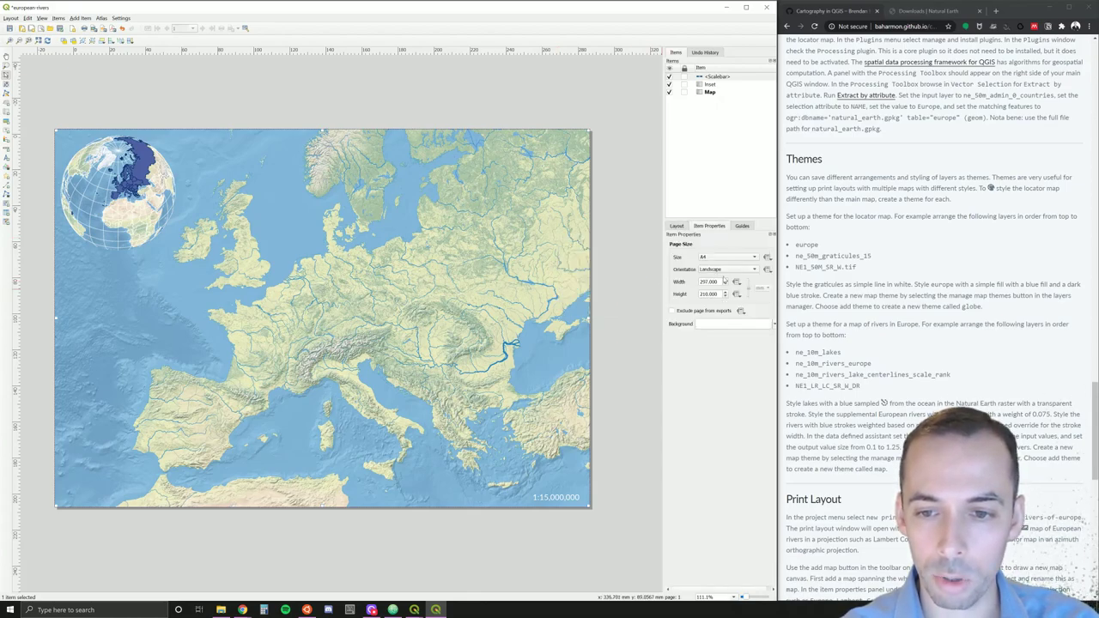